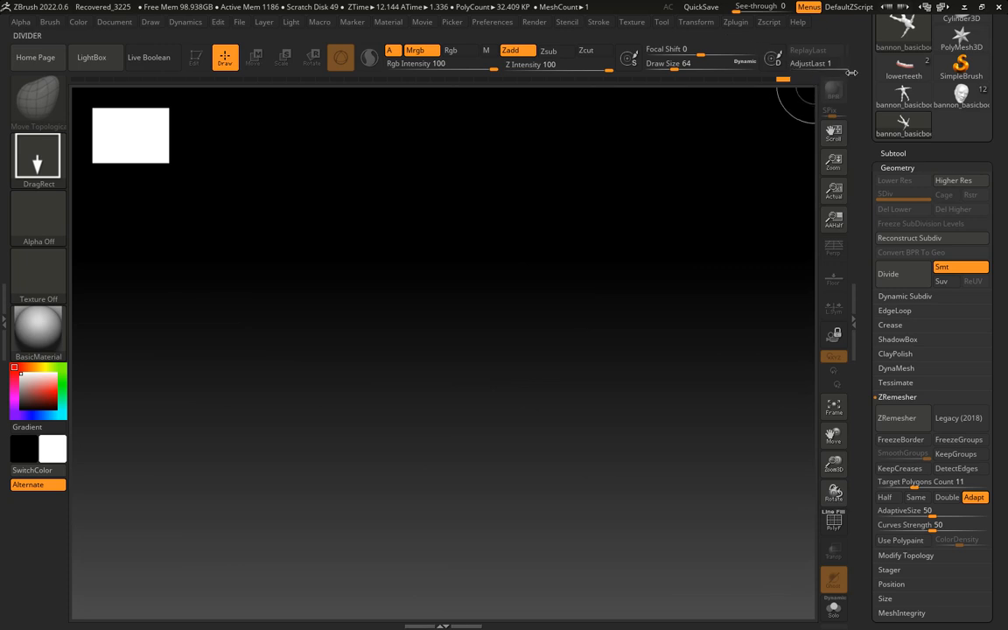
Load the tool file bannon_basicbody4 from the spring23 folder
{"action": "left_click_drag", "start_coordinate": [859, 128], "coordinate": [866, 265]}
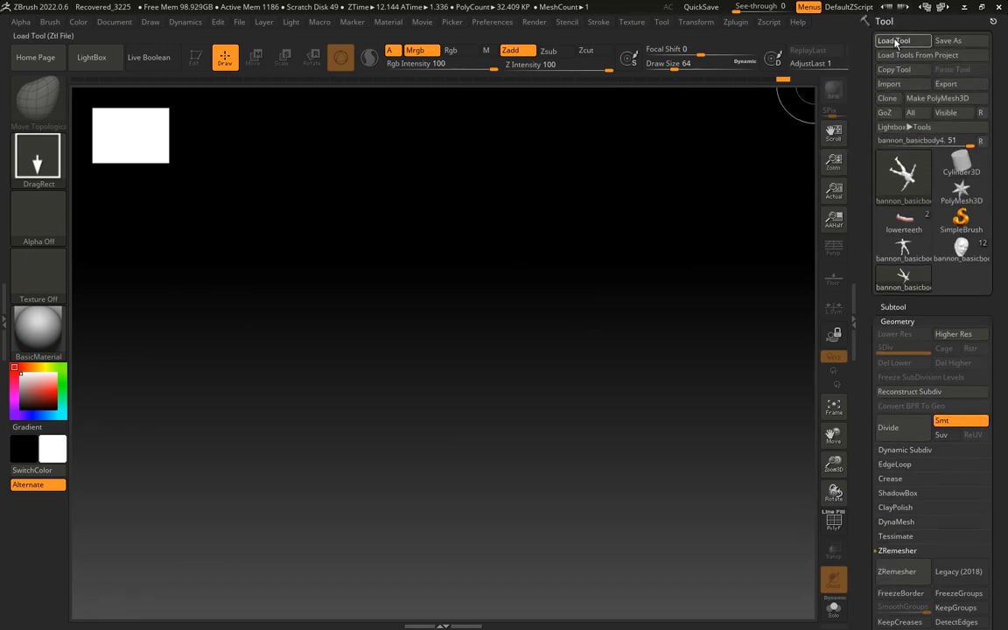
{"action": "left_click", "coordinate": [895, 41]}
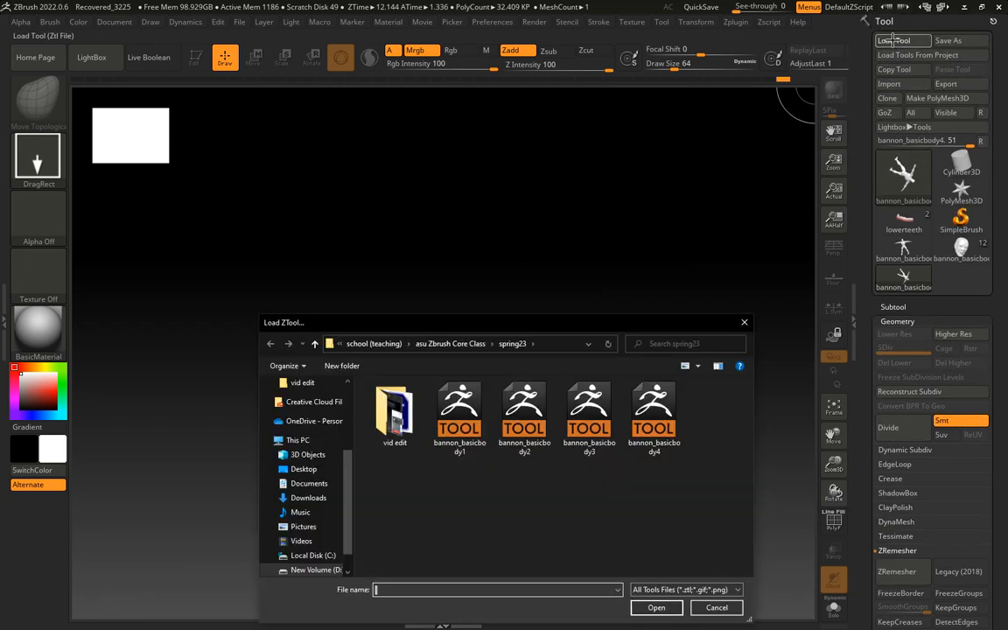
{"action": "left_click", "coordinate": [658, 422]}
{"action": "left_click", "coordinate": [654, 607]}
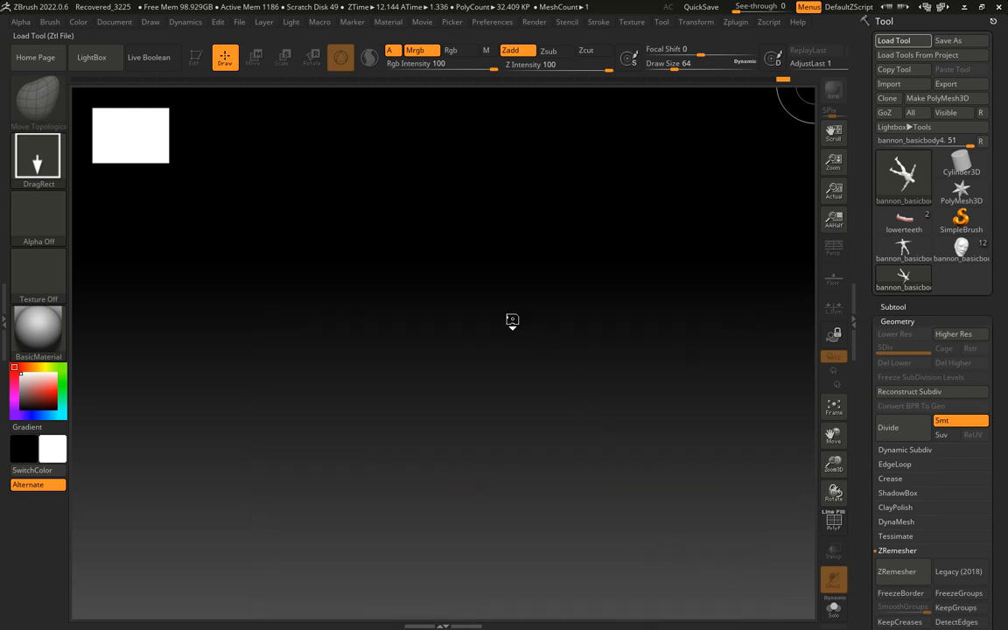
Draw the loaded male figure on the canvas and turn on Edit mode for it
{"action": "left_click_drag", "start_coordinate": [421, 312], "coordinate": [411, 437]}
{"action": "key", "text": "t"}
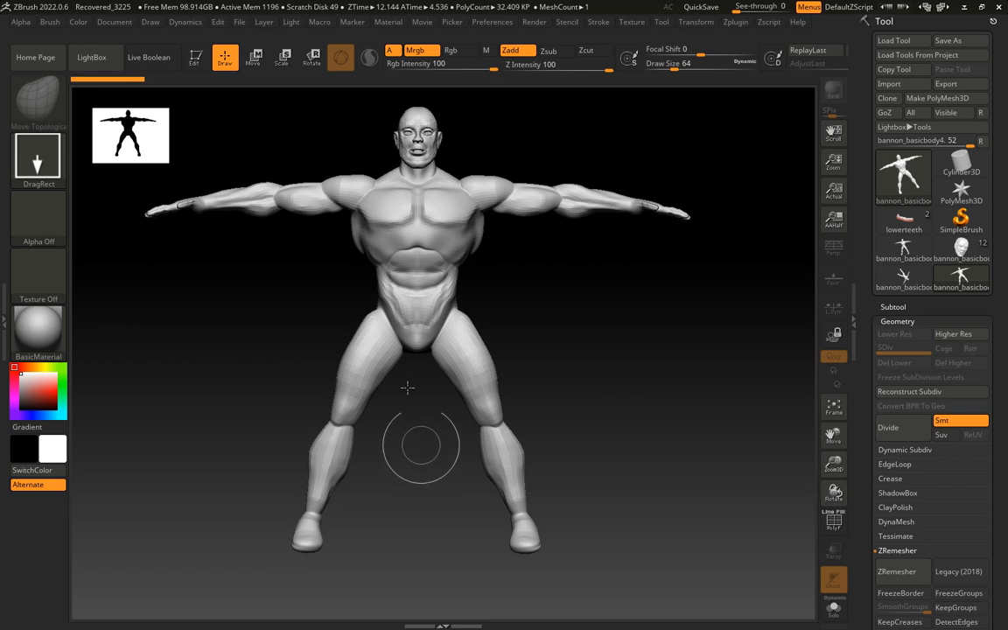
{"action": "left_click", "coordinate": [196, 60]}
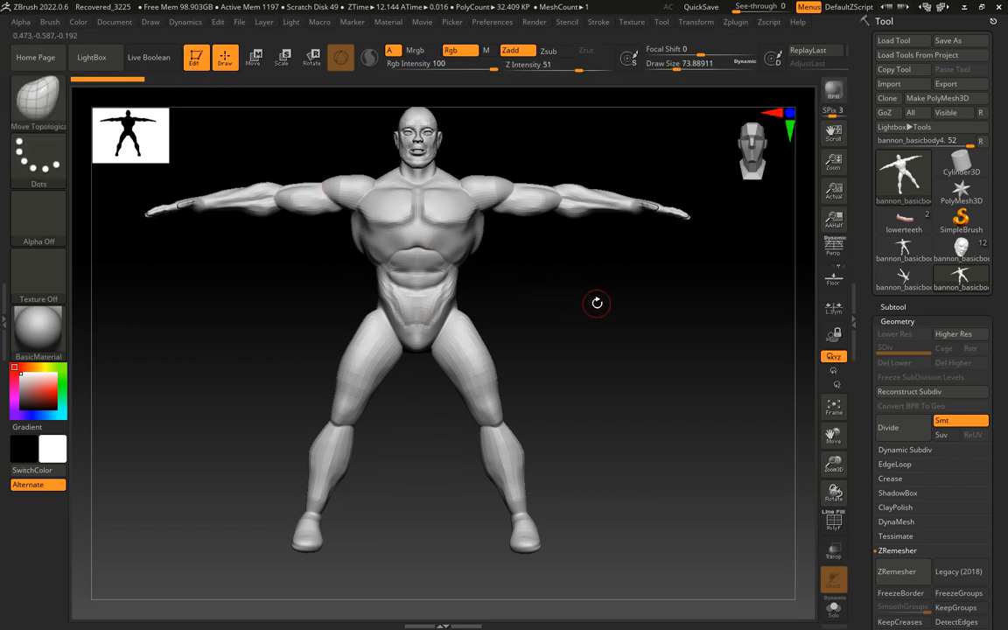
Reshape the figure's waist and hip contours with the Move Topological brush
{"action": "left_click_drag", "start_coordinate": [596, 302], "coordinate": [638, 454], "text": "alt"}
{"action": "left_click_drag", "start_coordinate": [604, 411], "coordinate": [623, 403], "text": "alt"}
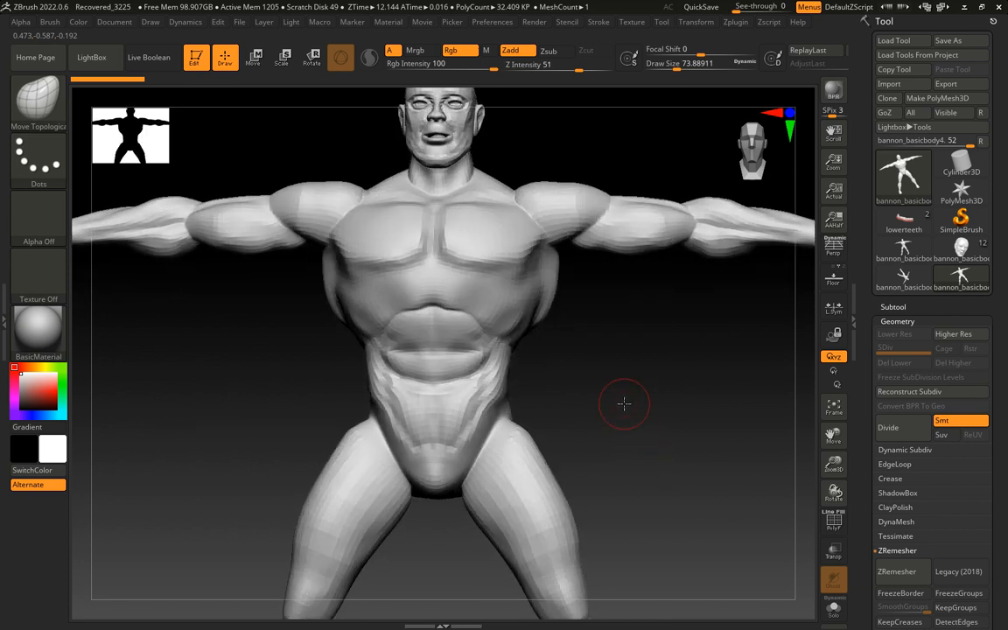
{"action": "left_click_drag", "start_coordinate": [385, 324], "coordinate": [482, 325]}
{"action": "left_click_drag", "start_coordinate": [564, 407], "coordinate": [535, 404]}
{"action": "left_click_drag", "start_coordinate": [481, 374], "coordinate": [461, 410], "text": "shift"}
{"action": "left_click_drag", "start_coordinate": [466, 399], "coordinate": [445, 443], "text": "shift"}
{"action": "left_click_drag", "start_coordinate": [502, 415], "coordinate": [465, 470], "text": "shift"}
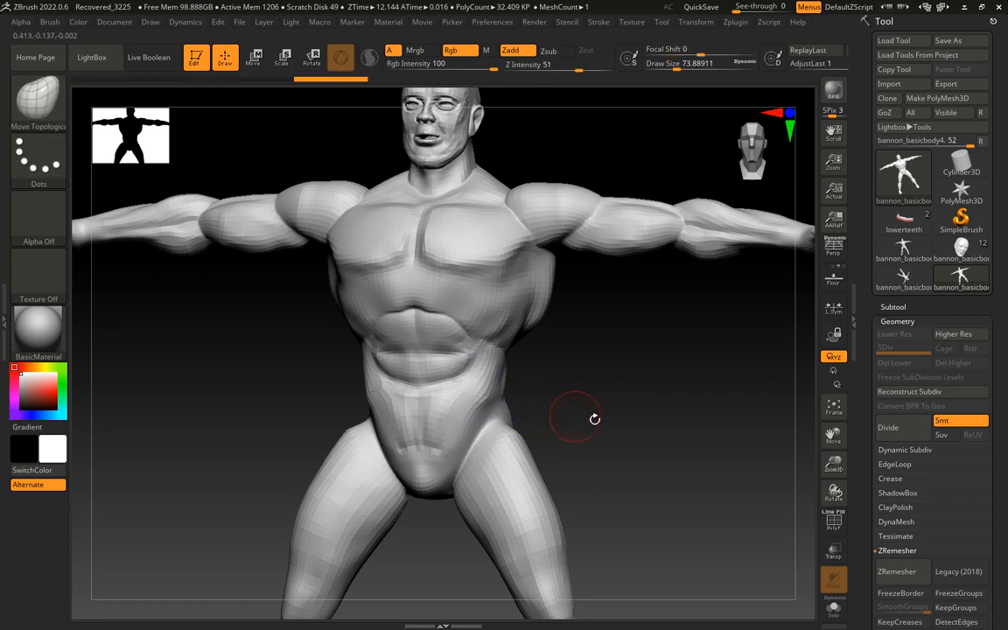
{"action": "mouse_move", "coordinate": [600, 420]}
{"action": "left_mouse_down"}
{"action": "mouse_move", "coordinate": [566, 430]}
{"action": "mouse_move", "coordinate": [575, 418]}
{"action": "left_mouse_up"}
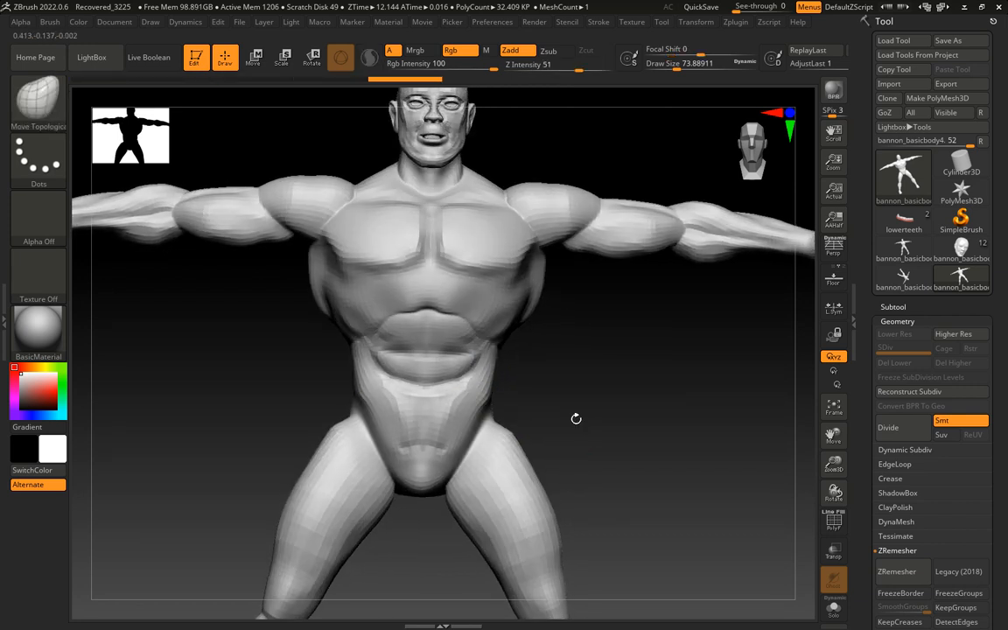
Choose the Standard brush and smooth the figure's hip and outer thigh
{"action": "left_click", "coordinate": [24, 121]}
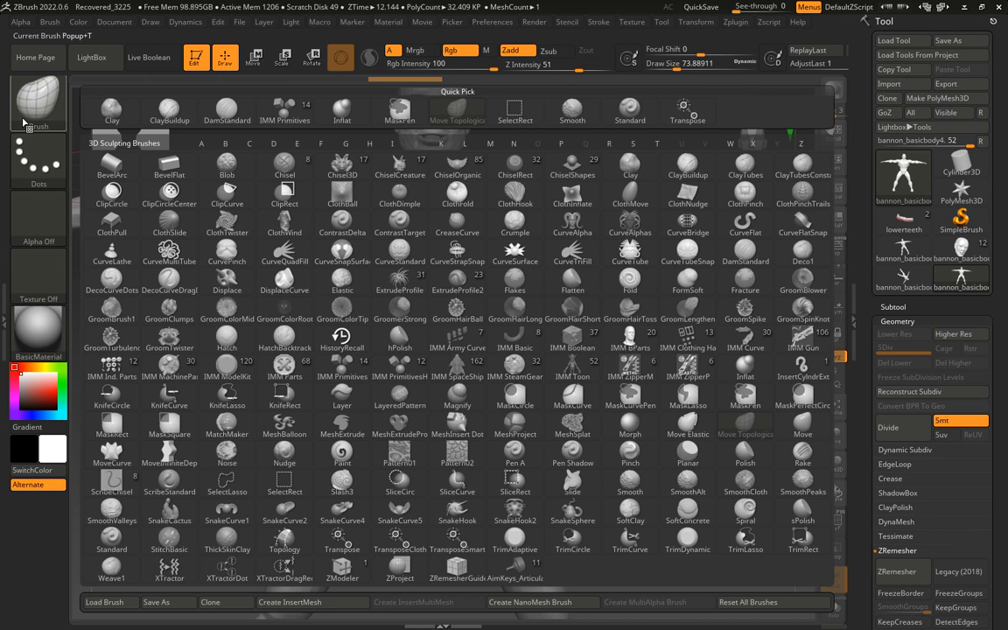
{"action": "left_click", "coordinate": [629, 108]}
{"action": "left_click_drag", "start_coordinate": [611, 437], "coordinate": [457, 442]}
{"action": "key", "text": "shift"}
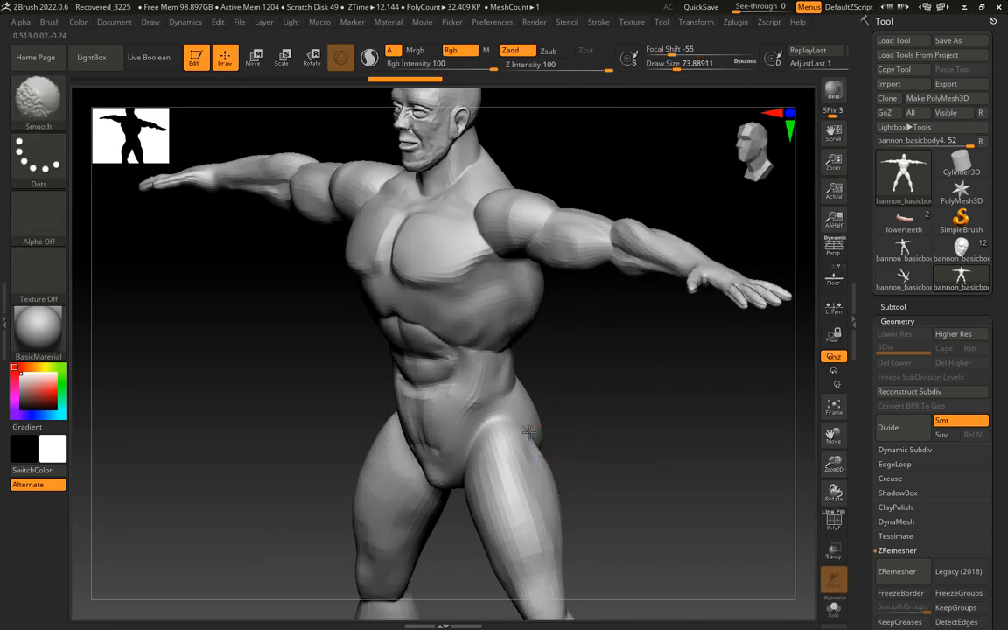
{"action": "mouse_move", "coordinate": [602, 442]}
{"action": "left_mouse_down"}
{"action": "mouse_move", "coordinate": [627, 454]}
{"action": "mouse_move", "coordinate": [596, 460]}
{"action": "mouse_move", "coordinate": [662, 444]}
{"action": "mouse_move", "coordinate": [502, 511]}
{"action": "mouse_move", "coordinate": [535, 477]}
{"action": "mouse_move", "coordinate": [536, 418]}
{"action": "mouse_move", "coordinate": [517, 471]}
{"action": "mouse_move", "coordinate": [493, 441]}
{"action": "mouse_move", "coordinate": [522, 405]}
{"action": "left_mouse_up"}
{"action": "left_click_drag", "start_coordinate": [542, 465], "coordinate": [499, 481]}
Smooth the surfaces of the foot, ankle and lower leg from the front and back
{"action": "mouse_move", "coordinate": [411, 534]}
{"action": "left_mouse_down", "text": "shift"}
{"action": "mouse_move", "coordinate": [352, 557]}
{"action": "mouse_move", "coordinate": [402, 530]}
{"action": "left_mouse_up", "text": "shift"}
{"action": "left_click_drag", "start_coordinate": [404, 529], "coordinate": [362, 550], "text": "shift"}
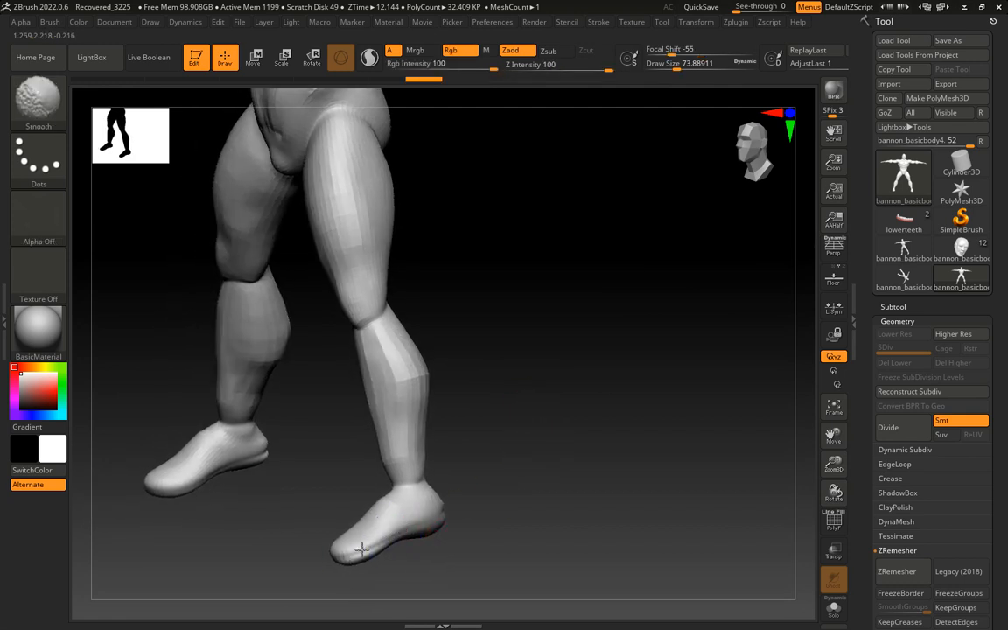
{"action": "mouse_move", "coordinate": [446, 514]}
{"action": "left_mouse_down"}
{"action": "mouse_move", "coordinate": [552, 518]}
{"action": "mouse_move", "coordinate": [510, 531]}
{"action": "mouse_move", "coordinate": [494, 510]}
{"action": "left_mouse_up"}
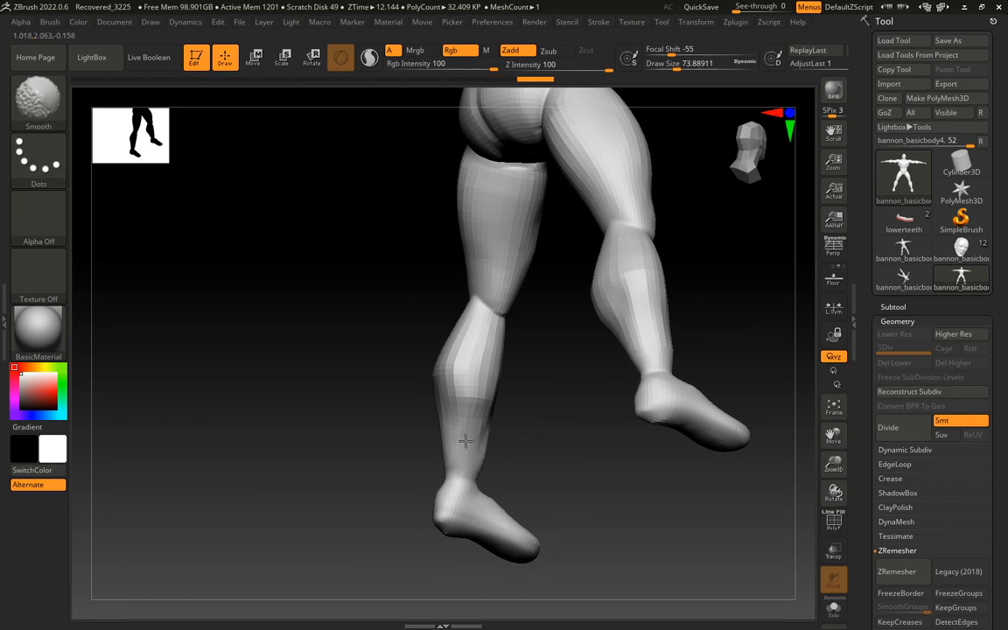
{"action": "left_click_drag", "start_coordinate": [524, 454], "coordinate": [515, 395]}
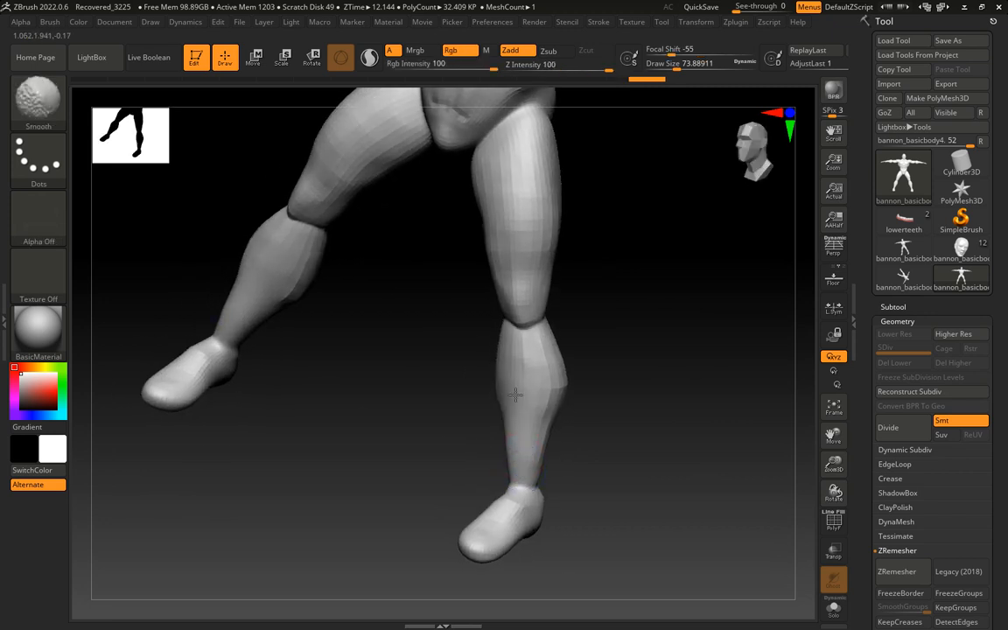
{"action": "left_click_drag", "start_coordinate": [584, 441], "coordinate": [547, 407]}
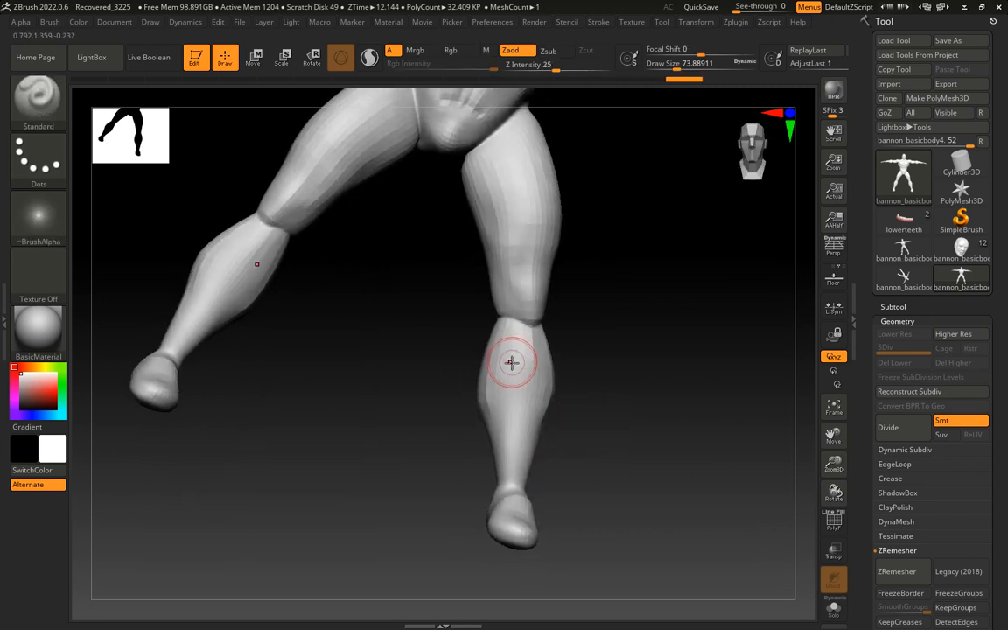
Sculpt muscle forms along the shin and calf with the Standard brush at Z Intensity 25
{"action": "left_click_drag", "start_coordinate": [514, 341], "coordinate": [504, 457]}
{"action": "left_click_drag", "start_coordinate": [506, 434], "coordinate": [509, 357]}
{"action": "left_click_drag", "start_coordinate": [611, 423], "coordinate": [577, 414]}
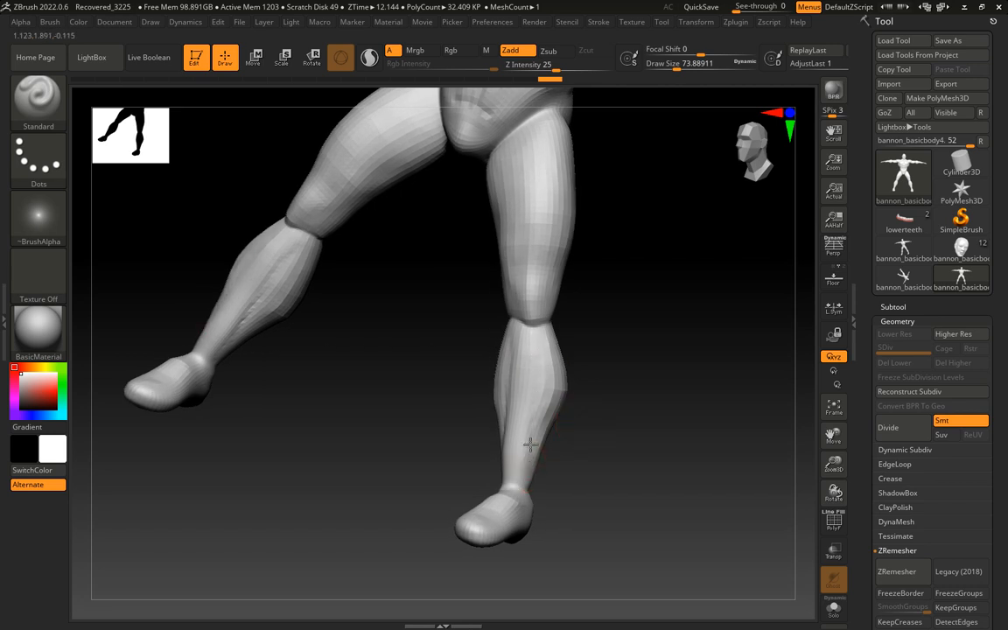
{"action": "left_click_drag", "start_coordinate": [592, 359], "coordinate": [594, 341]}
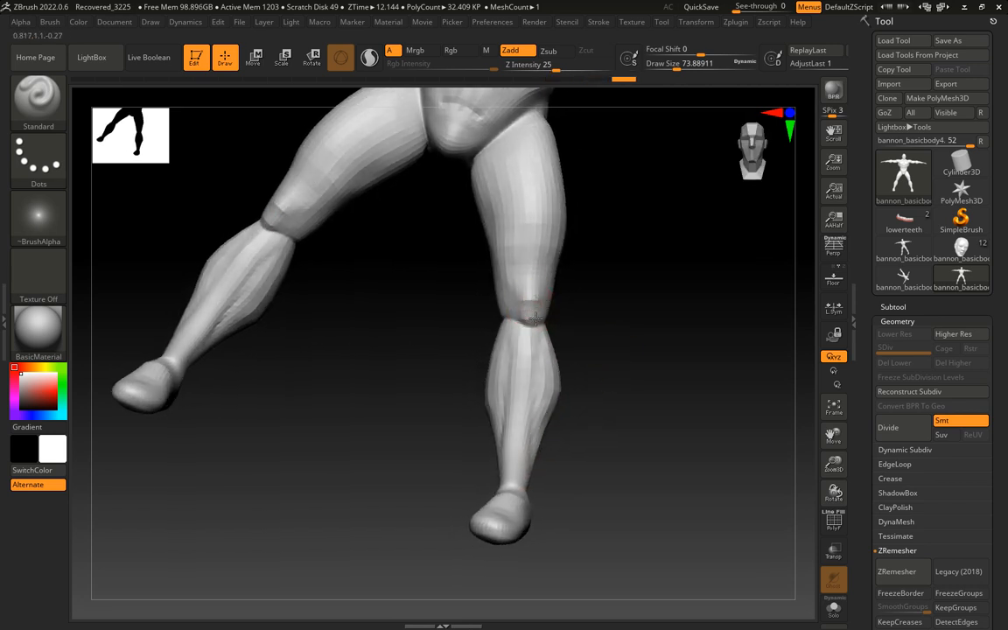
Build up the knee area with the Standard brush and smooth its transition into the lower leg
{"action": "mouse_move", "coordinate": [599, 321]}
{"action": "left_mouse_down"}
{"action": "mouse_move", "coordinate": [554, 313]}
{"action": "mouse_move", "coordinate": [604, 302]}
{"action": "left_mouse_up"}
{"action": "key", "text": "shift"}
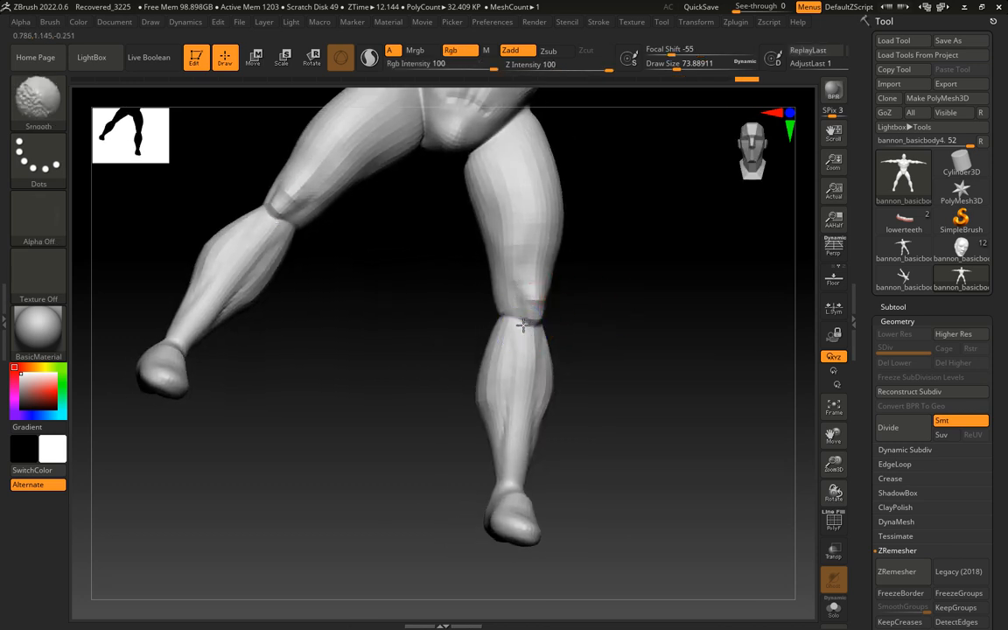
{"action": "mouse_move", "coordinate": [639, 302]}
{"action": "left_mouse_down"}
{"action": "mouse_move", "coordinate": [600, 314]}
{"action": "mouse_move", "coordinate": [608, 319]}
{"action": "mouse_move", "coordinate": [596, 328]}
{"action": "mouse_move", "coordinate": [603, 310]}
{"action": "mouse_move", "coordinate": [565, 411]}
{"action": "left_mouse_up"}
{"action": "left_click_drag", "start_coordinate": [574, 361], "coordinate": [537, 331]}
Sculpt the lower abdomen and the diagonal pelvic muscle ridges with the Standard brush
{"action": "mouse_move", "coordinate": [463, 301]}
{"action": "left_mouse_down", "text": "alt"}
{"action": "mouse_move", "coordinate": [441, 320]}
{"action": "mouse_move", "coordinate": [470, 298]}
{"action": "mouse_move", "coordinate": [458, 269]}
{"action": "left_mouse_up", "text": "alt"}
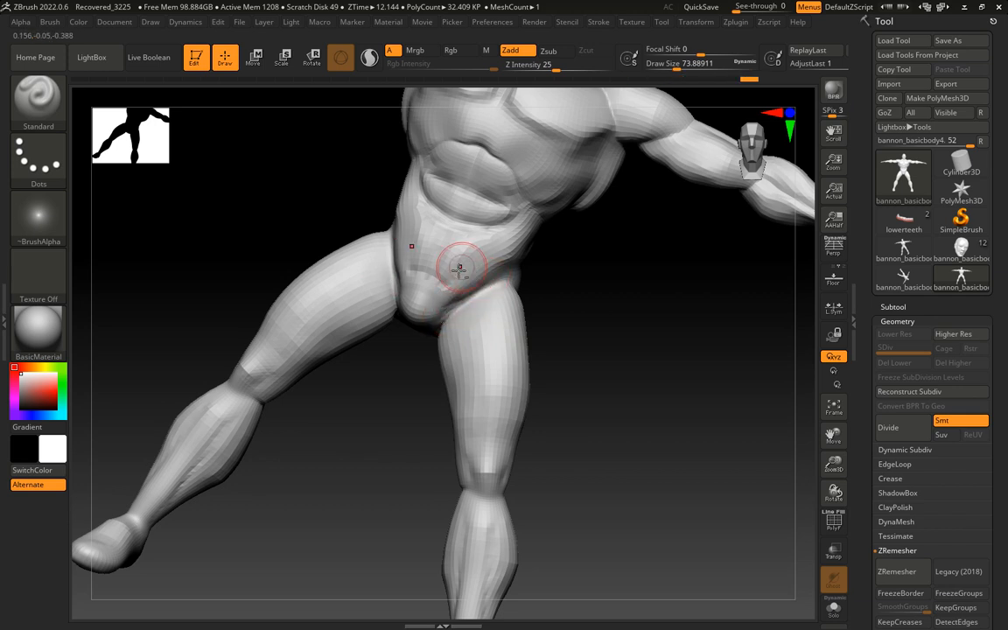
{"action": "mouse_move", "coordinate": [505, 228]}
{"action": "left_mouse_down"}
{"action": "mouse_move", "coordinate": [458, 274]}
{"action": "mouse_move", "coordinate": [499, 239]}
{"action": "mouse_move", "coordinate": [434, 275]}
{"action": "mouse_move", "coordinate": [500, 243]}
{"action": "left_mouse_up"}
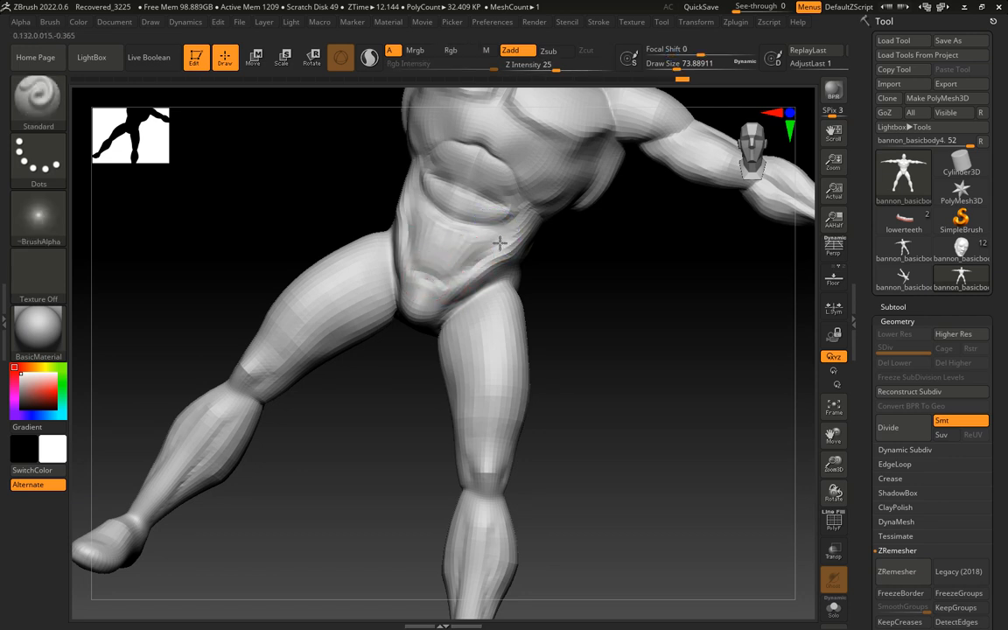
{"action": "right_click_drag", "start_coordinate": [553, 243], "coordinate": [490, 312]}
{"action": "mouse_move", "coordinate": [432, 280]}
{"action": "left_mouse_down"}
{"action": "mouse_move", "coordinate": [489, 320]}
{"action": "mouse_move", "coordinate": [539, 321]}
{"action": "left_mouse_up"}
Smooth the transition between the chest and shoulder and the surface of the deltoid
{"action": "right_click_drag", "start_coordinate": [547, 326], "coordinate": [592, 432]}
{"action": "left_click_drag", "start_coordinate": [525, 264], "coordinate": [548, 298], "text": "shift"}
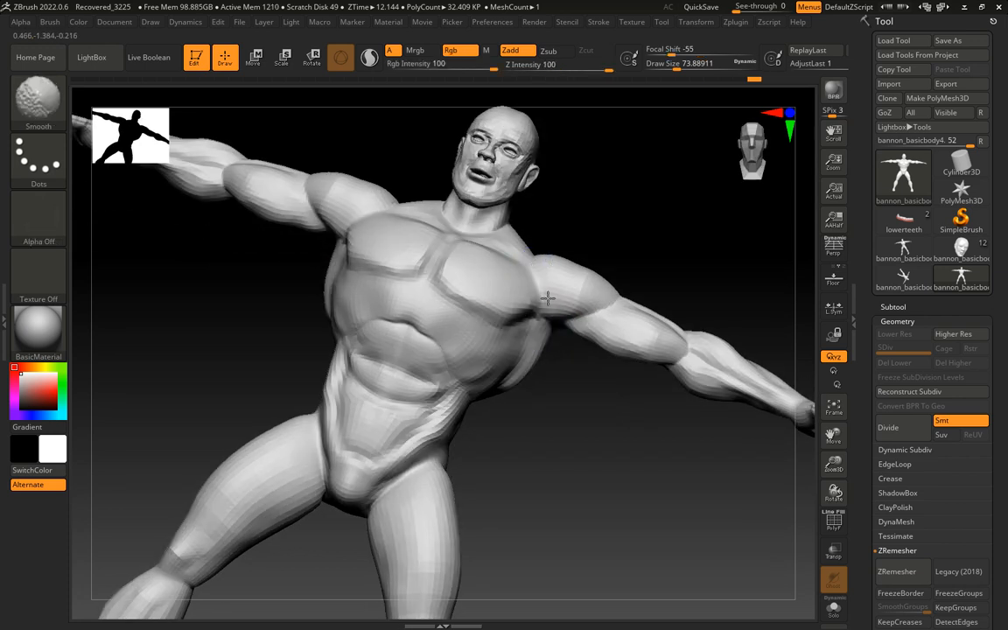
{"action": "right_click_drag", "start_coordinate": [585, 398], "coordinate": [571, 289]}
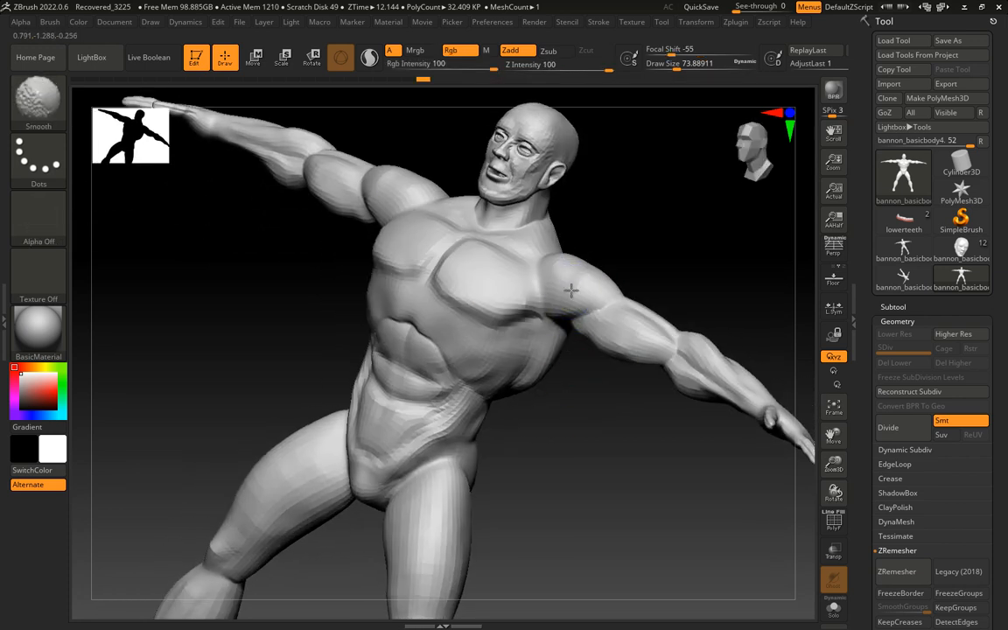
{"action": "left_click_drag", "start_coordinate": [594, 277], "coordinate": [602, 275], "text": "shift"}
{"action": "mouse_move", "coordinate": [599, 406]}
{"action": "right_mouse_down"}
{"action": "mouse_move", "coordinate": [526, 427]}
{"action": "mouse_move", "coordinate": [507, 411]}
{"action": "right_mouse_up"}
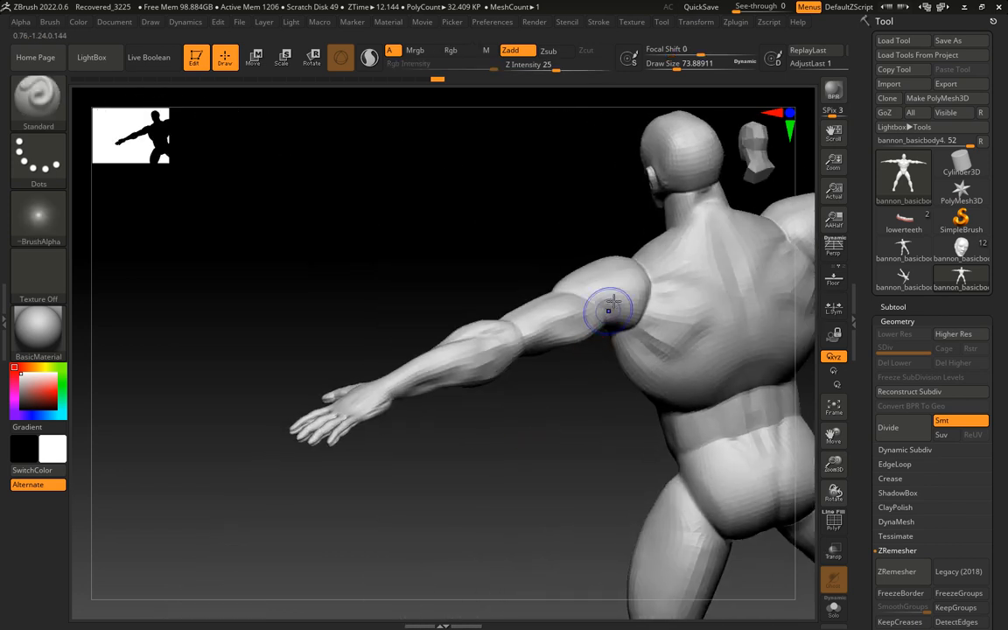
Sculpt the rear shoulder, upper back and base of the neck with the Standard brush
{"action": "left_click_drag", "start_coordinate": [610, 308], "coordinate": [623, 306], "text": "shift"}
{"action": "left_click_drag", "start_coordinate": [560, 423], "coordinate": [365, 464], "text": "shift"}
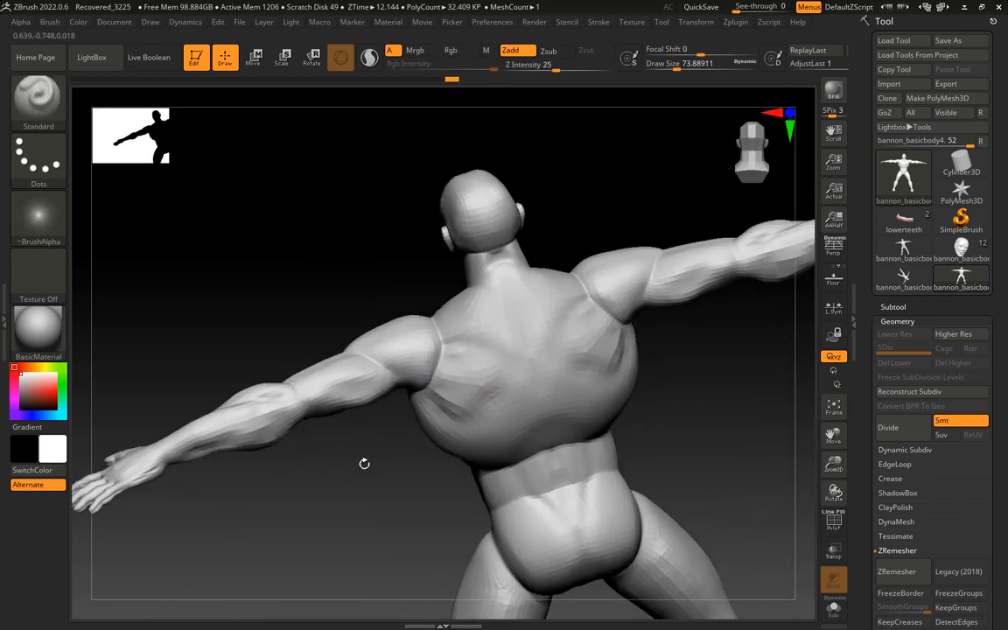
{"action": "left_click_drag", "start_coordinate": [498, 275], "coordinate": [502, 272]}
{"action": "mouse_move", "coordinate": [505, 268]}
{"action": "left_mouse_down", "text": "shift"}
{"action": "mouse_move", "coordinate": [515, 259]}
{"action": "mouse_move", "coordinate": [465, 276]}
{"action": "mouse_move", "coordinate": [505, 259]}
{"action": "left_mouse_up", "text": "shift"}
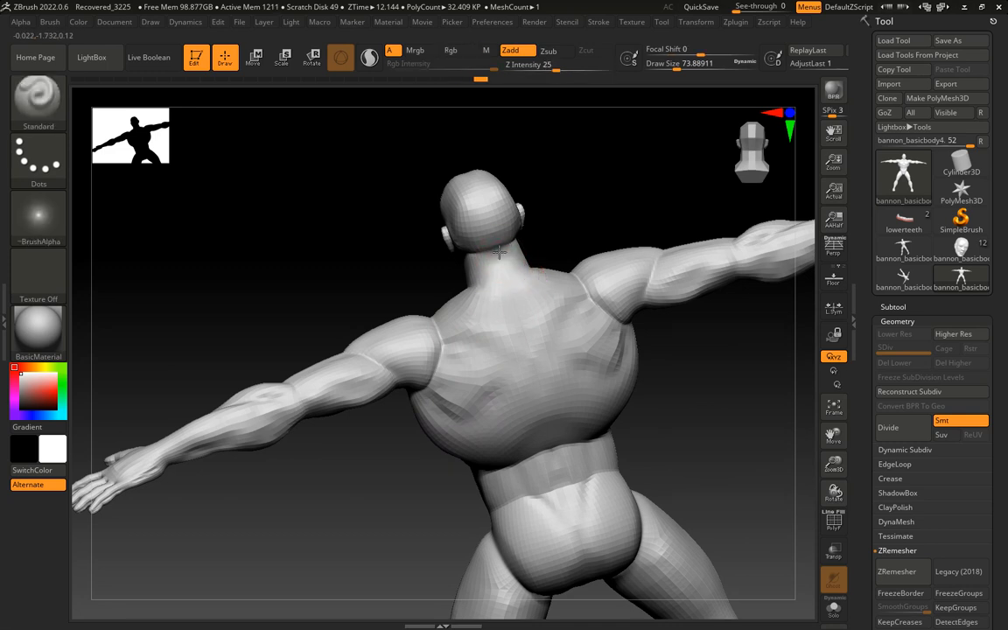
Refine the sides of the neck and smooth the back of the head
{"action": "mouse_move", "coordinate": [578, 234]}
{"action": "left_mouse_down"}
{"action": "mouse_move", "coordinate": [597, 228]}
{"action": "mouse_move", "coordinate": [470, 249]}
{"action": "left_mouse_up"}
{"action": "mouse_move", "coordinate": [574, 236]}
{"action": "left_mouse_down"}
{"action": "mouse_move", "coordinate": [412, 255]}
{"action": "mouse_move", "coordinate": [442, 157]}
{"action": "left_mouse_up"}
{"action": "left_click_drag", "start_coordinate": [555, 203], "coordinate": [457, 186]}
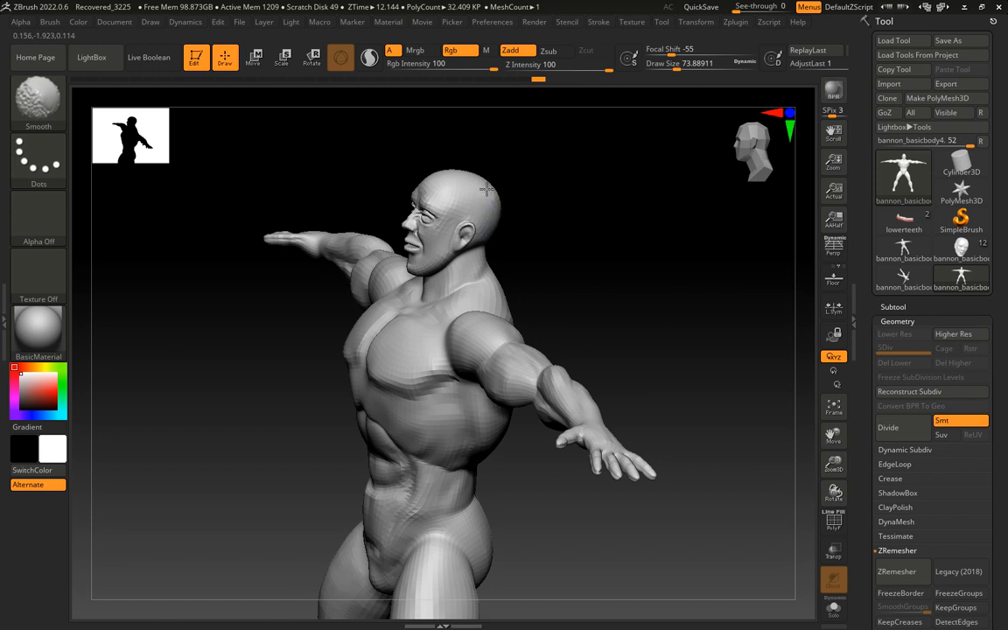
{"action": "left_click_drag", "start_coordinate": [486, 189], "coordinate": [516, 210], "text": "shift"}
Reshape the jaw, cheek and brow of the head with the Move Topological brush
{"action": "mouse_move", "coordinate": [525, 213]}
{"action": "left_mouse_down"}
{"action": "mouse_move", "coordinate": [571, 218]}
{"action": "mouse_move", "coordinate": [574, 255]}
{"action": "mouse_move", "coordinate": [544, 385]}
{"action": "mouse_move", "coordinate": [597, 410]}
{"action": "left_mouse_up"}
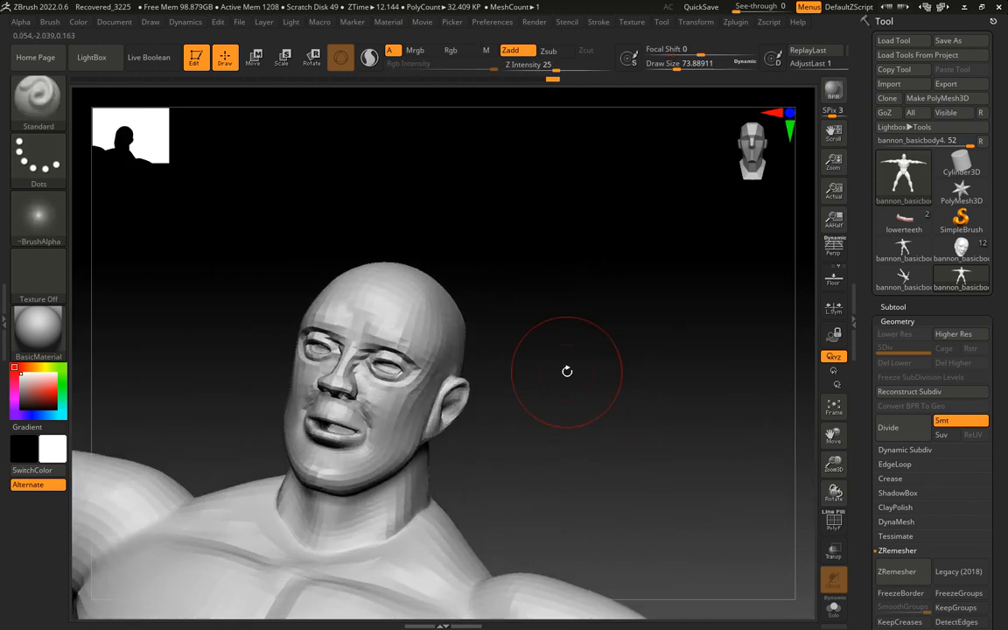
{"action": "key", "text": "b"}
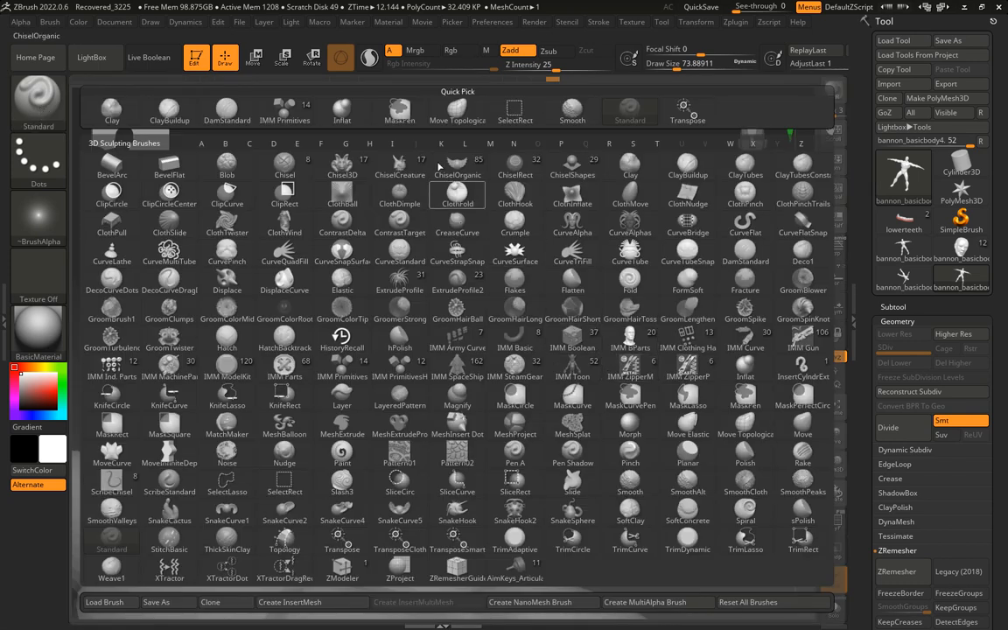
{"action": "left_click", "coordinate": [455, 113]}
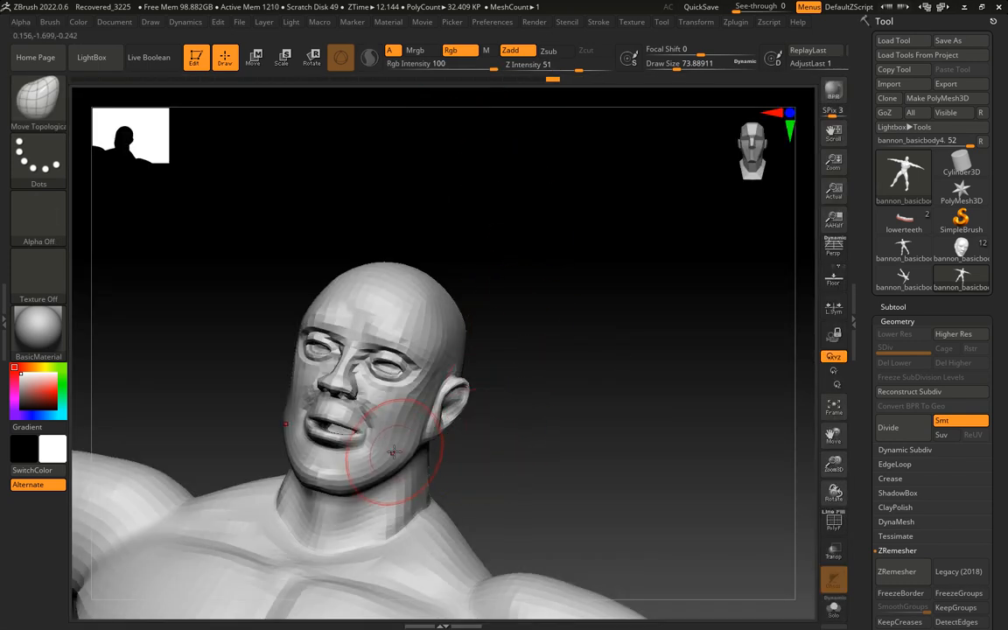
{"action": "left_click_drag", "start_coordinate": [394, 452], "coordinate": [405, 444]}
{"action": "left_click_drag", "start_coordinate": [395, 422], "coordinate": [388, 407]}
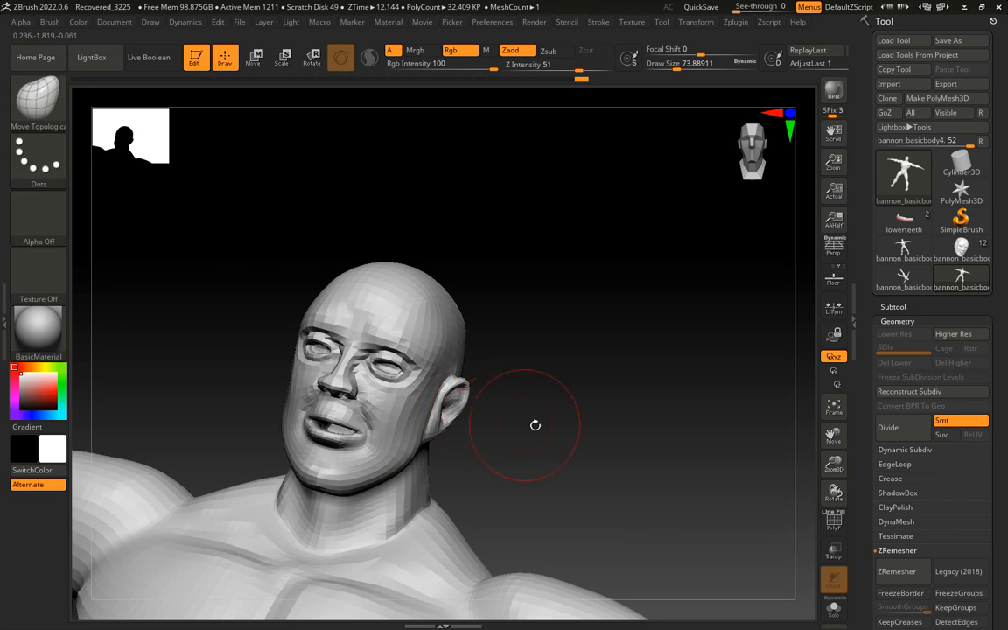
{"action": "left_click_drag", "start_coordinate": [535, 425], "coordinate": [510, 417]}
{"action": "mouse_move", "coordinate": [408, 397]}
{"action": "left_mouse_down", "text": "shift"}
{"action": "mouse_move", "coordinate": [388, 385]}
{"action": "mouse_move", "coordinate": [416, 387]}
{"action": "mouse_move", "coordinate": [404, 342]}
{"action": "mouse_move", "coordinate": [430, 346]}
{"action": "left_mouse_up", "text": "shift"}
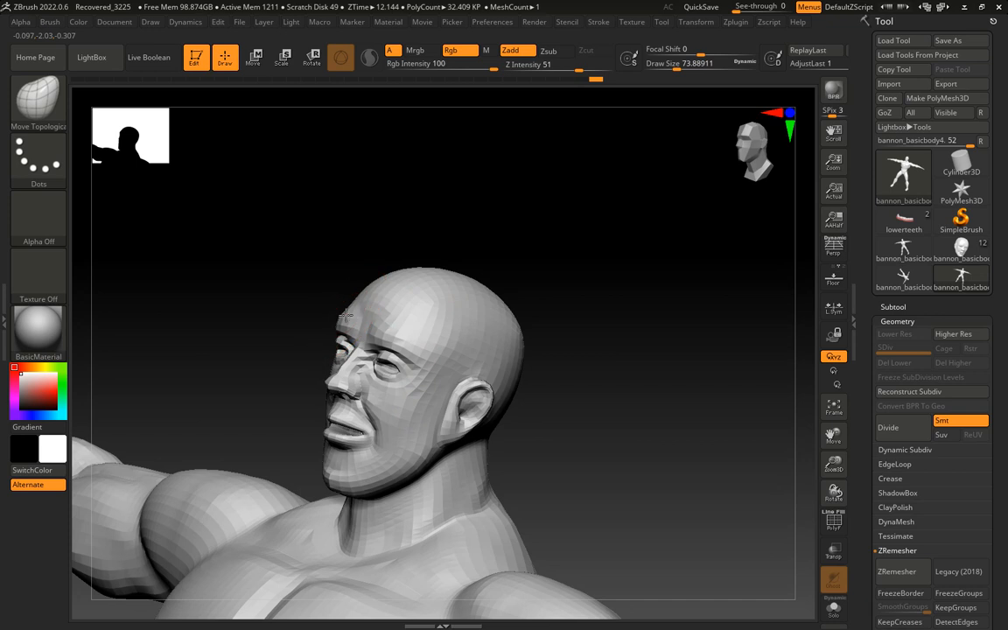
{"action": "mouse_move", "coordinate": [551, 332]}
{"action": "left_mouse_down"}
{"action": "mouse_move", "coordinate": [591, 349]}
{"action": "mouse_move", "coordinate": [435, 337]}
{"action": "mouse_move", "coordinate": [519, 356]}
{"action": "left_mouse_up"}
Reduce the draw size to about 37 and refine the cheek and eye-area contours with Move Topological
{"action": "key", "text": "s"}
{"action": "left_click_drag", "start_coordinate": [530, 410], "coordinate": [515, 416]}
{"action": "left_click_drag", "start_coordinate": [516, 417], "coordinate": [431, 408]}
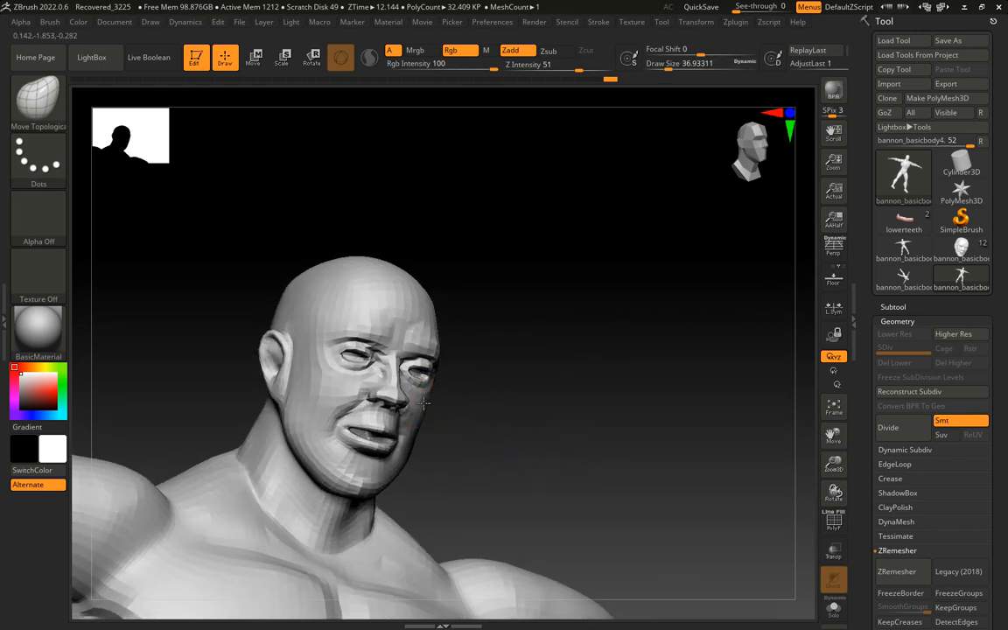
{"action": "left_click_drag", "start_coordinate": [495, 400], "coordinate": [435, 395]}
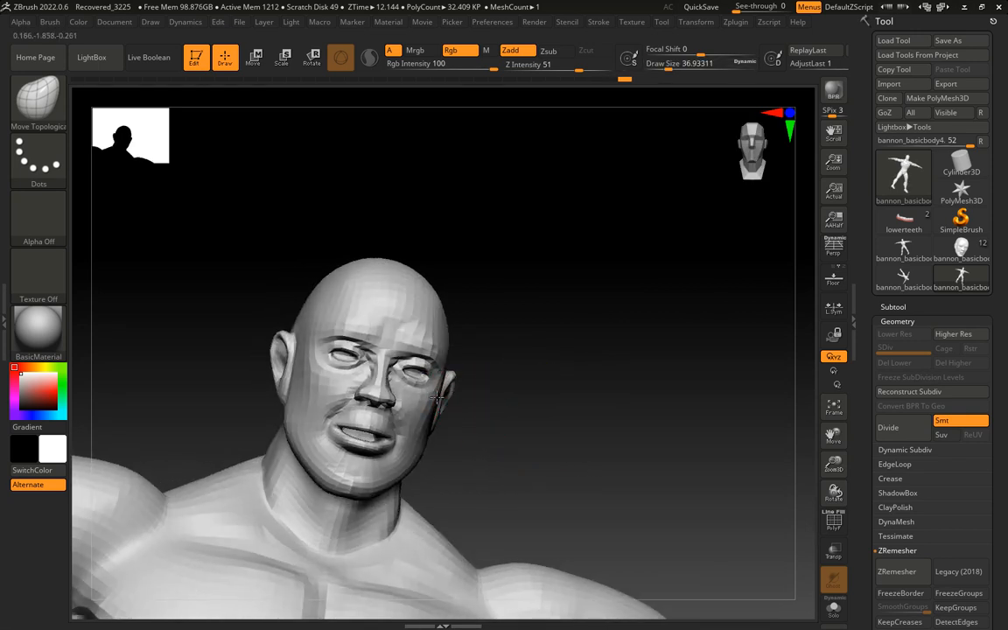
{"action": "mouse_move", "coordinate": [511, 405]}
{"action": "left_mouse_down"}
{"action": "mouse_move", "coordinate": [529, 411]}
{"action": "mouse_move", "coordinate": [511, 405]}
{"action": "left_mouse_up"}
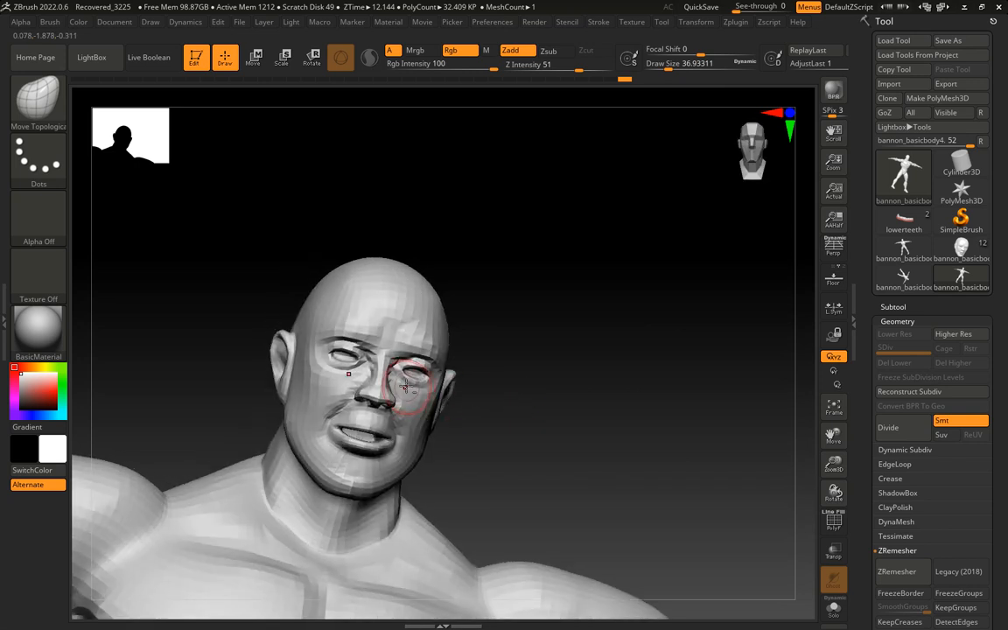
Adjust the shape of the ear and earlobe with the Move Topological brush
{"action": "left_click_drag", "start_coordinate": [446, 391], "coordinate": [447, 400], "text": "shift"}
{"action": "mouse_move", "coordinate": [511, 408]}
{"action": "left_mouse_down"}
{"action": "mouse_move", "coordinate": [566, 428]}
{"action": "mouse_move", "coordinate": [547, 427]}
{"action": "left_mouse_up"}
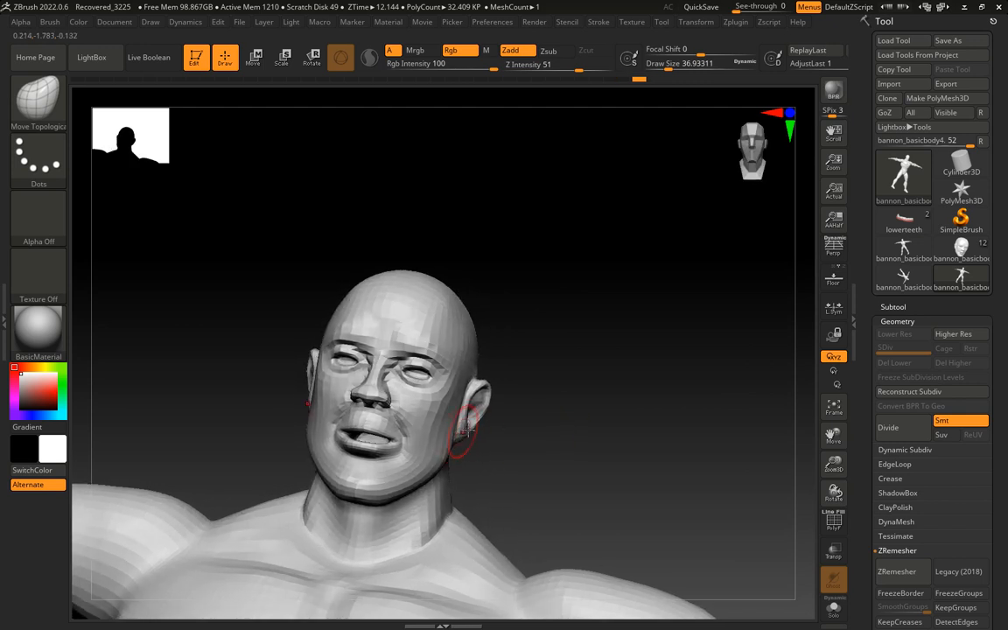
{"action": "left_click_drag", "start_coordinate": [484, 441], "coordinate": [464, 437]}
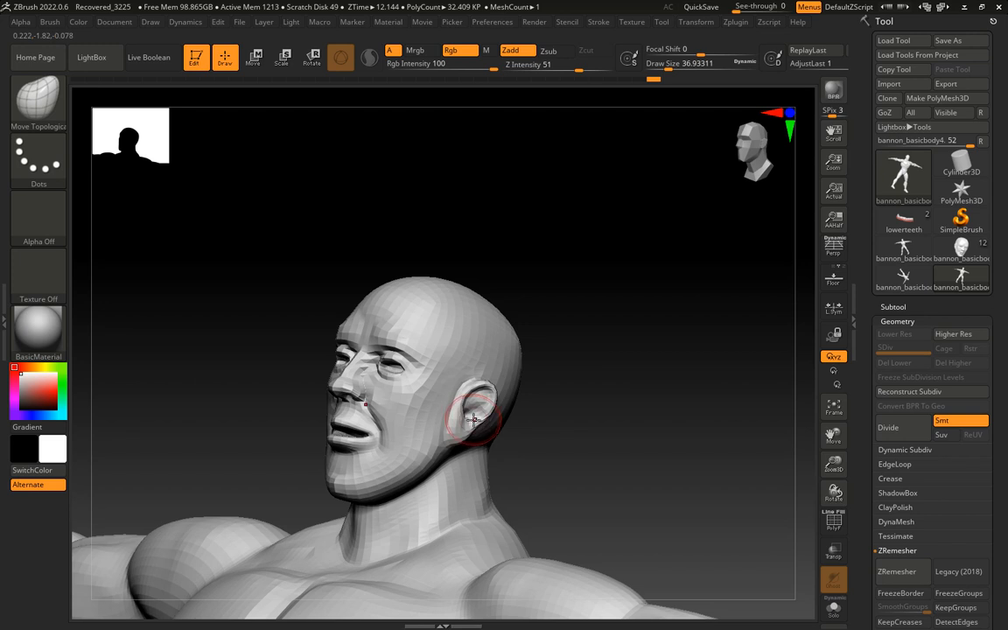
Refine the contours of the mouth area, chin, jaw and jaw-to-ear transition with the Move Topological brush
{"action": "left_click_drag", "start_coordinate": [594, 410], "coordinate": [569, 409]}
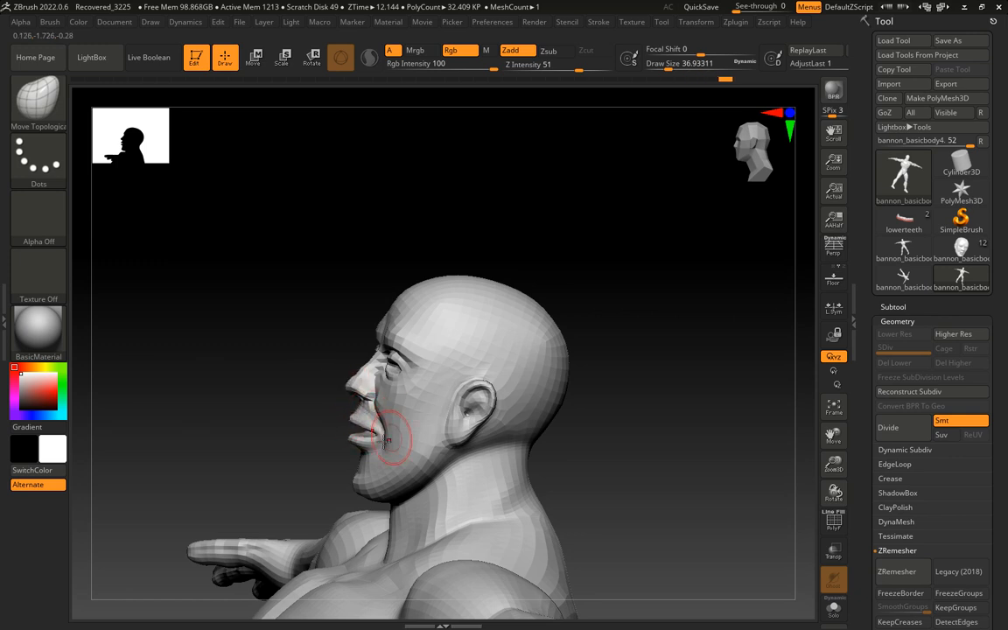
{"action": "left_click_drag", "start_coordinate": [586, 440], "coordinate": [614, 425]}
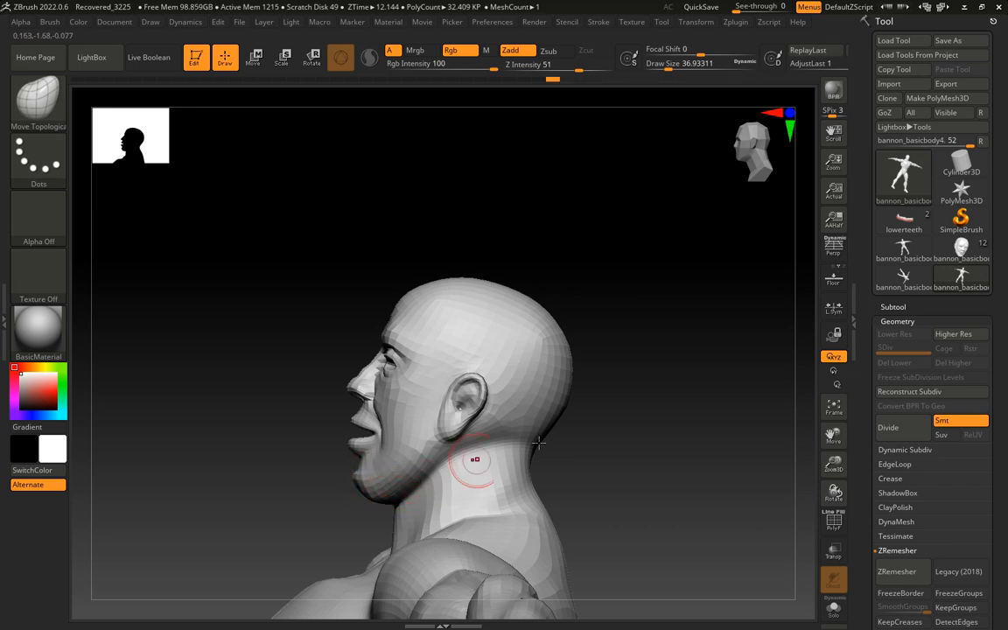
{"action": "left_click_drag", "start_coordinate": [539, 444], "coordinate": [612, 437]}
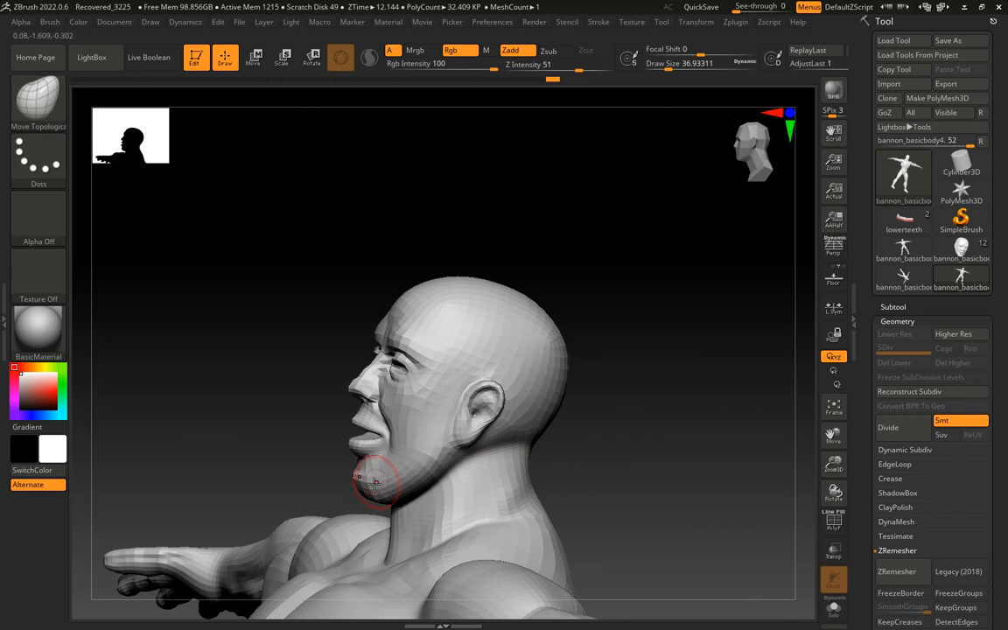
{"action": "left_click_drag", "start_coordinate": [362, 492], "coordinate": [617, 459]}
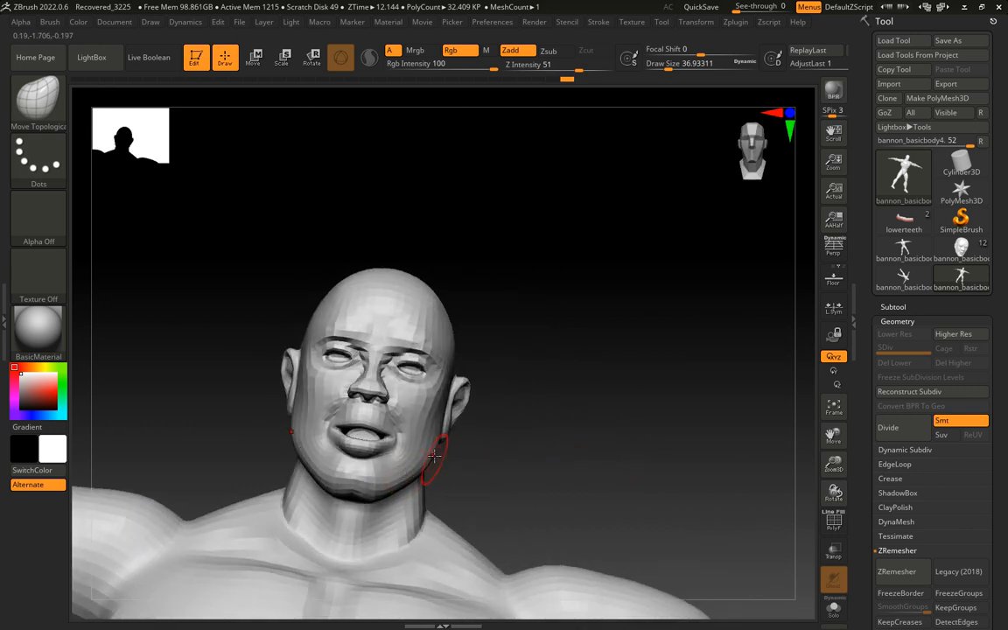
{"action": "left_click_drag", "start_coordinate": [437, 435], "coordinate": [516, 400]}
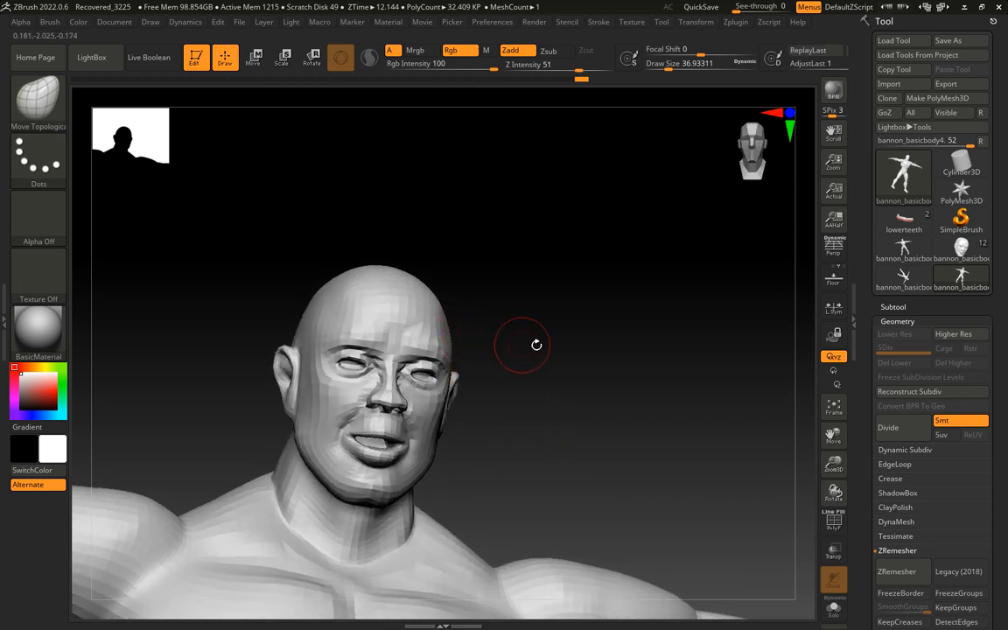
Increase the draw size to about 68 and reshape the side of the skull above the ear
{"action": "key", "text": "s"}
{"action": "left_click_drag", "start_coordinate": [546, 349], "coordinate": [557, 349]}
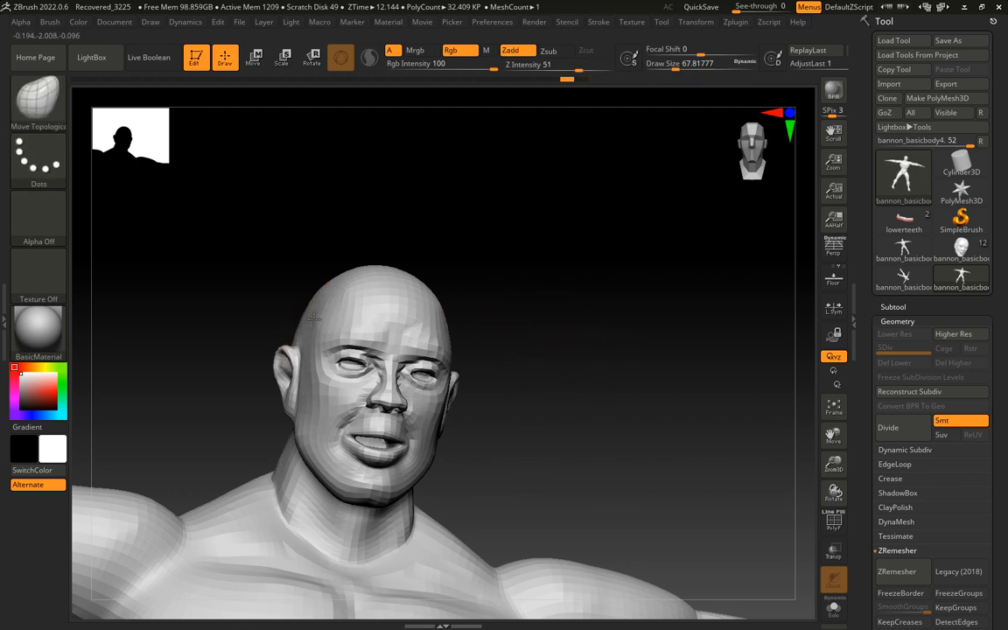
{"action": "left_click_drag", "start_coordinate": [314, 318], "coordinate": [309, 317]}
{"action": "mouse_move", "coordinate": [563, 333]}
{"action": "left_mouse_down"}
{"action": "mouse_move", "coordinate": [551, 331]}
{"action": "mouse_move", "coordinate": [579, 334]}
{"action": "mouse_move", "coordinate": [538, 358]}
{"action": "mouse_move", "coordinate": [577, 356]}
{"action": "left_mouse_up"}
Reduce the draw size to about 35 and adjust the brow and upper eye area with Move Topological
{"action": "key", "text": "s"}
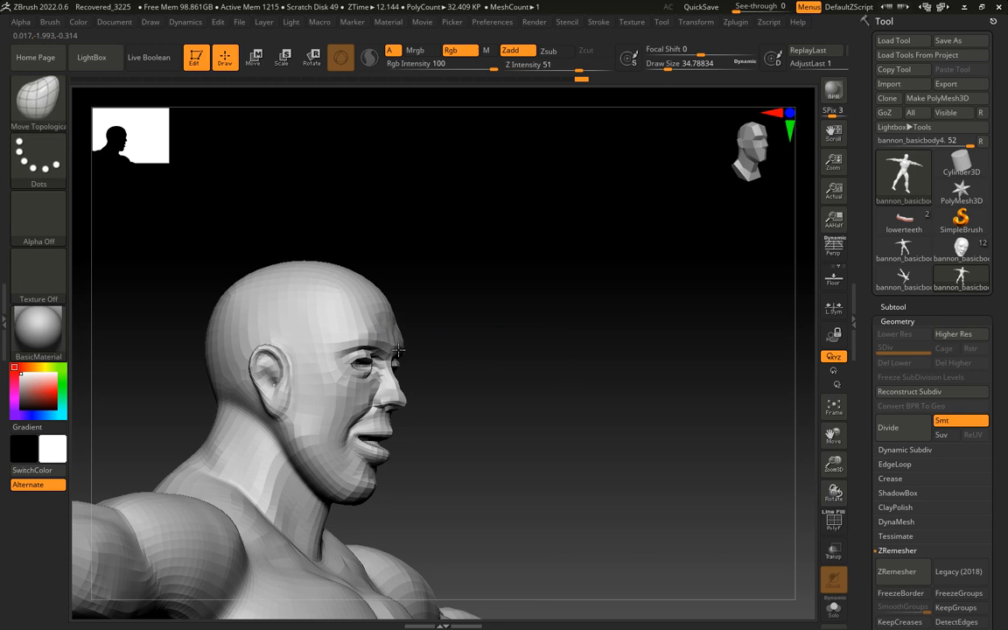
{"action": "left_click_drag", "start_coordinate": [488, 349], "coordinate": [422, 373]}
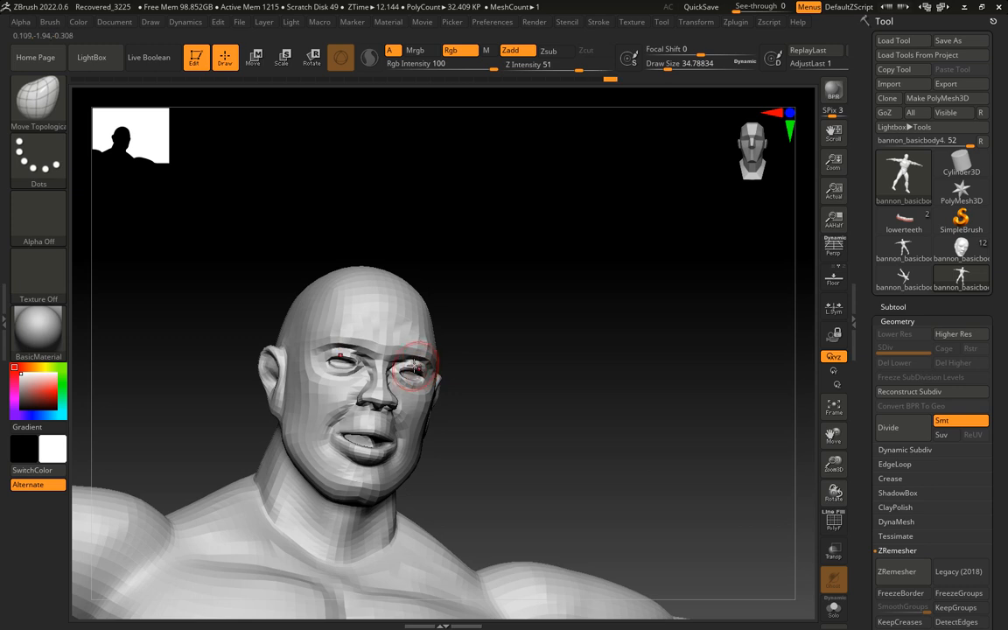
{"action": "mouse_move", "coordinate": [533, 370]}
{"action": "left_mouse_down"}
{"action": "mouse_move", "coordinate": [561, 374]}
{"action": "mouse_move", "coordinate": [637, 436]}
{"action": "mouse_move", "coordinate": [630, 407]}
{"action": "left_mouse_up"}
Set the draw size to about 12, show the polygon wireframe and reshape the inner eye sockets beside the nose bridge
{"action": "key", "text": "s"}
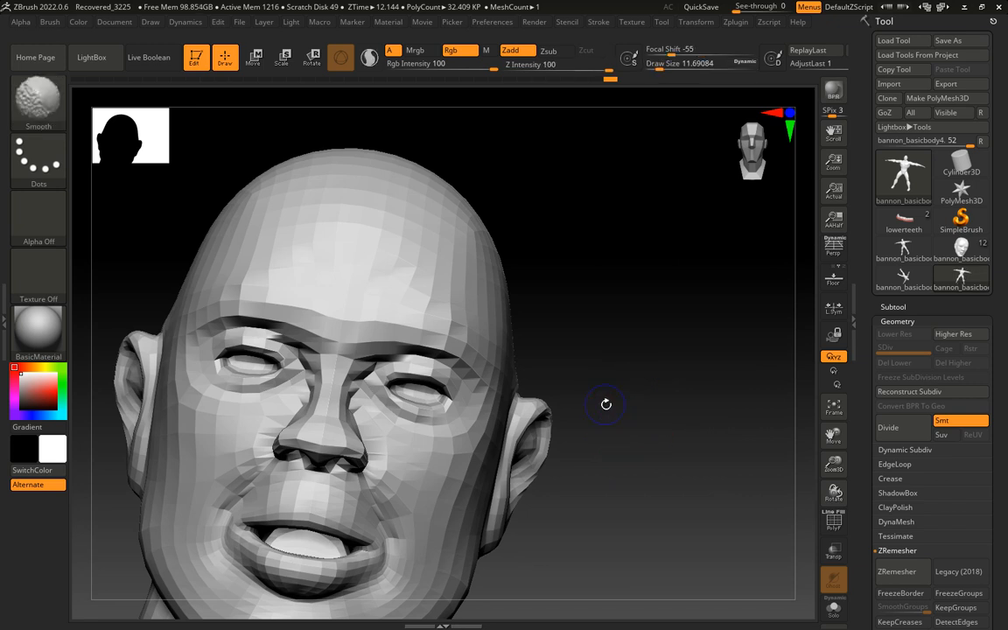
{"action": "key", "text": "shift+f"}
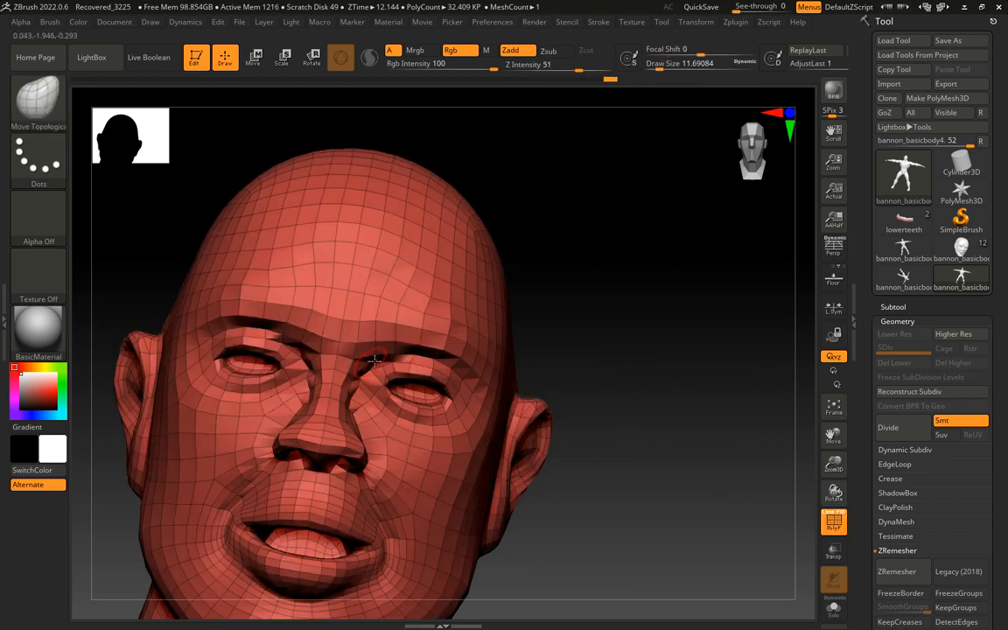
{"action": "left_click_drag", "start_coordinate": [560, 359], "coordinate": [453, 365]}
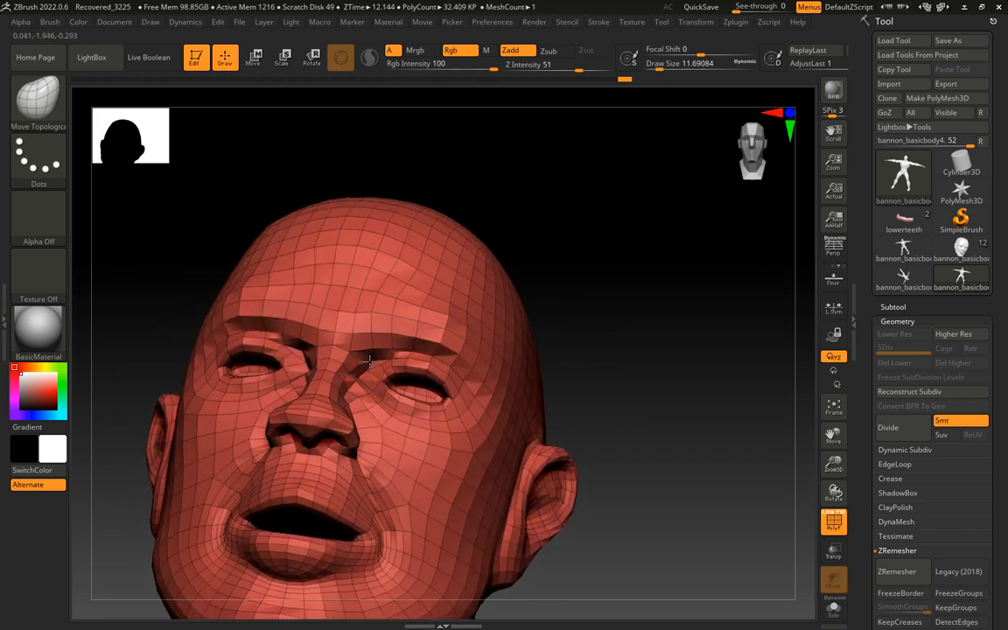
{"action": "left_click_drag", "start_coordinate": [566, 351], "coordinate": [452, 368]}
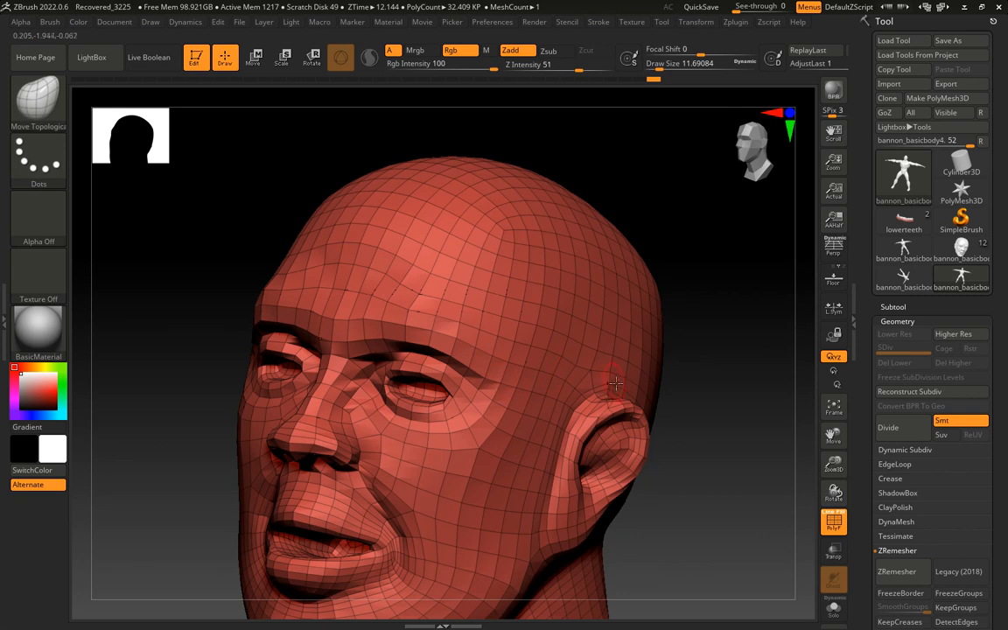
{"action": "mouse_move", "coordinate": [663, 400]}
{"action": "left_mouse_down"}
{"action": "mouse_move", "coordinate": [716, 371]}
{"action": "mouse_move", "coordinate": [720, 382]}
{"action": "mouse_move", "coordinate": [652, 401]}
{"action": "left_mouse_up"}
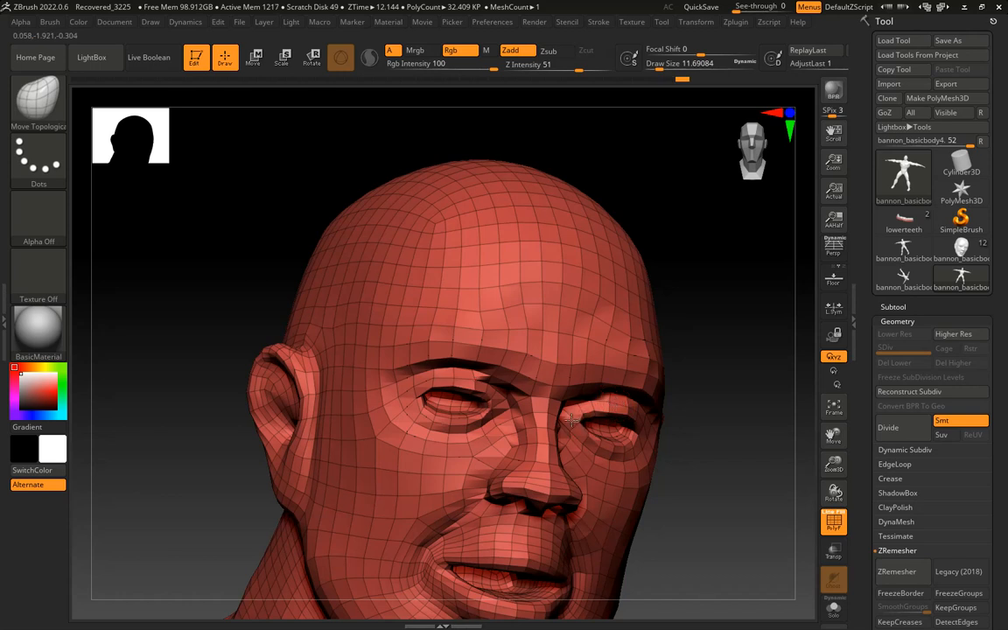
Refine the inner and outer eye corners and the eyelids with the Move Topological brush
{"action": "right_click_drag", "start_coordinate": [649, 407], "coordinate": [646, 445]}
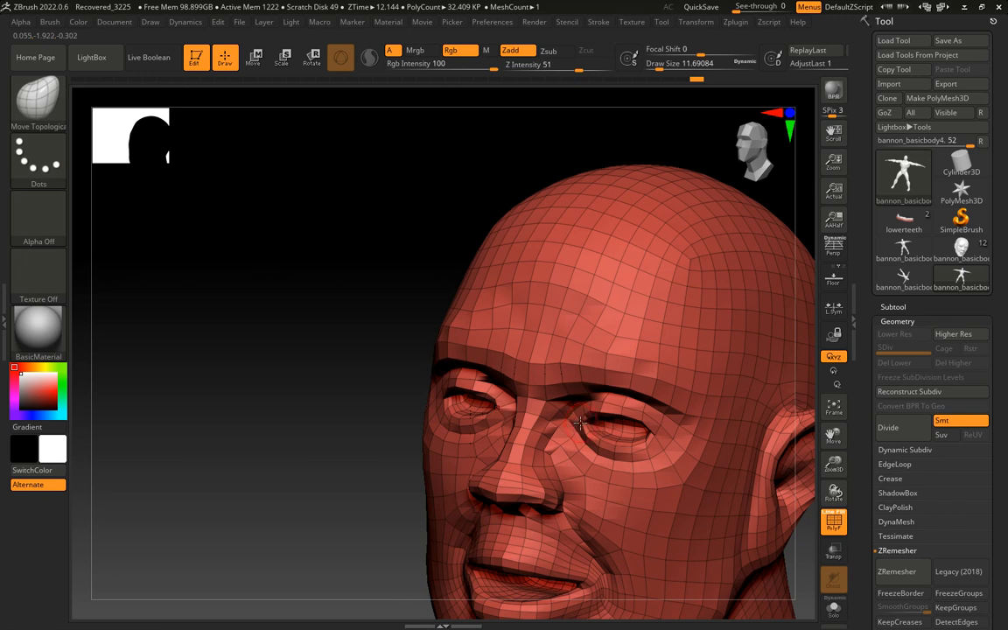
{"action": "left_click_drag", "start_coordinate": [332, 480], "coordinate": [391, 447]}
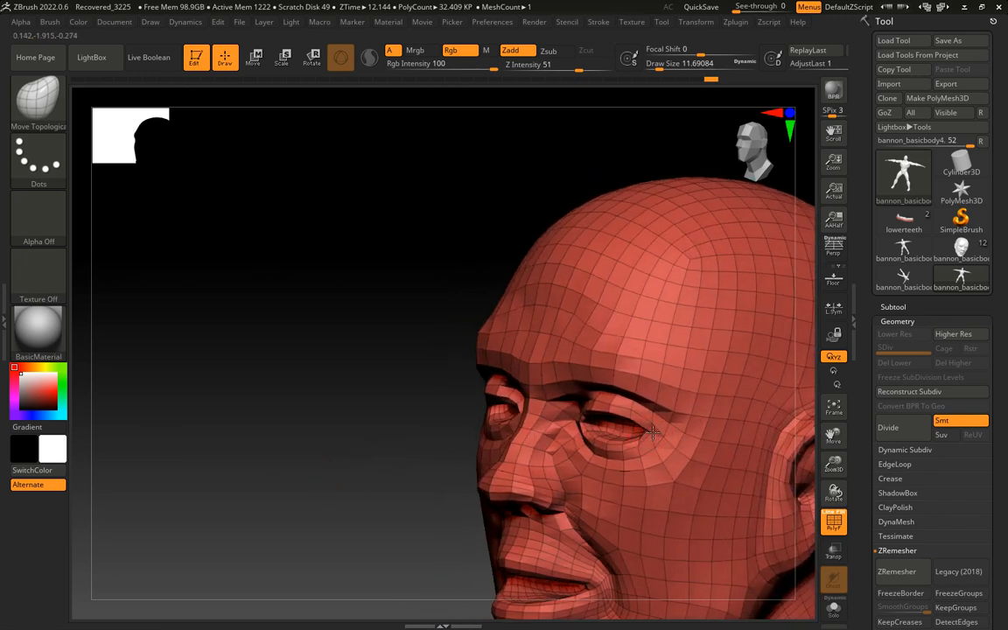
{"action": "left_click_drag", "start_coordinate": [475, 451], "coordinate": [355, 460]}
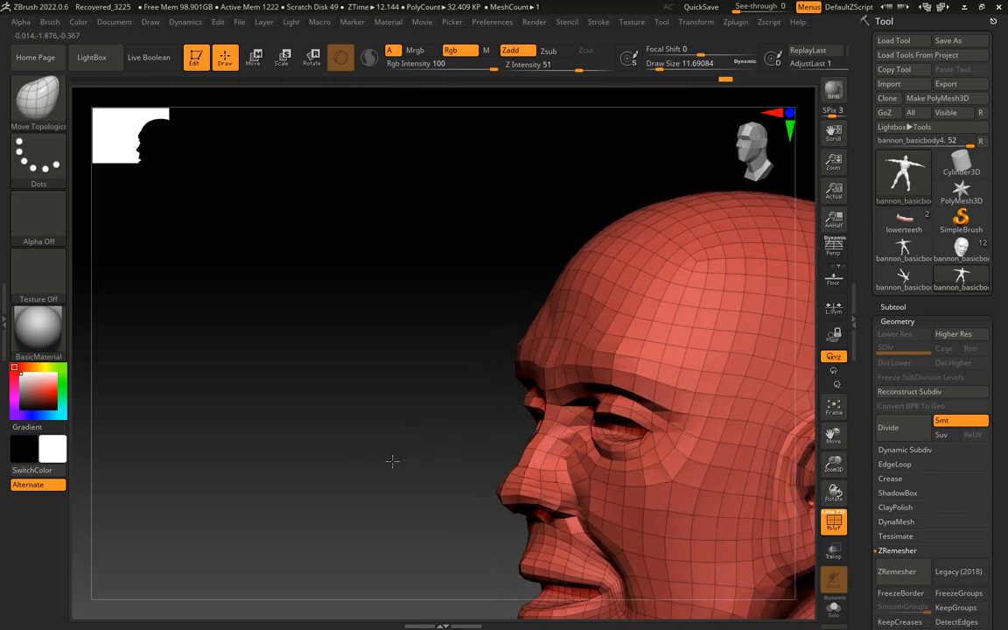
{"action": "left_click_drag", "start_coordinate": [394, 461], "coordinate": [455, 468]}
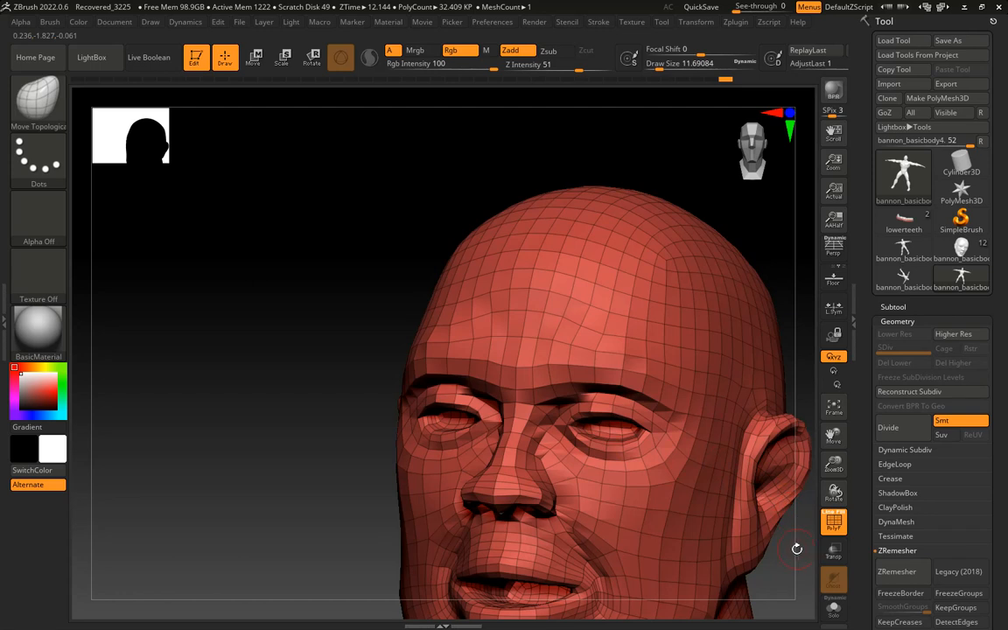
Adjust the side of the nose and the adjoining upper cheek with Move Topological
{"action": "left_click_drag", "start_coordinate": [796, 549], "coordinate": [560, 473]}
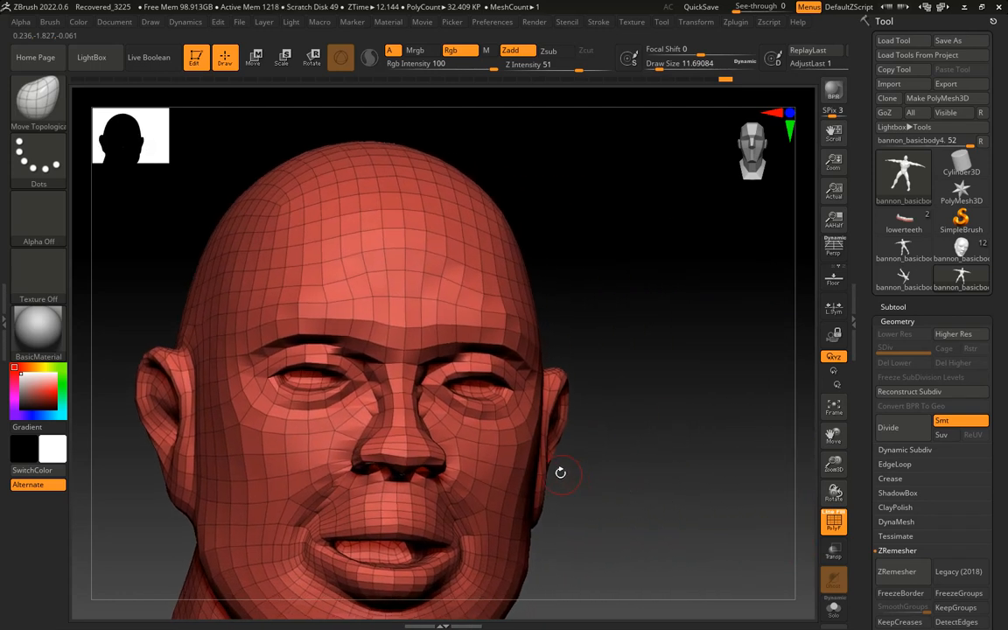
{"action": "left_click_drag", "start_coordinate": [548, 416], "coordinate": [569, 461]}
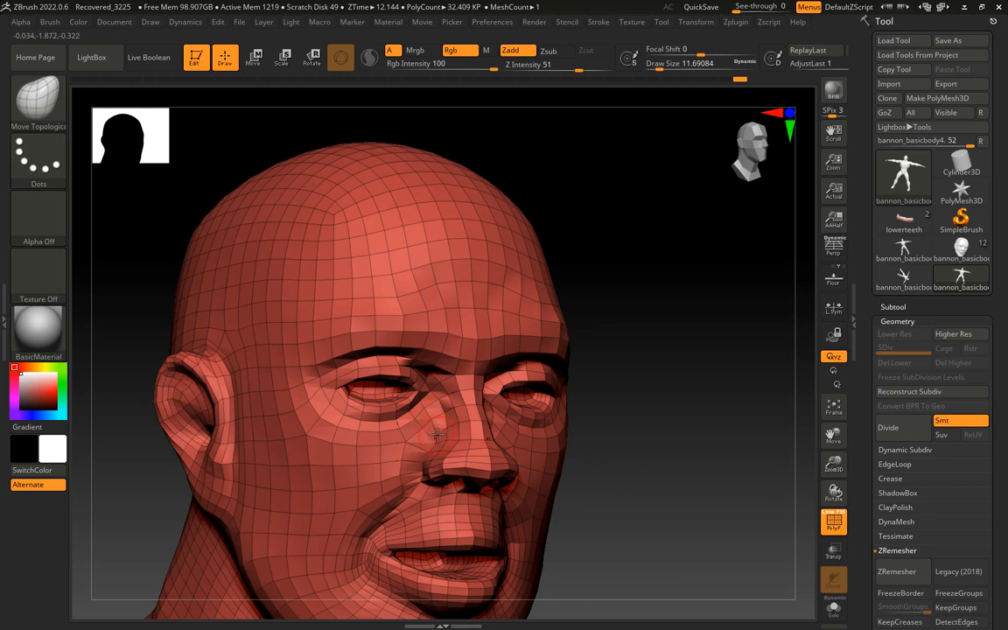
{"action": "left_click_drag", "start_coordinate": [701, 459], "coordinate": [492, 413], "text": "alt"}
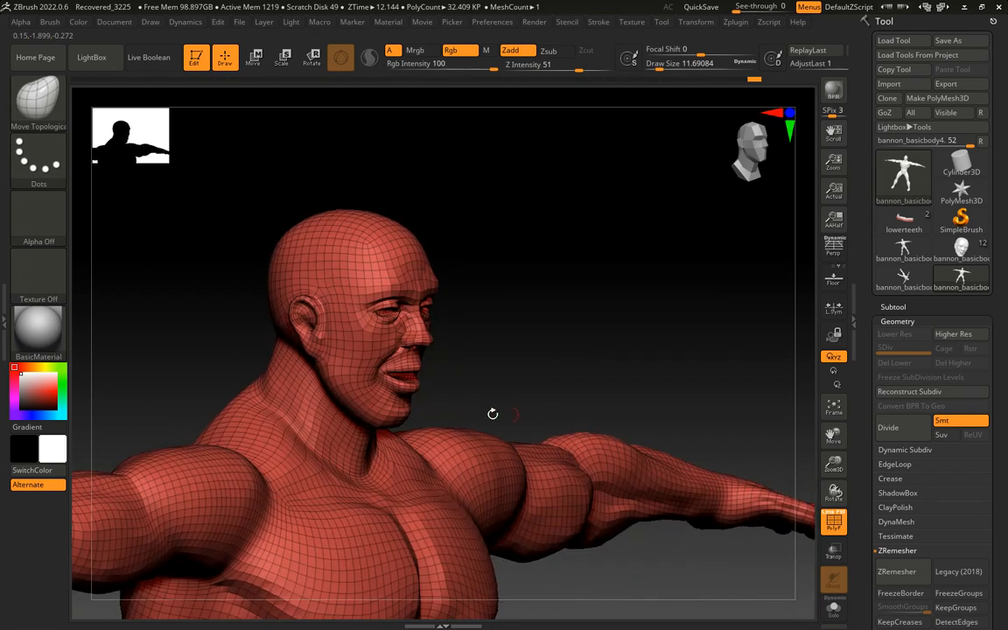
Increase the draw size to about 108, adjust the head and neck proportions, and smooth the waist and lower back
{"action": "key", "text": "shift"}
{"action": "left_click_drag", "start_coordinate": [567, 388], "coordinate": [544, 387], "text": "alt"}
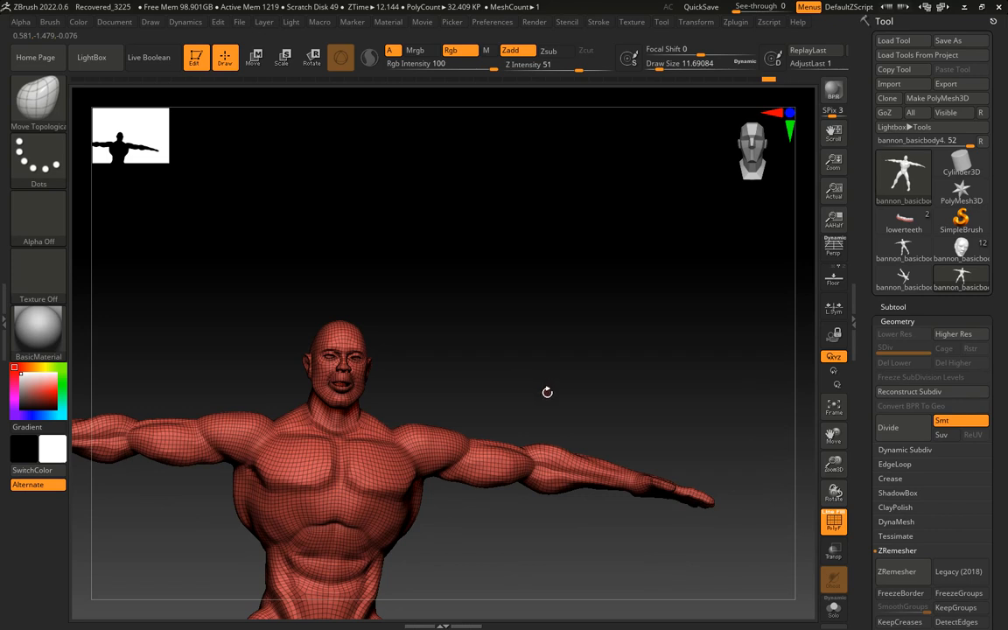
{"action": "key", "text": "s"}
{"action": "mouse_move", "coordinate": [546, 394]}
{"action": "left_mouse_down"}
{"action": "mouse_move", "coordinate": [568, 395]}
{"action": "mouse_move", "coordinate": [405, 395]}
{"action": "left_mouse_up"}
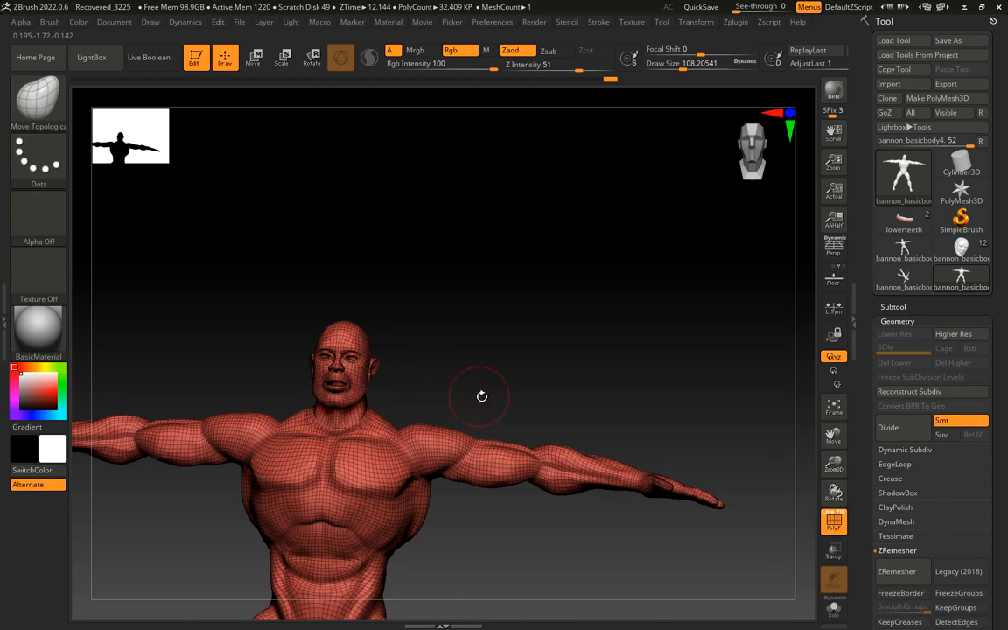
{"action": "mouse_move", "coordinate": [481, 396]}
{"action": "left_mouse_down"}
{"action": "mouse_move", "coordinate": [416, 405]}
{"action": "mouse_move", "coordinate": [480, 398]}
{"action": "mouse_move", "coordinate": [485, 378]}
{"action": "mouse_move", "coordinate": [524, 383]}
{"action": "mouse_move", "coordinate": [461, 387]}
{"action": "mouse_move", "coordinate": [495, 383]}
{"action": "mouse_move", "coordinate": [457, 322]}
{"action": "left_mouse_up"}
{"action": "mouse_move", "coordinate": [534, 362]}
{"action": "left_mouse_down", "text": "alt"}
{"action": "mouse_move", "coordinate": [519, 330]}
{"action": "mouse_move", "coordinate": [496, 441]}
{"action": "left_mouse_up", "text": "alt"}
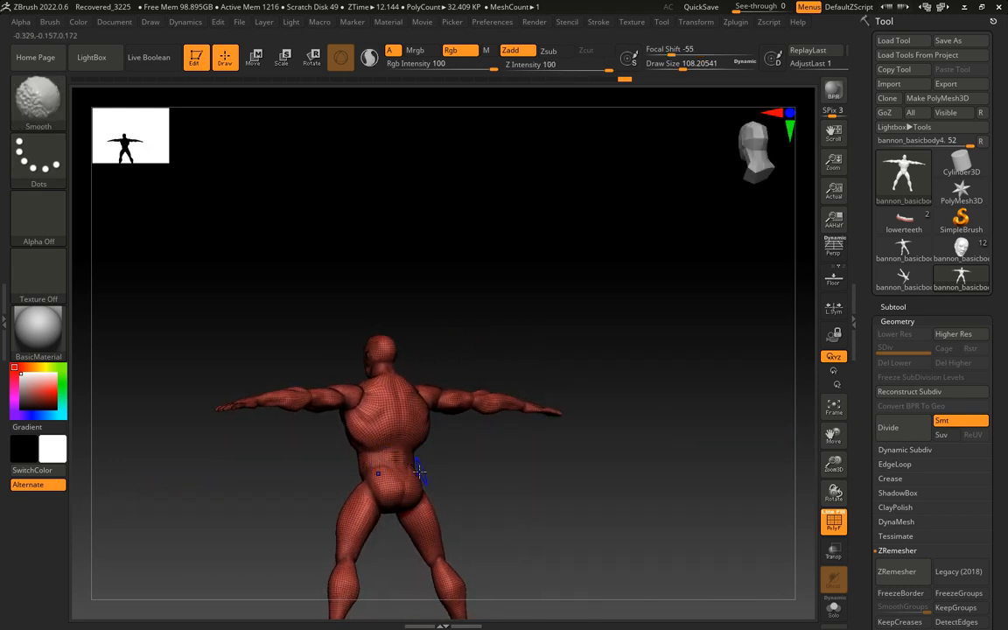
{"action": "left_click_drag", "start_coordinate": [430, 449], "coordinate": [597, 482], "text": "shift"}
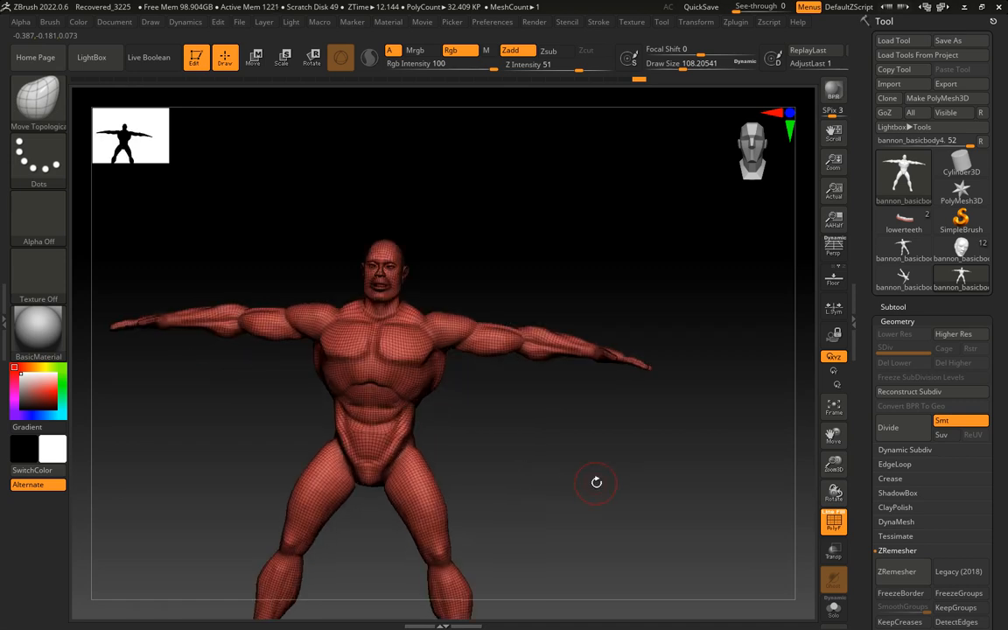
Hide the polygon wireframe and reshape the sides of the rib cage and waist with Move Topological
{"action": "key", "text": "shift+f"}
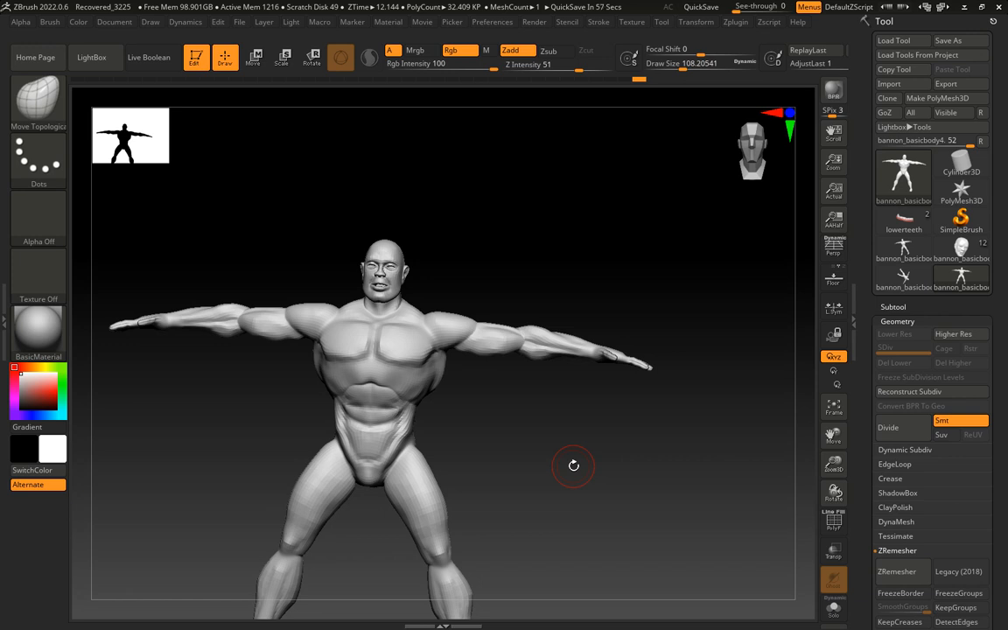
{"action": "mouse_move", "coordinate": [403, 388]}
{"action": "left_mouse_down", "text": "shift"}
{"action": "mouse_move", "coordinate": [398, 381]}
{"action": "mouse_move", "coordinate": [406, 398]}
{"action": "mouse_move", "coordinate": [398, 382]}
{"action": "mouse_move", "coordinate": [460, 399]}
{"action": "mouse_move", "coordinate": [448, 401]}
{"action": "left_mouse_up", "text": "shift"}
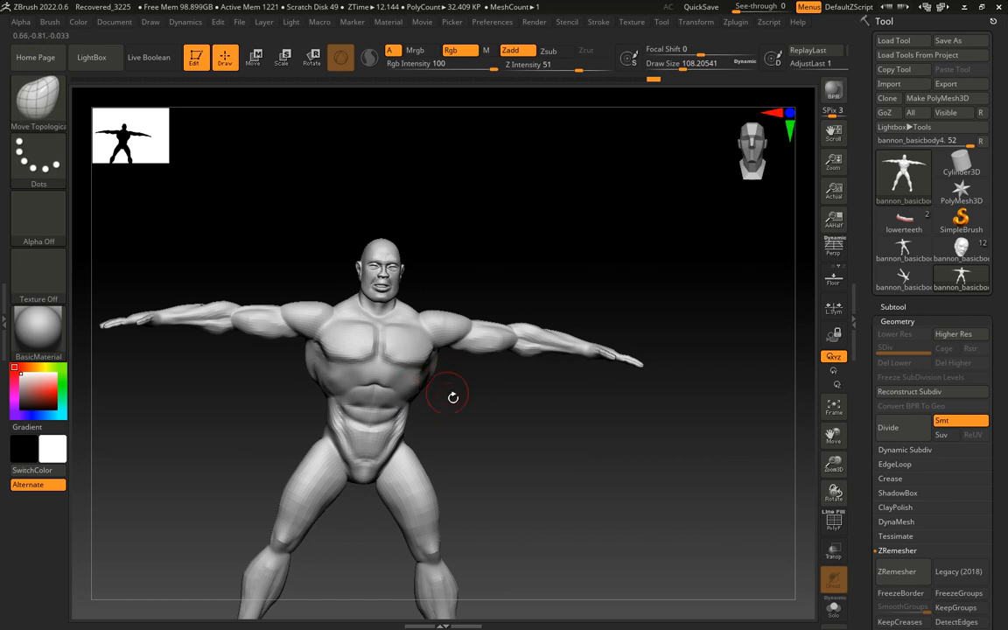
{"action": "left_click_drag", "start_coordinate": [451, 397], "coordinate": [499, 408]}
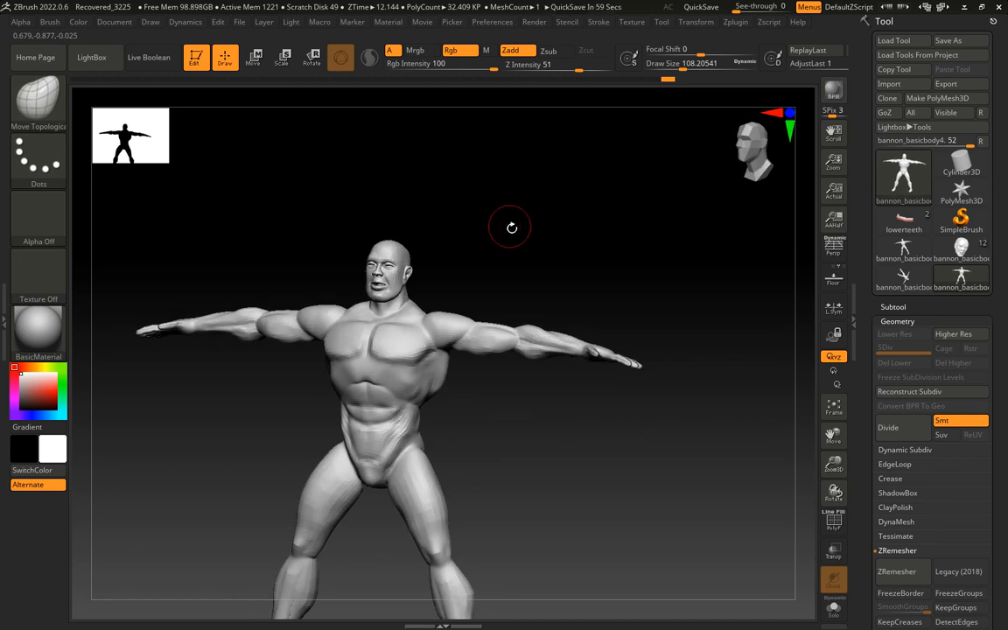
{"action": "left_click_drag", "start_coordinate": [512, 227], "coordinate": [486, 453], "text": "alt"}
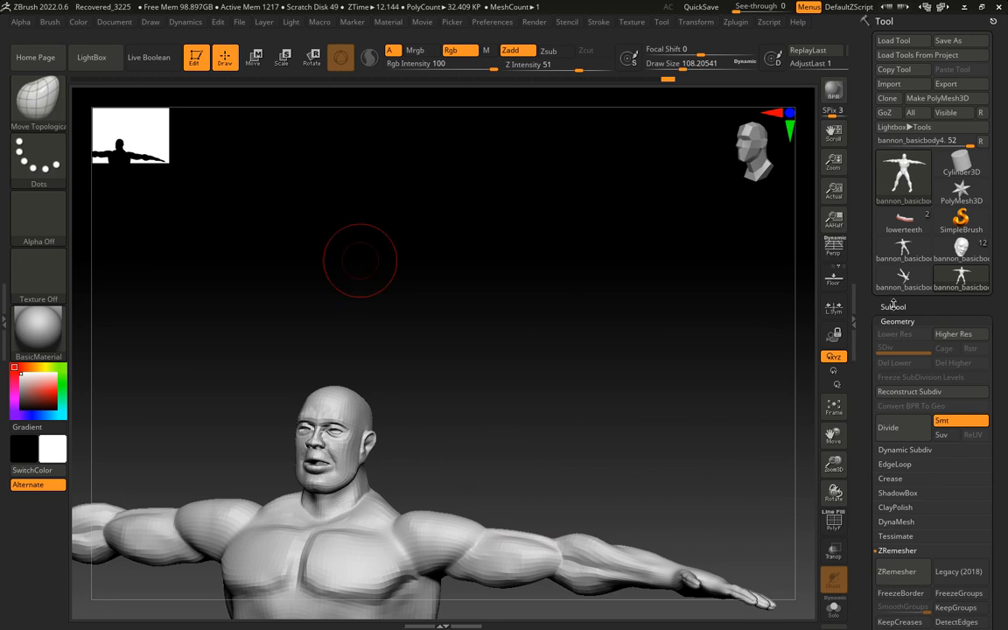
Choose the Standard brush with draw size about 39 and paint a hair-shaped mask over the scalp down to the nape
{"action": "left_click", "coordinate": [37, 99]}
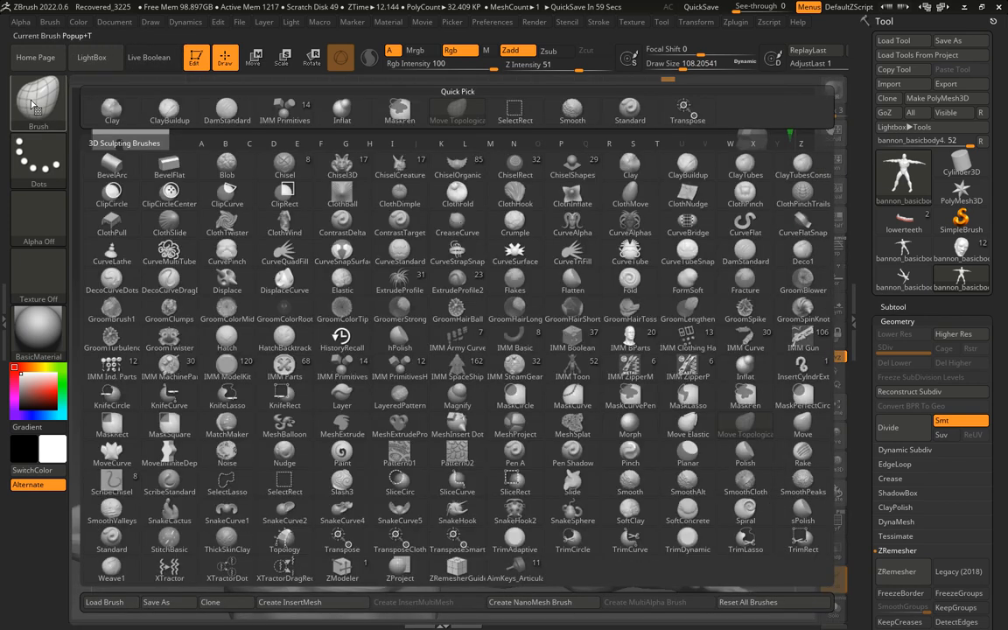
{"action": "left_click", "coordinate": [629, 110]}
{"action": "key", "text": "s"}
{"action": "mouse_move", "coordinate": [509, 317]}
{"action": "left_mouse_down"}
{"action": "mouse_move", "coordinate": [496, 320]}
{"action": "mouse_move", "coordinate": [467, 377]}
{"action": "left_mouse_up"}
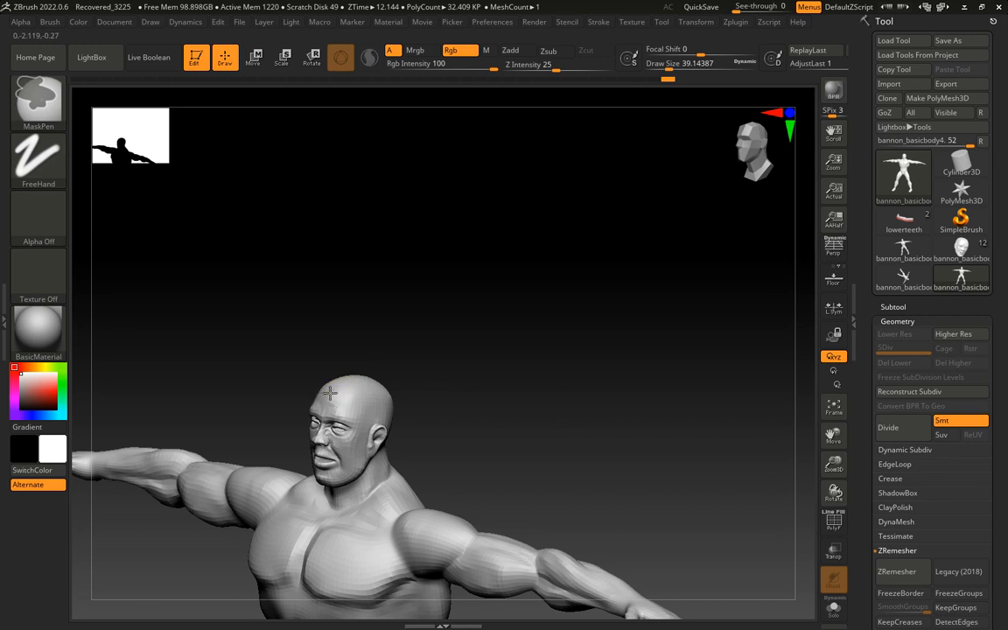
{"action": "left_click_drag", "start_coordinate": [338, 393], "coordinate": [367, 394], "text": "ctrl"}
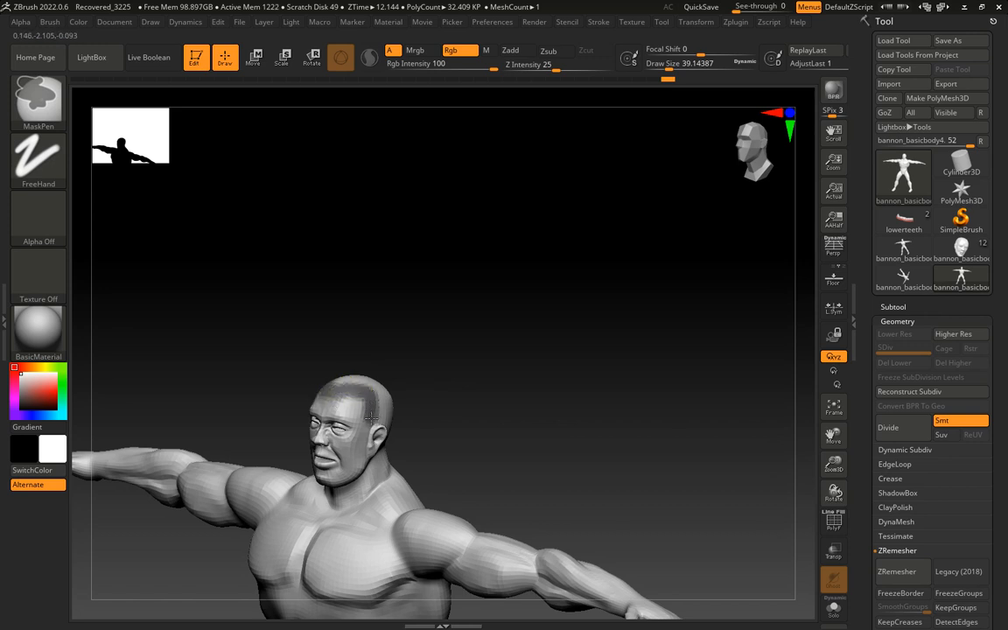
{"action": "left_click_drag", "start_coordinate": [501, 380], "coordinate": [393, 401]}
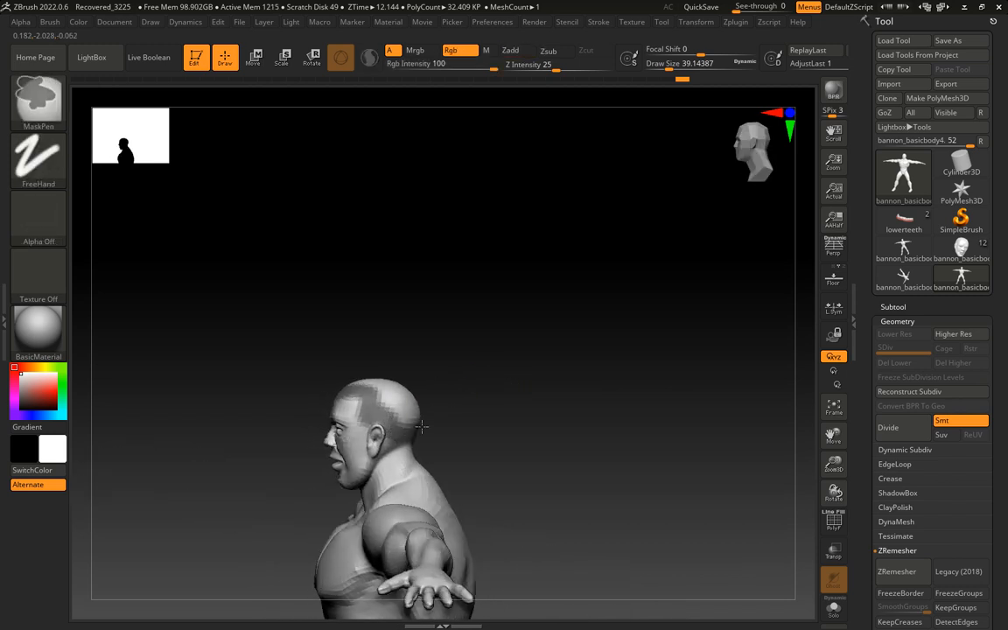
{"action": "left_click_drag", "start_coordinate": [421, 426], "coordinate": [444, 405]}
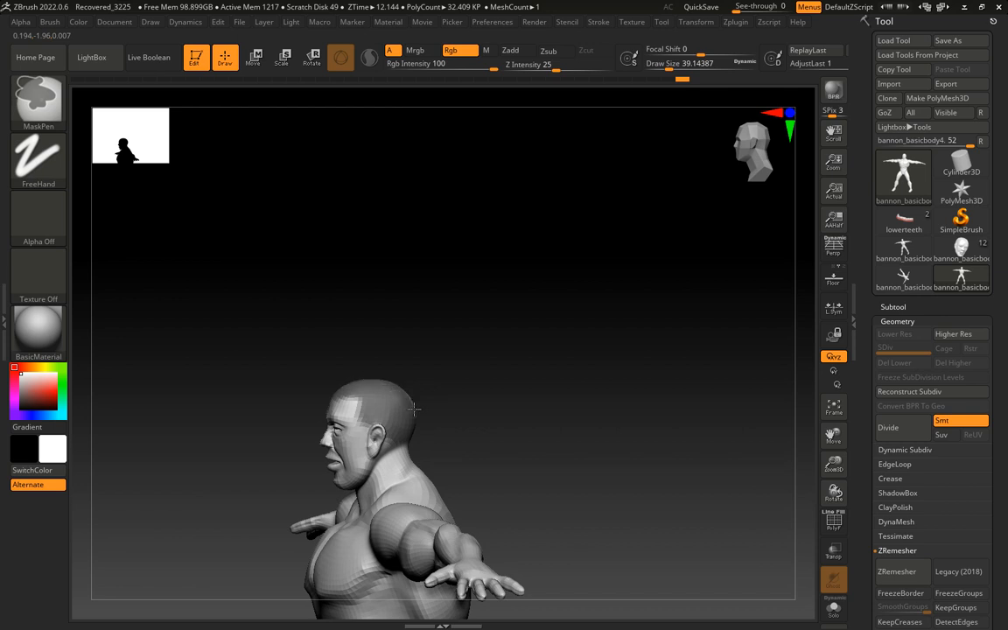
{"action": "mouse_move", "coordinate": [514, 359]}
{"action": "left_mouse_down"}
{"action": "mouse_move", "coordinate": [479, 392]}
{"action": "mouse_move", "coordinate": [434, 411]}
{"action": "left_mouse_up"}
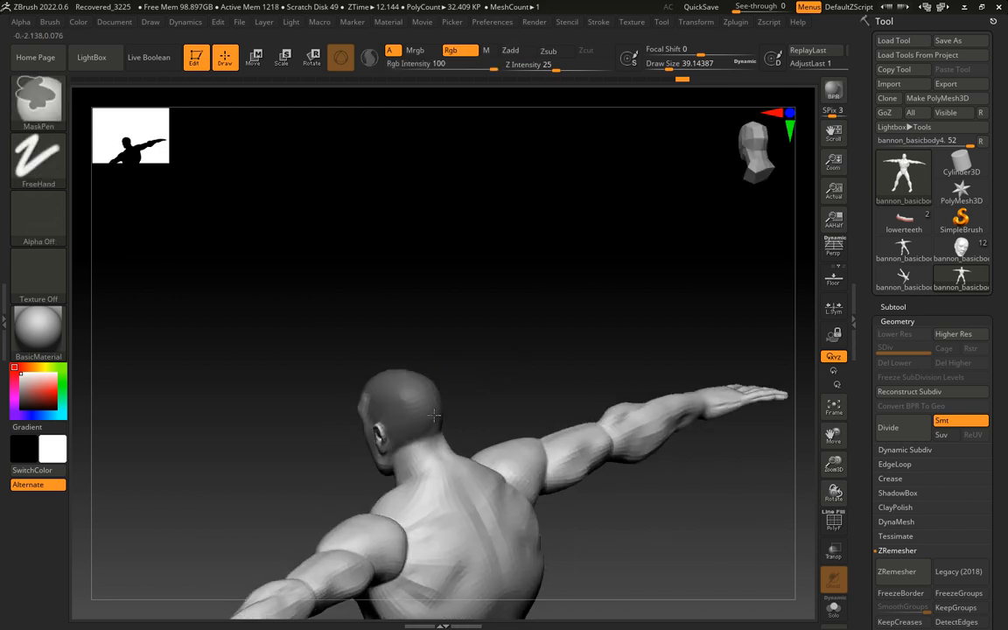
{"action": "left_click_drag", "start_coordinate": [497, 330], "coordinate": [542, 307]}
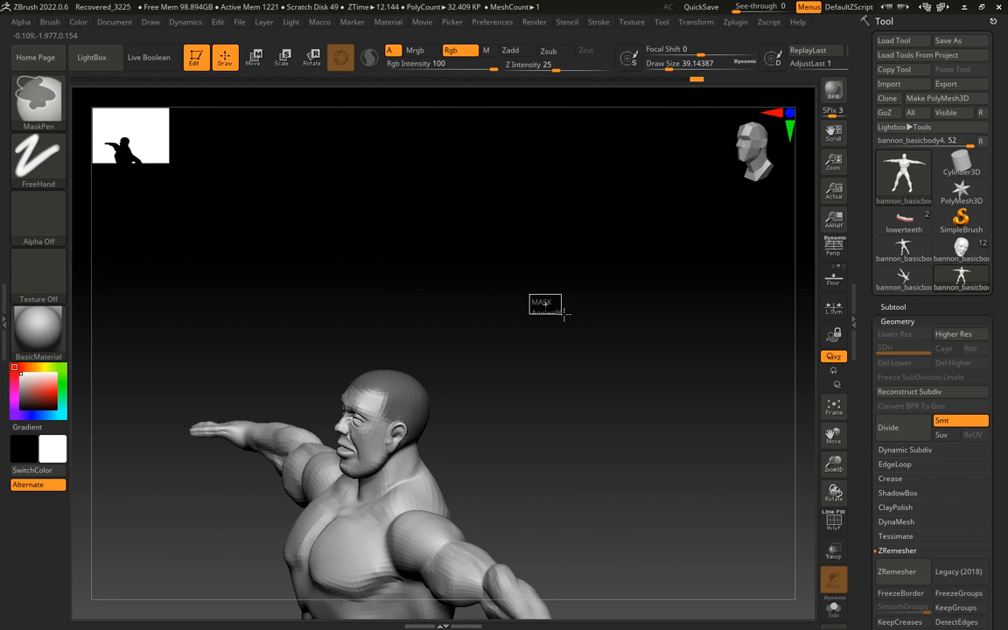
Clear the mask from the body and subdivide the mesh twice to subdivision level 3
{"action": "left_click_drag", "start_coordinate": [567, 317], "coordinate": [445, 308], "text": "alt"}
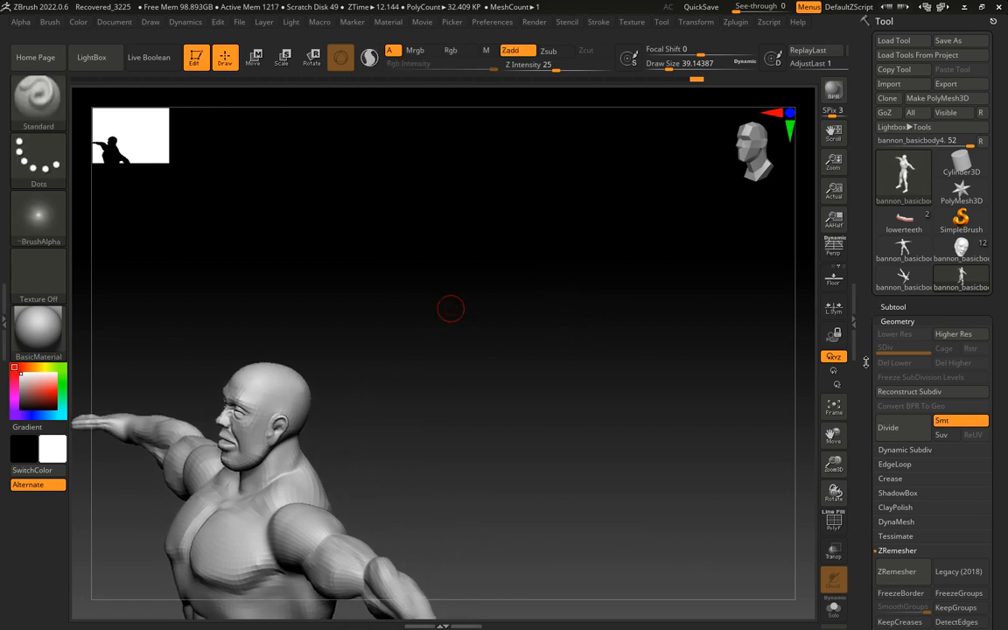
{"action": "left_click", "coordinate": [905, 429]}
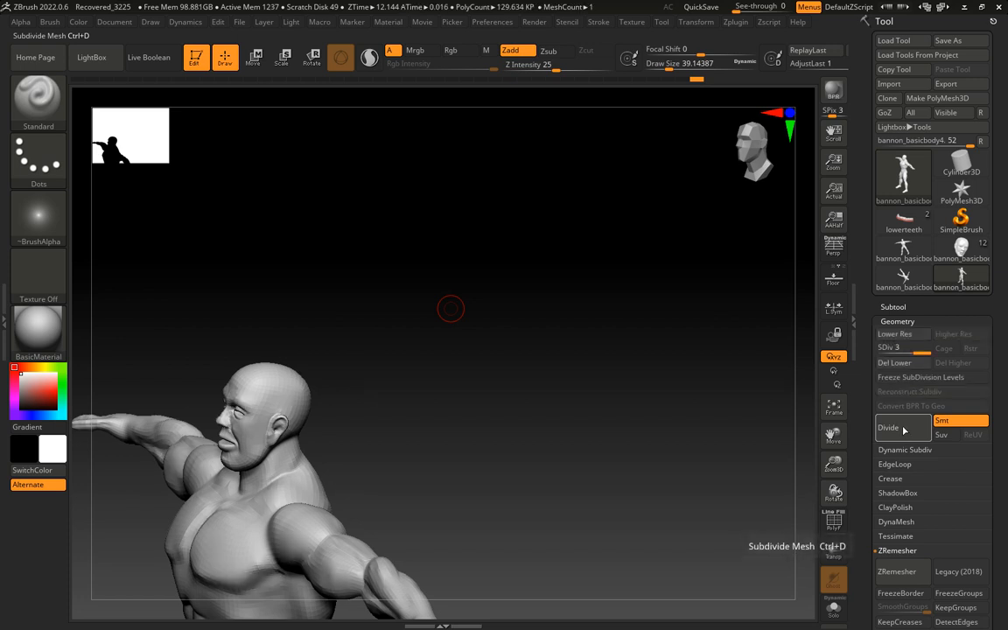
{"action": "left_click", "coordinate": [904, 429]}
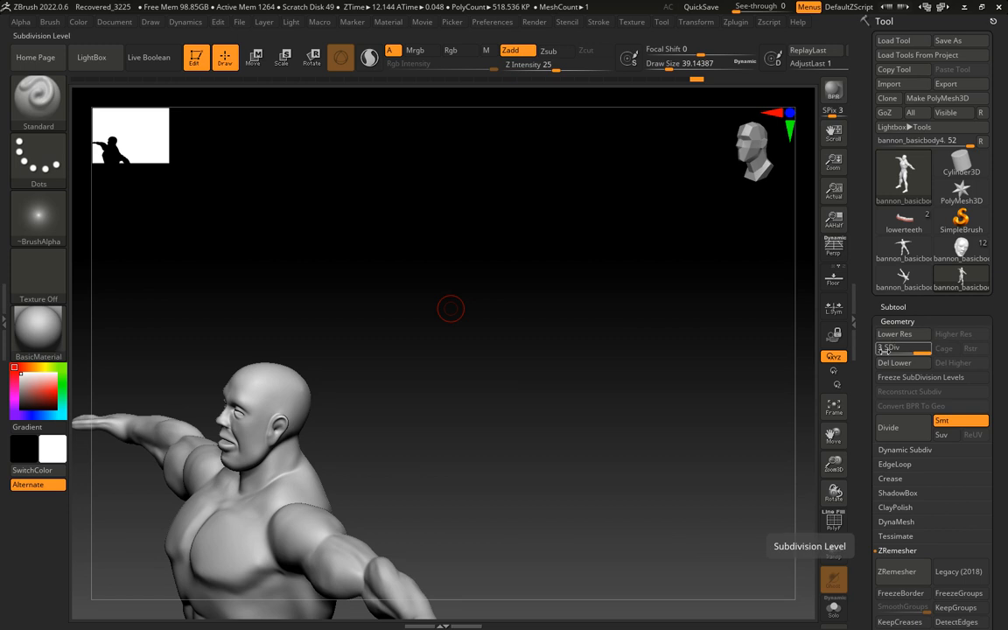
Paint a symmetrical hair-shaped mask over the scalp, from the forehead hairline past the temples and around the back of the head
{"action": "mouse_move", "coordinate": [393, 324]}
{"action": "left_mouse_down"}
{"action": "mouse_move", "coordinate": [488, 333]}
{"action": "mouse_move", "coordinate": [412, 344]}
{"action": "mouse_move", "coordinate": [517, 315]}
{"action": "left_mouse_up"}
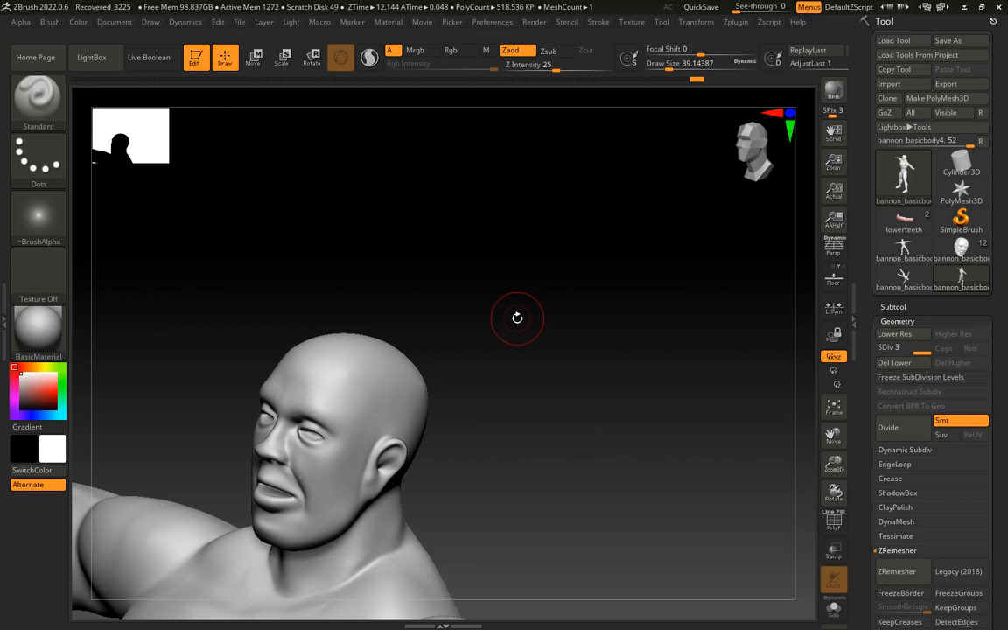
{"action": "left_click_drag", "start_coordinate": [517, 317], "coordinate": [517, 326]}
{"action": "mouse_move", "coordinate": [395, 346]}
{"action": "left_mouse_down", "text": "ctrl"}
{"action": "mouse_move", "coordinate": [323, 356]}
{"action": "mouse_move", "coordinate": [322, 334]}
{"action": "mouse_move", "coordinate": [361, 355]}
{"action": "mouse_move", "coordinate": [392, 424]}
{"action": "left_mouse_up", "text": "ctrl"}
{"action": "left_click_drag", "start_coordinate": [546, 372], "coordinate": [460, 393]}
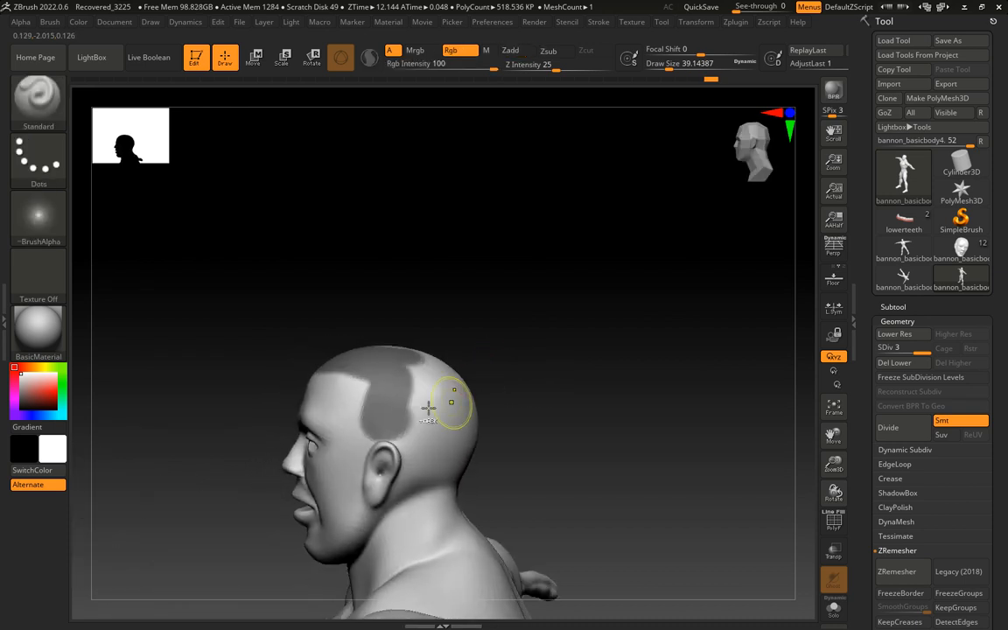
{"action": "mouse_move", "coordinate": [402, 418]}
{"action": "left_mouse_down", "text": "ctrl"}
{"action": "mouse_move", "coordinate": [412, 435]}
{"action": "mouse_move", "coordinate": [376, 412]}
{"action": "mouse_move", "coordinate": [378, 433]}
{"action": "mouse_move", "coordinate": [398, 427]}
{"action": "mouse_move", "coordinate": [461, 466]}
{"action": "mouse_move", "coordinate": [415, 399]}
{"action": "mouse_move", "coordinate": [465, 411]}
{"action": "left_mouse_up", "text": "ctrl"}
{"action": "mouse_move", "coordinate": [571, 358]}
{"action": "left_mouse_down"}
{"action": "mouse_move", "coordinate": [490, 418]}
{"action": "mouse_move", "coordinate": [442, 380]}
{"action": "mouse_move", "coordinate": [496, 447]}
{"action": "mouse_move", "coordinate": [500, 428]}
{"action": "left_mouse_up"}
{"action": "left_click_drag", "start_coordinate": [567, 320], "coordinate": [609, 343]}
{"action": "mouse_move", "coordinate": [474, 391]}
{"action": "left_mouse_down", "text": "ctrl"}
{"action": "mouse_move", "coordinate": [444, 357]}
{"action": "mouse_move", "coordinate": [441, 378]}
{"action": "mouse_move", "coordinate": [439, 367]}
{"action": "mouse_move", "coordinate": [461, 356]}
{"action": "left_mouse_up", "text": "ctrl"}
{"action": "mouse_move", "coordinate": [527, 311]}
{"action": "left_mouse_down"}
{"action": "mouse_move", "coordinate": [605, 332]}
{"action": "mouse_move", "coordinate": [571, 369]}
{"action": "left_mouse_up"}
{"action": "left_click_drag", "start_coordinate": [484, 412], "coordinate": [417, 404], "text": "ctrl"}
{"action": "mouse_move", "coordinate": [567, 376]}
{"action": "left_mouse_down"}
{"action": "mouse_move", "coordinate": [560, 360]}
{"action": "mouse_move", "coordinate": [511, 365]}
{"action": "left_mouse_up"}
{"action": "left_click_drag", "start_coordinate": [453, 405], "coordinate": [461, 423], "text": "ctrl"}
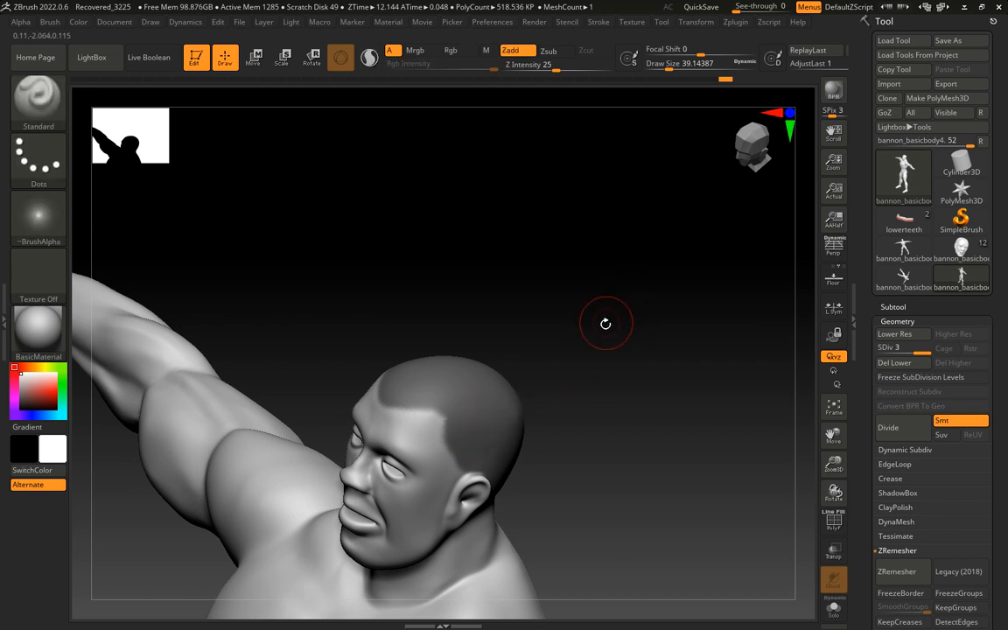
Reduce the draw size to about 23 and refine the mask's hairline at the forehead, temples and in front of the ears
{"action": "key", "text": "s"}
{"action": "left_click_drag", "start_coordinate": [603, 338], "coordinate": [594, 333]}
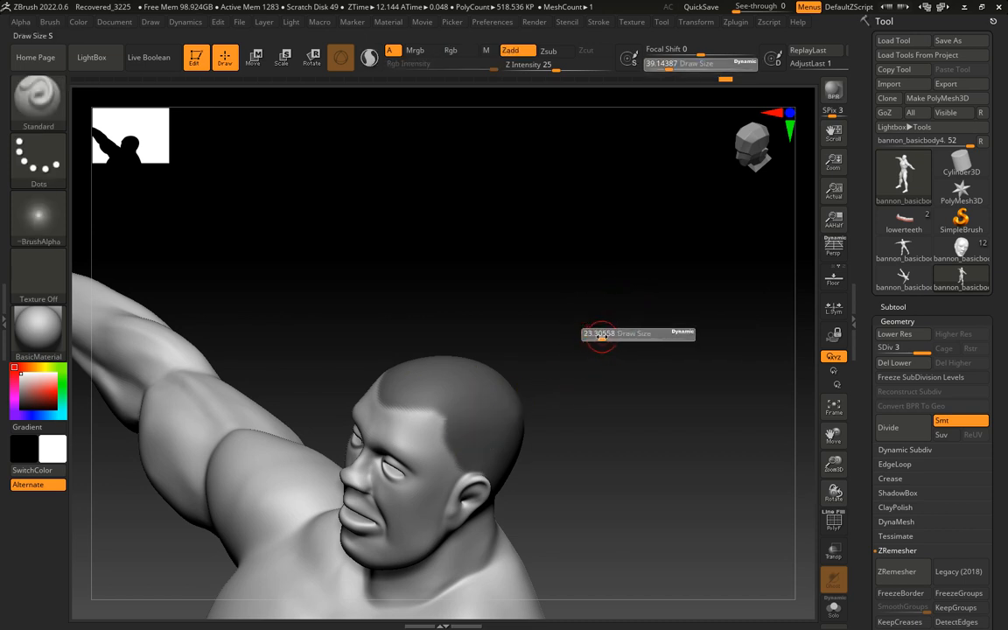
{"action": "left_click_drag", "start_coordinate": [450, 418], "coordinate": [450, 415], "text": "ctrl"}
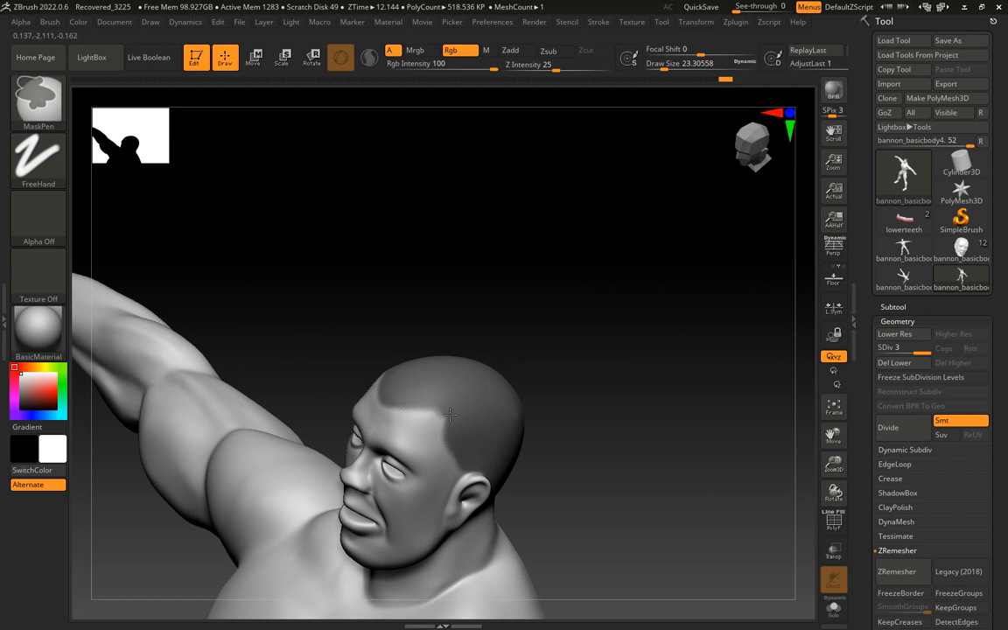
{"action": "left_click_drag", "start_coordinate": [461, 463], "coordinate": [457, 475], "text": "ctrl"}
{"action": "mouse_move", "coordinate": [598, 448]}
{"action": "left_mouse_down"}
{"action": "mouse_move", "coordinate": [603, 422]}
{"action": "mouse_move", "coordinate": [631, 464]}
{"action": "mouse_move", "coordinate": [547, 472]}
{"action": "left_mouse_up"}
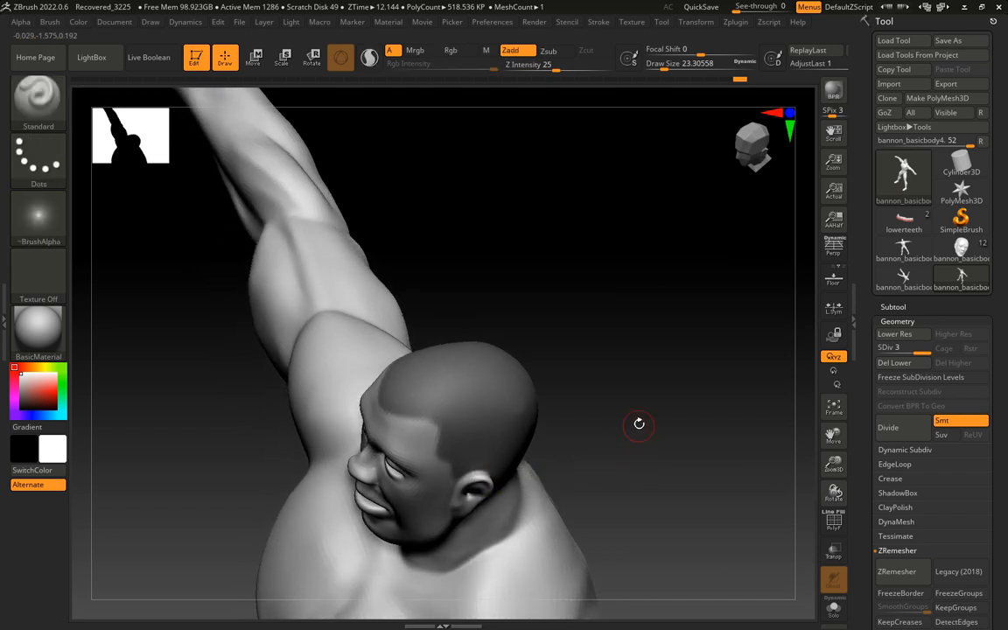
{"action": "mouse_move", "coordinate": [641, 421]}
{"action": "left_mouse_down"}
{"action": "mouse_move", "coordinate": [592, 416]}
{"action": "mouse_move", "coordinate": [613, 410]}
{"action": "left_mouse_up"}
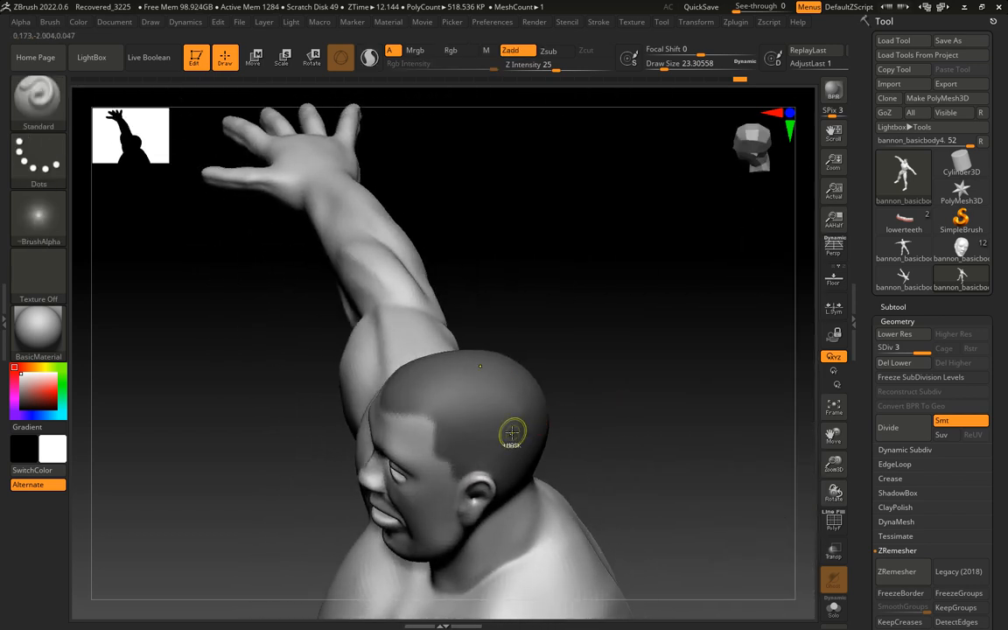
{"action": "key", "text": "ctrl"}
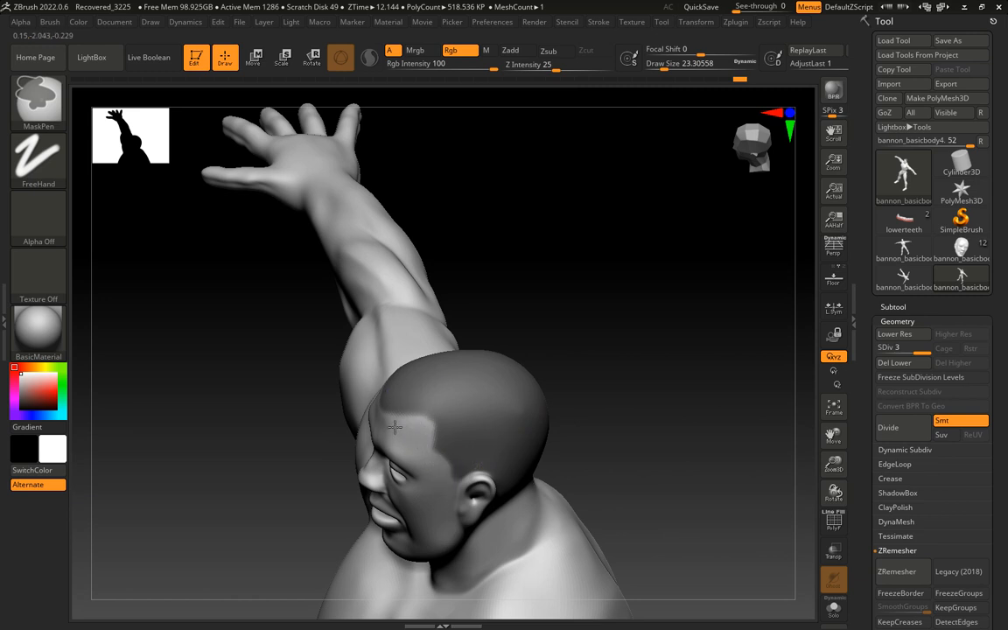
{"action": "left_click_drag", "start_coordinate": [647, 385], "coordinate": [664, 391]}
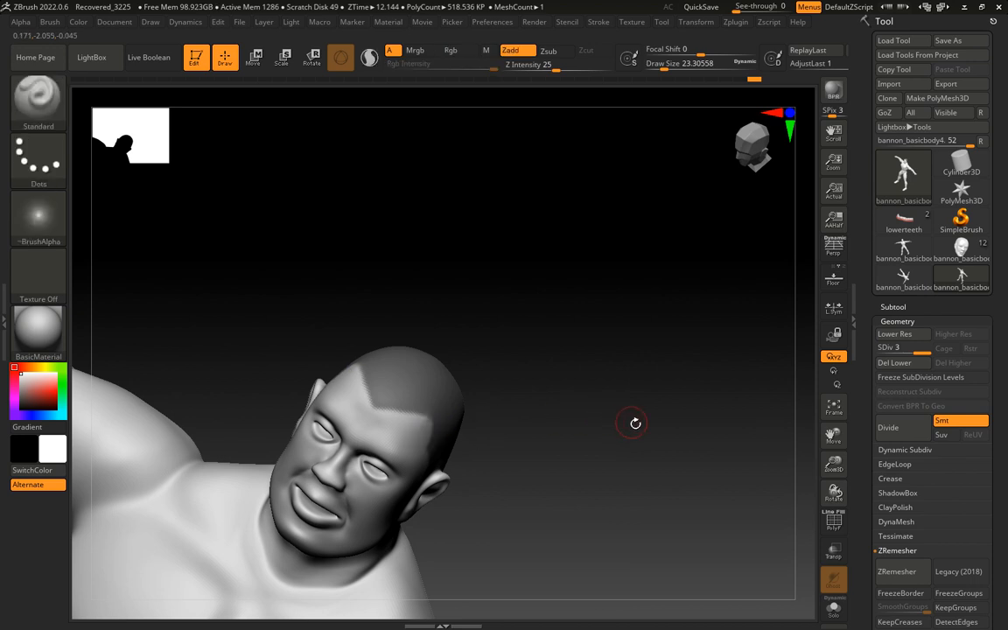
Clean up the lower edge of the hair mask across the nape and behind the ears
{"action": "mouse_move", "coordinate": [629, 420]}
{"action": "left_mouse_down"}
{"action": "mouse_move", "coordinate": [634, 358]}
{"action": "mouse_move", "coordinate": [602, 417]}
{"action": "mouse_move", "coordinate": [614, 428]}
{"action": "left_mouse_up"}
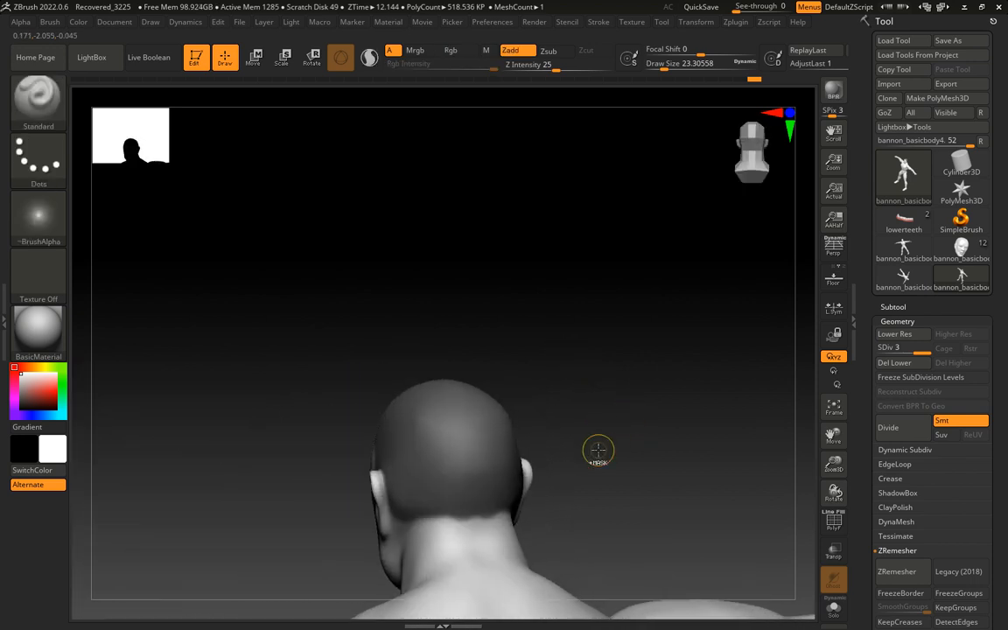
{"action": "key", "text": "ctrl"}
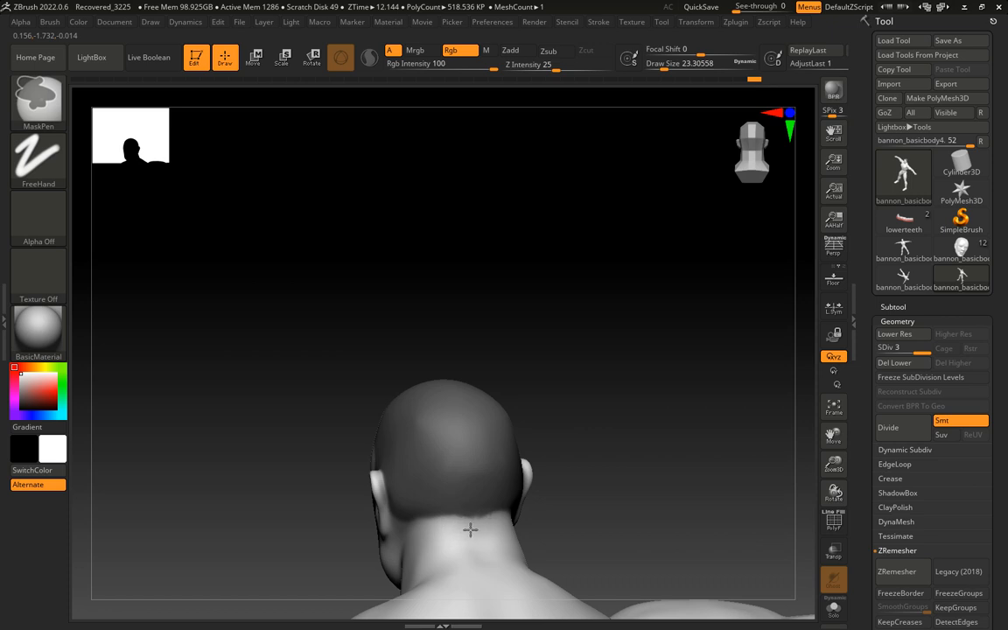
{"action": "mouse_move", "coordinate": [618, 397]}
{"action": "left_mouse_down"}
{"action": "mouse_move", "coordinate": [655, 403]}
{"action": "mouse_move", "coordinate": [653, 387]}
{"action": "mouse_move", "coordinate": [618, 411]}
{"action": "left_mouse_up"}
{"action": "key", "text": "ctrl"}
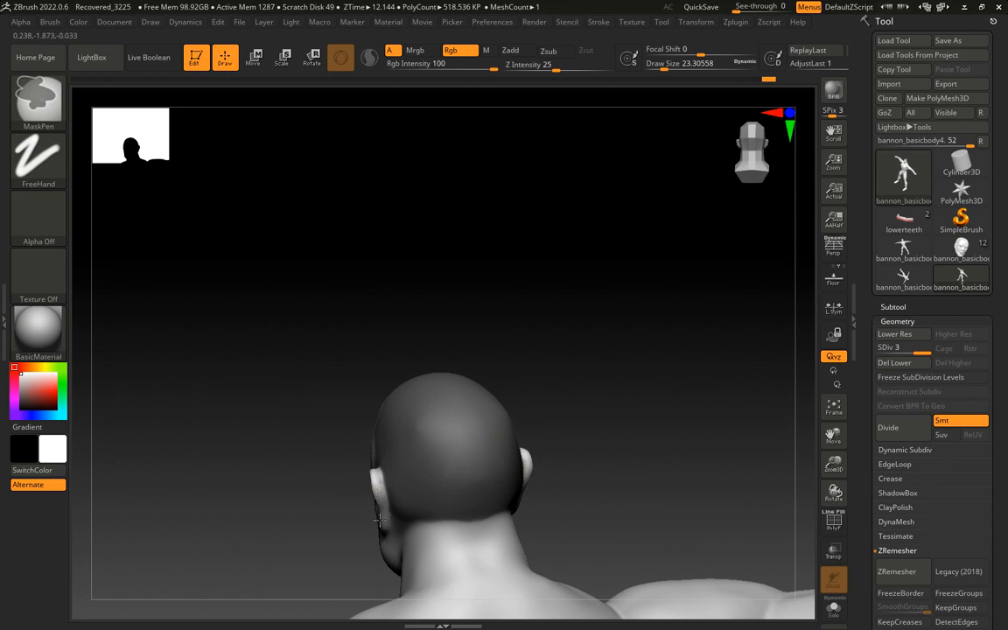
{"action": "mouse_move", "coordinate": [578, 418]}
{"action": "left_mouse_down"}
{"action": "mouse_move", "coordinate": [661, 427]}
{"action": "mouse_move", "coordinate": [650, 430]}
{"action": "mouse_move", "coordinate": [640, 368]}
{"action": "mouse_move", "coordinate": [610, 346]}
{"action": "left_mouse_up"}
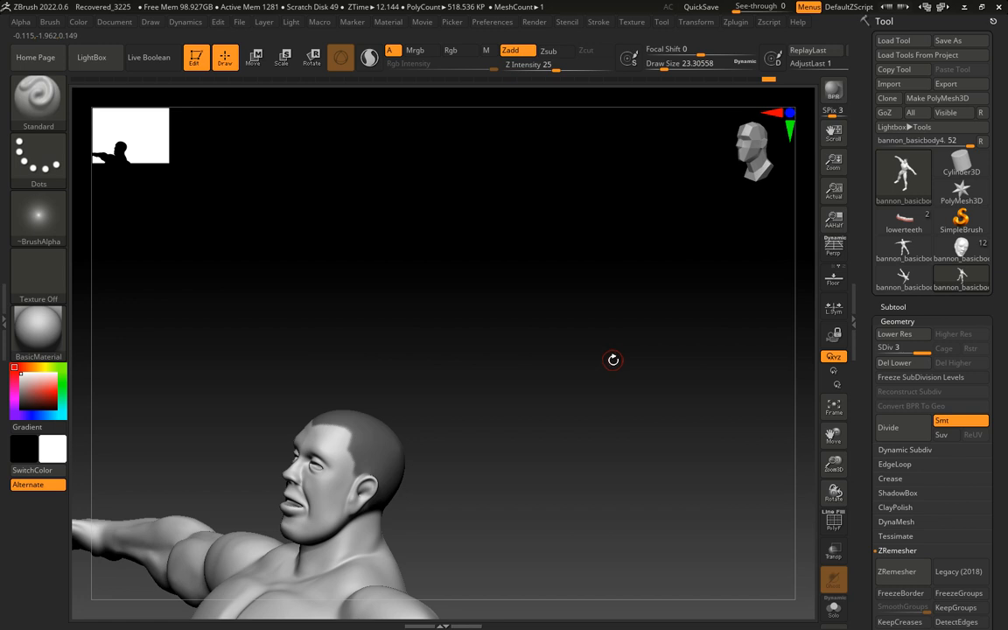
Extract the masked scalp area with a thickness of 0.01 and accept it as a new subtool
{"action": "scroll", "coordinate": [863, 499], "scroll_direction": "down", "scroll_amount": 6}
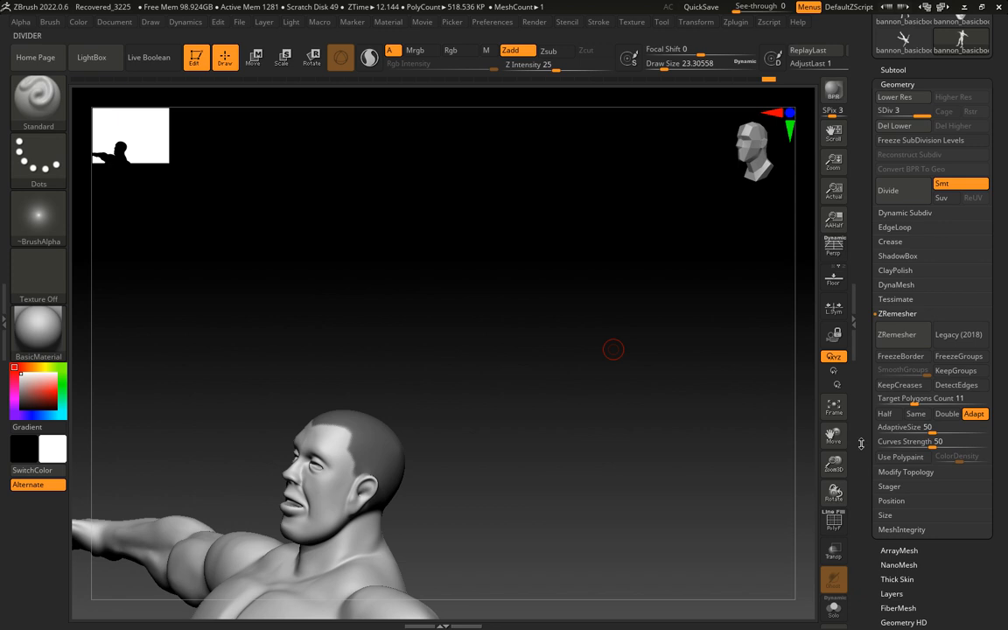
{"action": "left_click", "coordinate": [893, 69]}
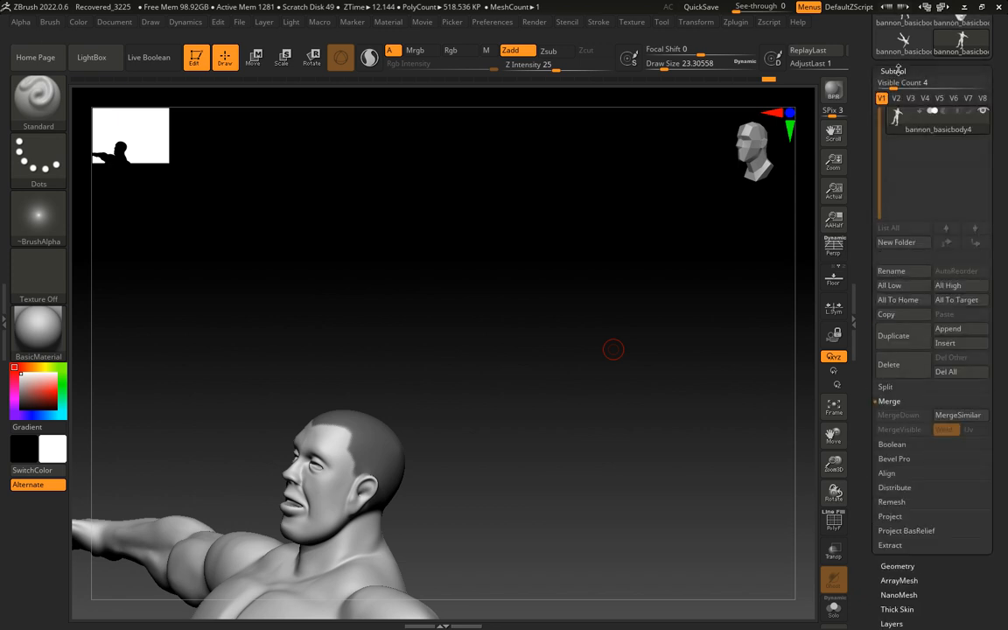
{"action": "left_click", "coordinate": [890, 545]}
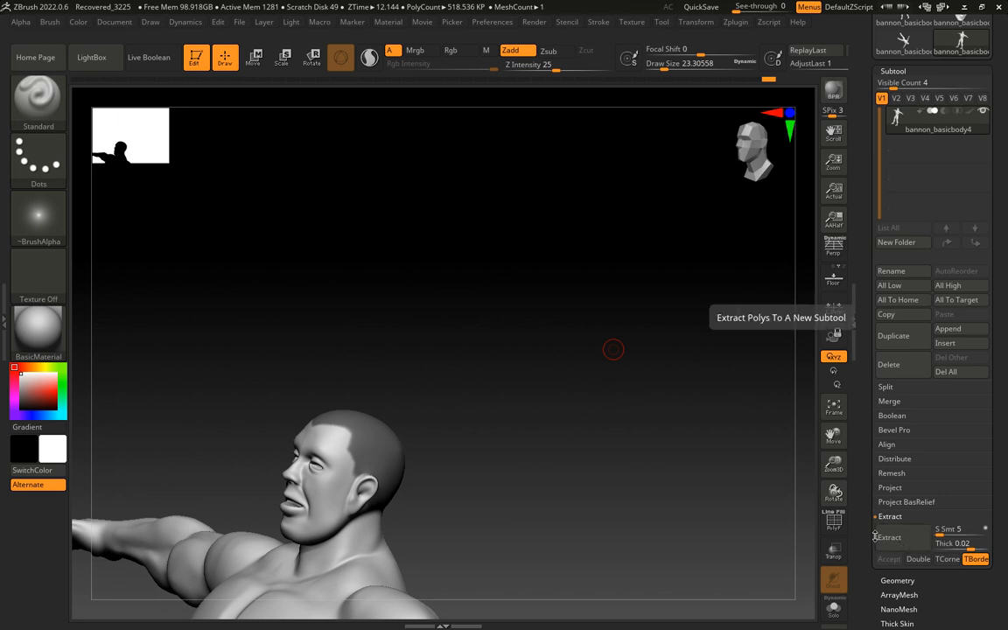
{"action": "left_click", "coordinate": [892, 538]}
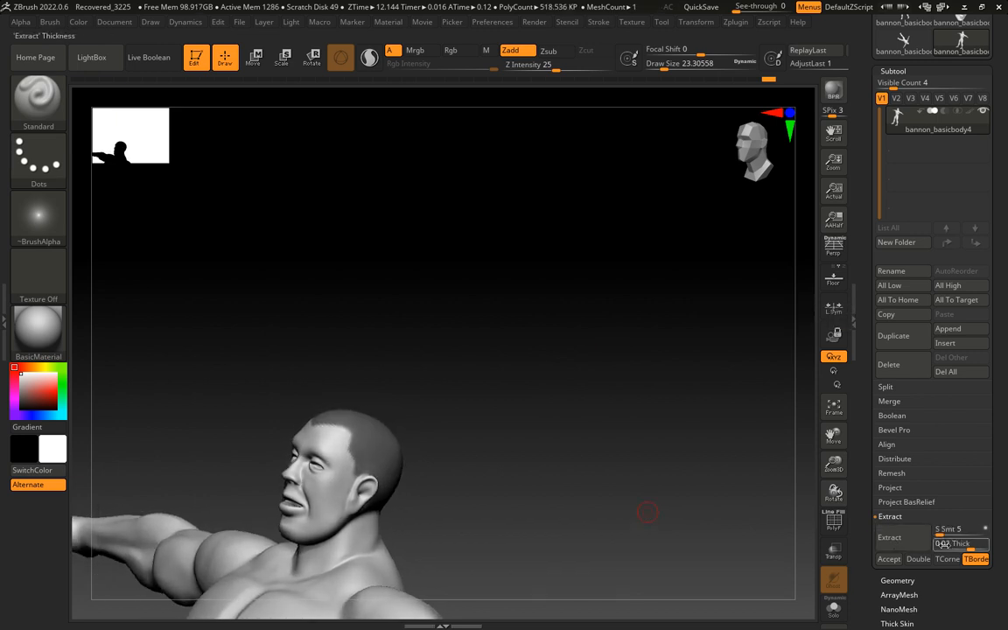
{"action": "left_click", "coordinate": [943, 543]}
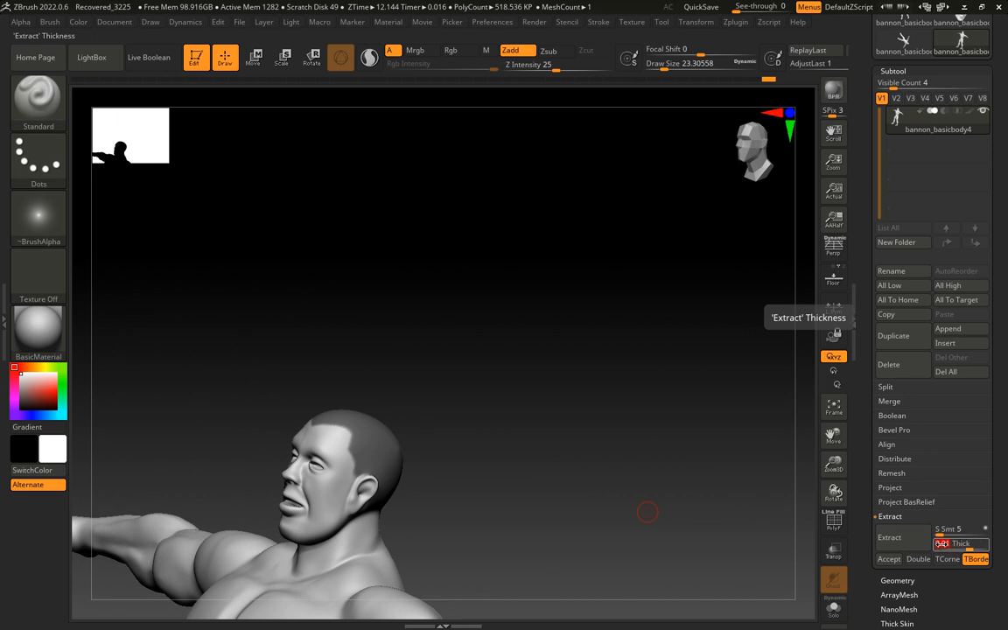
{"action": "type", "text": "0.01"}
{"action": "left_click", "coordinate": [883, 537]}
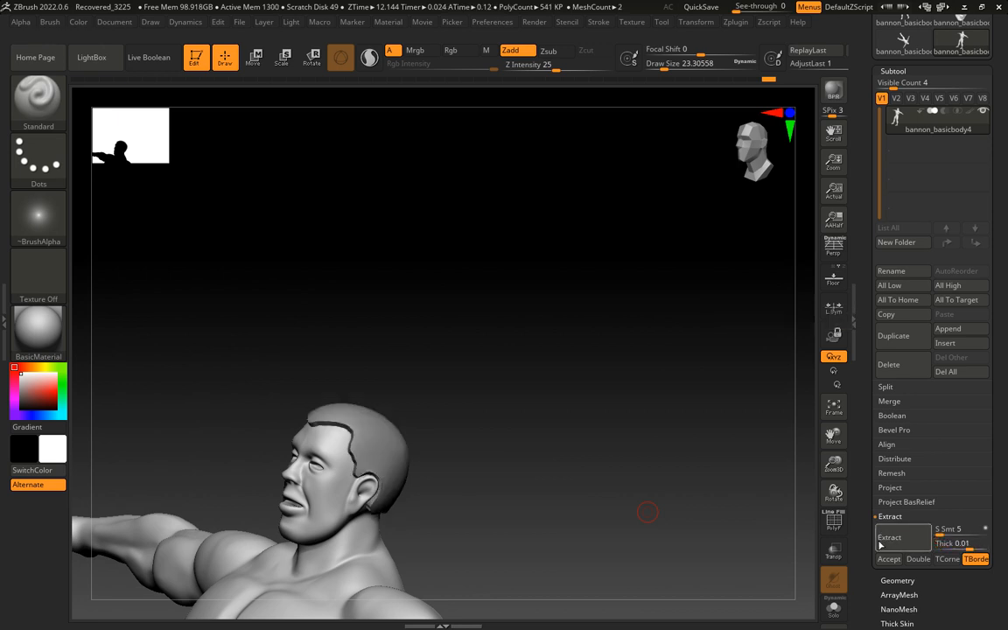
{"action": "left_click", "coordinate": [888, 559]}
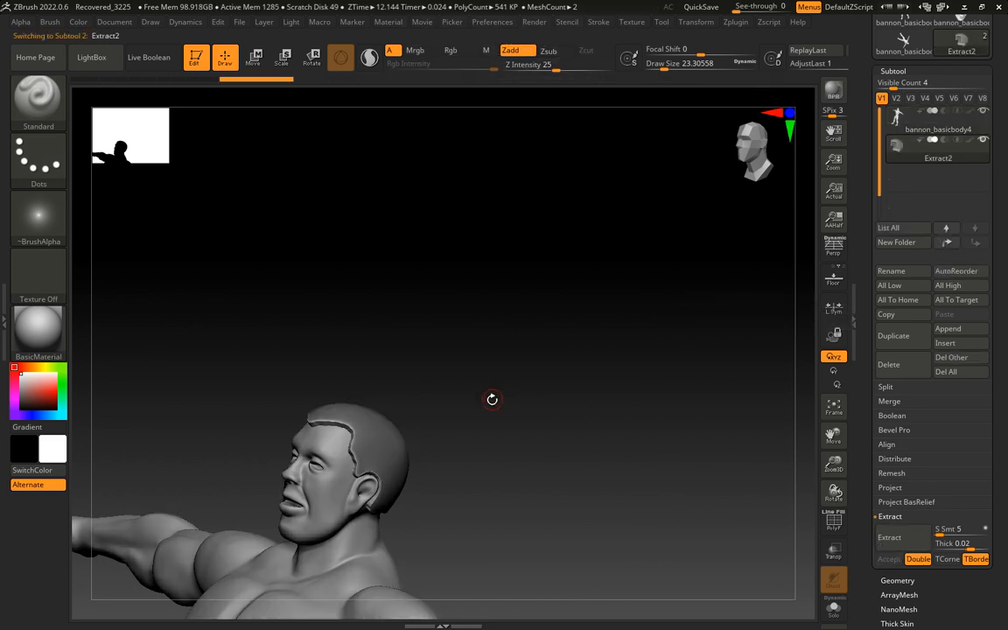
Rename the extracted scalp subtool as hair
{"action": "left_click_drag", "start_coordinate": [490, 400], "coordinate": [547, 387]}
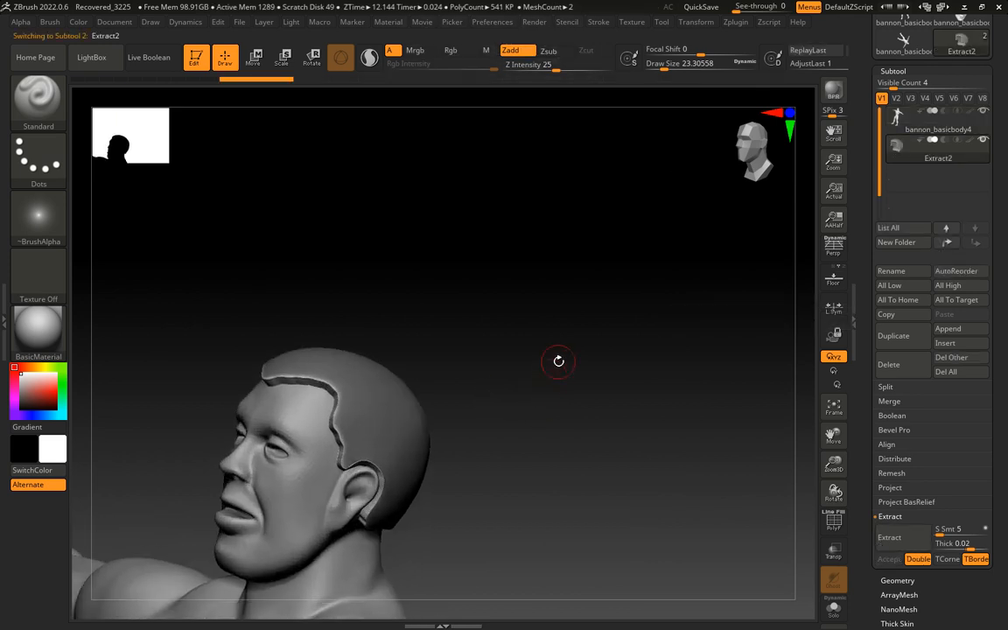
{"action": "left_click", "coordinate": [905, 275]}
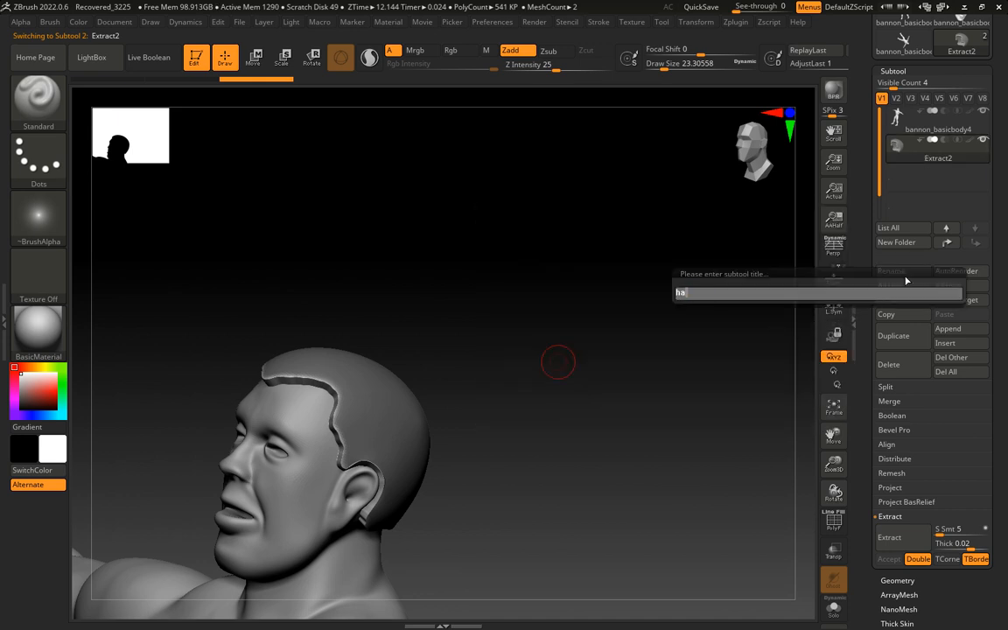
{"action": "key", "text": "Return"}
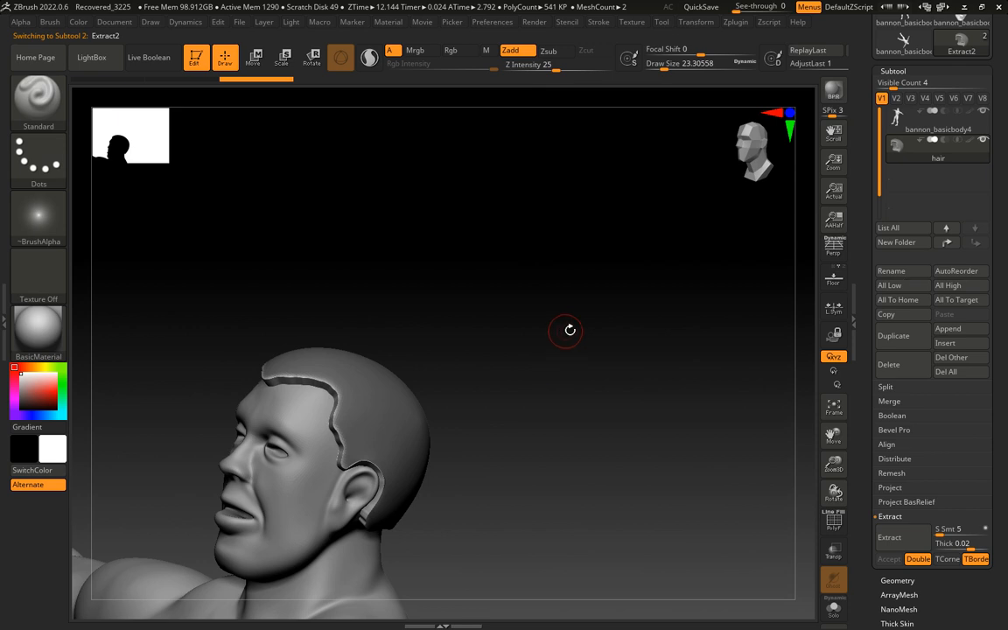
Smooth the border of the hair mesh along the forehead, temples, around the ear and down to the nape
{"action": "mouse_move", "coordinate": [549, 304]}
{"action": "left_mouse_down", "text": "ctrl"}
{"action": "mouse_move", "coordinate": [586, 327]}
{"action": "mouse_move", "coordinate": [580, 342]}
{"action": "left_mouse_up", "text": "ctrl"}
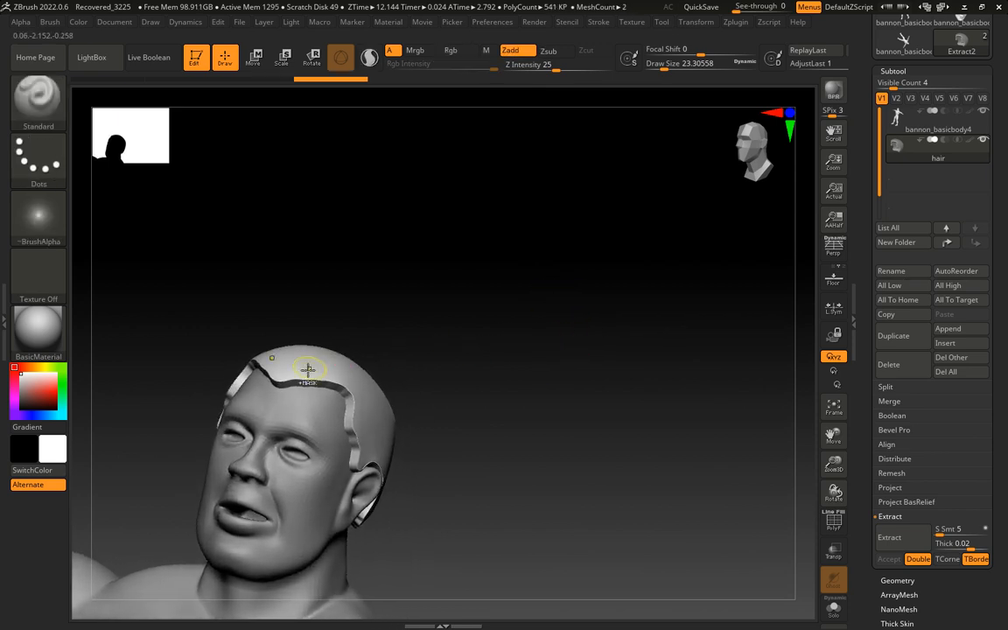
{"action": "key", "text": "ctrl"}
{"action": "key", "text": "shift"}
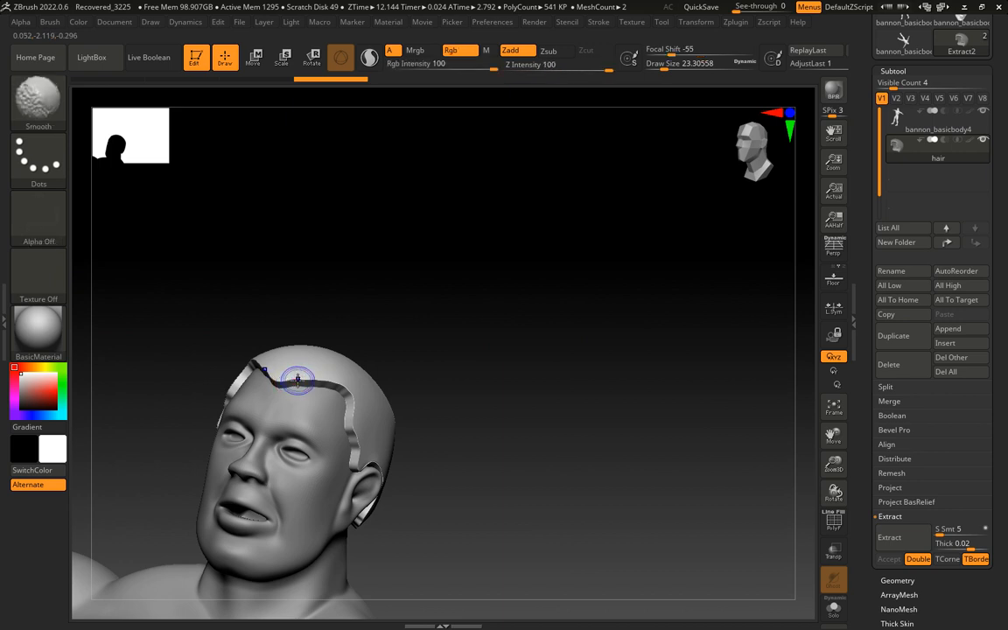
{"action": "mouse_move", "coordinate": [284, 381]}
{"action": "left_mouse_down", "text": "shift"}
{"action": "mouse_move", "coordinate": [338, 378]}
{"action": "mouse_move", "coordinate": [362, 449]}
{"action": "left_mouse_up", "text": "shift"}
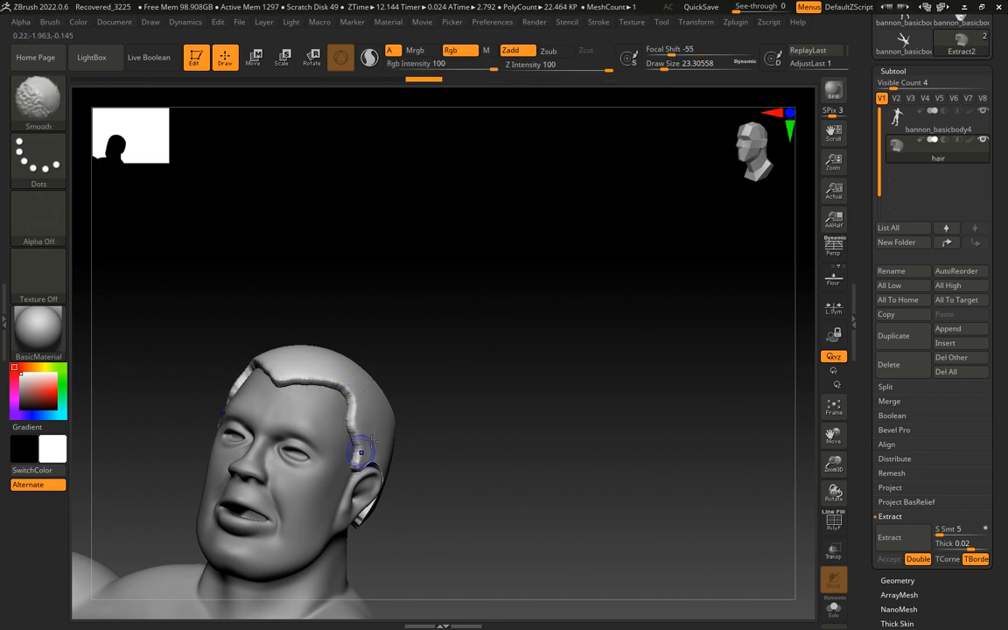
{"action": "mouse_move", "coordinate": [516, 443]}
{"action": "left_mouse_down"}
{"action": "mouse_move", "coordinate": [533, 444]}
{"action": "mouse_move", "coordinate": [479, 443]}
{"action": "left_mouse_up"}
{"action": "mouse_move", "coordinate": [367, 468]}
{"action": "left_mouse_down", "text": "shift"}
{"action": "mouse_move", "coordinate": [358, 466]}
{"action": "mouse_move", "coordinate": [378, 462]}
{"action": "mouse_move", "coordinate": [403, 478]}
{"action": "mouse_move", "coordinate": [389, 517]}
{"action": "left_mouse_up", "text": "shift"}
{"action": "mouse_move", "coordinate": [551, 460]}
{"action": "left_mouse_down"}
{"action": "mouse_move", "coordinate": [532, 393]}
{"action": "mouse_move", "coordinate": [535, 413]}
{"action": "left_mouse_up"}
{"action": "left_click_drag", "start_coordinate": [390, 509], "coordinate": [468, 577], "text": "shift"}
{"action": "left_click_drag", "start_coordinate": [420, 526], "coordinate": [469, 573], "text": "shift"}
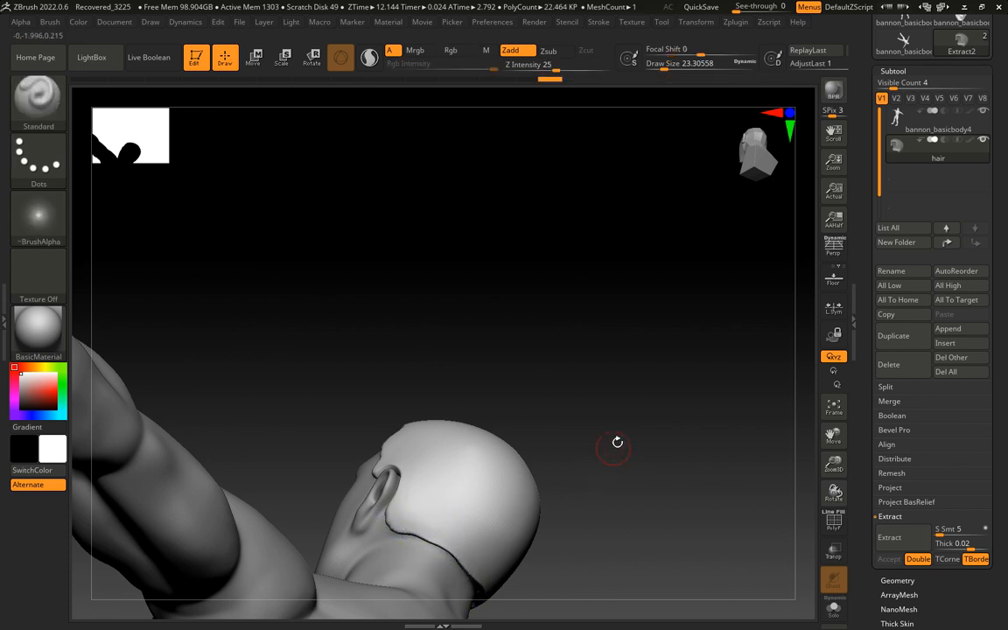
Increase the draw size to about 71 and further smooth the hair's edges behind the ear, at the temple and along the forehead
{"action": "key", "text": "s"}
{"action": "left_click_drag", "start_coordinate": [602, 443], "coordinate": [612, 447]}
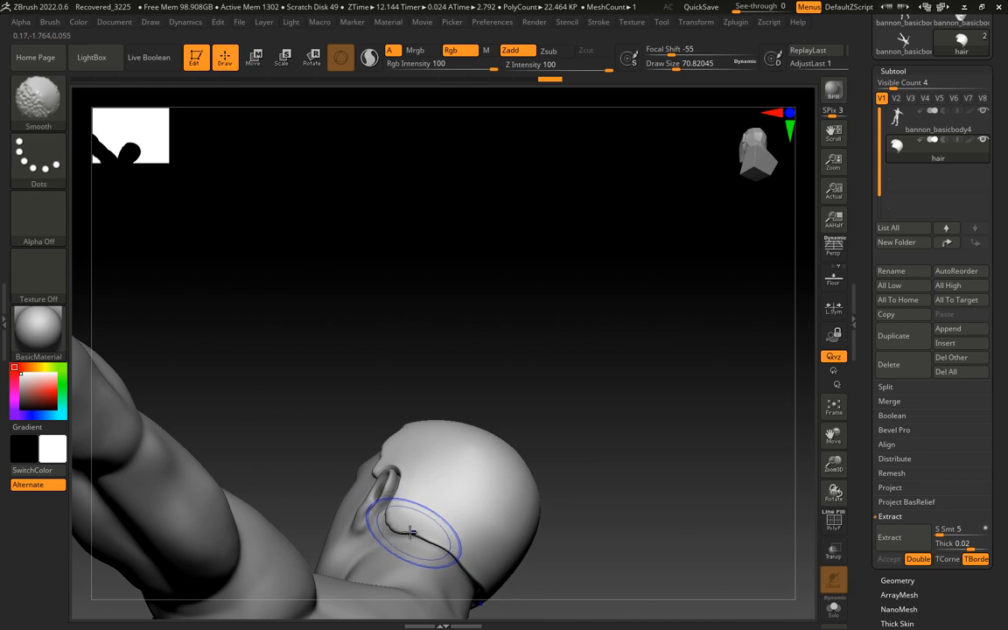
{"action": "left_click_drag", "start_coordinate": [395, 525], "coordinate": [425, 537], "text": "shift"}
{"action": "left_click_drag", "start_coordinate": [428, 537], "coordinate": [442, 541], "text": "shift"}
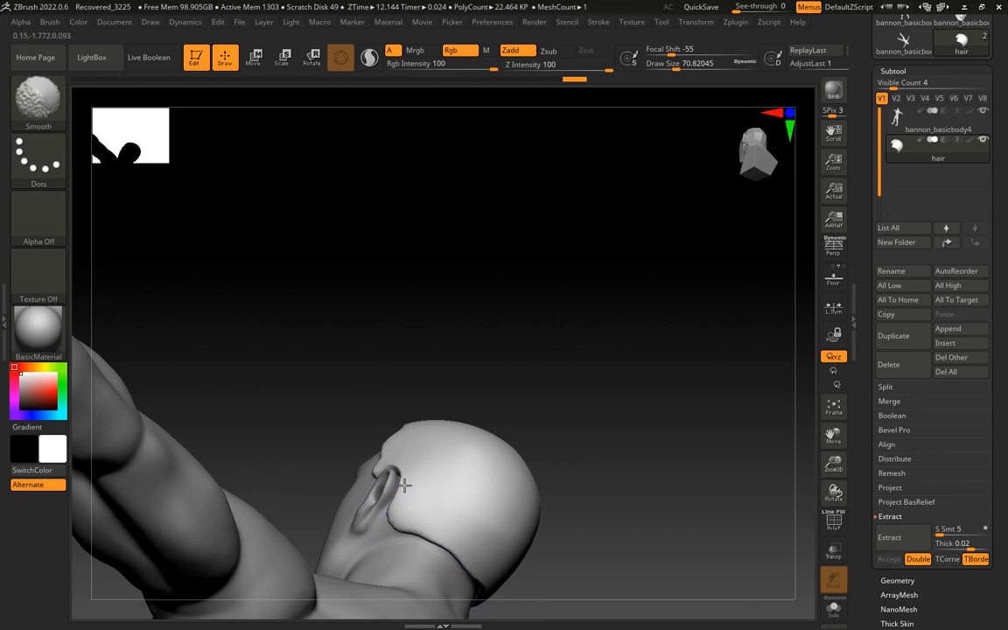
{"action": "left_click_drag", "start_coordinate": [522, 402], "coordinate": [373, 455]}
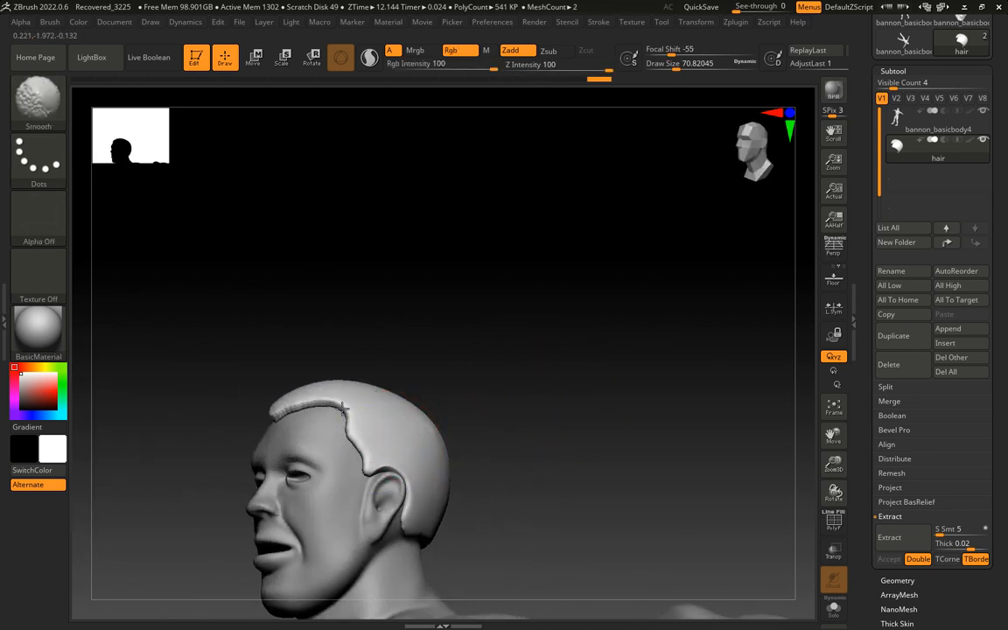
{"action": "mouse_move", "coordinate": [456, 332]}
{"action": "left_mouse_down", "text": "shift"}
{"action": "mouse_move", "coordinate": [387, 378]}
{"action": "mouse_move", "coordinate": [285, 411]}
{"action": "left_mouse_up", "text": "shift"}
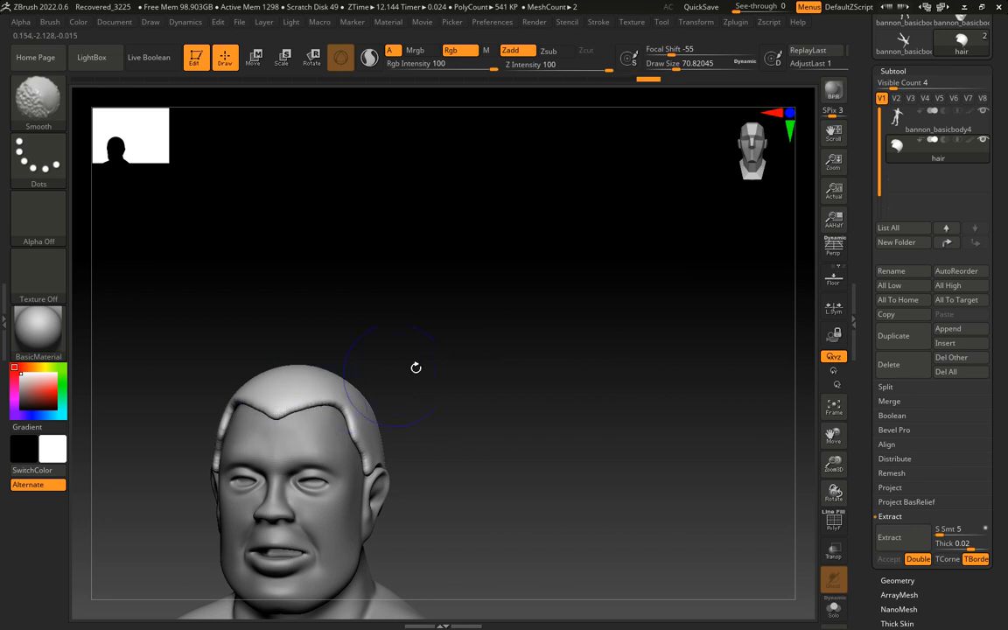
{"action": "mouse_move", "coordinate": [464, 332]}
{"action": "left_mouse_down", "text": "shift"}
{"action": "mouse_move", "coordinate": [510, 350]}
{"action": "mouse_move", "coordinate": [479, 334]}
{"action": "mouse_move", "coordinate": [456, 338]}
{"action": "mouse_move", "coordinate": [551, 366]}
{"action": "mouse_move", "coordinate": [532, 366]}
{"action": "mouse_move", "coordinate": [510, 338]}
{"action": "mouse_move", "coordinate": [495, 354]}
{"action": "left_mouse_up", "text": "shift"}
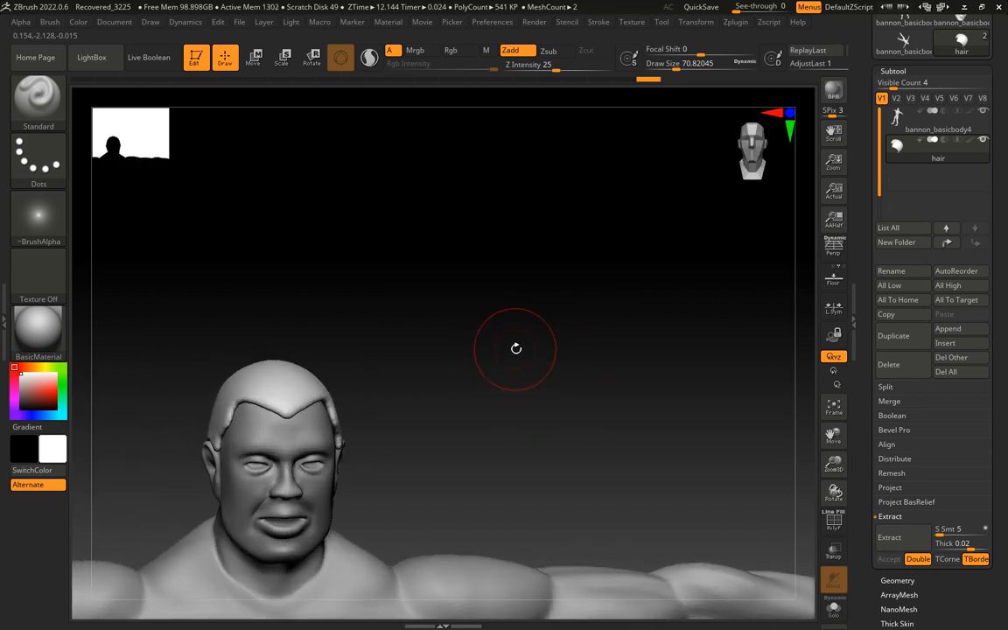
Switch to the SnakeHook brush, try a large pull on the top of the hair and undo it
{"action": "left_click", "coordinate": [37, 105]}
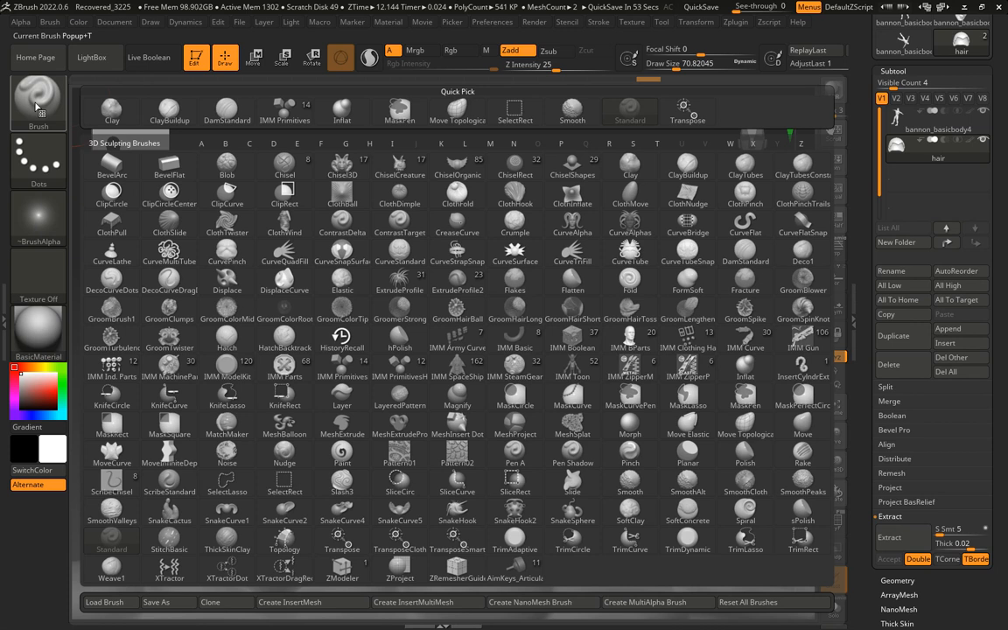
{"action": "left_click", "coordinate": [456, 510]}
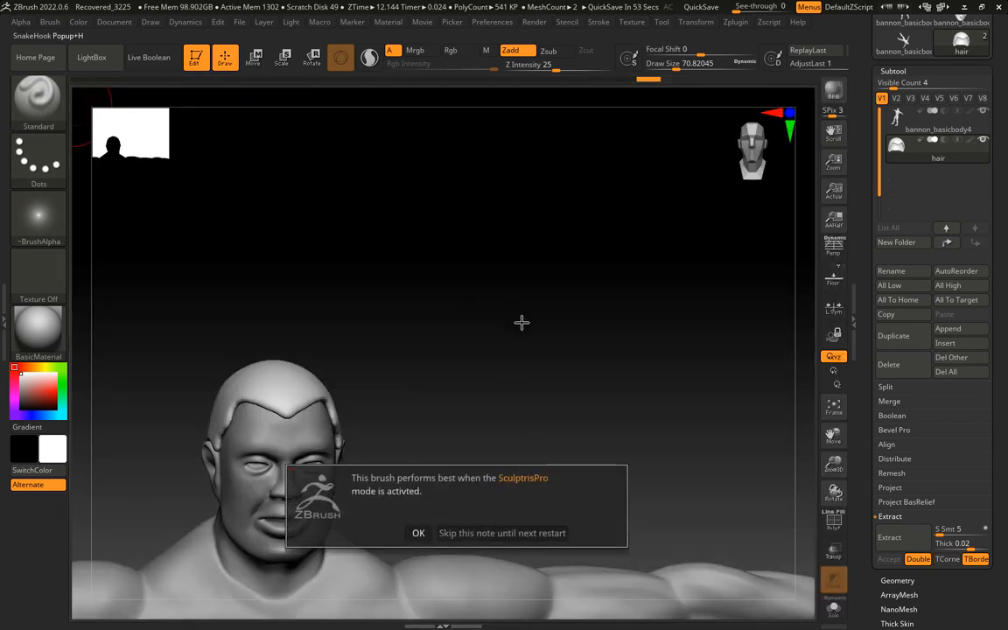
{"action": "left_click", "coordinate": [415, 533]}
{"action": "left_click_drag", "start_coordinate": [354, 294], "coordinate": [359, 344]}
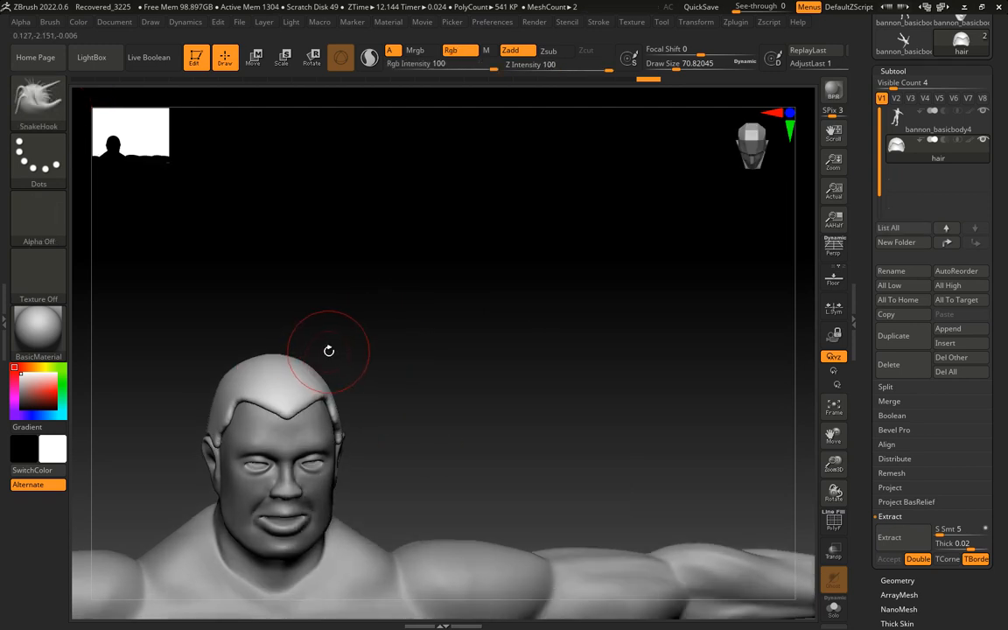
{"action": "mouse_move", "coordinate": [262, 348]}
{"action": "left_mouse_down"}
{"action": "mouse_move", "coordinate": [315, 355]}
{"action": "mouse_move", "coordinate": [350, 336]}
{"action": "mouse_move", "coordinate": [370, 355]}
{"action": "left_mouse_up"}
{"action": "key", "text": "ctrl+z"}
Reduce the draw size to about 31 and pull the first pointed spikes out of the hair above the forehead
{"action": "key", "text": "s"}
{"action": "left_click_drag", "start_coordinate": [356, 395], "coordinate": [410, 373]}
{"action": "left_click_drag", "start_coordinate": [338, 376], "coordinate": [363, 346]}
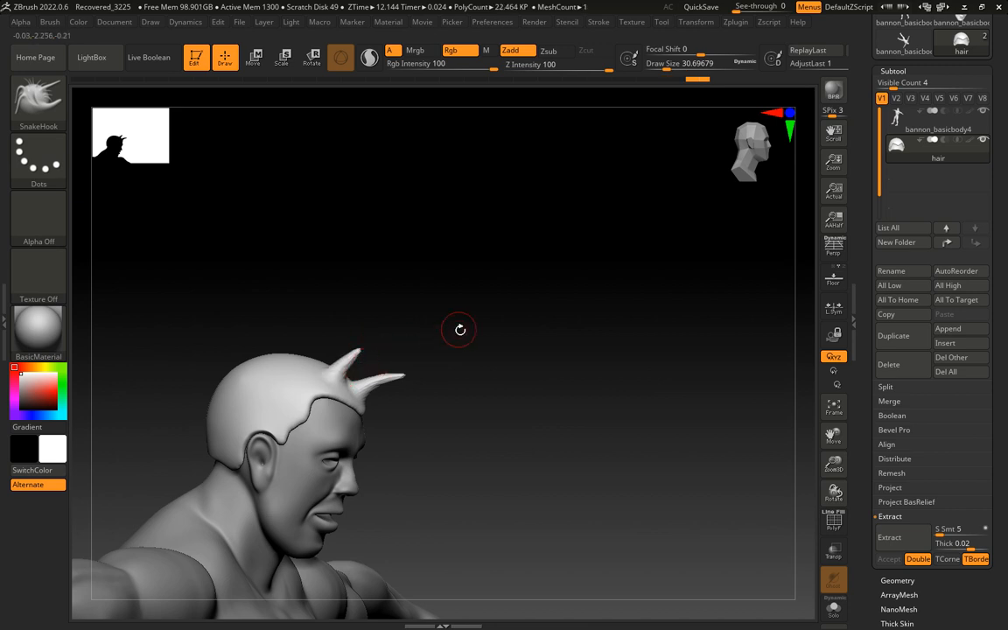
{"action": "left_click_drag", "start_coordinate": [460, 330], "coordinate": [410, 335]}
{"action": "mouse_move", "coordinate": [380, 375]}
{"action": "left_mouse_down"}
{"action": "mouse_move", "coordinate": [460, 341]}
{"action": "mouse_move", "coordinate": [369, 360]}
{"action": "left_mouse_up"}
{"action": "left_click_drag", "start_coordinate": [459, 326], "coordinate": [468, 308]}
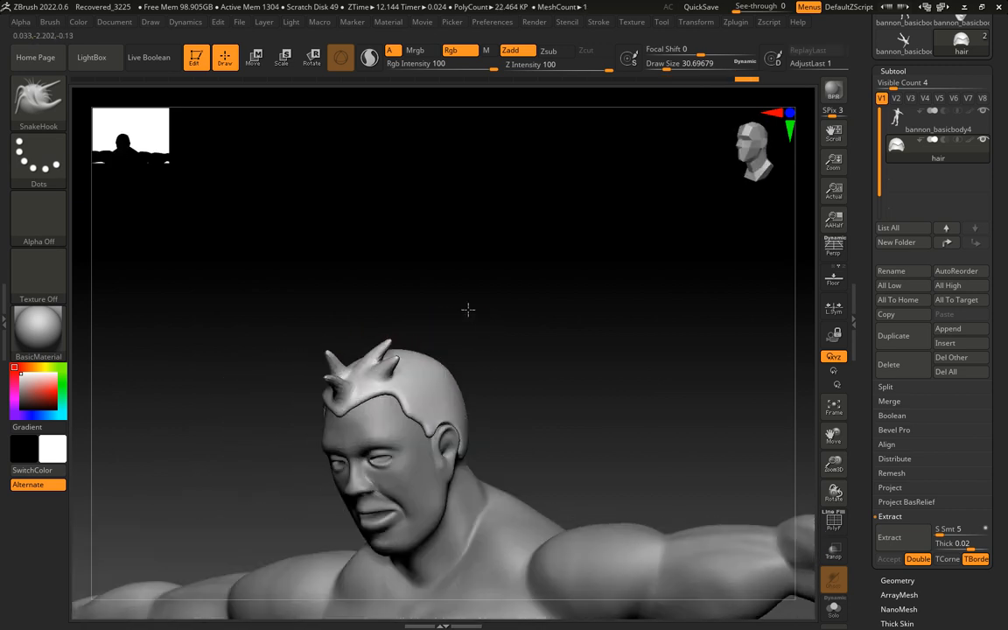
Pull additional spikes from the front hairline and the top of the head just behind the fringe
{"action": "left_click_drag", "start_coordinate": [485, 357], "coordinate": [524, 314]}
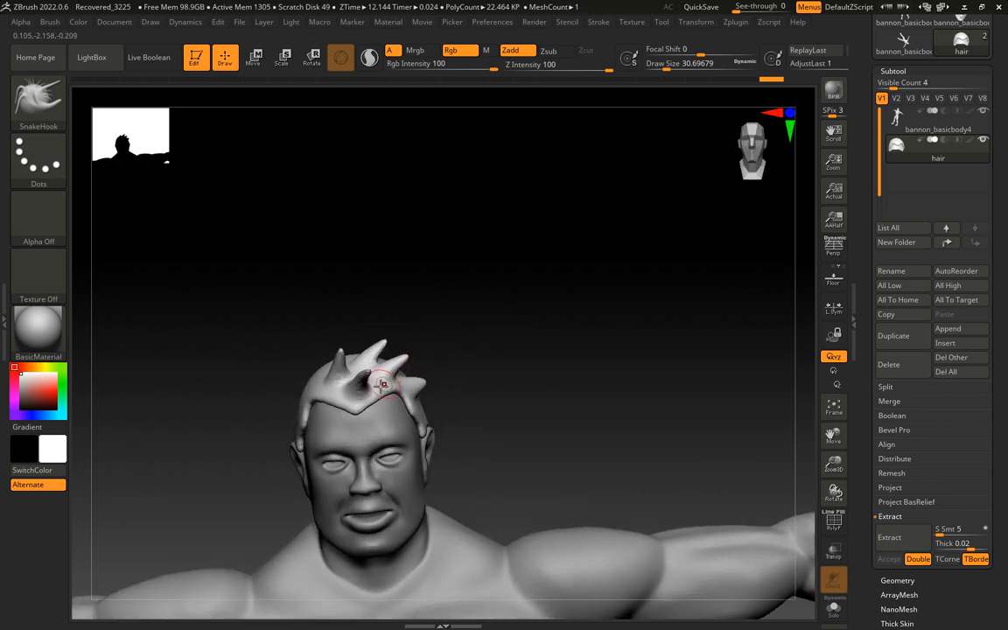
{"action": "left_click_drag", "start_coordinate": [382, 379], "coordinate": [420, 377]}
{"action": "mouse_move", "coordinate": [468, 350]}
{"action": "left_mouse_down"}
{"action": "mouse_move", "coordinate": [515, 323]}
{"action": "mouse_move", "coordinate": [475, 289]}
{"action": "left_mouse_up"}
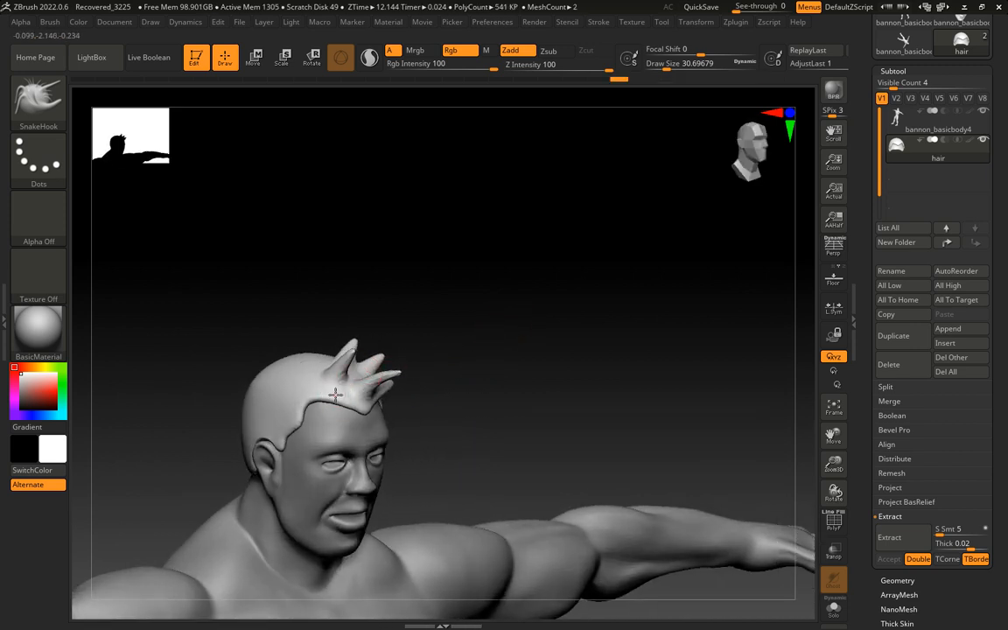
{"action": "left_click_drag", "start_coordinate": [371, 364], "coordinate": [385, 351]}
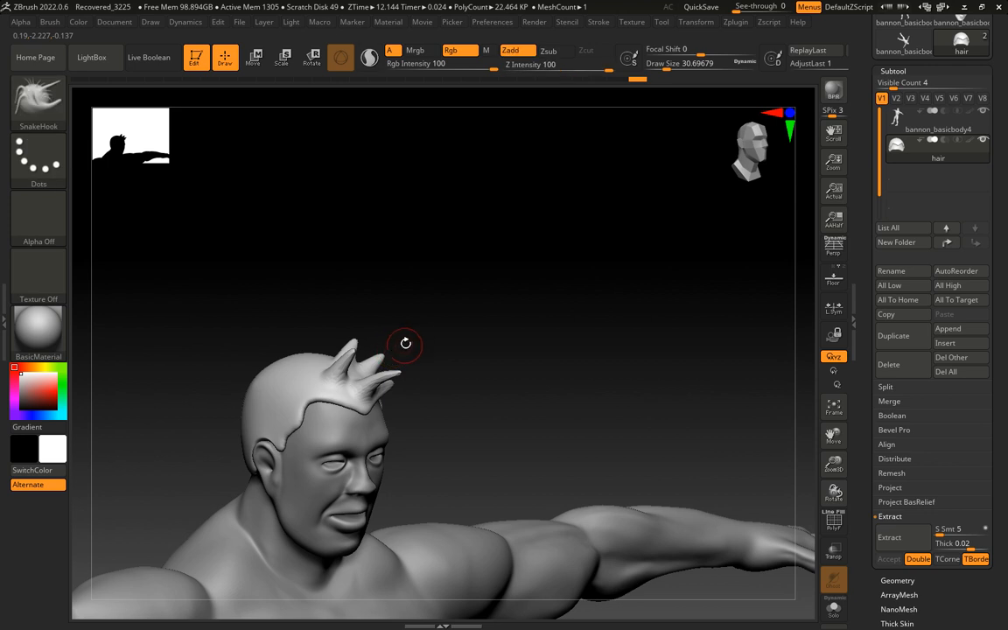
{"action": "left_click_drag", "start_coordinate": [447, 312], "coordinate": [290, 360]}
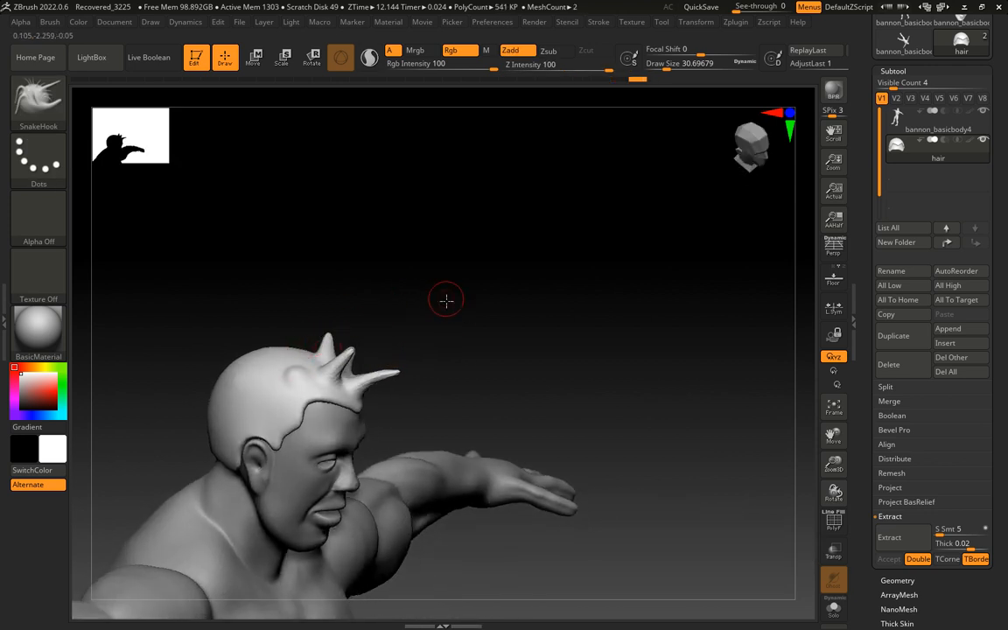
Pull hair spikes out along the side of the head, from the crown down to the temple and ear
{"action": "left_click_drag", "start_coordinate": [445, 299], "coordinate": [407, 366]}
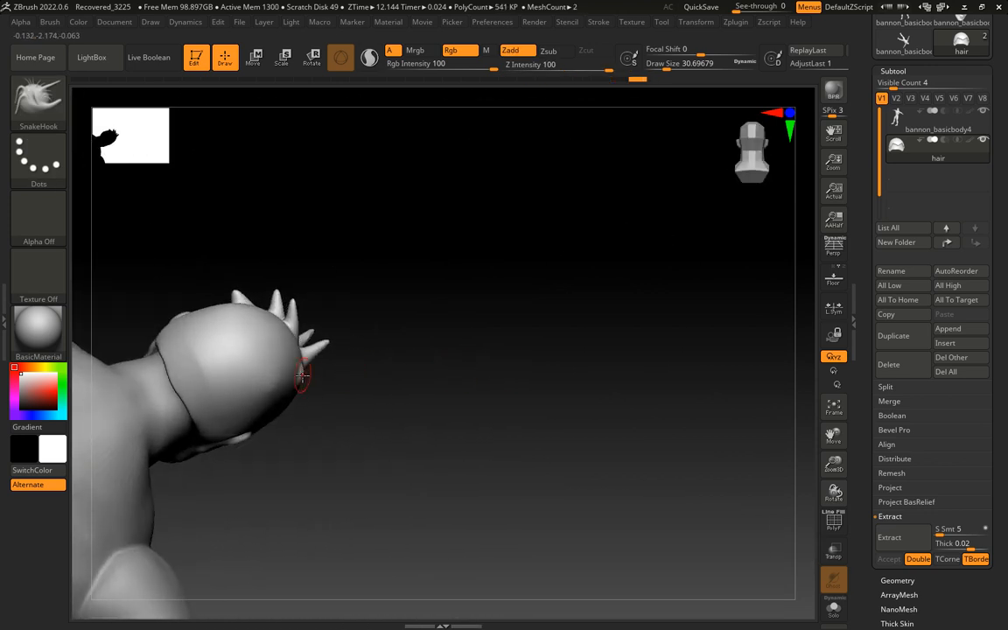
{"action": "left_click_drag", "start_coordinate": [328, 371], "coordinate": [348, 354]}
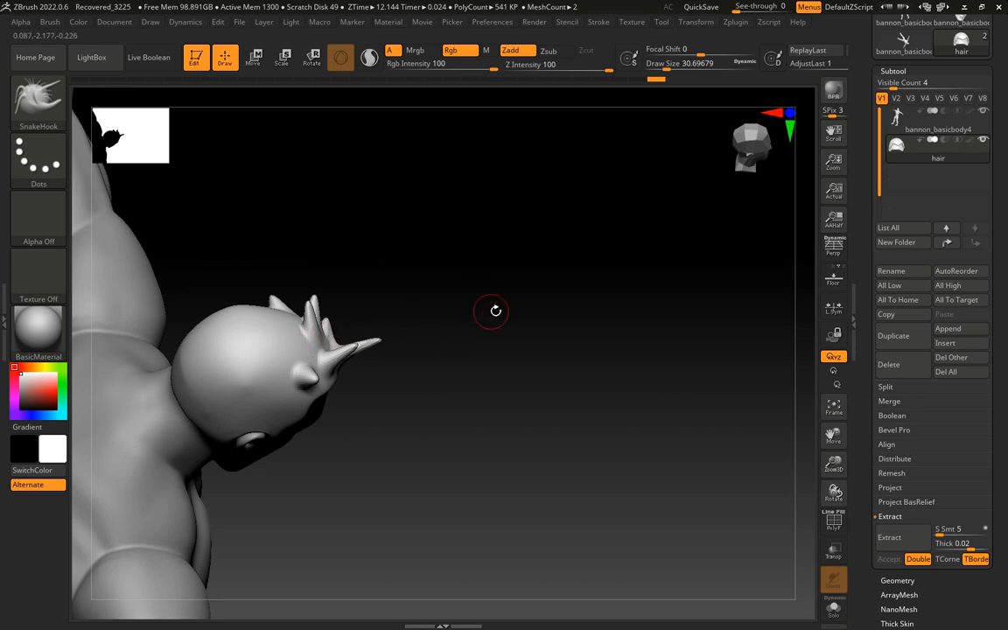
{"action": "left_click_drag", "start_coordinate": [495, 311], "coordinate": [330, 316]}
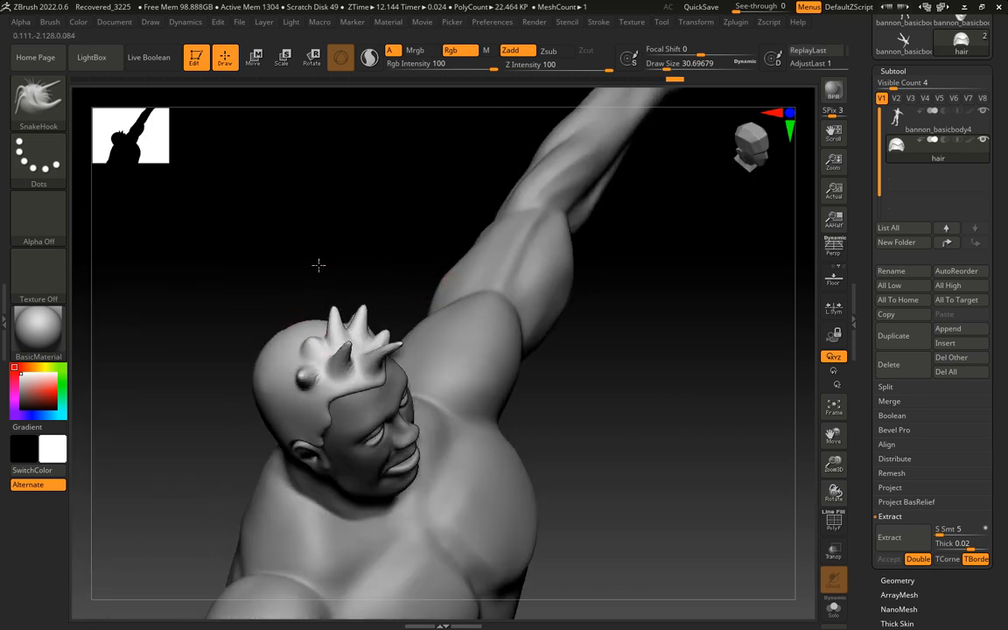
{"action": "left_click_drag", "start_coordinate": [319, 264], "coordinate": [394, 322]}
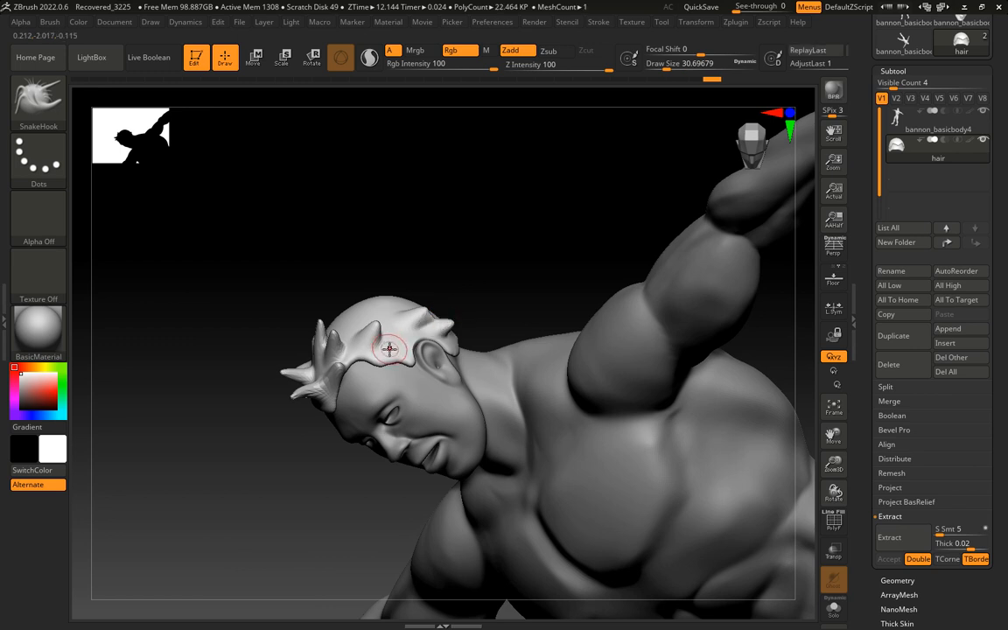
{"action": "left_click_drag", "start_coordinate": [378, 250], "coordinate": [428, 256]}
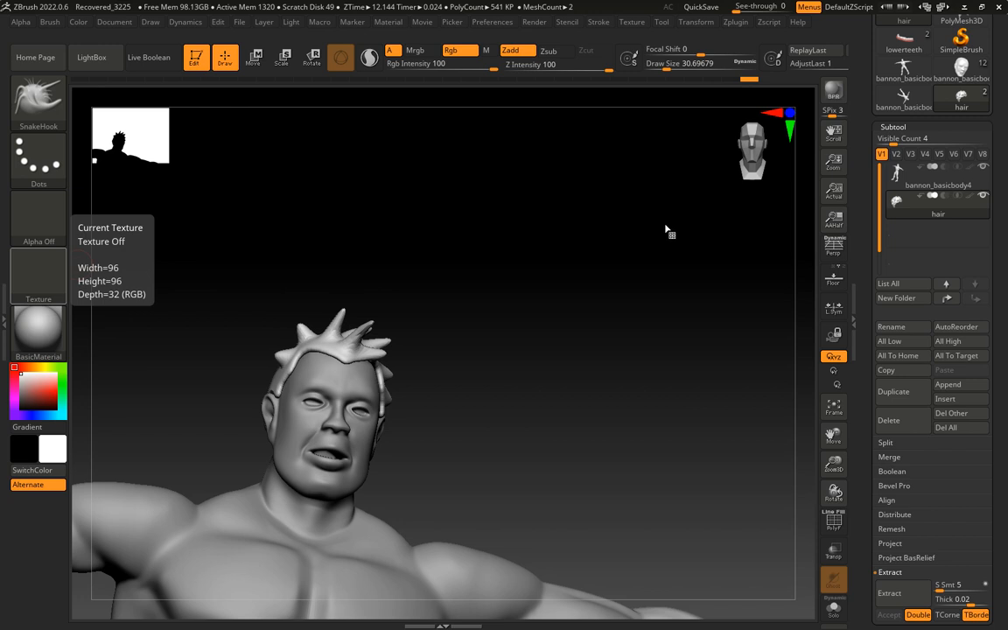
Extend the spikes across the crown and behind the ear toward the back of the head
{"action": "left_click_drag", "start_coordinate": [576, 272], "coordinate": [366, 351]}
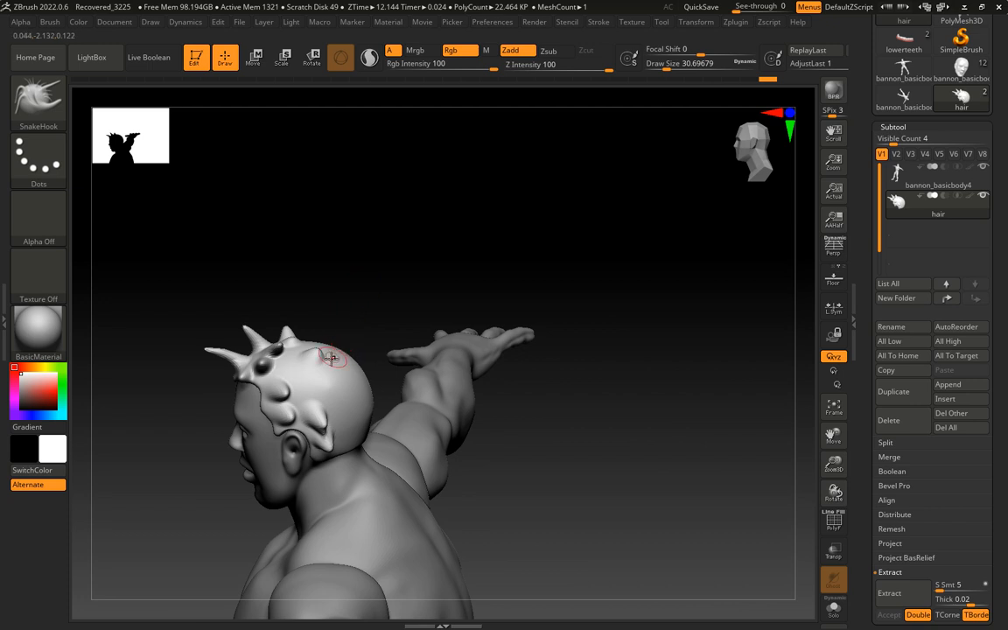
{"action": "mouse_move", "coordinate": [327, 376]}
{"action": "left_mouse_down"}
{"action": "mouse_move", "coordinate": [342, 374]}
{"action": "mouse_move", "coordinate": [312, 357]}
{"action": "mouse_move", "coordinate": [342, 392]}
{"action": "mouse_move", "coordinate": [316, 387]}
{"action": "mouse_move", "coordinate": [339, 361]}
{"action": "left_mouse_up"}
{"action": "mouse_move", "coordinate": [382, 306]}
{"action": "left_mouse_down"}
{"action": "mouse_move", "coordinate": [368, 358]}
{"action": "mouse_move", "coordinate": [393, 304]}
{"action": "mouse_move", "coordinate": [405, 330]}
{"action": "mouse_move", "coordinate": [396, 321]}
{"action": "left_mouse_up"}
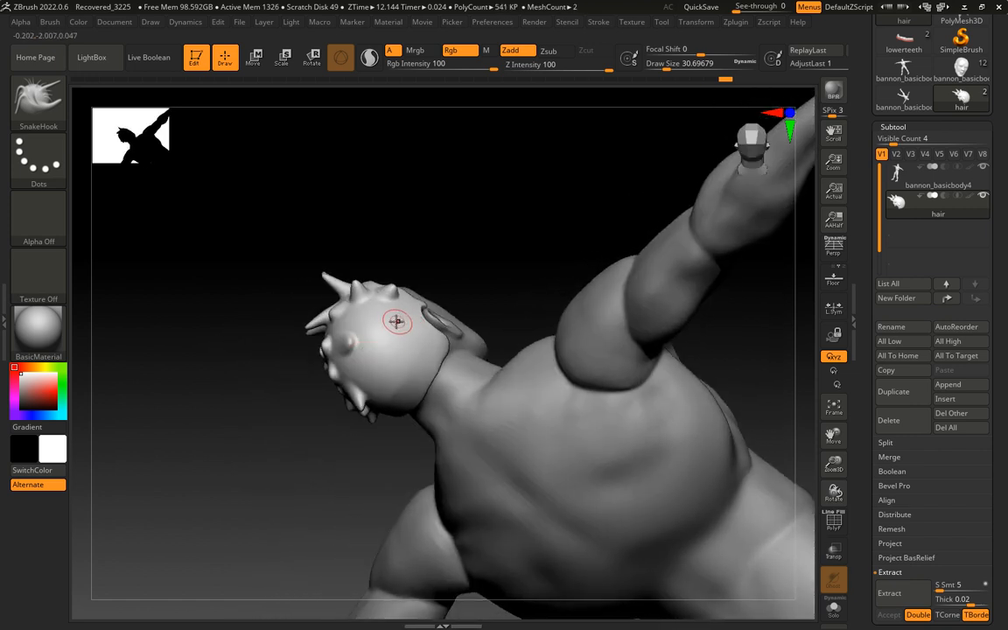
{"action": "left_click_drag", "start_coordinate": [282, 367], "coordinate": [360, 289]}
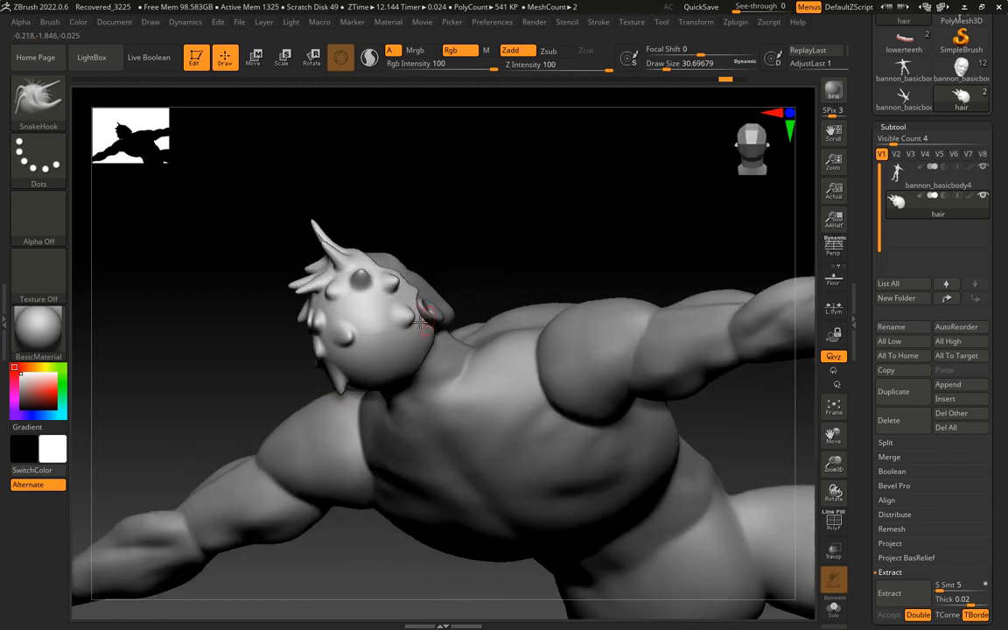
{"action": "mouse_move", "coordinate": [414, 330]}
{"action": "left_mouse_down"}
{"action": "mouse_move", "coordinate": [430, 327]}
{"action": "mouse_move", "coordinate": [441, 342]}
{"action": "mouse_move", "coordinate": [421, 327]}
{"action": "mouse_move", "coordinate": [418, 293]}
{"action": "mouse_move", "coordinate": [386, 302]}
{"action": "mouse_move", "coordinate": [417, 358]}
{"action": "left_mouse_up"}
{"action": "left_click_drag", "start_coordinate": [385, 315], "coordinate": [403, 310]}
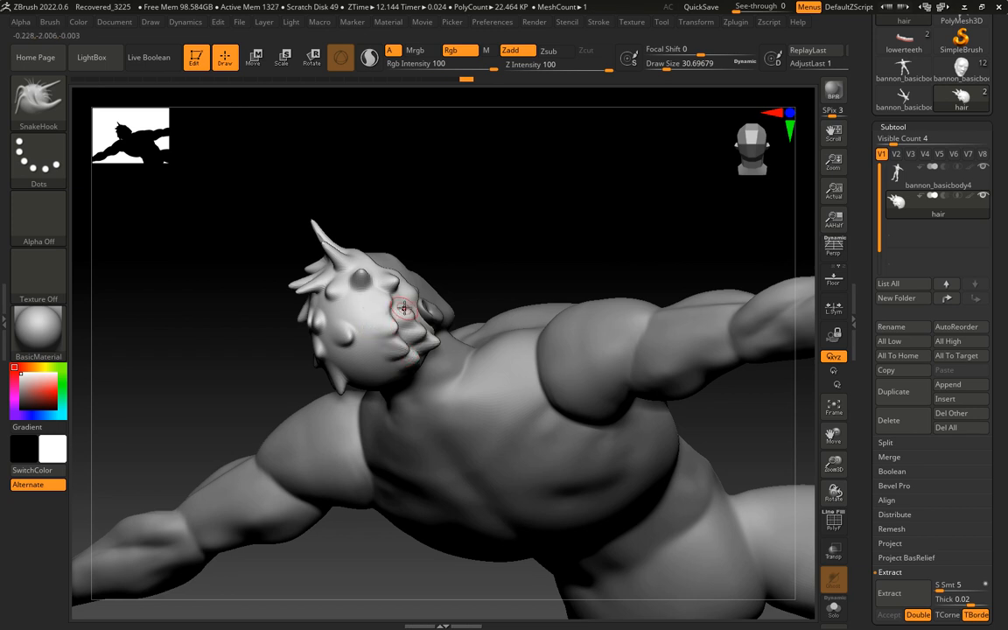
Fill the back of the head with tufts and pull the nape edge down into jagged points
{"action": "left_click_drag", "start_coordinate": [467, 256], "coordinate": [515, 252]}
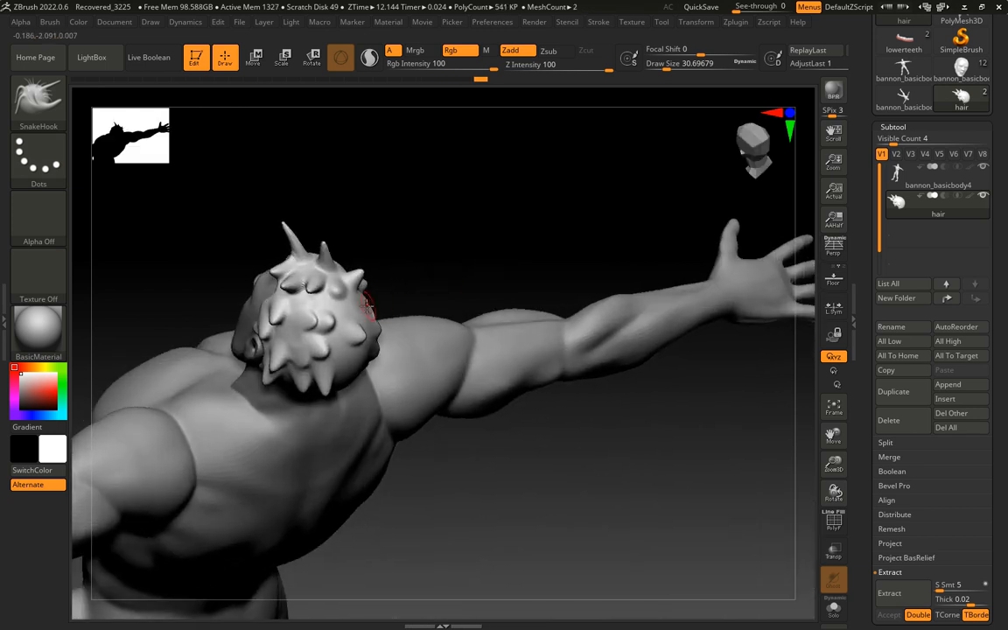
{"action": "left_click_drag", "start_coordinate": [365, 303], "coordinate": [429, 275]}
{"action": "left_click_drag", "start_coordinate": [440, 337], "coordinate": [429, 333]}
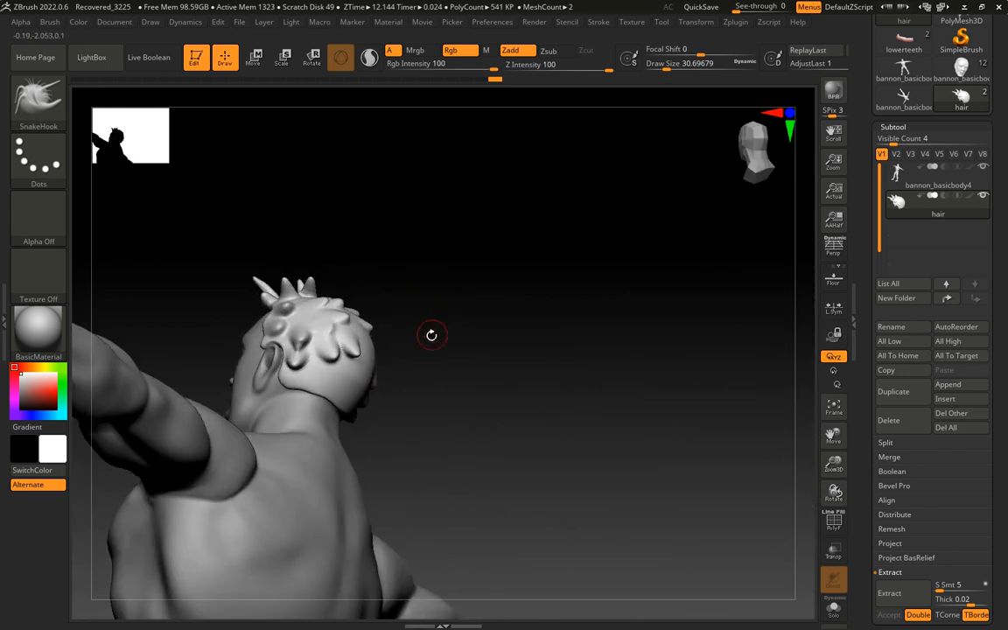
{"action": "left_click_drag", "start_coordinate": [303, 380], "coordinate": [343, 385]}
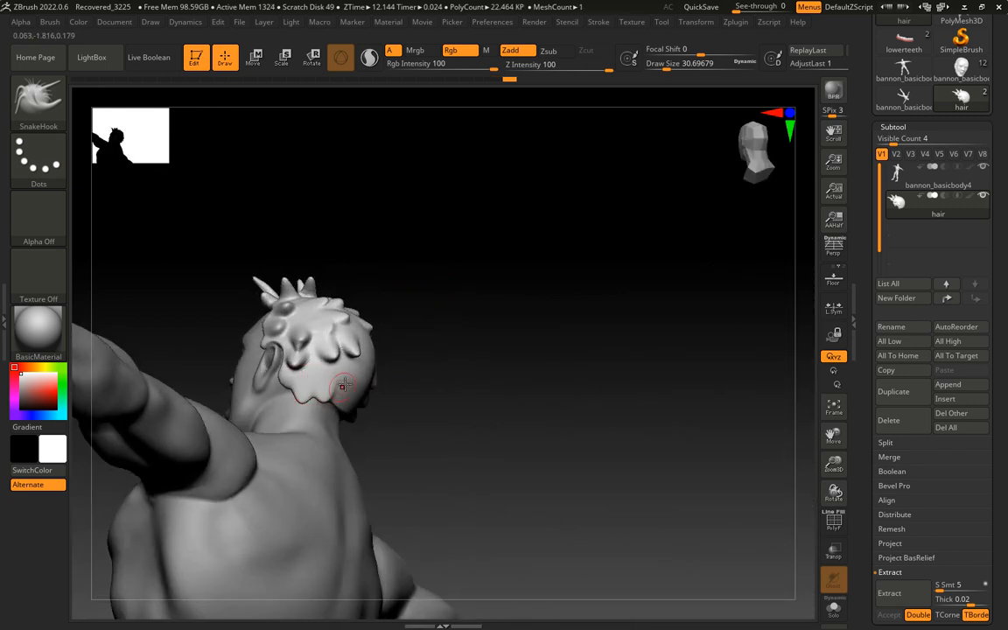
{"action": "mouse_move", "coordinate": [412, 378]}
{"action": "left_mouse_down"}
{"action": "mouse_move", "coordinate": [378, 383]}
{"action": "mouse_move", "coordinate": [345, 409]}
{"action": "left_mouse_up"}
{"action": "mouse_move", "coordinate": [453, 369]}
{"action": "left_mouse_down"}
{"action": "mouse_move", "coordinate": [390, 367]}
{"action": "mouse_move", "coordinate": [375, 409]}
{"action": "left_mouse_up"}
{"action": "mouse_move", "coordinate": [367, 361]}
{"action": "left_mouse_down"}
{"action": "mouse_move", "coordinate": [354, 381]}
{"action": "mouse_move", "coordinate": [345, 380]}
{"action": "mouse_move", "coordinate": [347, 359]}
{"action": "left_mouse_up"}
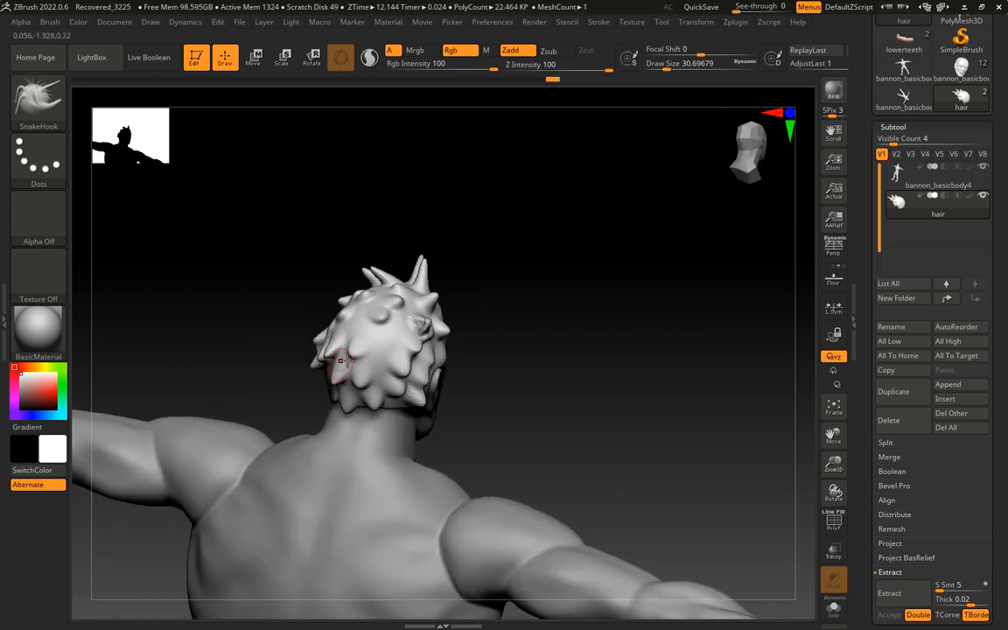
Smooth the creased, overlapping tuft on the side of the hair above and behind the ear
{"action": "left_click_drag", "start_coordinate": [482, 323], "coordinate": [446, 348]}
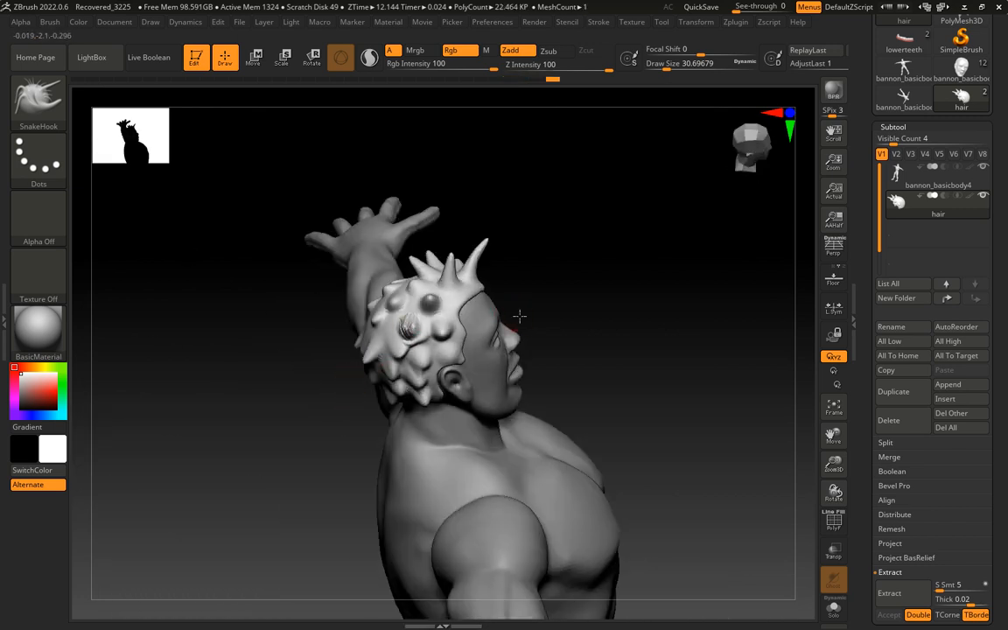
{"action": "left_click_drag", "start_coordinate": [522, 315], "coordinate": [408, 330]}
{"action": "key", "text": "shift"}
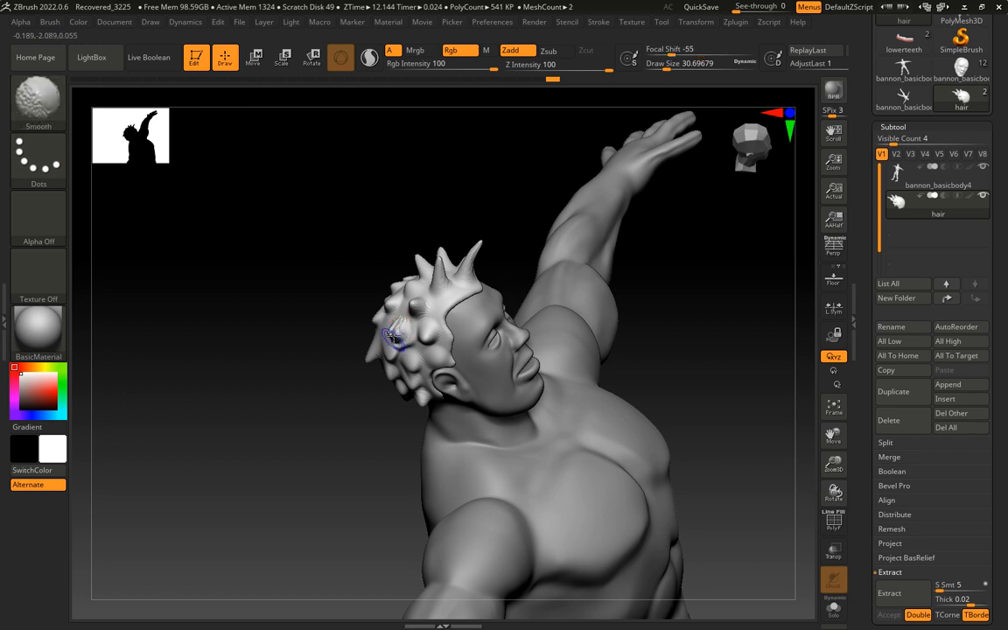
{"action": "mouse_move", "coordinate": [399, 327]}
{"action": "left_mouse_down", "text": "shift"}
{"action": "mouse_move", "coordinate": [396, 347]}
{"action": "mouse_move", "coordinate": [374, 337]}
{"action": "left_mouse_up", "text": "shift"}
{"action": "left_click_drag", "start_coordinate": [311, 351], "coordinate": [271, 374]}
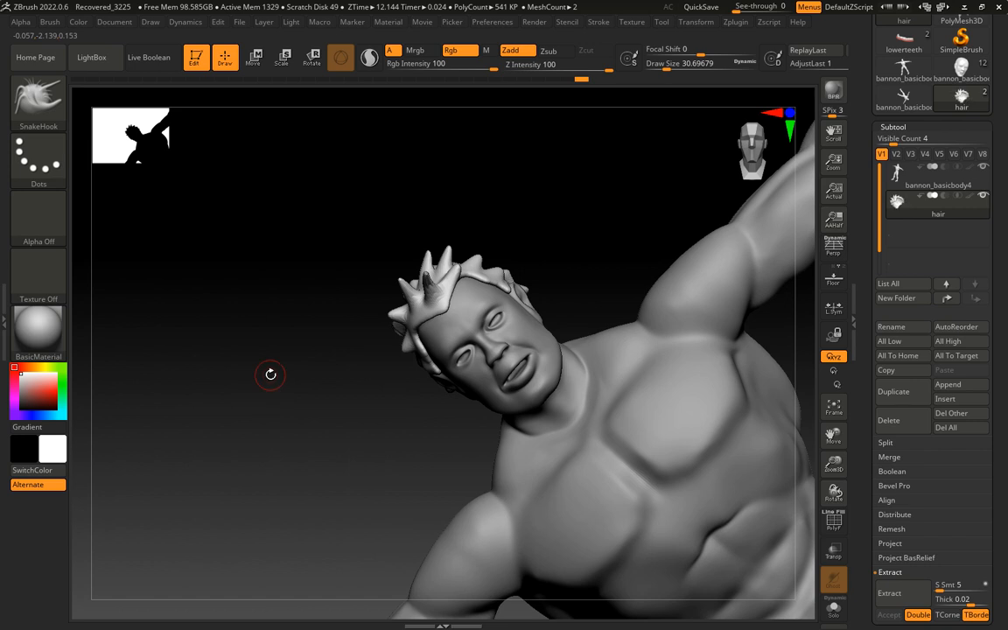
Try to remesh the hair with DynaMesh at resolution 128 and undo it
{"action": "scroll", "coordinate": [859, 213], "scroll_direction": "down", "scroll_amount": 5}
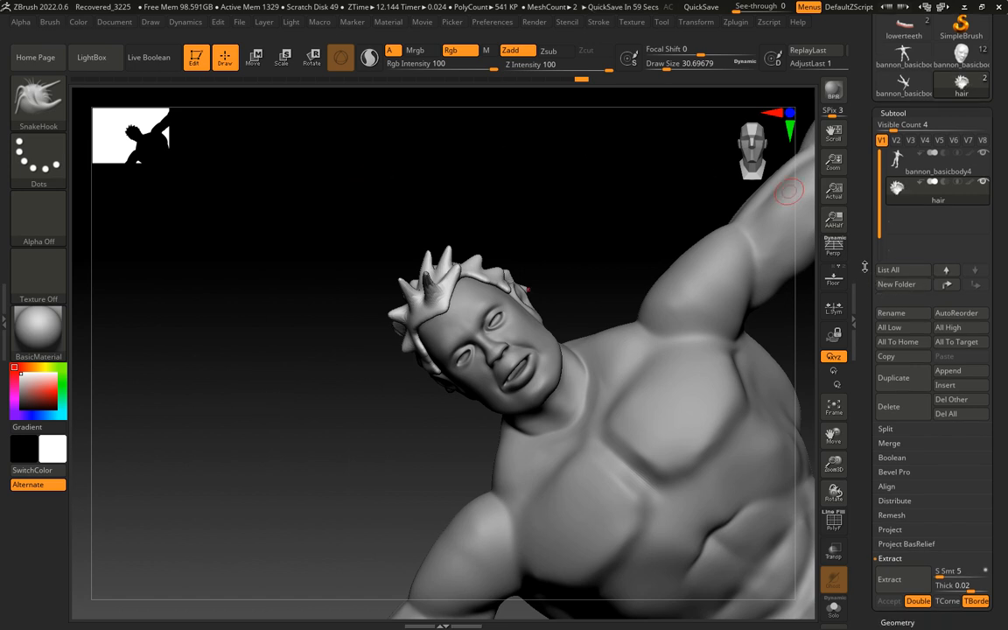
{"action": "scroll", "coordinate": [859, 212], "scroll_direction": "up", "scroll_amount": 3}
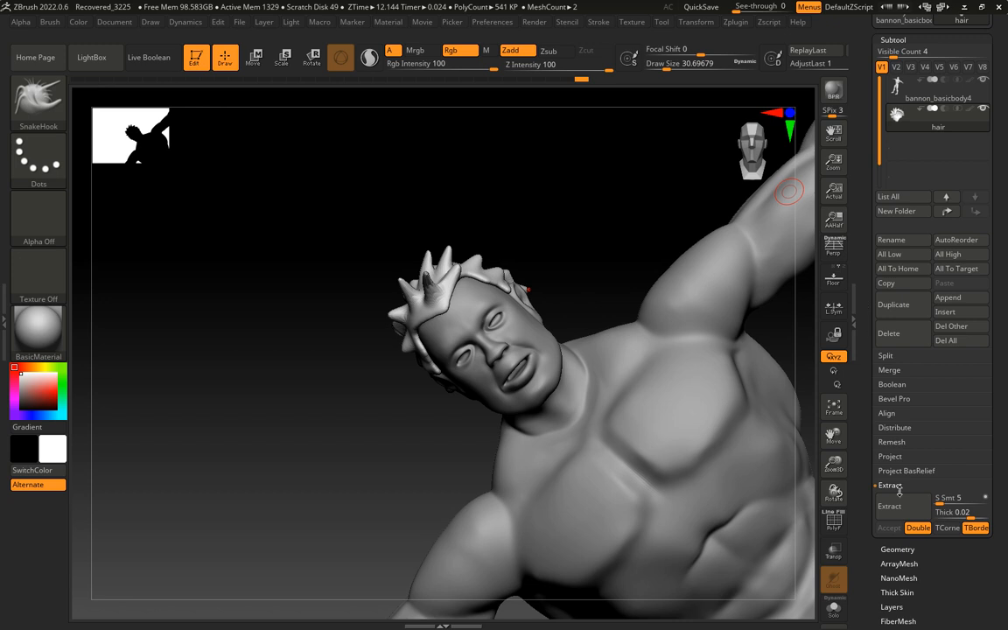
{"action": "scroll", "coordinate": [866, 469], "scroll_direction": "down", "scroll_amount": 3}
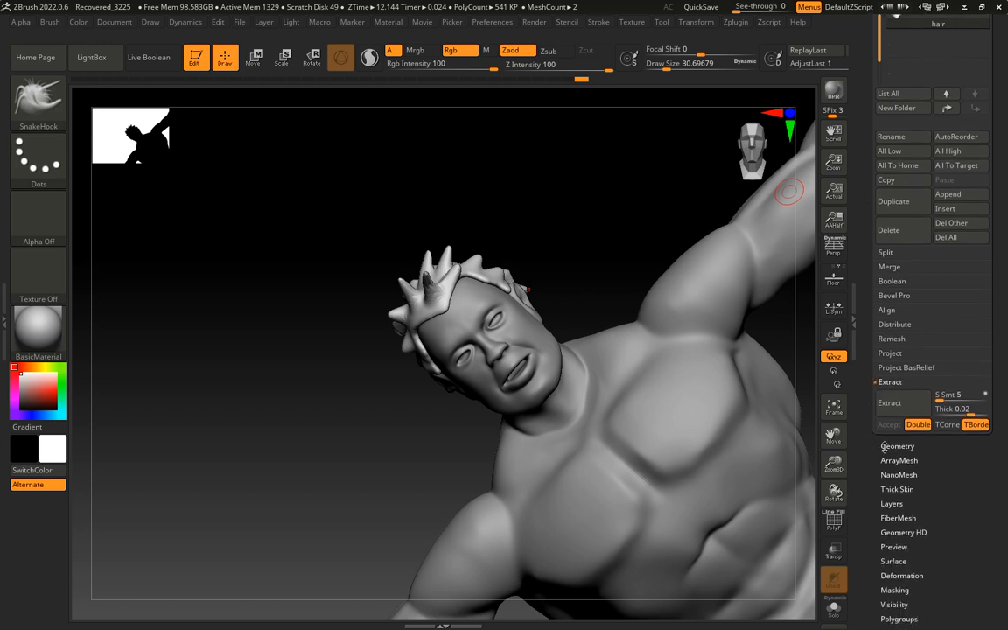
{"action": "left_click", "coordinate": [892, 446]}
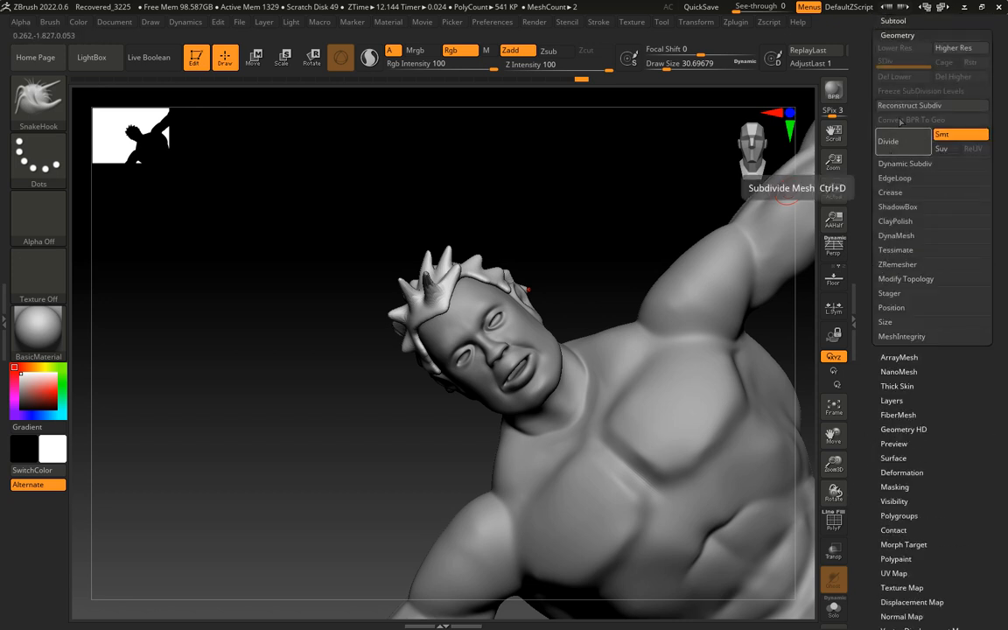
{"action": "left_click", "coordinate": [892, 235]}
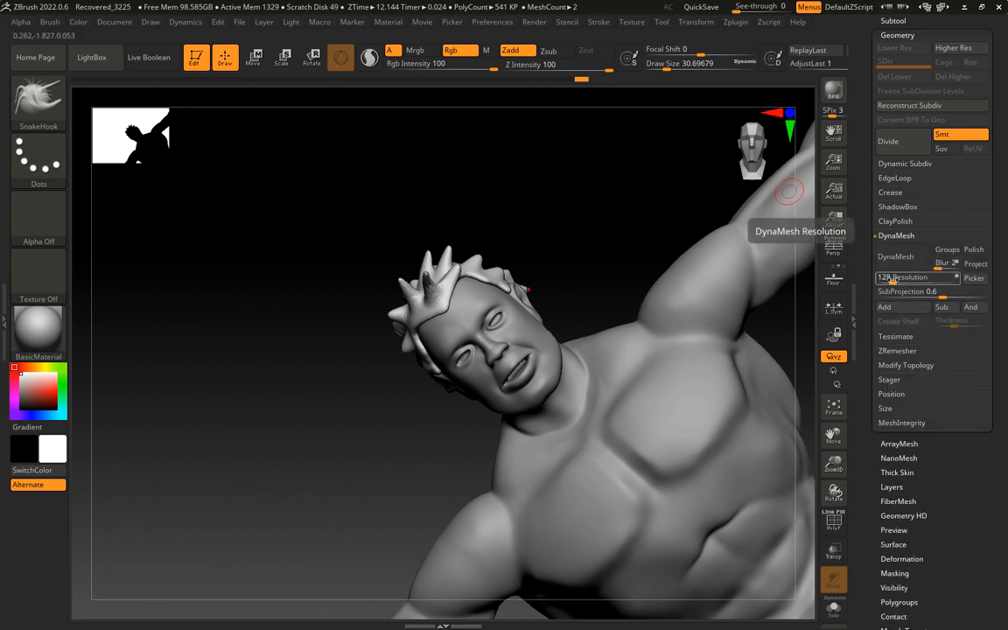
{"action": "left_click", "coordinate": [895, 256]}
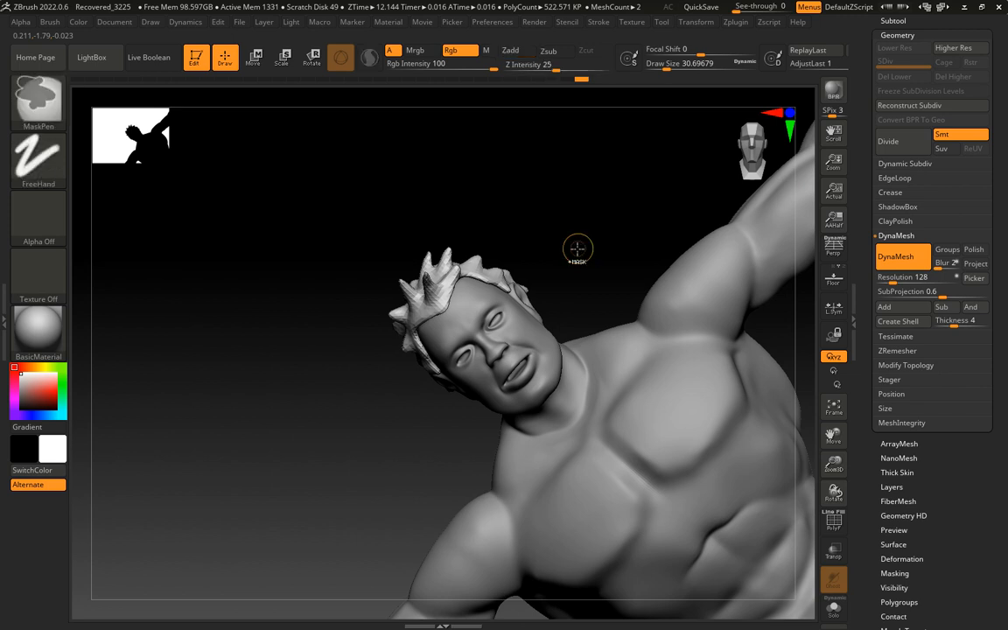
{"action": "key", "text": "ctrl+z"}
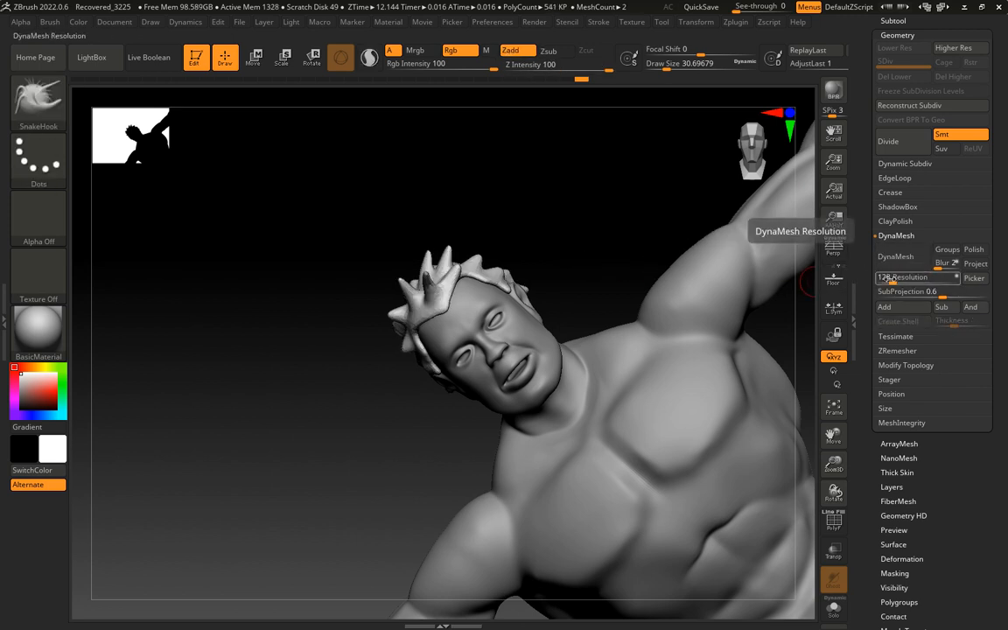
Set the DynaMesh resolution to 304, remesh the hair and inspect the spikes up close
{"action": "left_click", "coordinate": [887, 278]}
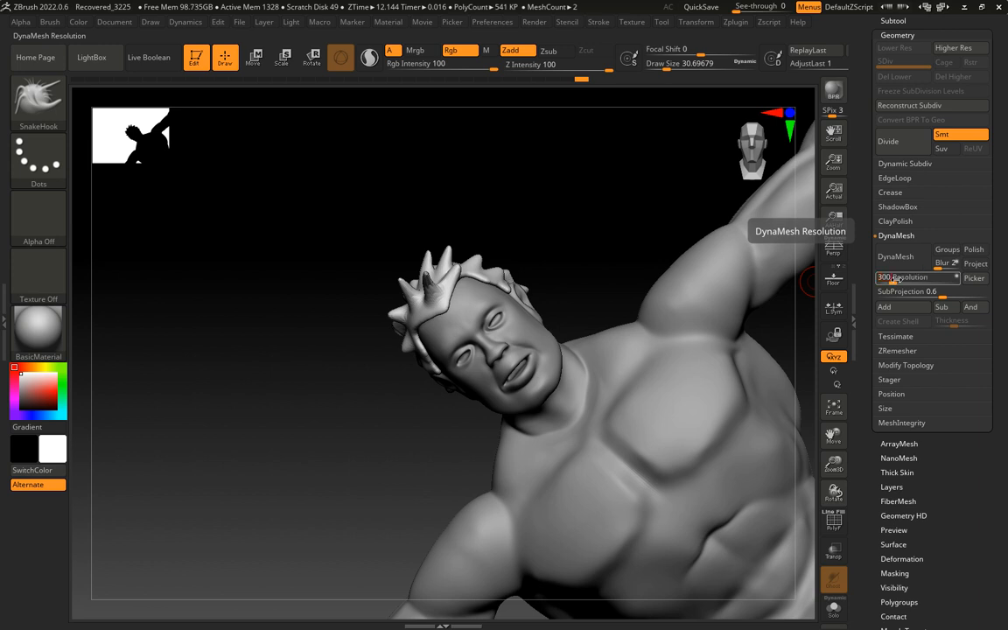
{"action": "left_click", "coordinate": [894, 257]}
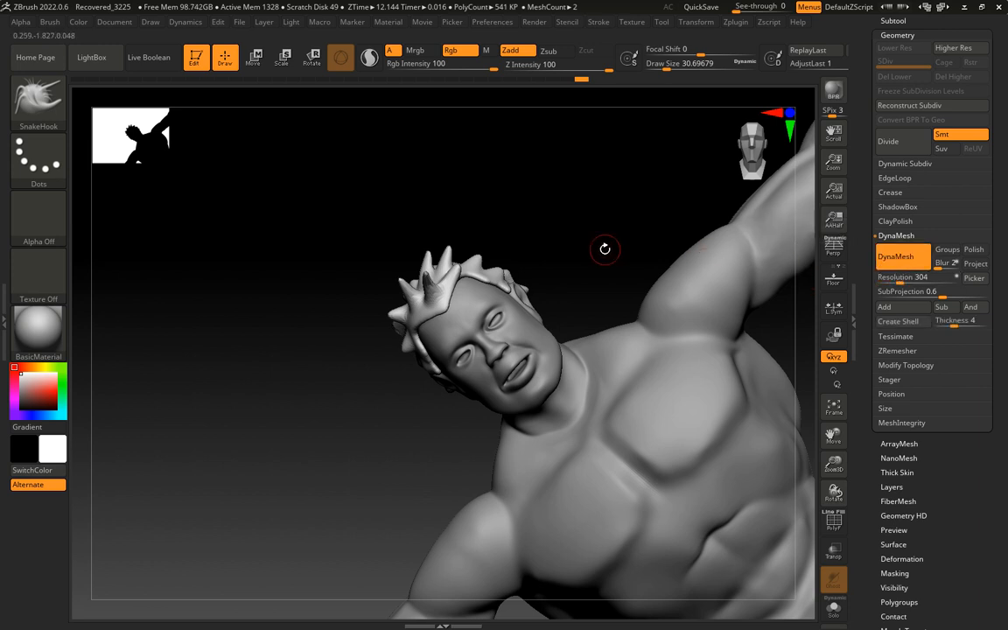
{"action": "left_click_drag", "start_coordinate": [600, 234], "coordinate": [479, 302]}
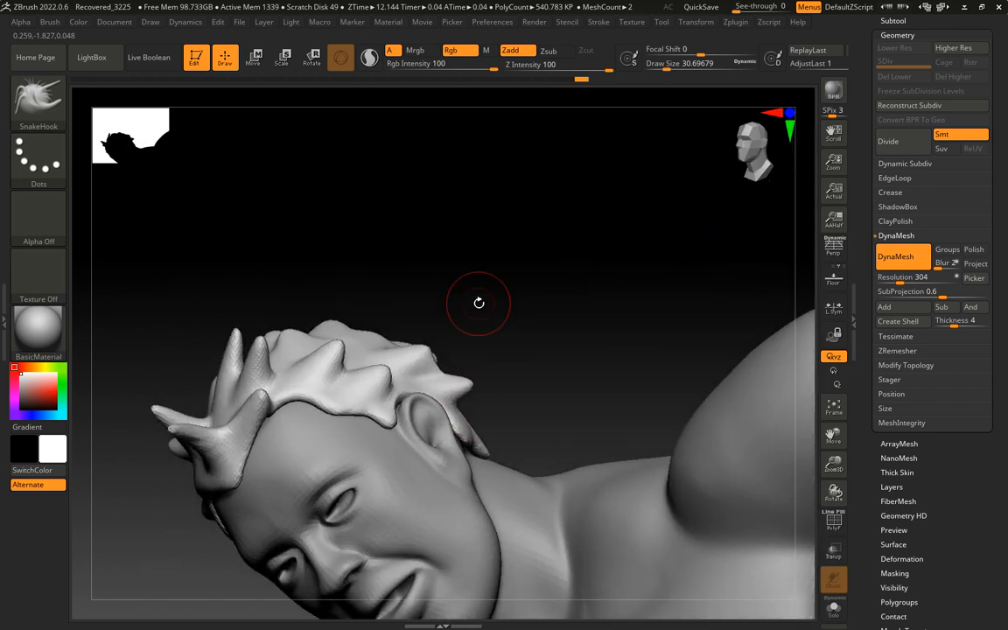
Flatten the tufts on the side of the hair with the TrimAdaptive brush at draw size 14.19857
{"action": "left_click", "coordinate": [40, 100]}
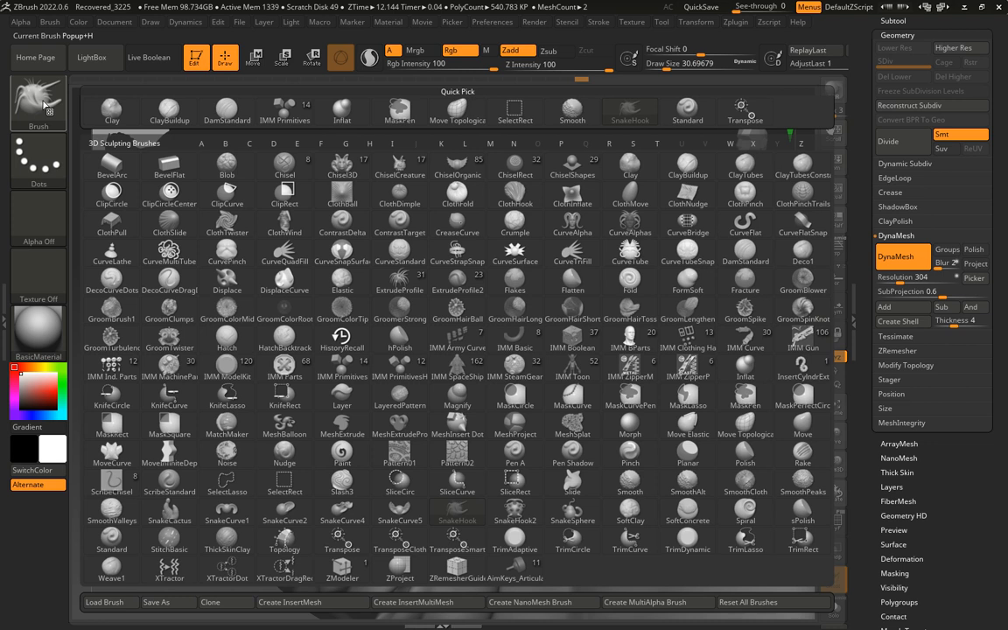
{"action": "left_click", "coordinate": [515, 538]}
{"action": "key", "text": "s"}
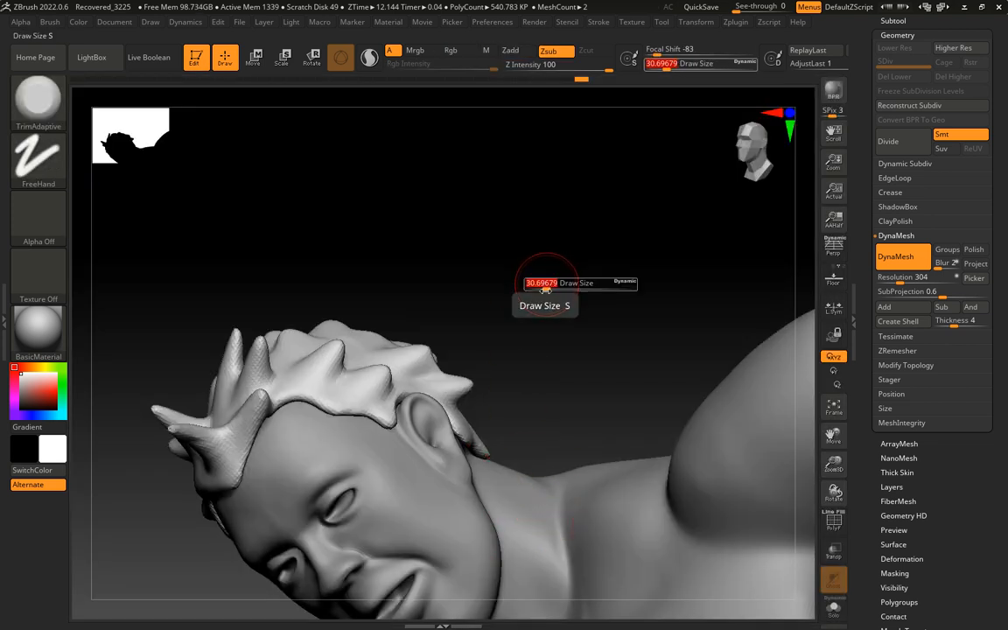
{"action": "left_click_drag", "start_coordinate": [545, 288], "coordinate": [541, 289]}
{"action": "mouse_move", "coordinate": [542, 290]}
{"action": "left_mouse_down"}
{"action": "mouse_move", "coordinate": [551, 331]}
{"action": "mouse_move", "coordinate": [522, 349]}
{"action": "left_mouse_up"}
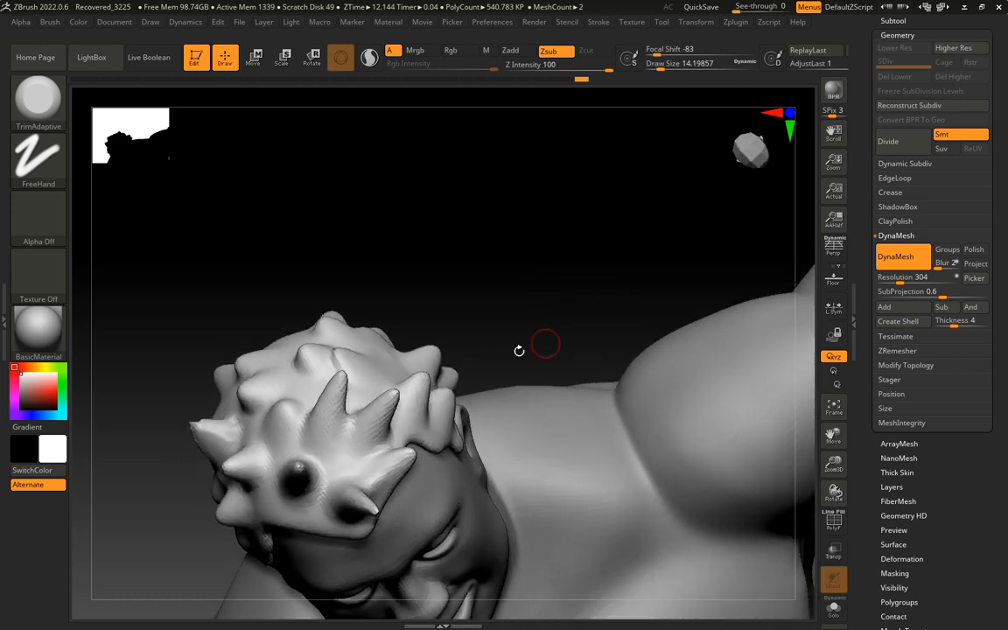
{"action": "left_click_drag", "start_coordinate": [531, 295], "coordinate": [441, 371]}
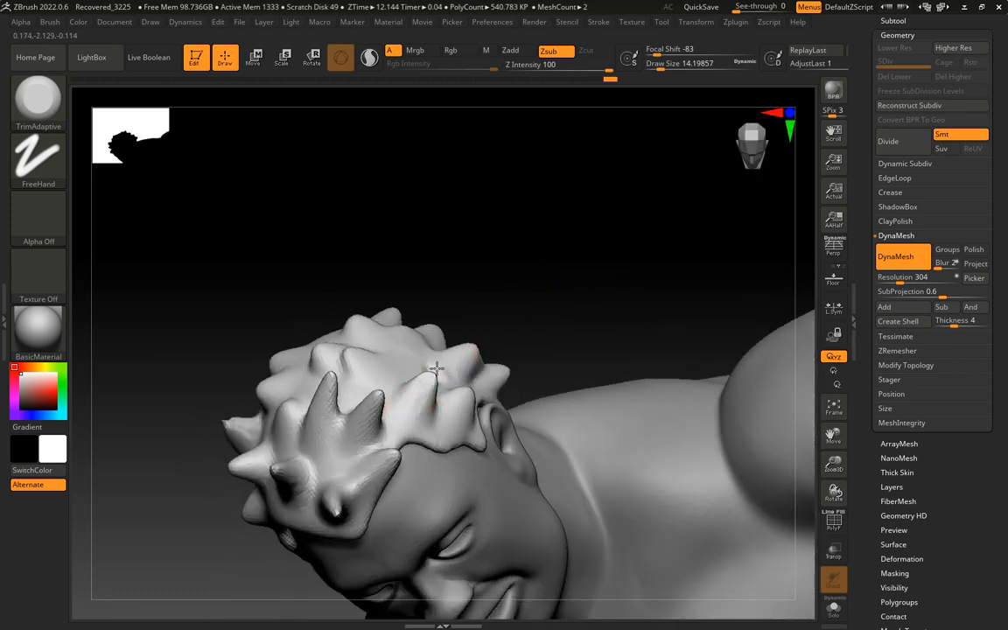
{"action": "mouse_move", "coordinate": [486, 281]}
{"action": "left_mouse_down"}
{"action": "mouse_move", "coordinate": [549, 285]}
{"action": "mouse_move", "coordinate": [508, 281]}
{"action": "mouse_move", "coordinate": [508, 299]}
{"action": "left_mouse_up"}
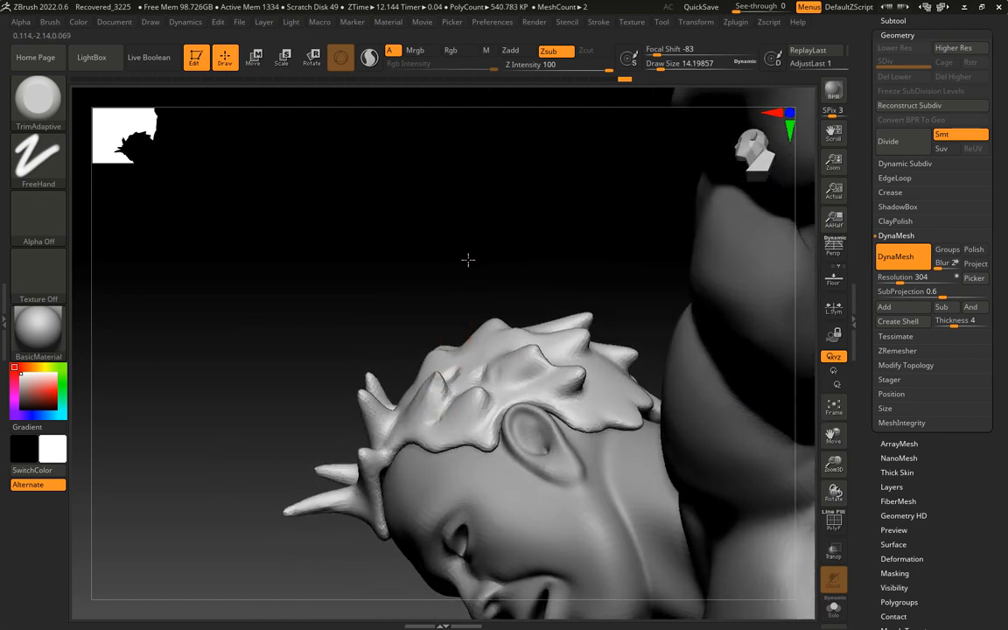
Trim flat planes into the tufts above and behind the ear, undoing the last stroke
{"action": "left_click_drag", "start_coordinate": [468, 261], "coordinate": [510, 316]}
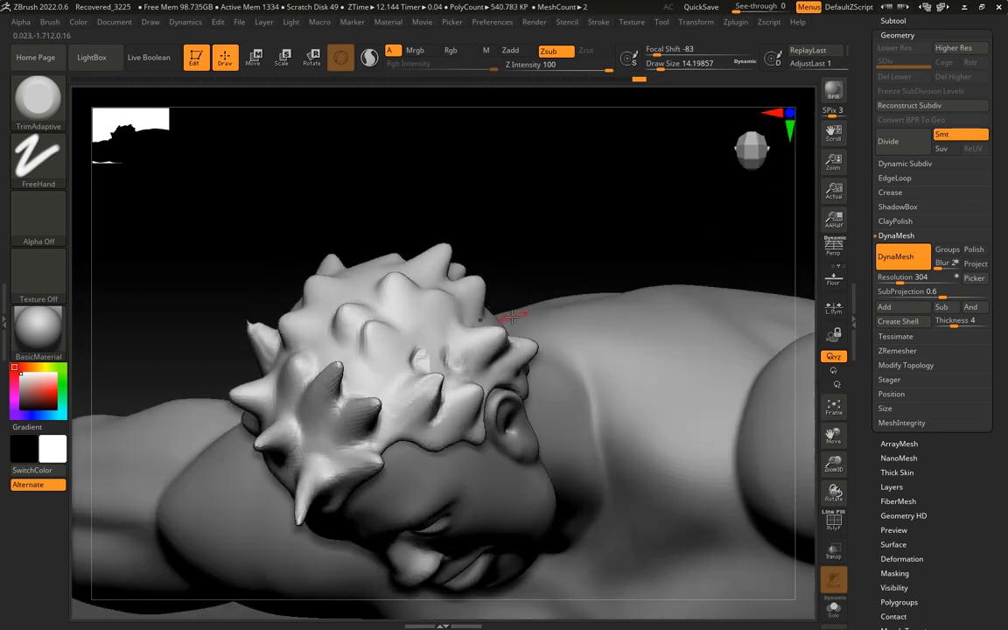
{"action": "mouse_move", "coordinate": [456, 356]}
{"action": "left_mouse_down", "text": "shift"}
{"action": "mouse_move", "coordinate": [419, 358]}
{"action": "mouse_move", "coordinate": [472, 354]}
{"action": "mouse_move", "coordinate": [504, 332]}
{"action": "left_mouse_up", "text": "shift"}
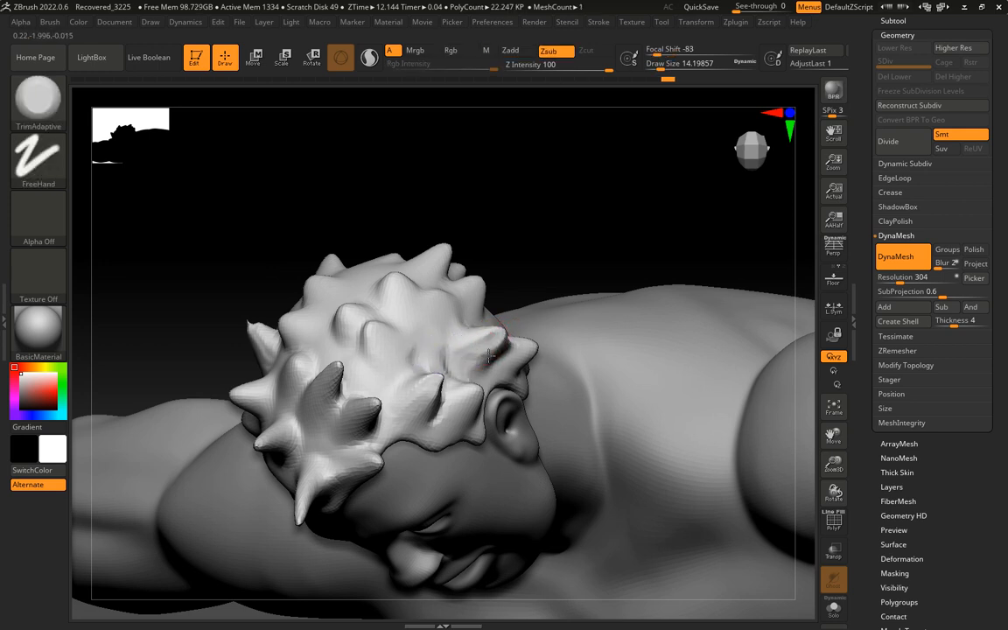
{"action": "left_click_drag", "start_coordinate": [460, 365], "coordinate": [506, 331]}
{"action": "mouse_move", "coordinate": [573, 249]}
{"action": "left_mouse_down"}
{"action": "mouse_move", "coordinate": [591, 294]}
{"action": "mouse_move", "coordinate": [579, 306]}
{"action": "mouse_move", "coordinate": [526, 305]}
{"action": "left_mouse_up"}
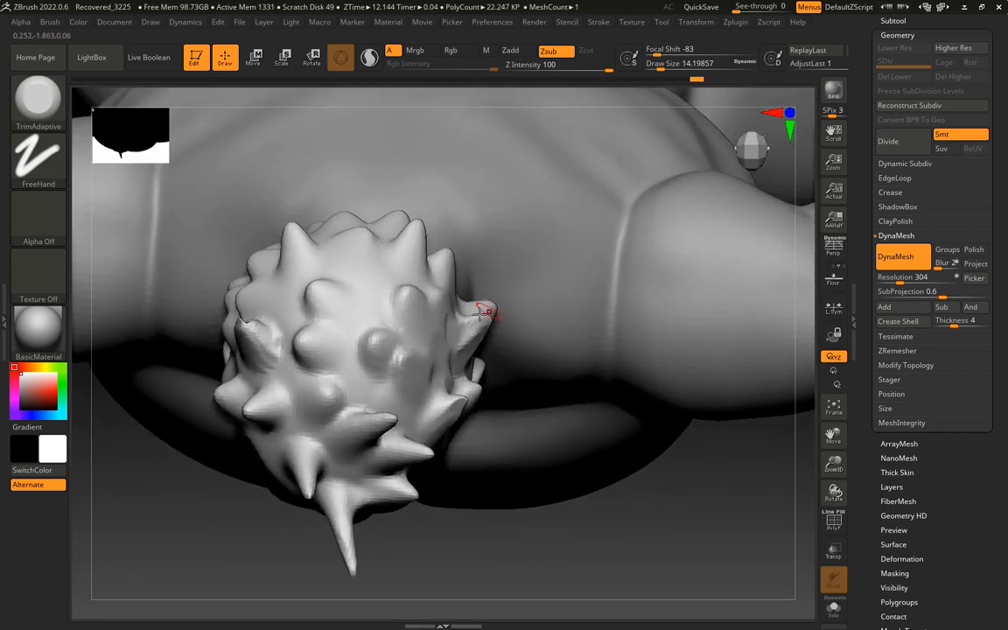
{"action": "key", "text": "ctrl+z"}
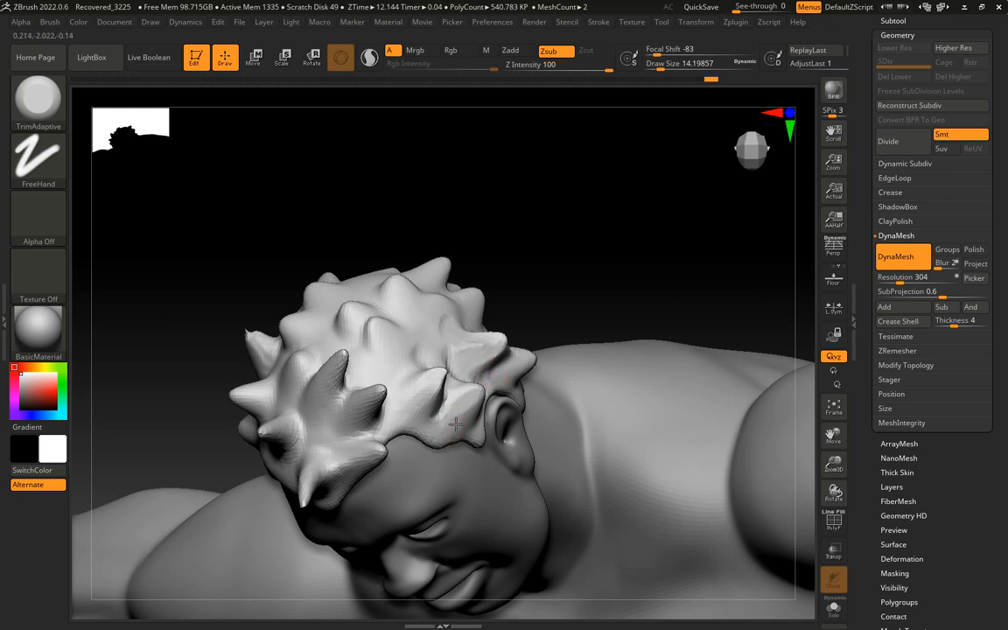
Flatten the tuft in front of the ear and the neighbouring hairline spike, softening the cut
{"action": "mouse_move", "coordinate": [481, 386]}
{"action": "left_mouse_down"}
{"action": "mouse_move", "coordinate": [461, 421]}
{"action": "mouse_move", "coordinate": [480, 385]}
{"action": "mouse_move", "coordinate": [440, 424]}
{"action": "left_mouse_up"}
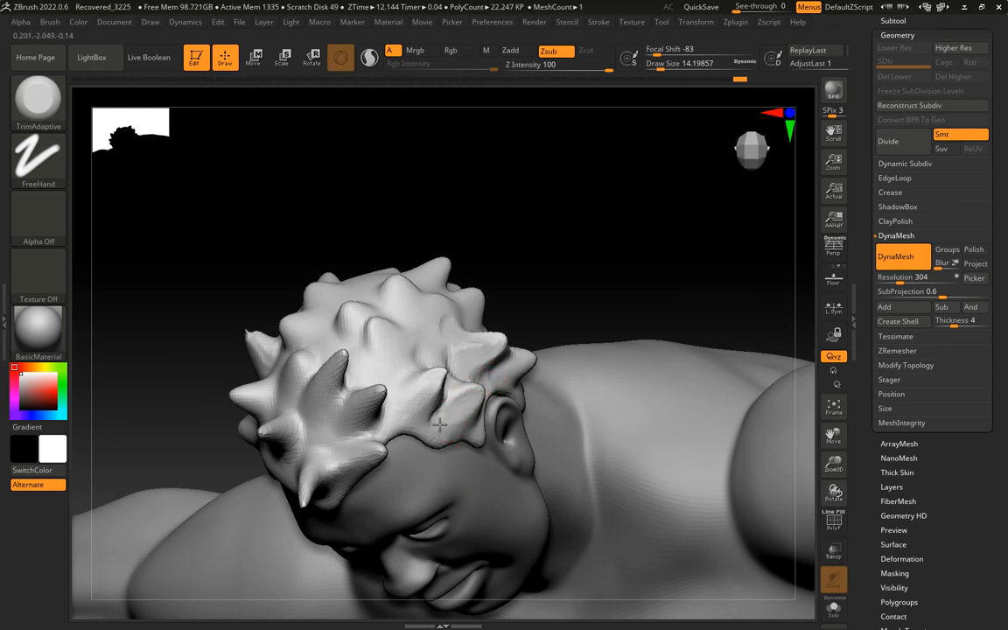
{"action": "mouse_move", "coordinate": [566, 316]}
{"action": "left_mouse_down"}
{"action": "mouse_move", "coordinate": [585, 240]}
{"action": "mouse_move", "coordinate": [531, 238]}
{"action": "mouse_move", "coordinate": [498, 297]}
{"action": "mouse_move", "coordinate": [543, 294]}
{"action": "mouse_move", "coordinate": [600, 259]}
{"action": "mouse_move", "coordinate": [558, 247]}
{"action": "mouse_move", "coordinate": [384, 390]}
{"action": "mouse_move", "coordinate": [386, 401]}
{"action": "mouse_move", "coordinate": [424, 371]}
{"action": "left_mouse_up"}
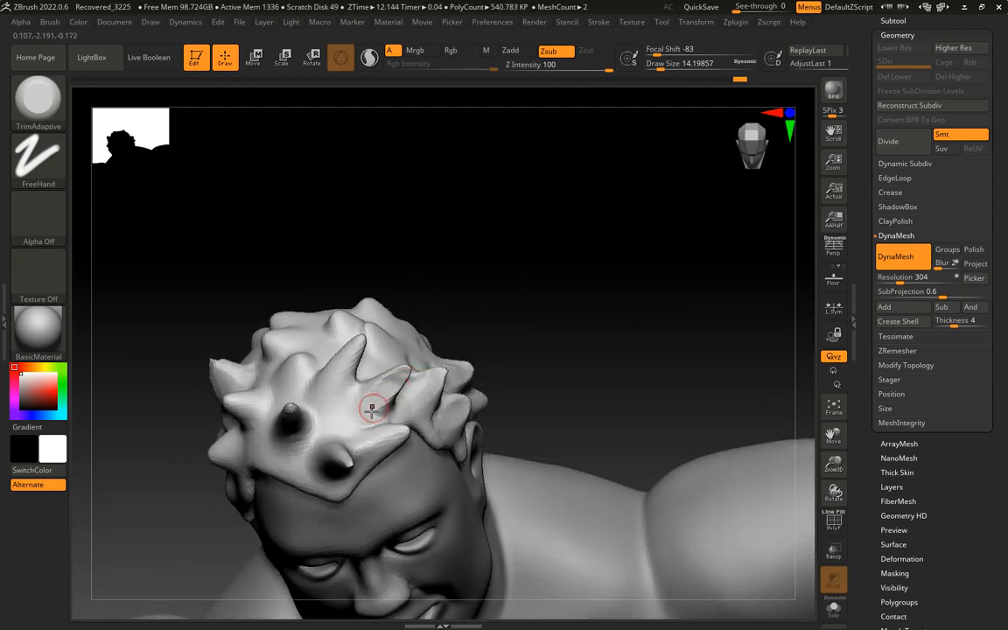
{"action": "left_click_drag", "start_coordinate": [371, 408], "coordinate": [408, 371]}
{"action": "mouse_move", "coordinate": [546, 282]}
{"action": "left_mouse_down"}
{"action": "mouse_move", "coordinate": [472, 356]}
{"action": "mouse_move", "coordinate": [421, 375]}
{"action": "left_mouse_up"}
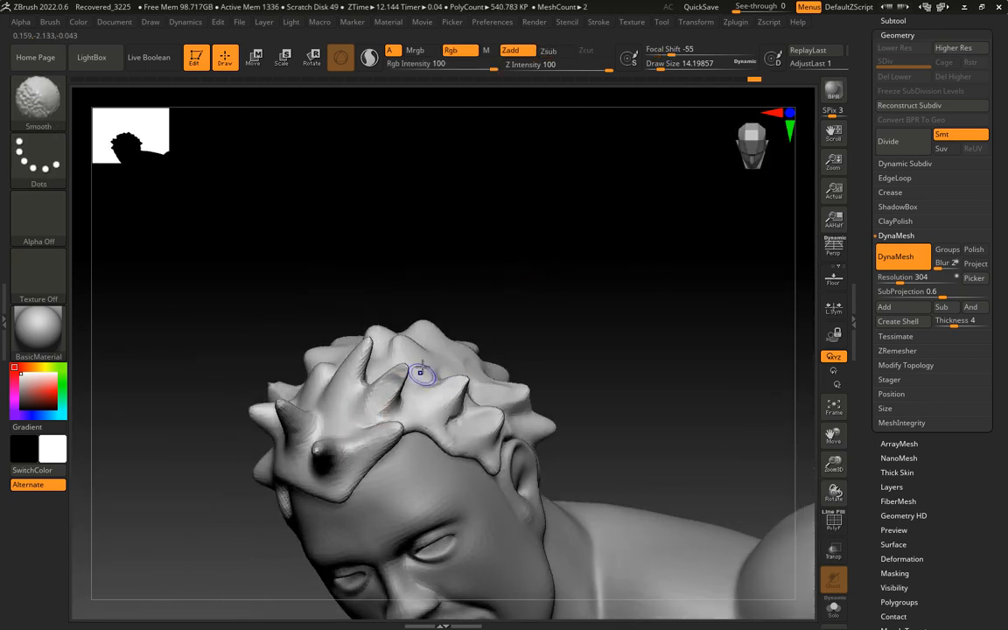
{"action": "mouse_move", "coordinate": [492, 308]}
{"action": "left_mouse_down"}
{"action": "mouse_move", "coordinate": [524, 299]}
{"action": "mouse_move", "coordinate": [531, 315]}
{"action": "mouse_move", "coordinate": [453, 361]}
{"action": "left_mouse_up"}
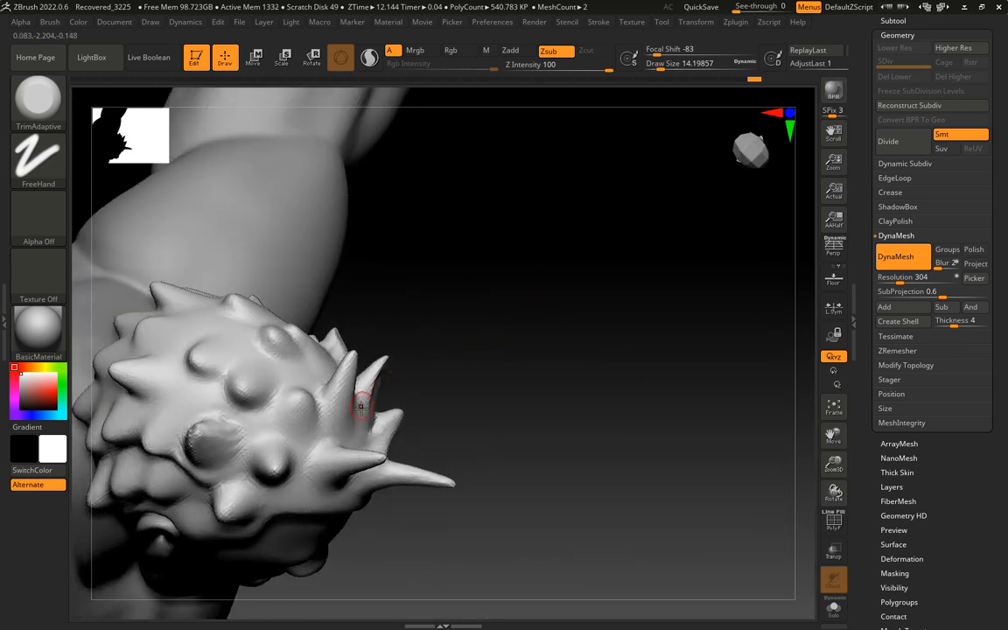
Trim flat faces onto the spikes at the front hairline, undoing a stray stroke
{"action": "mouse_move", "coordinate": [361, 406]}
{"action": "left_mouse_down"}
{"action": "mouse_move", "coordinate": [385, 360]}
{"action": "mouse_move", "coordinate": [384, 369]}
{"action": "left_mouse_up"}
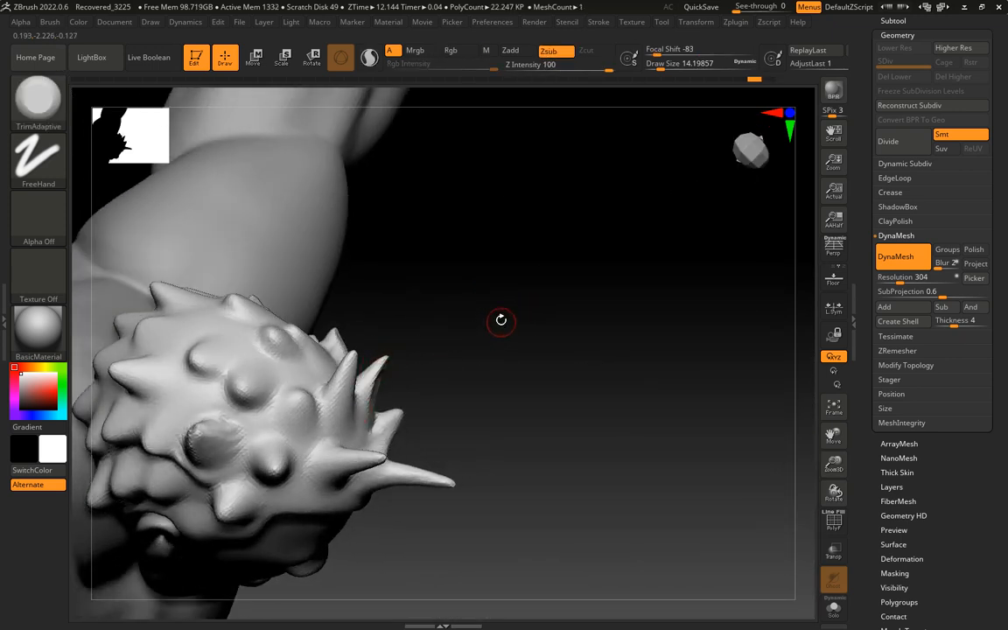
{"action": "mouse_move", "coordinate": [500, 320]}
{"action": "left_mouse_down"}
{"action": "mouse_move", "coordinate": [524, 386]}
{"action": "mouse_move", "coordinate": [500, 401]}
{"action": "mouse_move", "coordinate": [373, 385]}
{"action": "mouse_move", "coordinate": [384, 356]}
{"action": "left_mouse_up"}
{"action": "left_click_drag", "start_coordinate": [464, 330], "coordinate": [430, 304]}
{"action": "mouse_move", "coordinate": [291, 225]}
{"action": "left_mouse_down"}
{"action": "mouse_move", "coordinate": [277, 236]}
{"action": "mouse_move", "coordinate": [288, 263]}
{"action": "mouse_move", "coordinate": [318, 233]}
{"action": "mouse_move", "coordinate": [313, 223]}
{"action": "mouse_move", "coordinate": [281, 335]}
{"action": "left_mouse_up"}
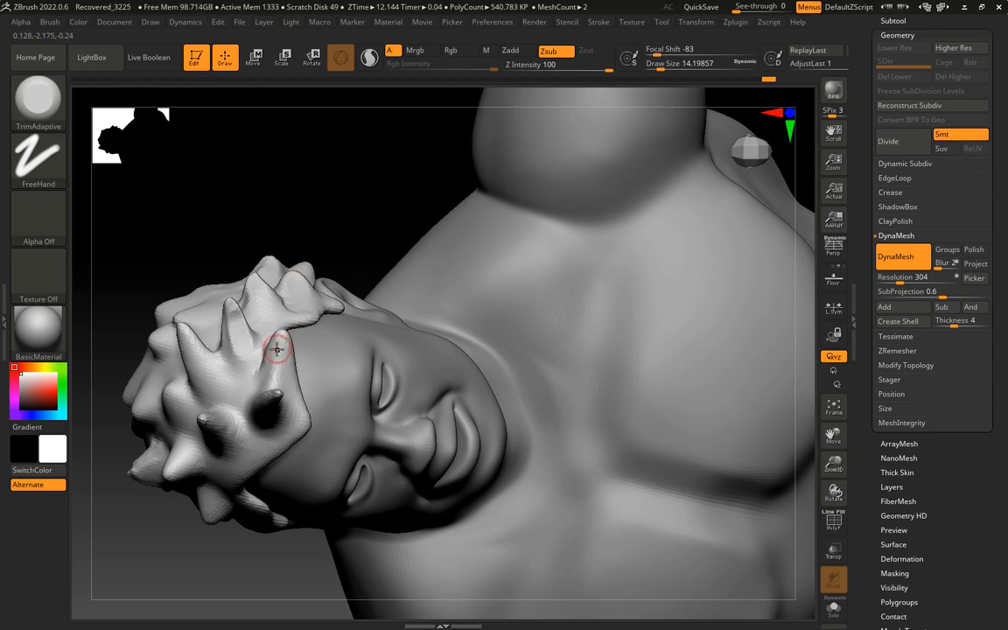
{"action": "key", "text": "ctrl"}
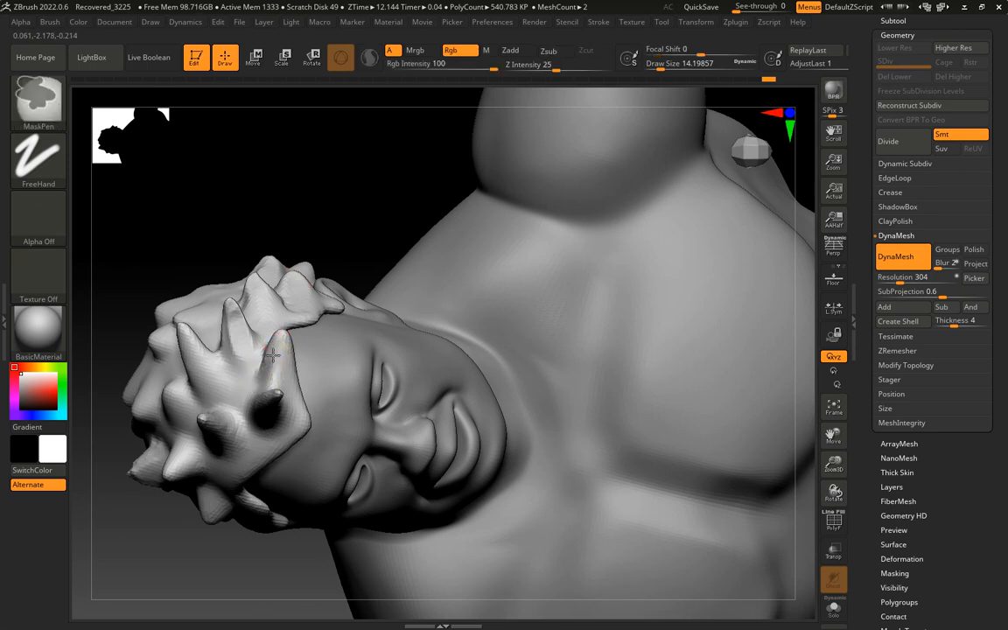
{"action": "key", "text": "ctrl+z"}
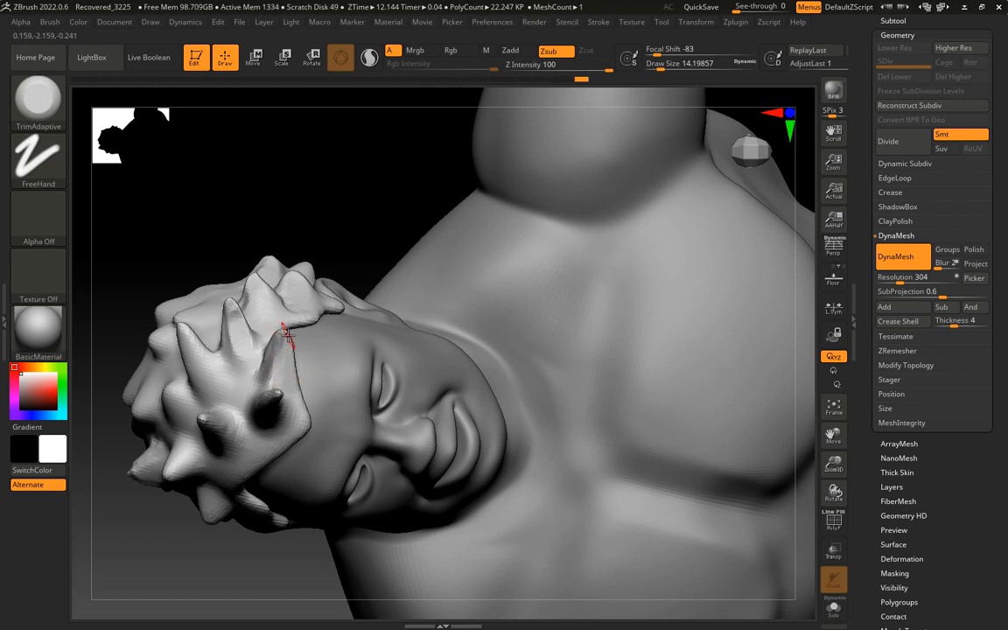
Flatten the tall front spike above the forehead and smooth its base
{"action": "mouse_move", "coordinate": [290, 237]}
{"action": "left_mouse_down"}
{"action": "mouse_move", "coordinate": [288, 212]}
{"action": "mouse_move", "coordinate": [270, 202]}
{"action": "mouse_move", "coordinate": [311, 223]}
{"action": "mouse_move", "coordinate": [265, 214]}
{"action": "mouse_move", "coordinate": [299, 185]}
{"action": "left_mouse_up"}
{"action": "key", "text": "ctrl"}
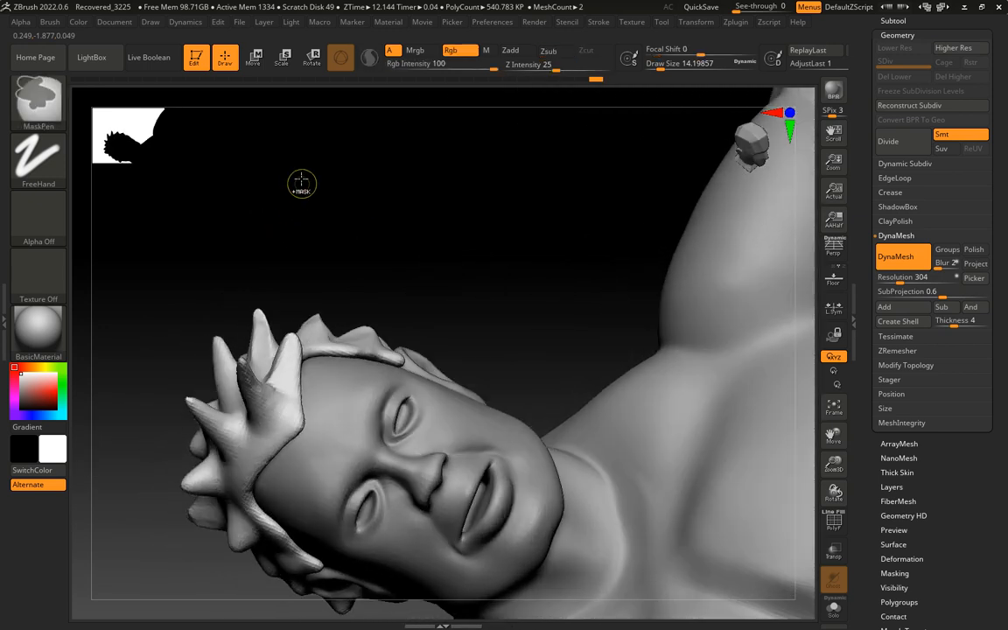
{"action": "left_click_drag", "start_coordinate": [411, 219], "coordinate": [275, 387]}
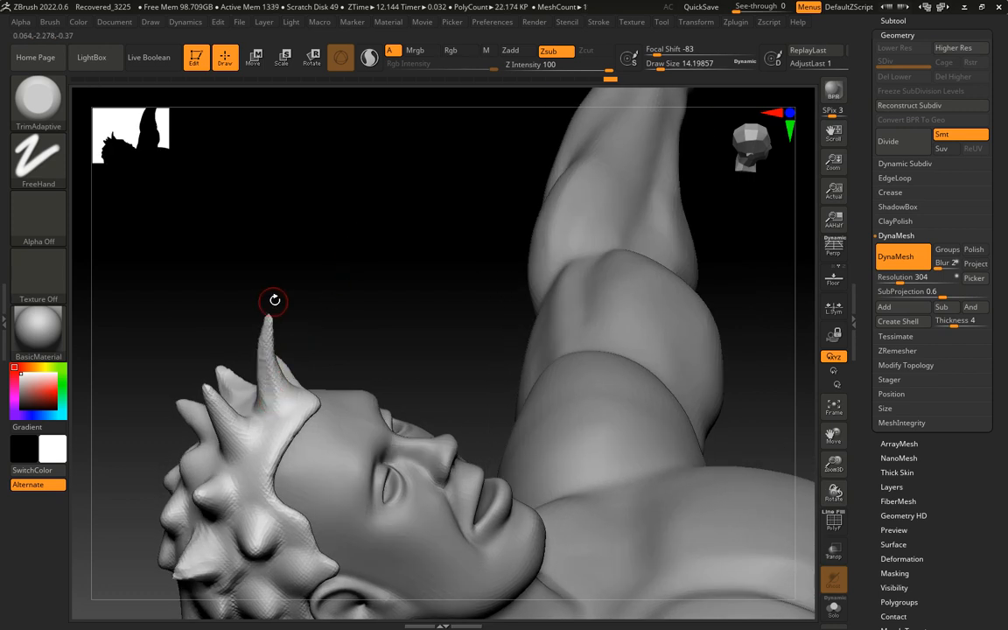
{"action": "left_click_drag", "start_coordinate": [338, 249], "coordinate": [301, 288]}
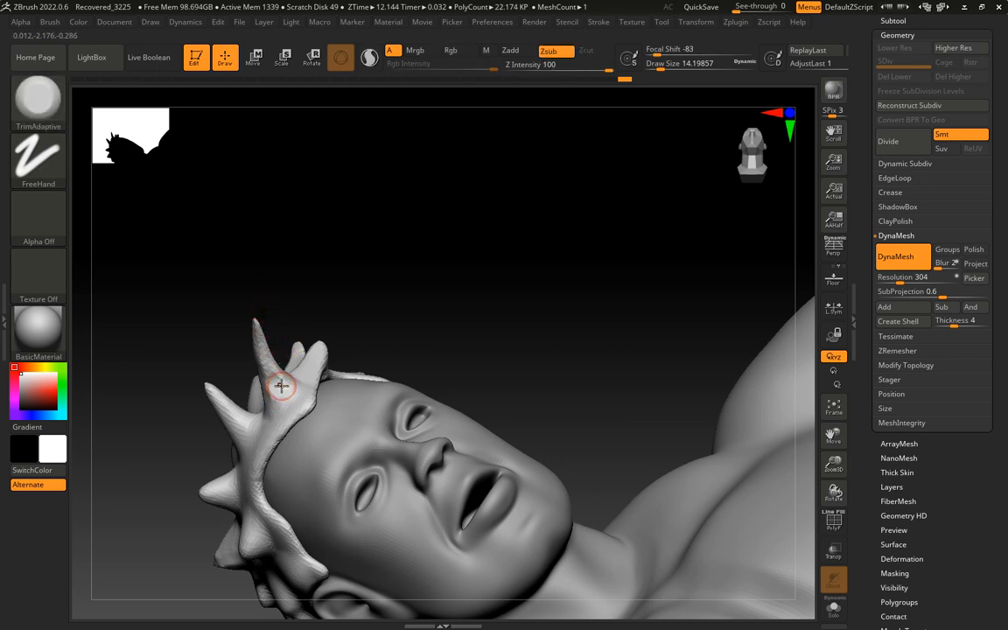
{"action": "key", "text": "shift"}
{"action": "mouse_move", "coordinate": [281, 387]}
{"action": "left_mouse_down", "text": "shift"}
{"action": "mouse_move", "coordinate": [254, 335]}
{"action": "mouse_move", "coordinate": [286, 389]}
{"action": "left_mouse_up", "text": "shift"}
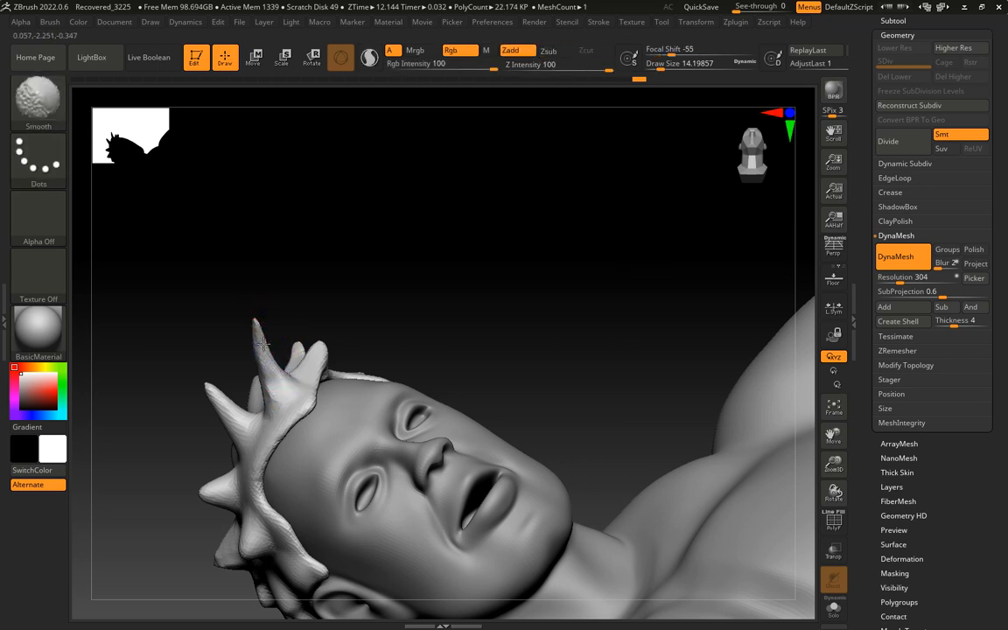
Trim the other side of the tall front spike near its base
{"action": "mouse_move", "coordinate": [291, 284]}
{"action": "left_mouse_down"}
{"action": "mouse_move", "coordinate": [396, 276]}
{"action": "mouse_move", "coordinate": [385, 285]}
{"action": "left_mouse_up"}
{"action": "mouse_move", "coordinate": [226, 380]}
{"action": "left_mouse_down"}
{"action": "mouse_move", "coordinate": [281, 302]}
{"action": "mouse_move", "coordinate": [353, 322]}
{"action": "mouse_move", "coordinate": [365, 348]}
{"action": "mouse_move", "coordinate": [219, 352]}
{"action": "left_mouse_up"}
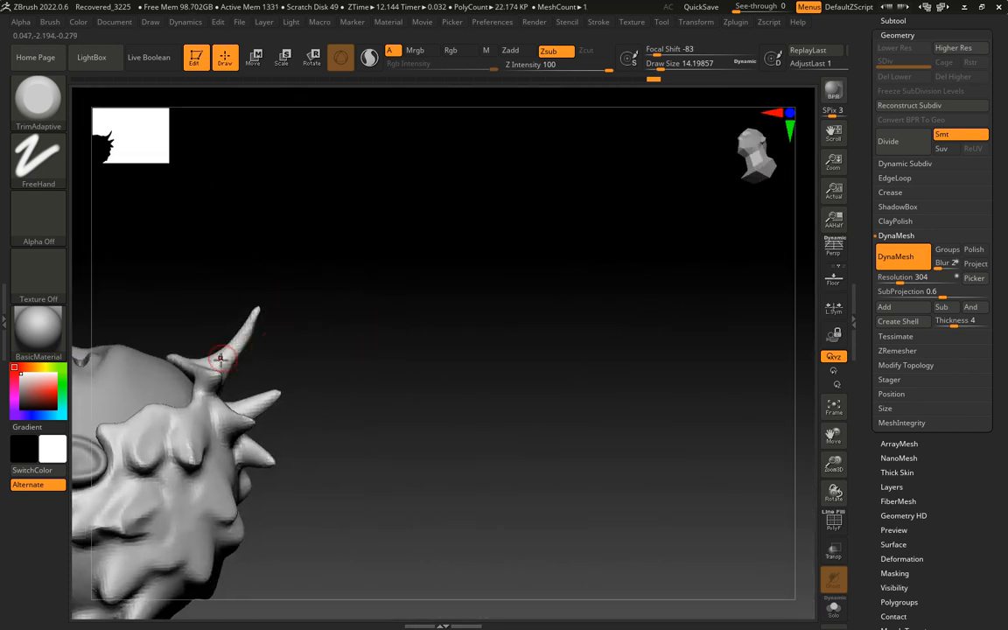
{"action": "mouse_move", "coordinate": [263, 296]}
{"action": "left_mouse_down"}
{"action": "mouse_move", "coordinate": [381, 230]}
{"action": "mouse_move", "coordinate": [455, 263]}
{"action": "mouse_move", "coordinate": [406, 217]}
{"action": "mouse_move", "coordinate": [398, 234]}
{"action": "mouse_move", "coordinate": [414, 256]}
{"action": "mouse_move", "coordinate": [353, 247]}
{"action": "left_mouse_up"}
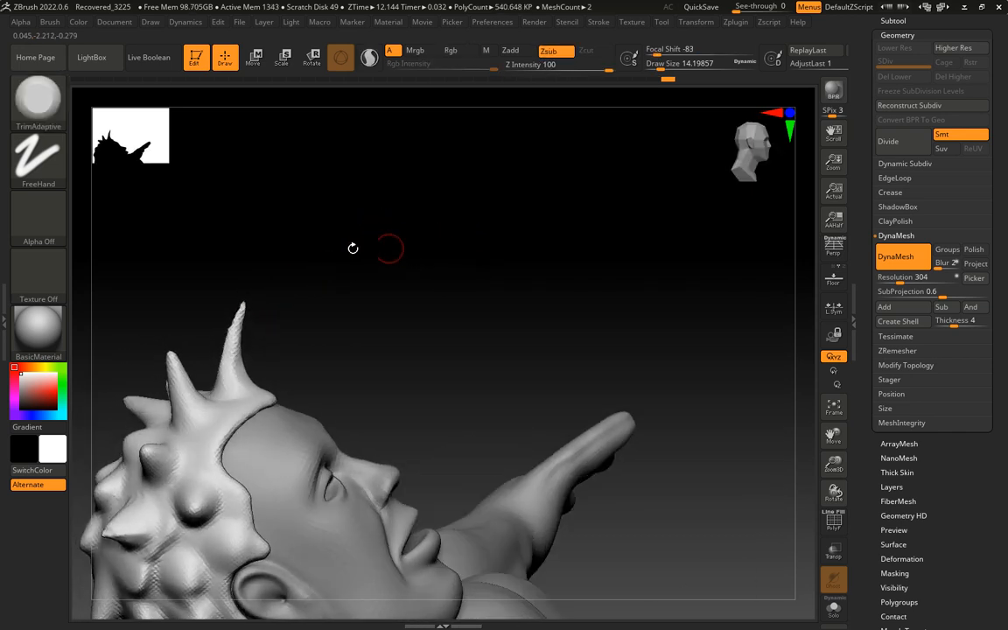
Thicken the thin front spike with the Inflat brush at draw size 30.69679
{"action": "left_click", "coordinate": [49, 107]}
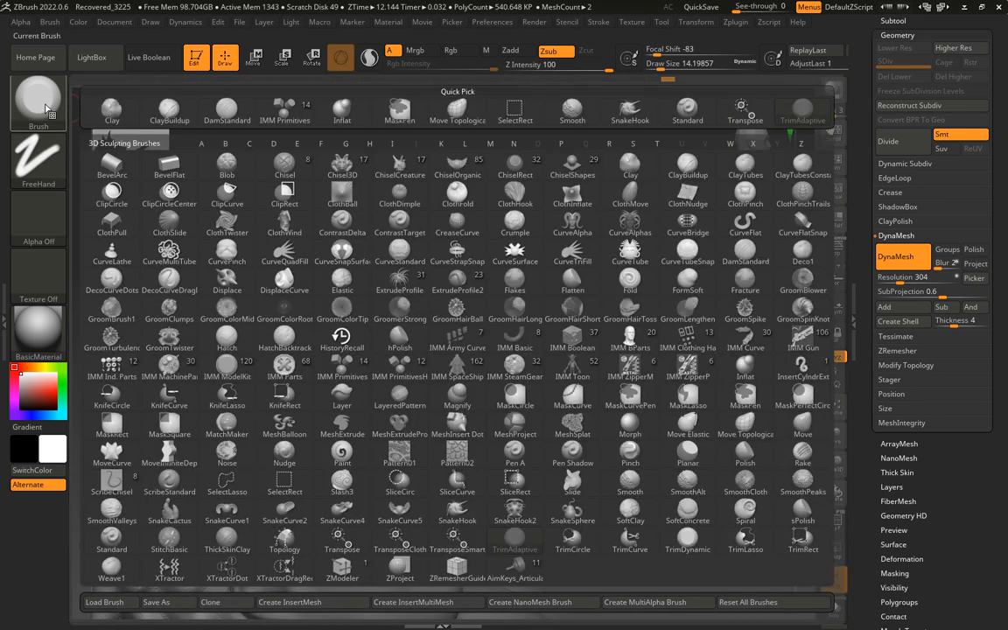
{"action": "left_click", "coordinate": [341, 109]}
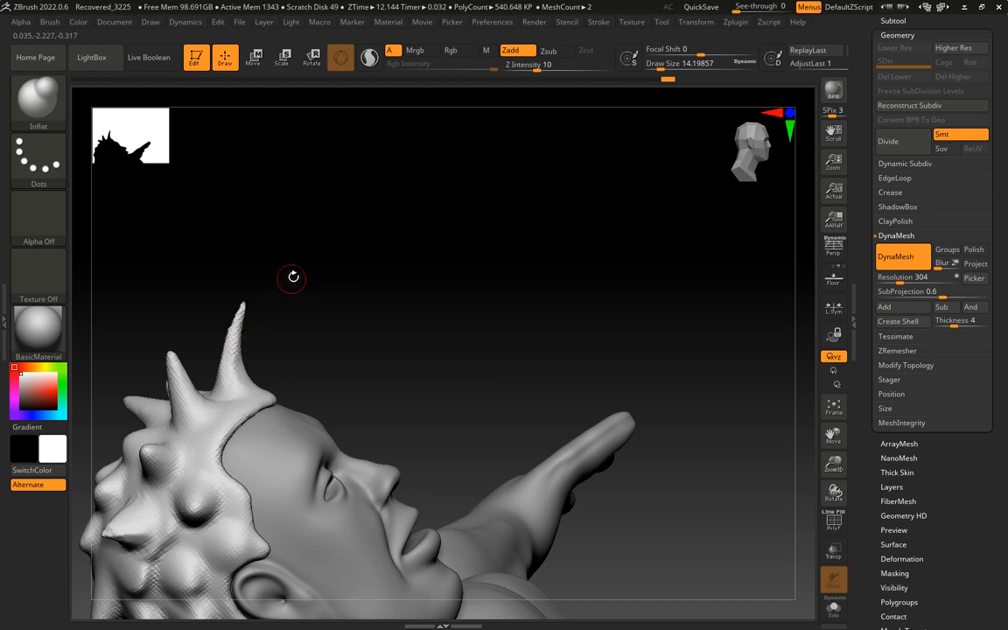
{"action": "key", "text": "s"}
{"action": "key", "text": "s"}
{"action": "left_click_drag", "start_coordinate": [303, 281], "coordinate": [309, 282]}
{"action": "mouse_move", "coordinate": [228, 361]}
{"action": "left_mouse_down"}
{"action": "mouse_move", "coordinate": [247, 308]}
{"action": "mouse_move", "coordinate": [233, 360]}
{"action": "left_mouse_up"}
{"action": "mouse_move", "coordinate": [328, 242]}
{"action": "left_mouse_down"}
{"action": "mouse_move", "coordinate": [286, 257]}
{"action": "mouse_move", "coordinate": [263, 294]}
{"action": "mouse_move", "coordinate": [264, 331]}
{"action": "mouse_move", "coordinate": [254, 314]}
{"action": "mouse_move", "coordinate": [266, 335]}
{"action": "mouse_move", "coordinate": [251, 308]}
{"action": "left_mouse_up"}
{"action": "left_click_drag", "start_coordinate": [334, 205], "coordinate": [449, 231]}
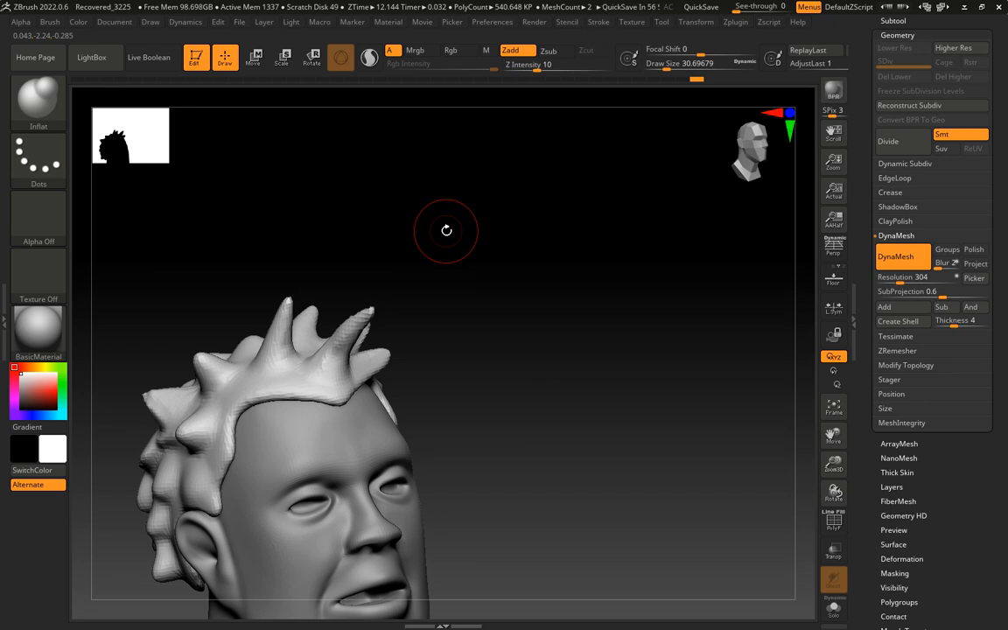
Show the hair's wireframe and run ZRemesher on it with the Same polygon count option
{"action": "left_click", "coordinate": [890, 348]}
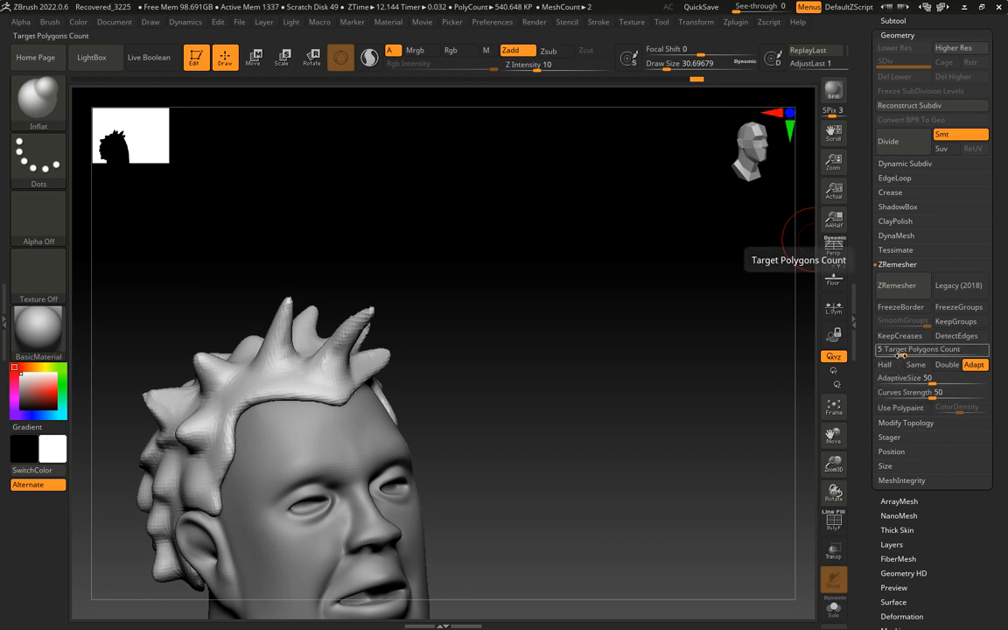
{"action": "key", "text": "shift+f"}
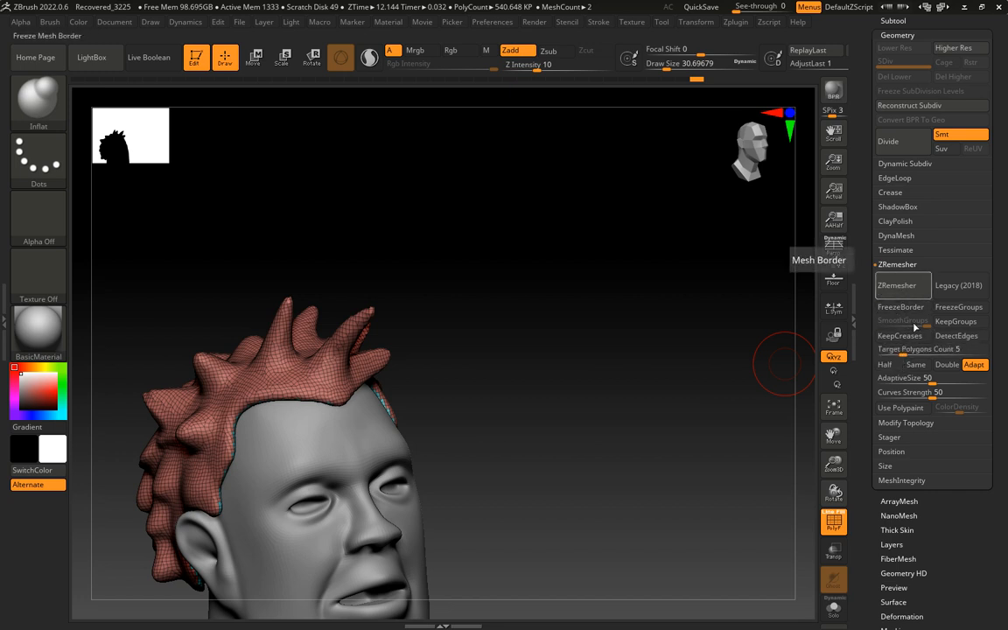
{"action": "left_click", "coordinate": [915, 365]}
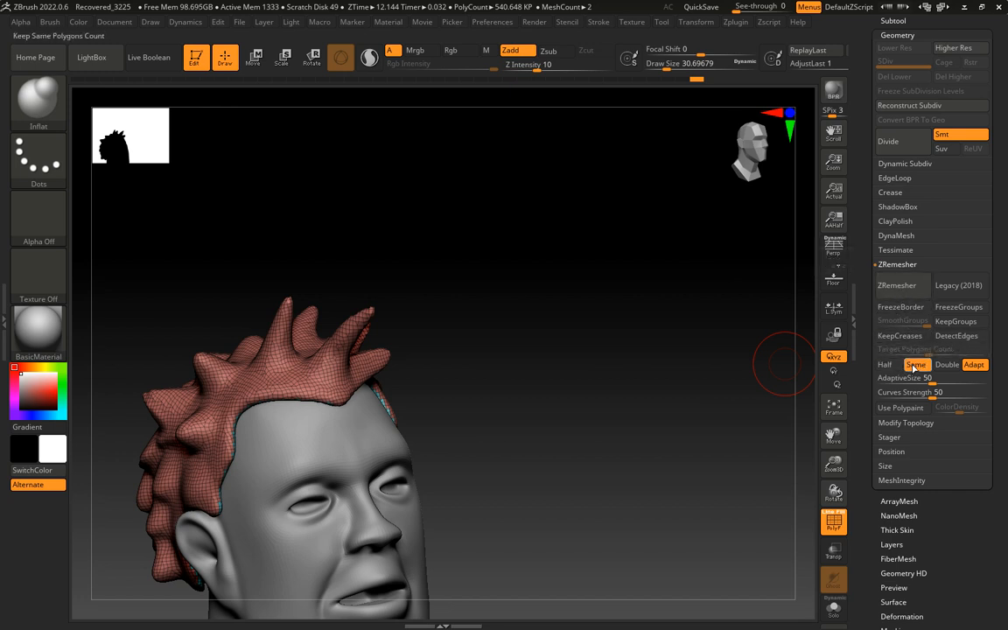
{"action": "left_click", "coordinate": [896, 285]}
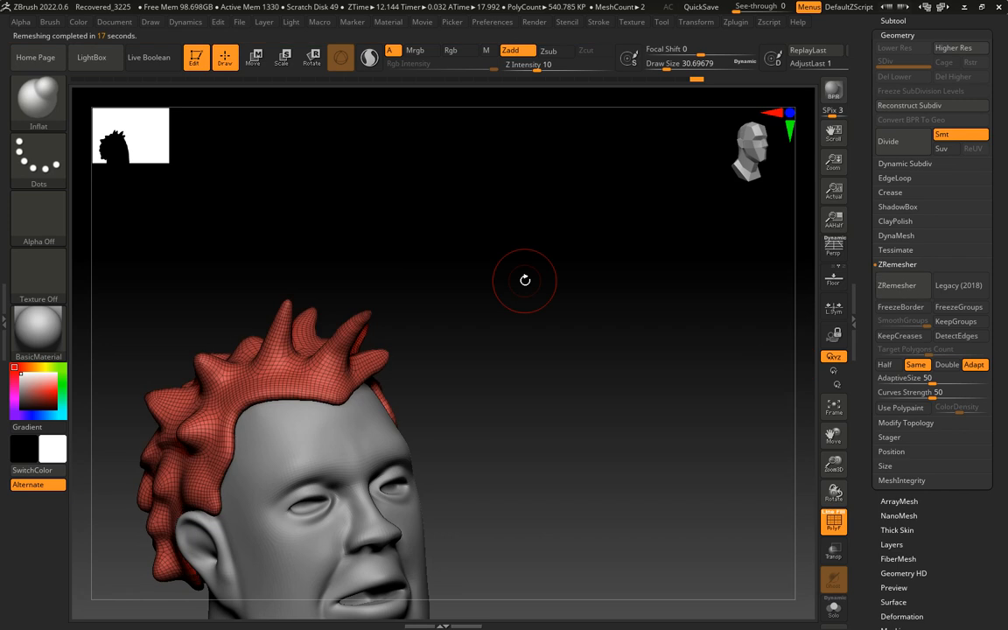
Examine the remeshed hair on the whole figure and around the head
{"action": "left_click_drag", "start_coordinate": [524, 272], "coordinate": [805, 270]}
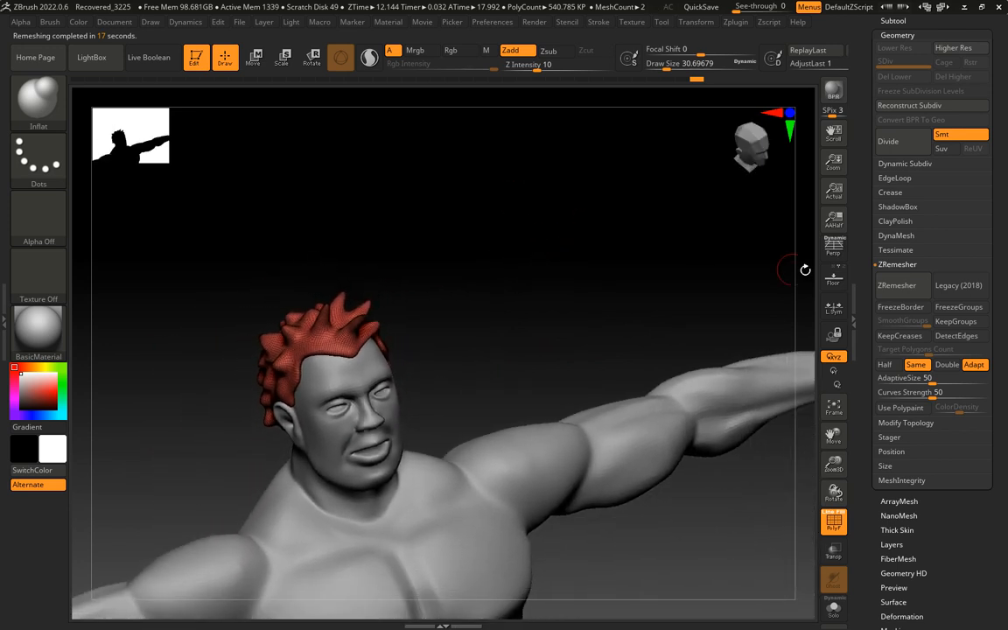
{"action": "left_click_drag", "start_coordinate": [476, 273], "coordinate": [176, 482]}
{"action": "left_click_drag", "start_coordinate": [487, 264], "coordinate": [494, 218]}
{"action": "left_click_drag", "start_coordinate": [490, 216], "coordinate": [455, 200], "text": "alt"}
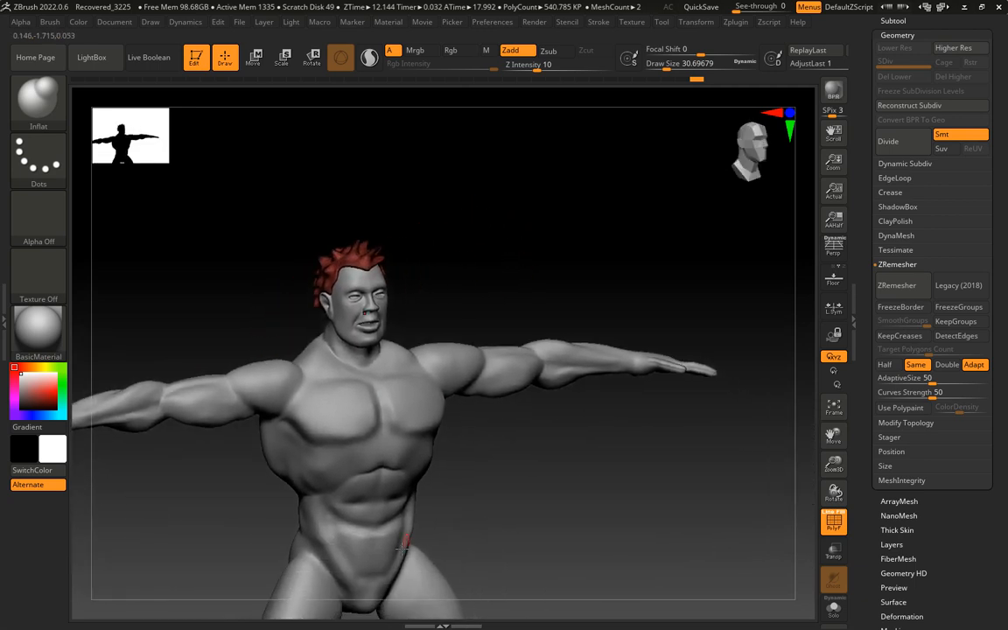
{"action": "left_click_drag", "start_coordinate": [540, 511], "coordinate": [523, 437], "text": "alt"}
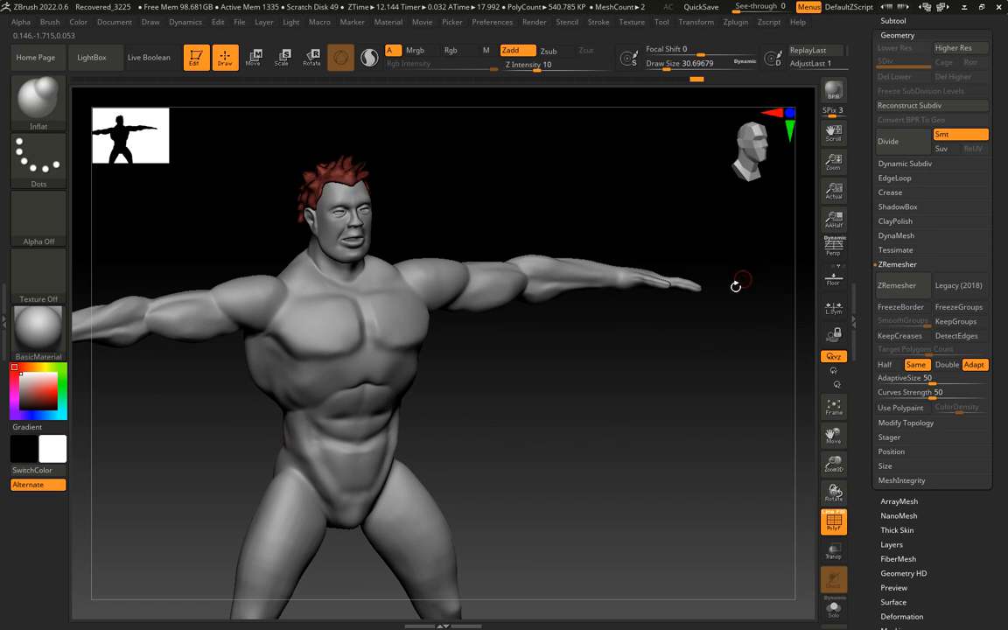
{"action": "mouse_move", "coordinate": [686, 384]}
{"action": "left_mouse_down"}
{"action": "mouse_move", "coordinate": [645, 383]}
{"action": "mouse_move", "coordinate": [630, 363]}
{"action": "mouse_move", "coordinate": [570, 383]}
{"action": "mouse_move", "coordinate": [612, 355]}
{"action": "mouse_move", "coordinate": [643, 561]}
{"action": "left_mouse_up"}
{"action": "left_click_drag", "start_coordinate": [515, 217], "coordinate": [652, 279]}
Select the bannon_basicbody4 subtool and drop its geometry to subdivision level 1
{"action": "left_click_drag", "start_coordinate": [871, 211], "coordinate": [872, 490]}
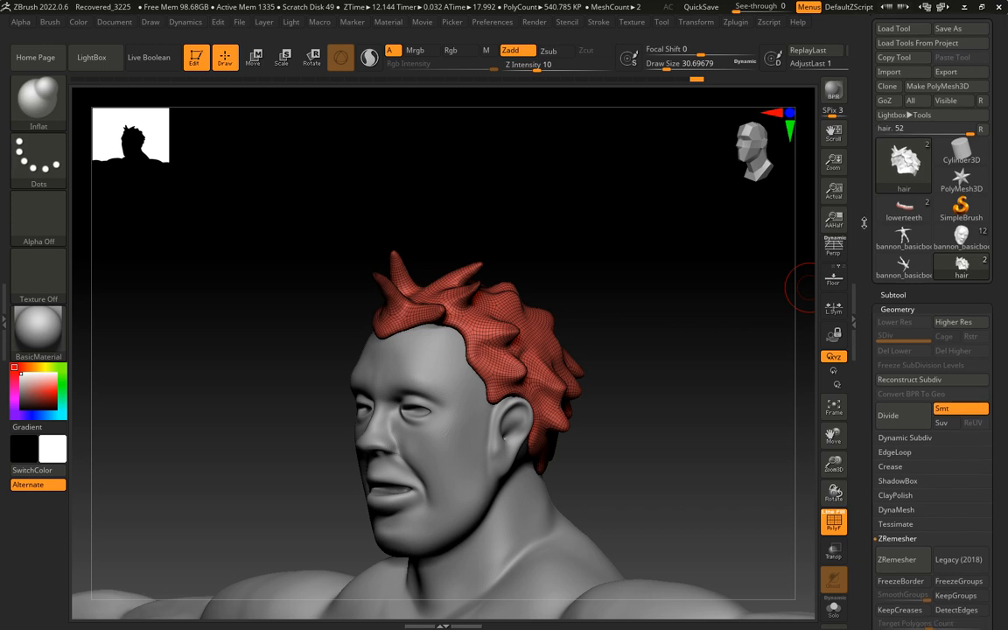
{"action": "left_click", "coordinate": [883, 306]}
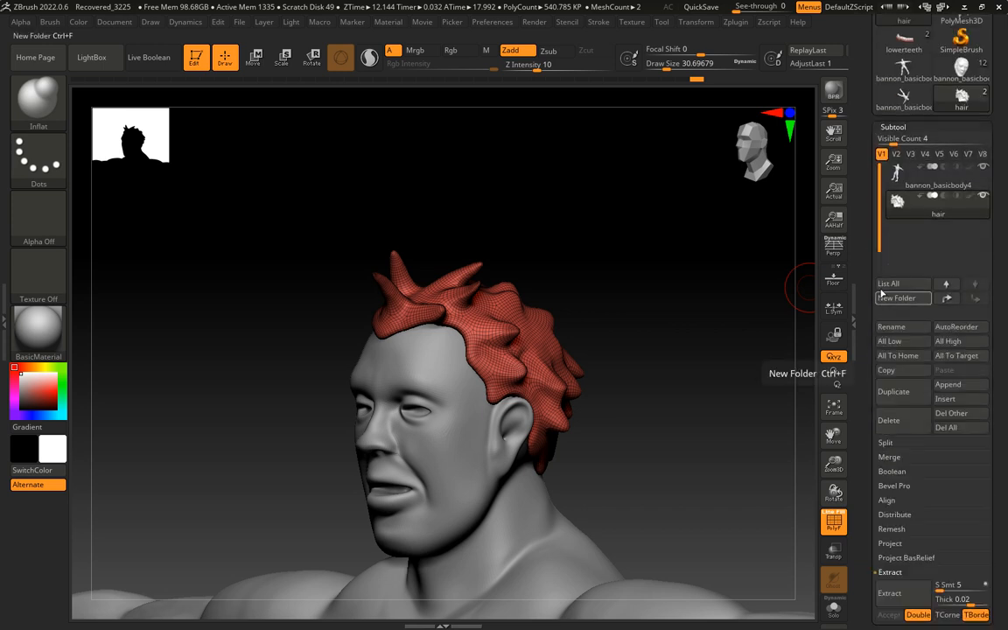
{"action": "scroll", "coordinate": [875, 212], "scroll_direction": "up", "scroll_amount": 1}
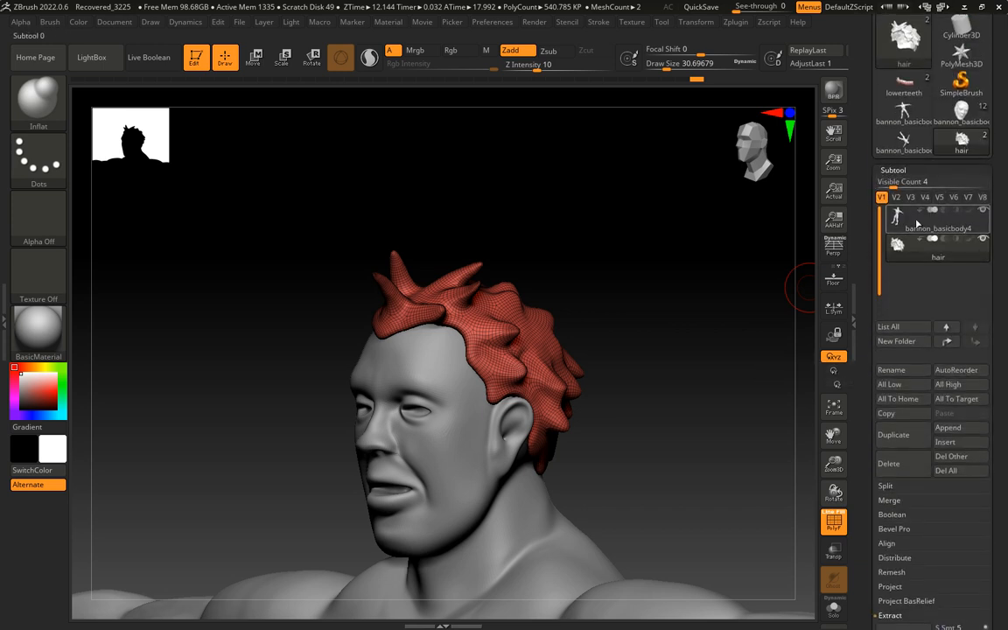
{"action": "left_click", "coordinate": [917, 224]}
{"action": "scroll", "coordinate": [887, 328], "scroll_direction": "down", "scroll_amount": 3}
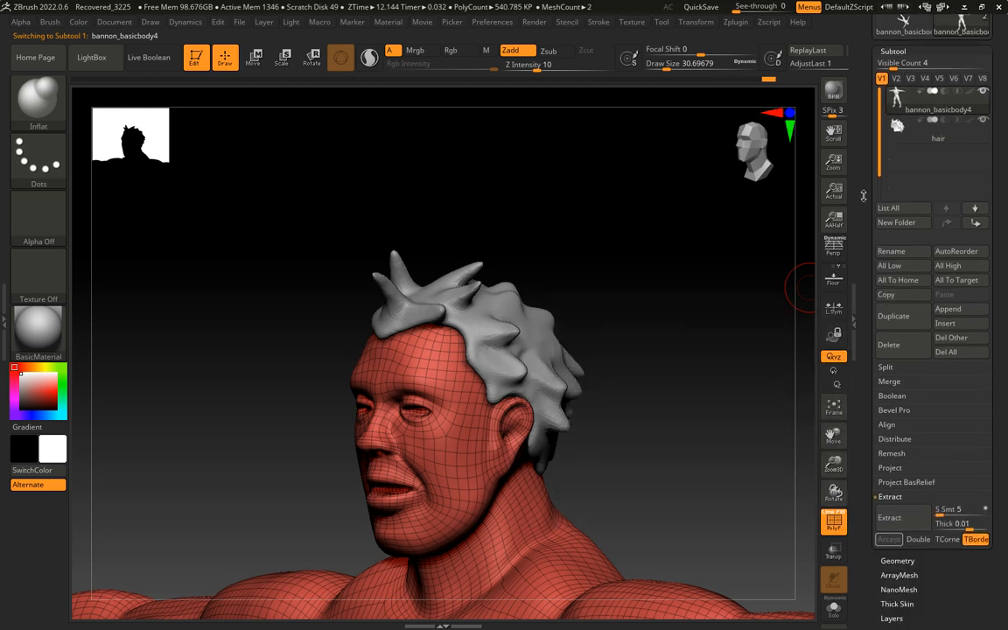
{"action": "scroll", "coordinate": [887, 341], "scroll_direction": "down", "scroll_amount": 4}
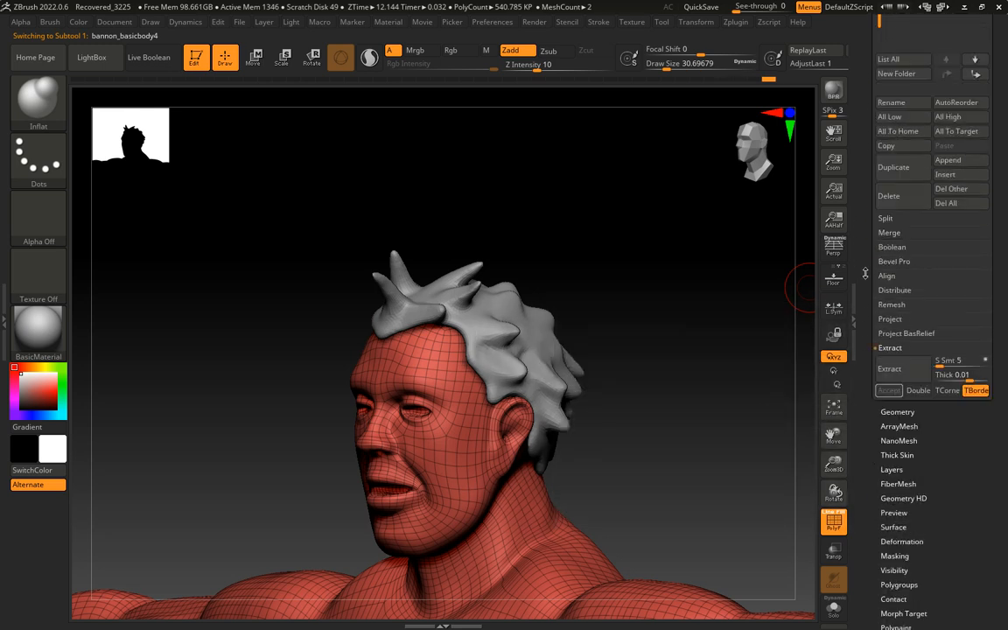
{"action": "left_click", "coordinate": [881, 412]}
{"action": "scroll", "coordinate": [875, 296], "scroll_direction": "up", "scroll_amount": 4}
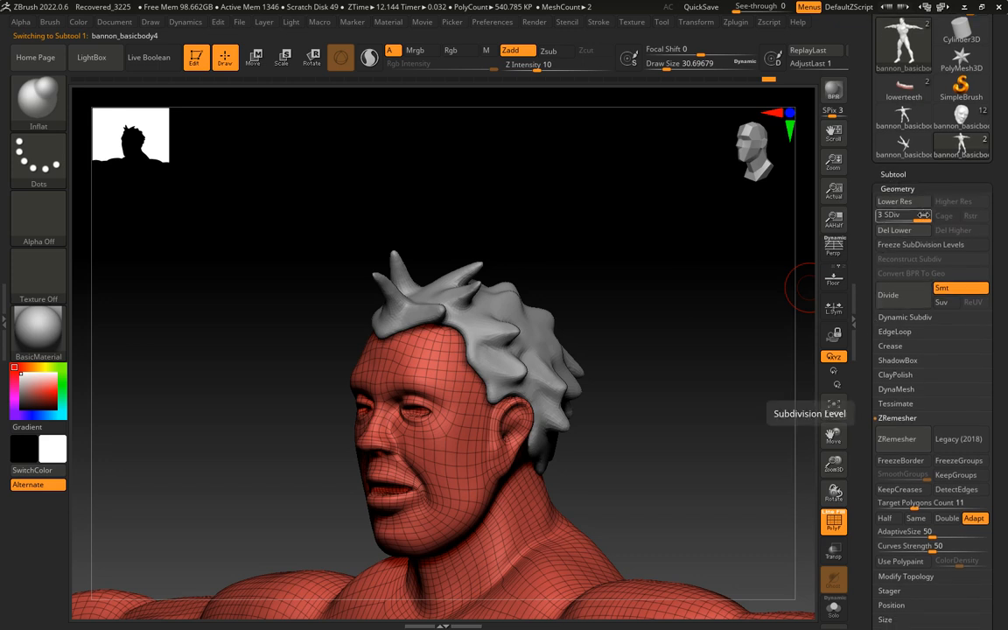
{"action": "left_click_drag", "start_coordinate": [920, 217], "coordinate": [880, 217]}
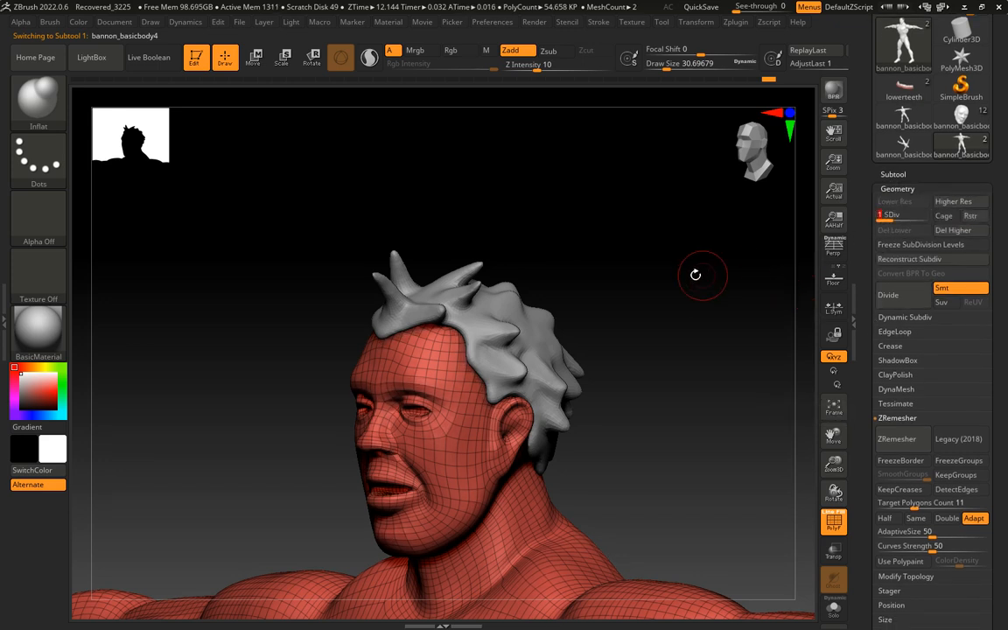
{"action": "left_click_drag", "start_coordinate": [685, 251], "coordinate": [710, 260]}
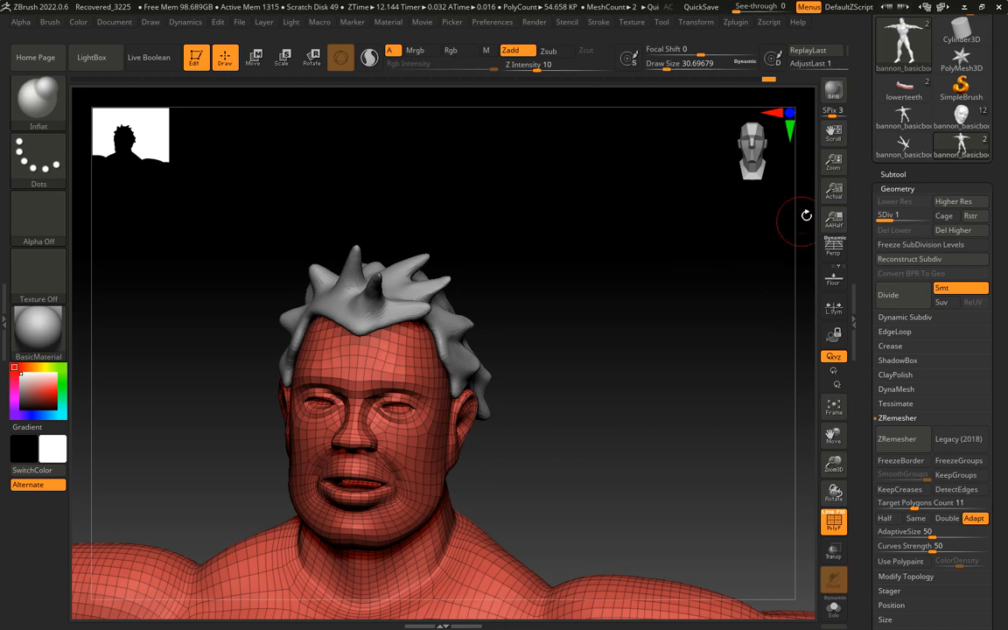
Try to unwrap the body with UV Master using Symmetry, and try to flatten its UVs
{"action": "scroll", "coordinate": [874, 221], "scroll_direction": "up", "scroll_amount": 3}
{"action": "scroll", "coordinate": [874, 221], "scroll_direction": "up", "scroll_amount": 1}
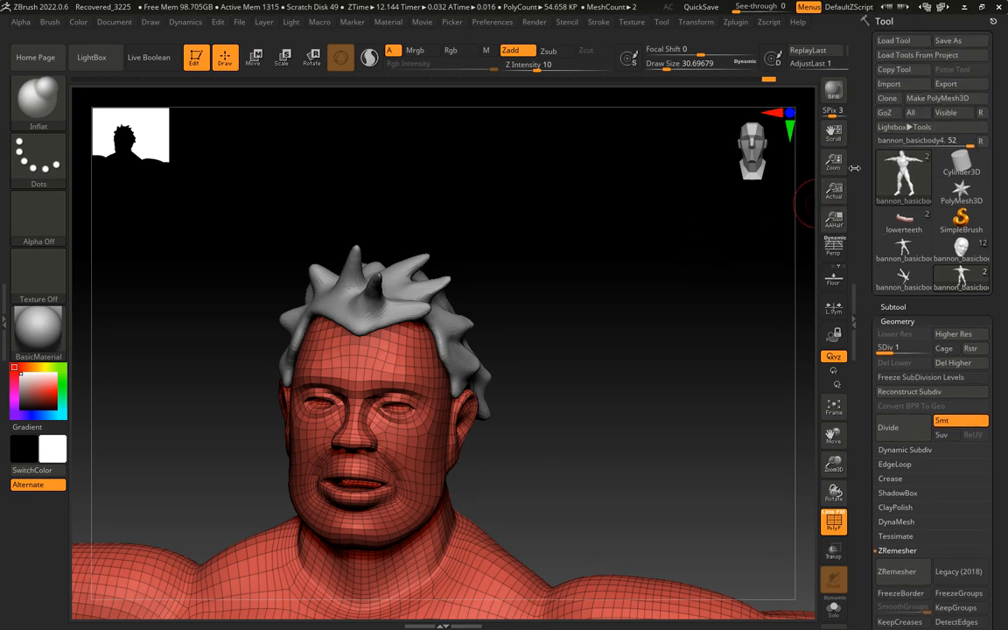
{"action": "left_click", "coordinate": [736, 22]}
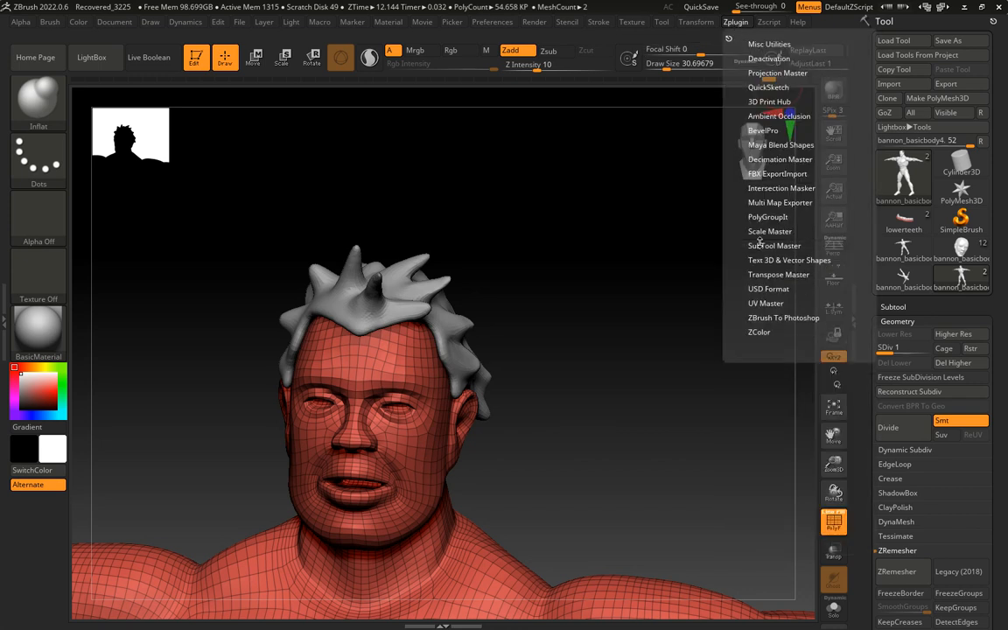
{"action": "left_click", "coordinate": [757, 303]}
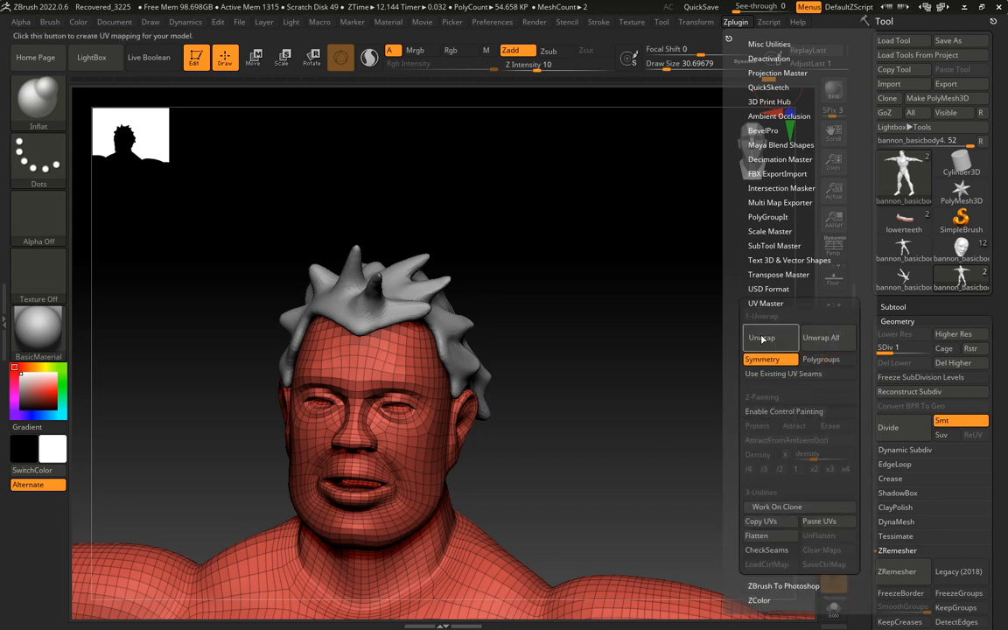
{"action": "left_click", "coordinate": [760, 342]}
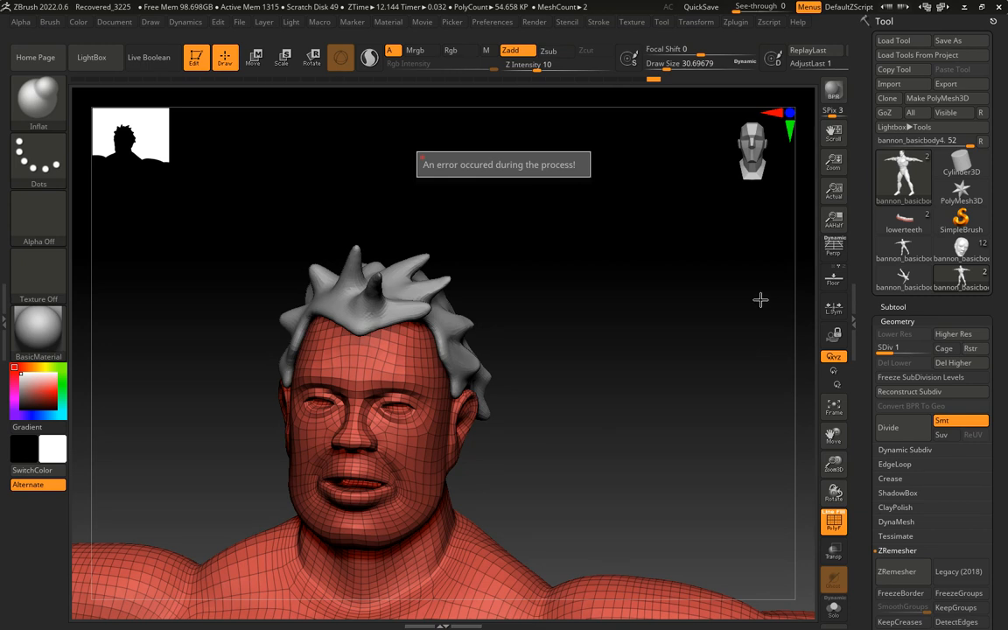
{"action": "left_click", "coordinate": [738, 22]}
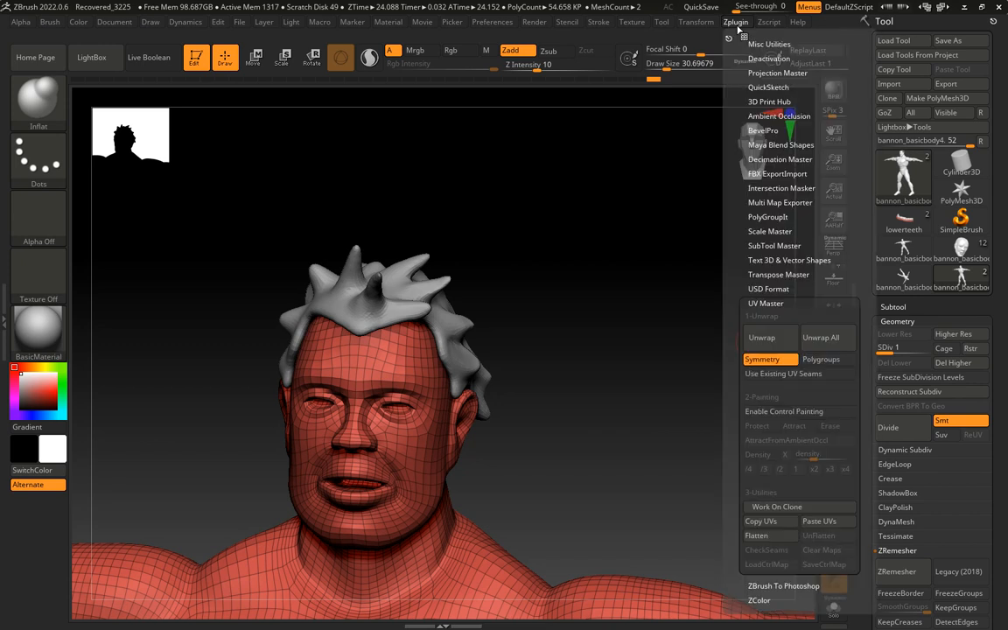
{"action": "left_click", "coordinate": [767, 537]}
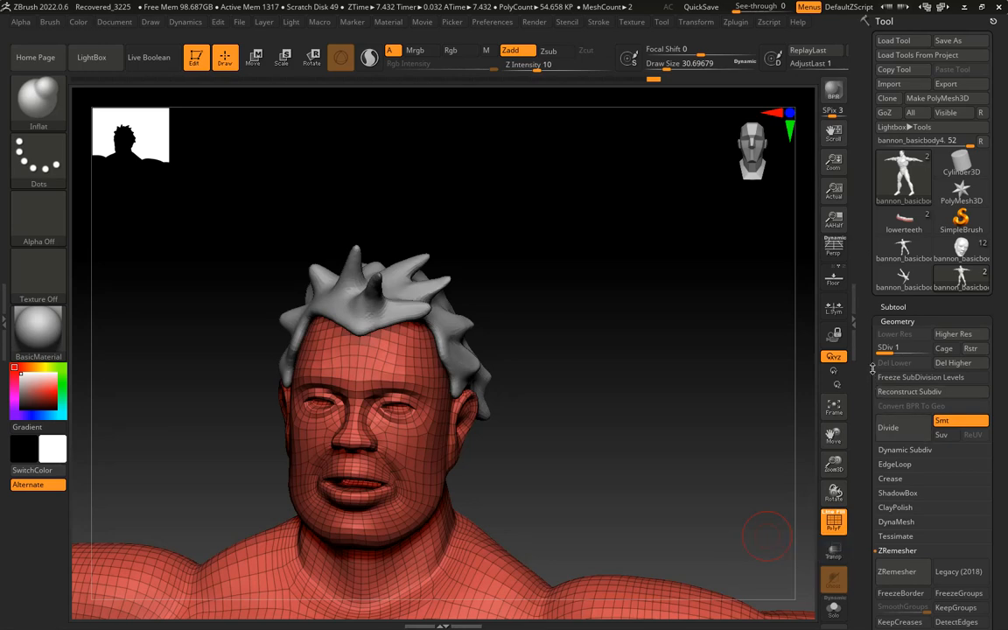
Delete the body's higher subdivision levels and retry the UV Master unwrap with Symmetry
{"action": "left_click_drag", "start_coordinate": [728, 387], "coordinate": [675, 365]}
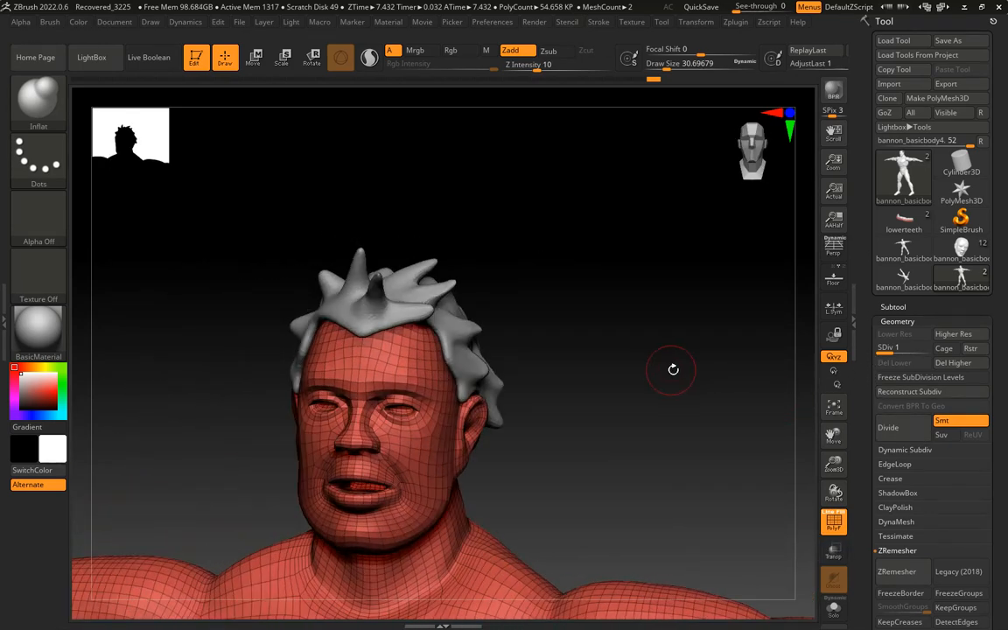
{"action": "left_click", "coordinate": [956, 365]}
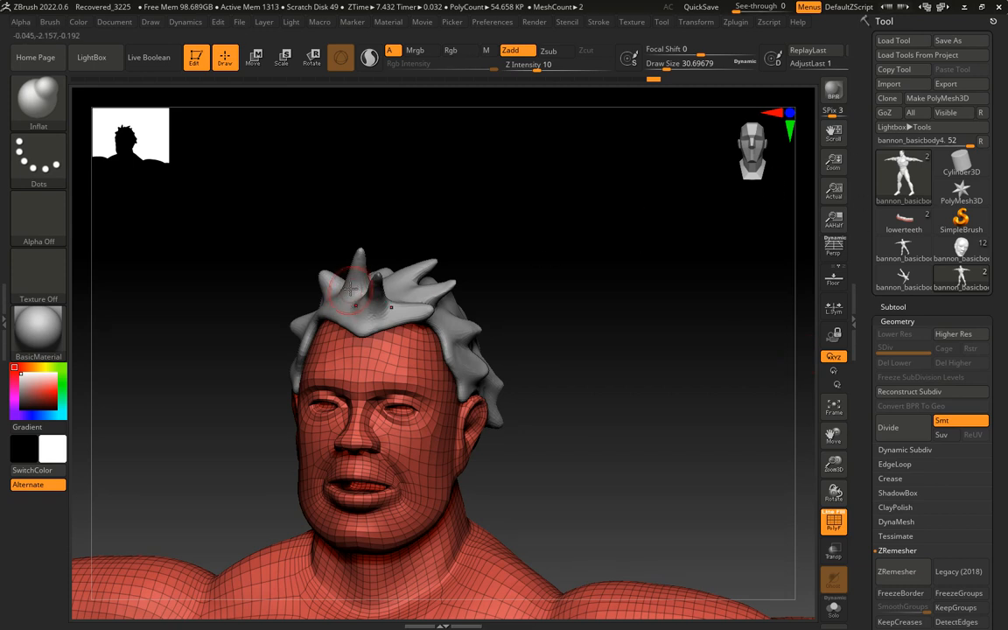
{"action": "left_click", "coordinate": [735, 22]}
{"action": "left_click", "coordinate": [761, 337]}
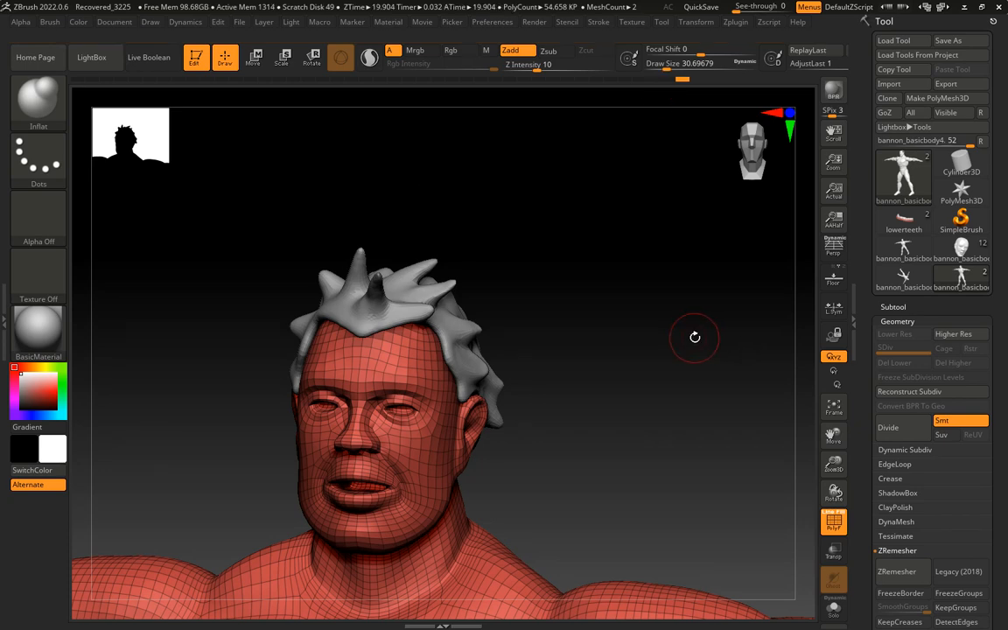
Try to flatten the whole body's UVs with UV Master to check the new unwrap
{"action": "left_click_drag", "start_coordinate": [693, 337], "coordinate": [609, 258]}
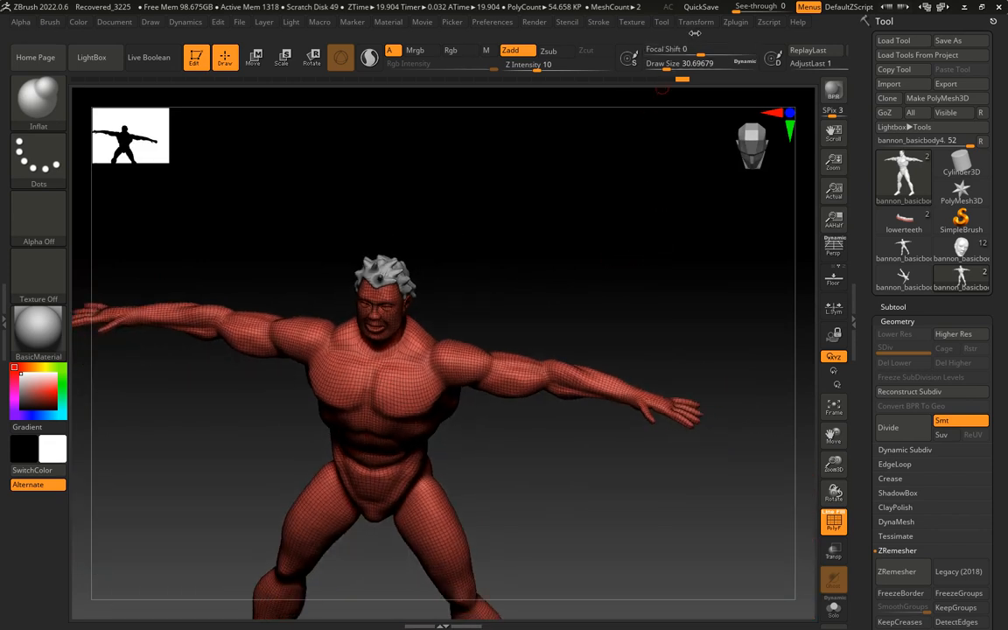
{"action": "left_click", "coordinate": [748, 24]}
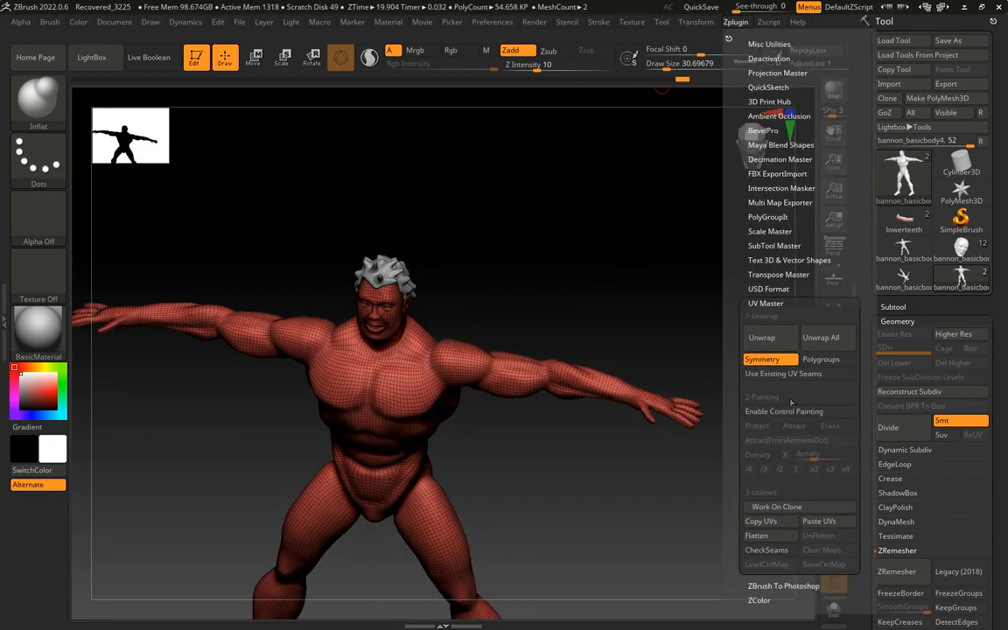
{"action": "left_click", "coordinate": [758, 536]}
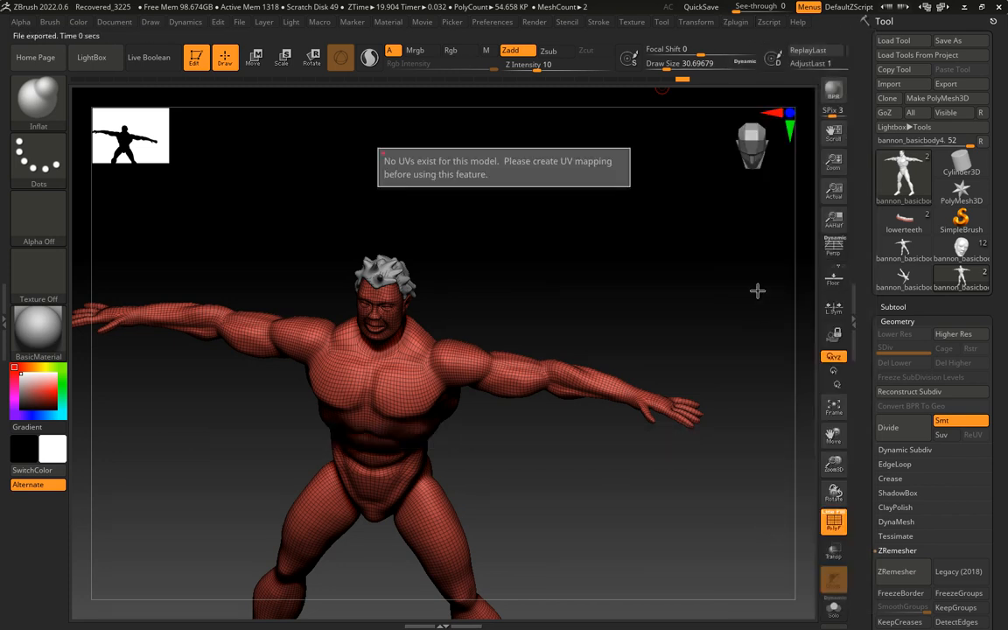
{"action": "left_click_drag", "start_coordinate": [733, 313], "coordinate": [760, 275]}
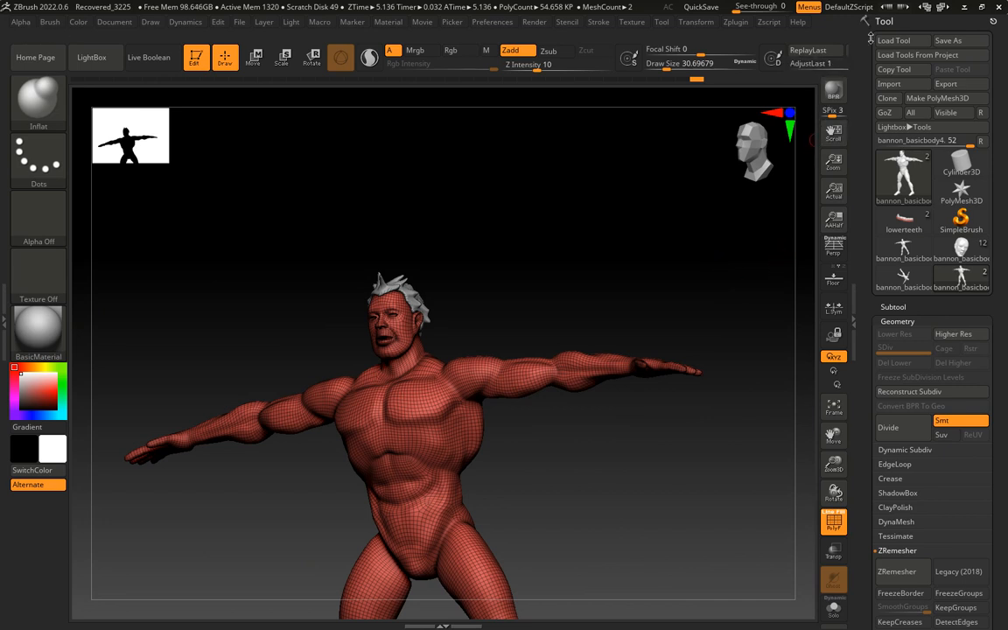
Save the figure as a new tool file named bannon_basicbody5 in the spring23 folder
{"action": "left_click", "coordinate": [735, 22]}
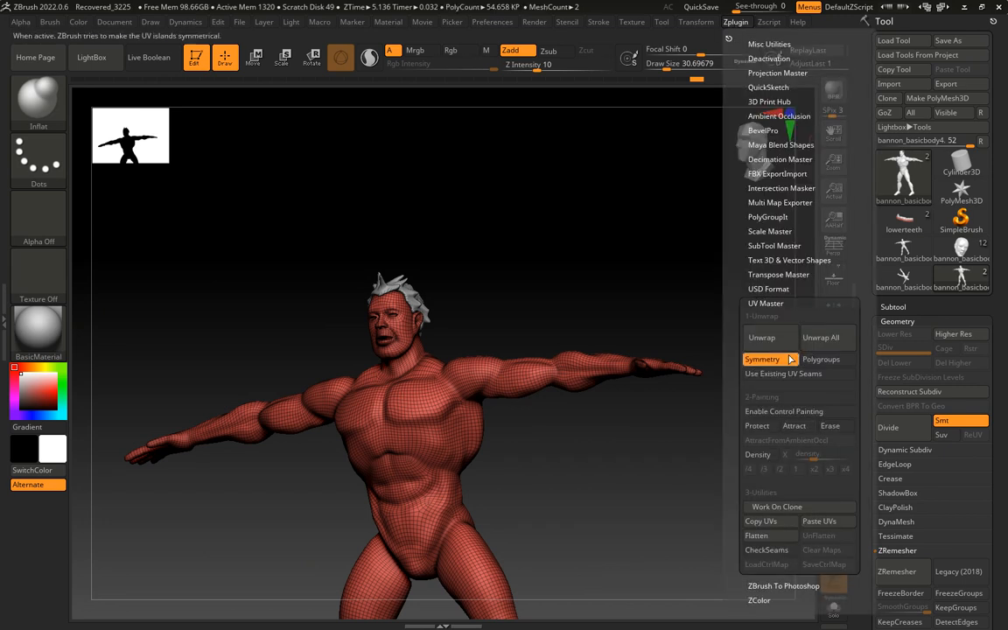
{"action": "left_click", "coordinate": [772, 246]}
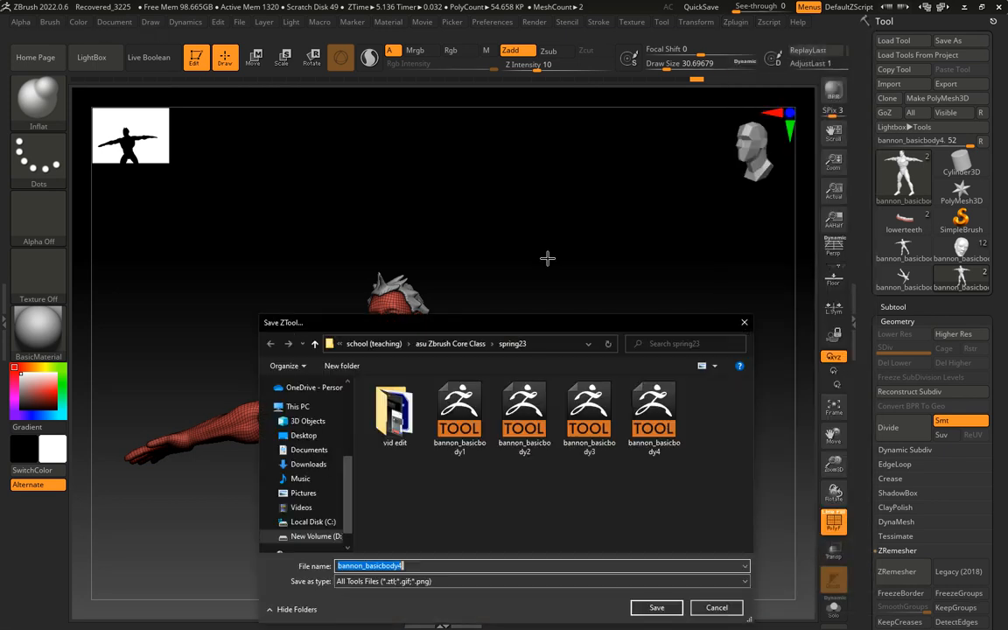
{"action": "left_click", "coordinate": [410, 564]}
{"action": "key", "text": "BackSpace"}
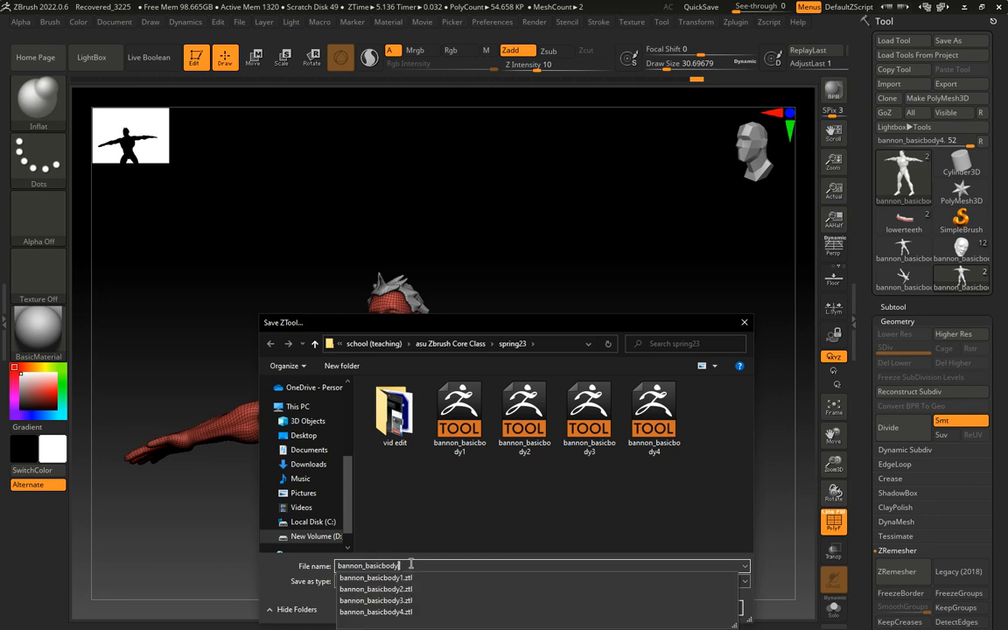
{"action": "type", "text": "5"}
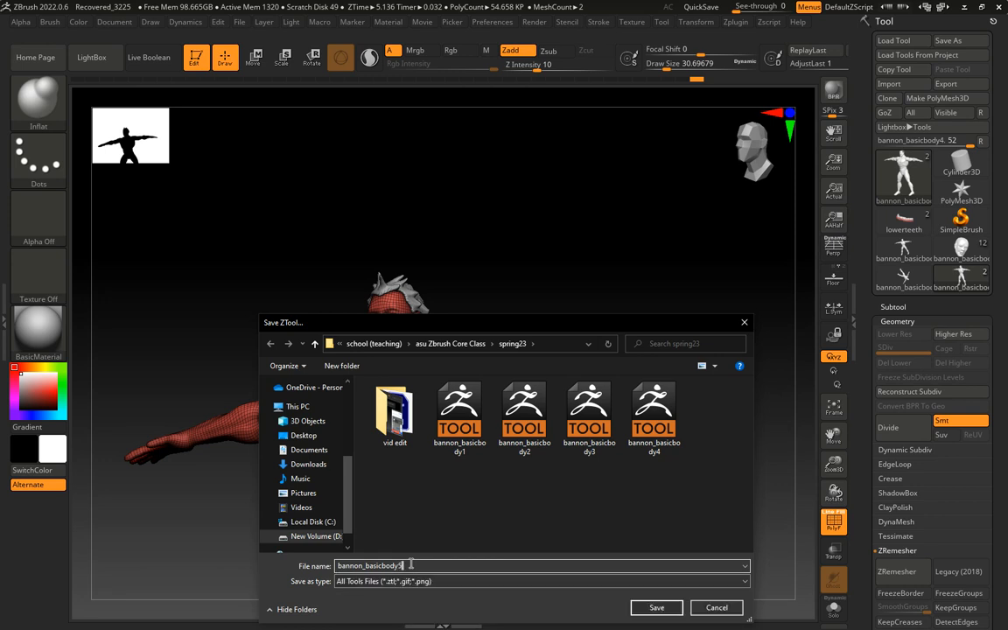
{"action": "left_click", "coordinate": [658, 609]}
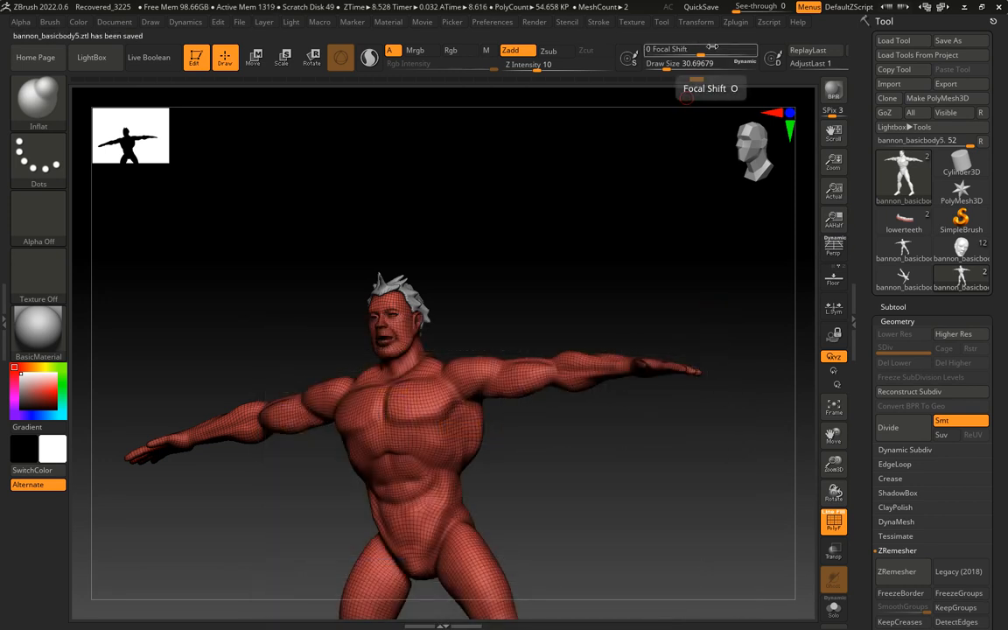
Restart ZBrush without saving the project and load the bannon_basicbody5 tool from the spring23 folder
{"action": "left_click", "coordinate": [998, 6]}
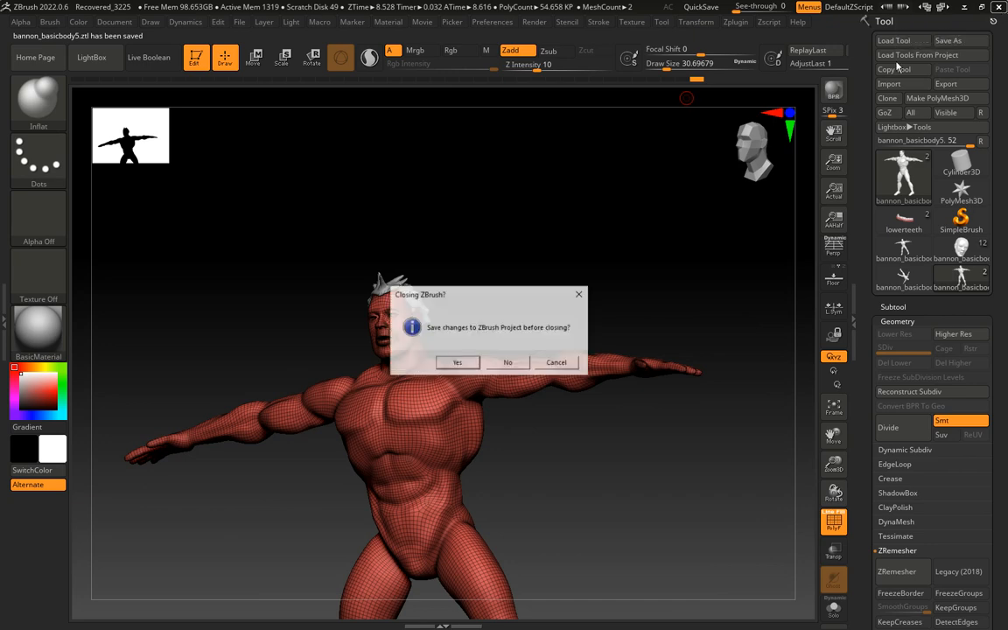
{"action": "left_click", "coordinate": [508, 362]}
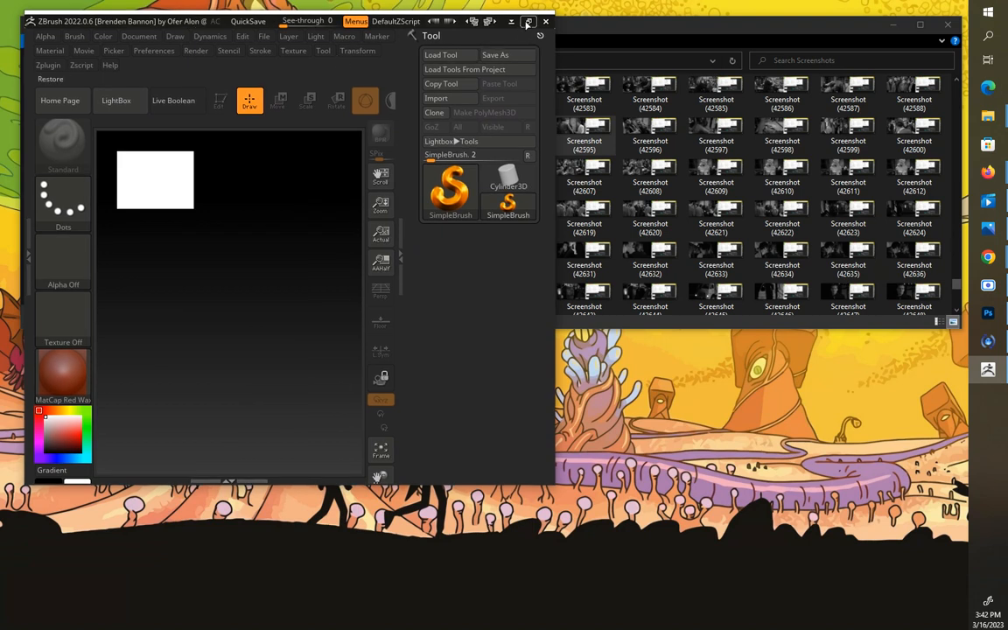
{"action": "left_click", "coordinate": [528, 22]}
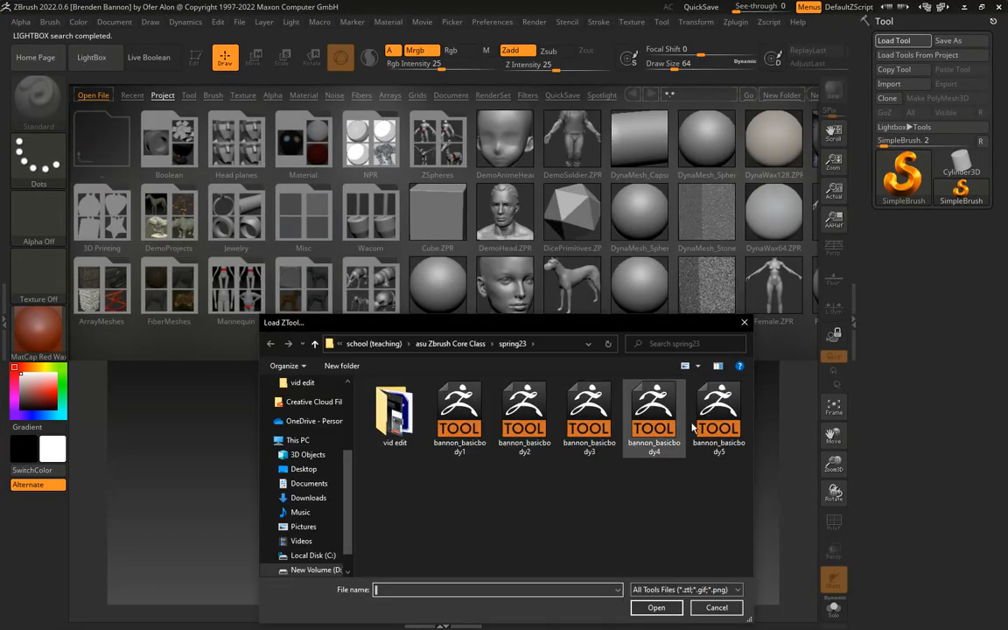
{"action": "left_click", "coordinate": [717, 411]}
{"action": "left_click", "coordinate": [654, 607]}
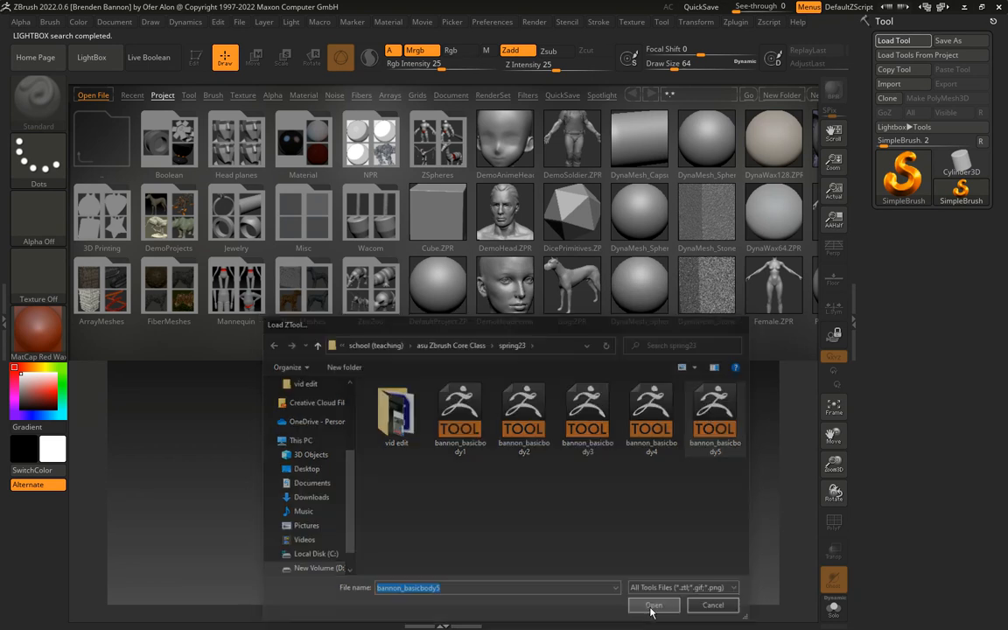
Draw the loaded figure upright on the canvas in Edit mode and hide LightBox
{"action": "mouse_move", "coordinate": [418, 409]}
{"action": "left_mouse_down"}
{"action": "mouse_move", "coordinate": [427, 472]}
{"action": "mouse_move", "coordinate": [414, 484]}
{"action": "left_mouse_up"}
{"action": "left_click", "coordinate": [195, 58]}
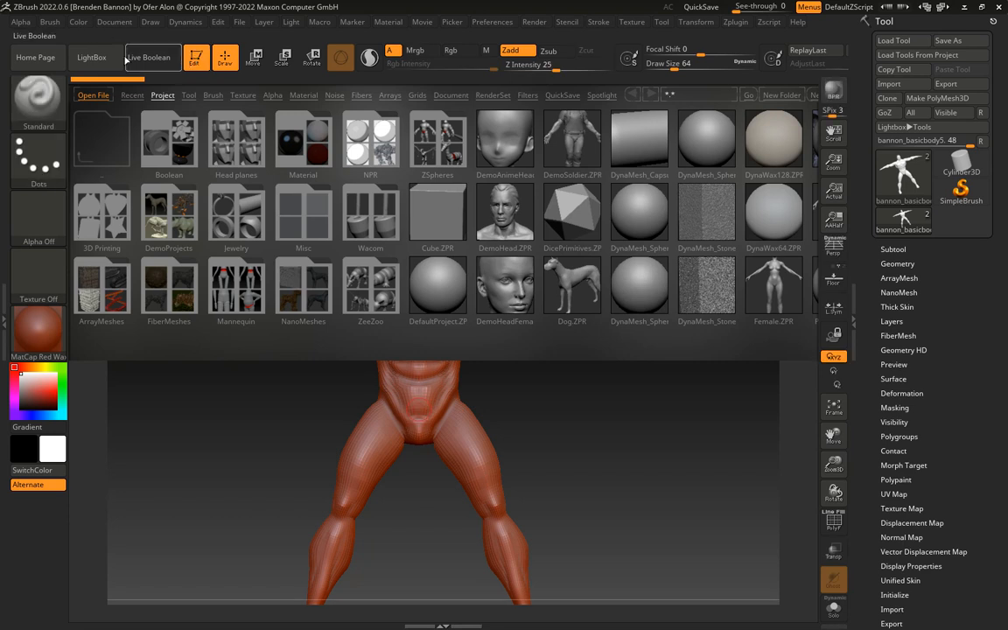
{"action": "left_click", "coordinate": [92, 57]}
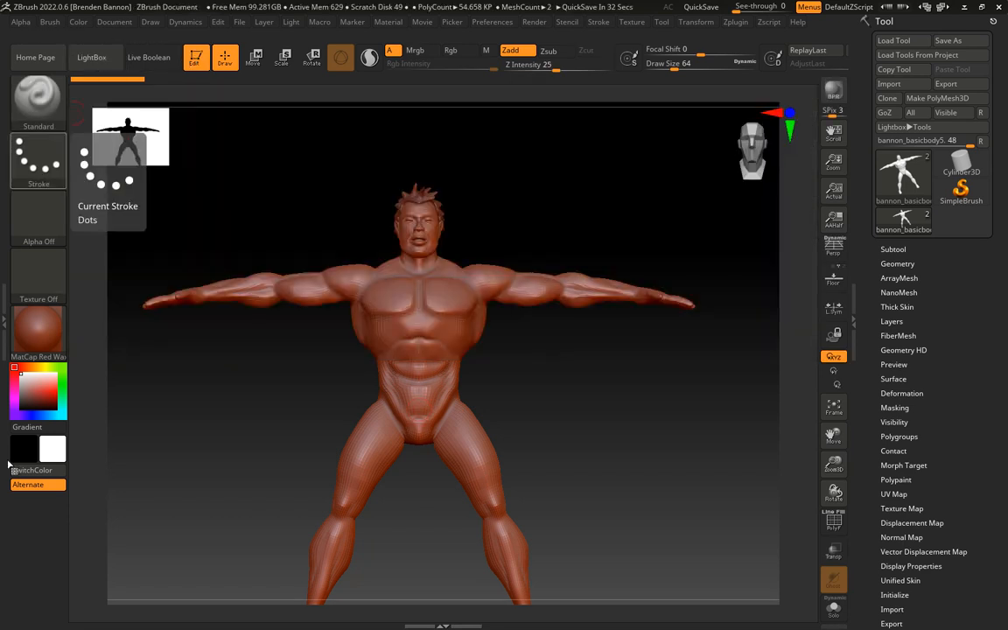
Switch the figure's material to BasicMaterial and show its subtool list
{"action": "left_click", "coordinate": [38, 332]}
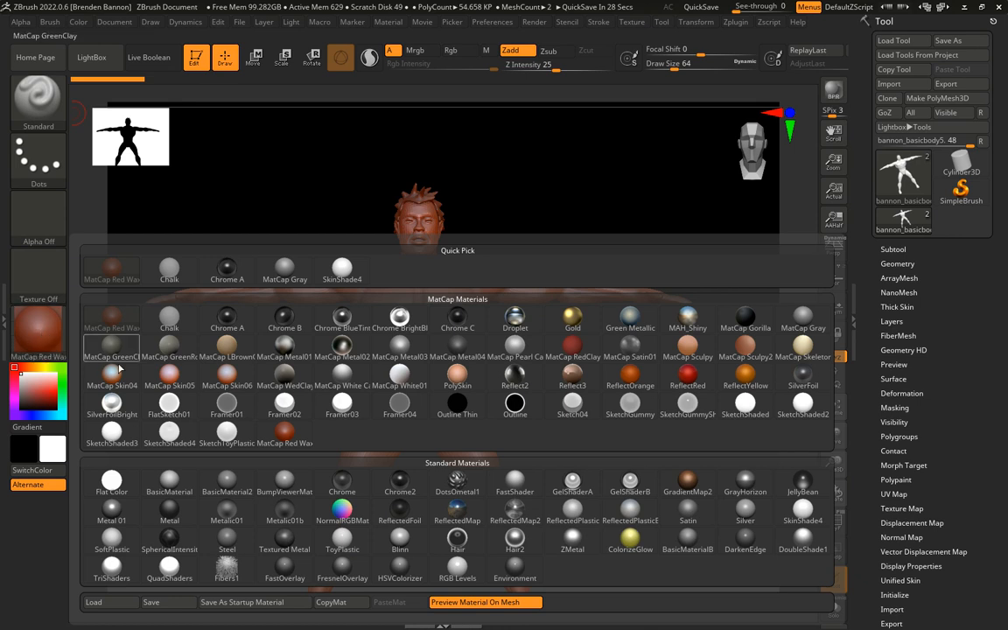
{"action": "left_click", "coordinate": [169, 480]}
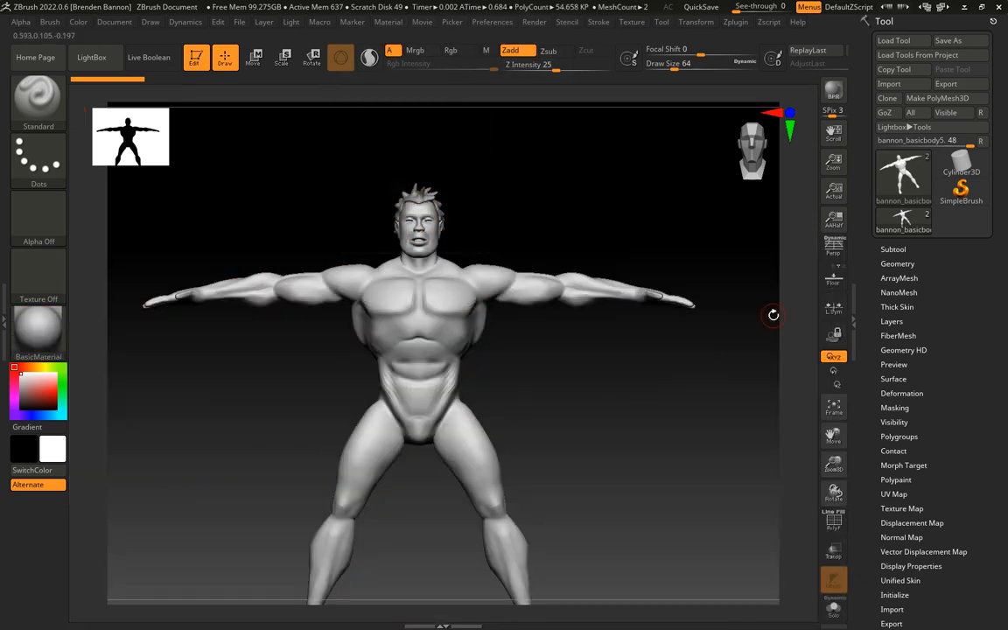
{"action": "left_click", "coordinate": [892, 249]}
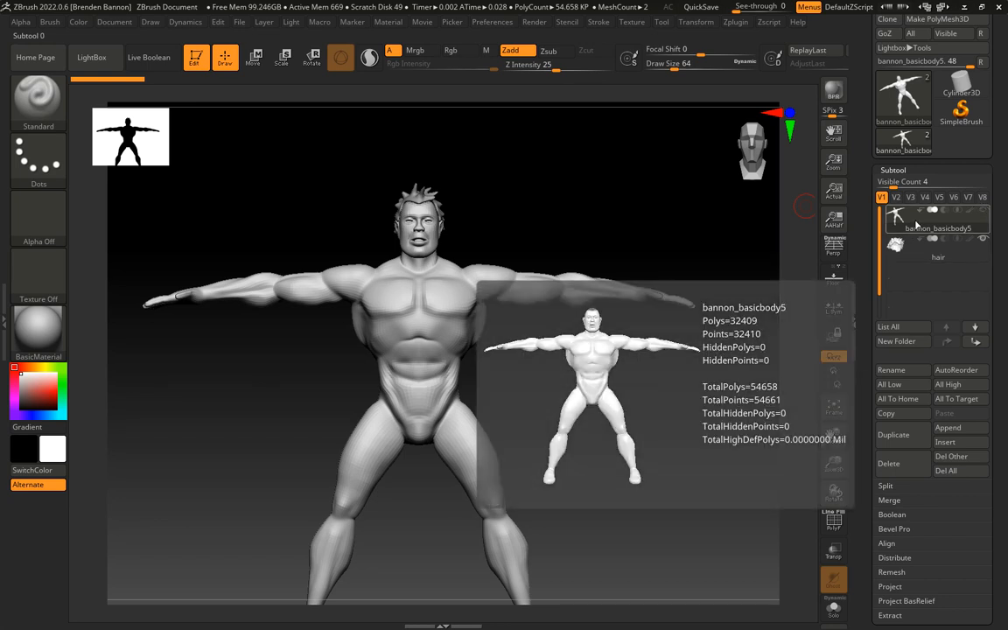
Try to unwrap the body subtool with UV Master, keeping Symmetry enabled
{"action": "left_click", "coordinate": [735, 22]}
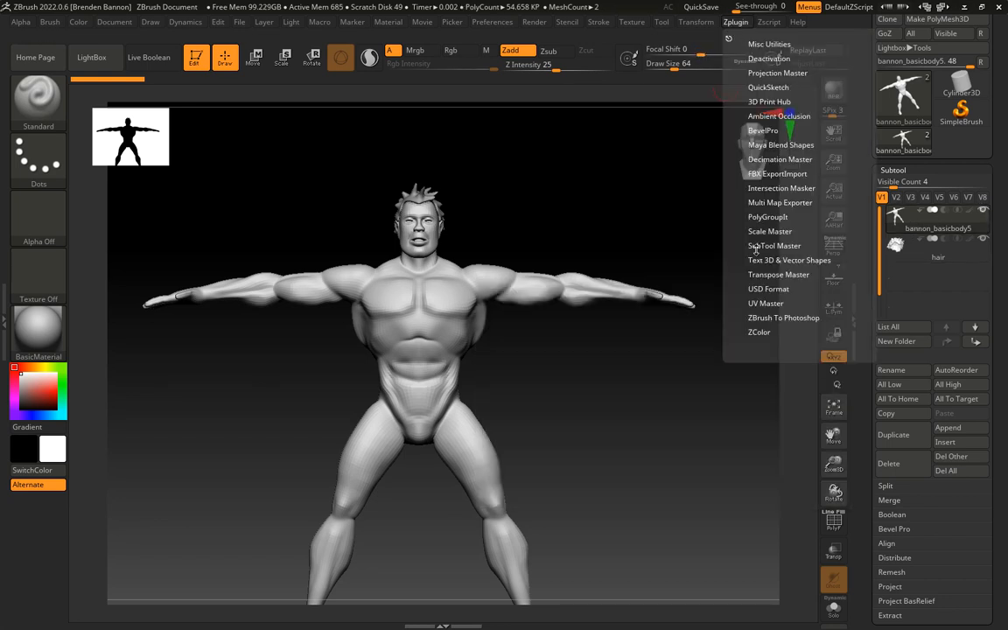
{"action": "left_click", "coordinate": [753, 303]}
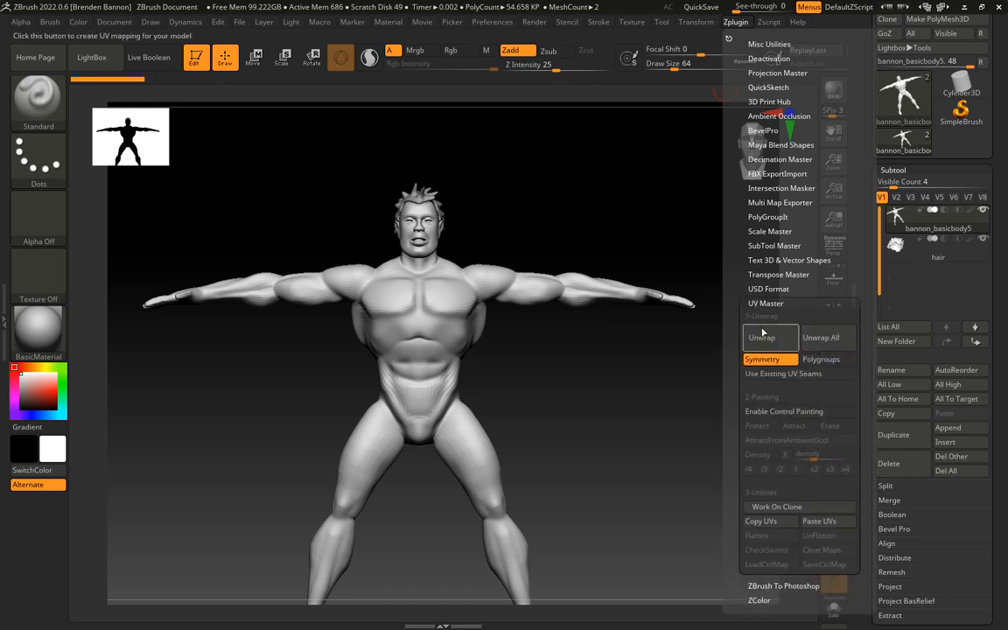
{"action": "left_click", "coordinate": [761, 337]}
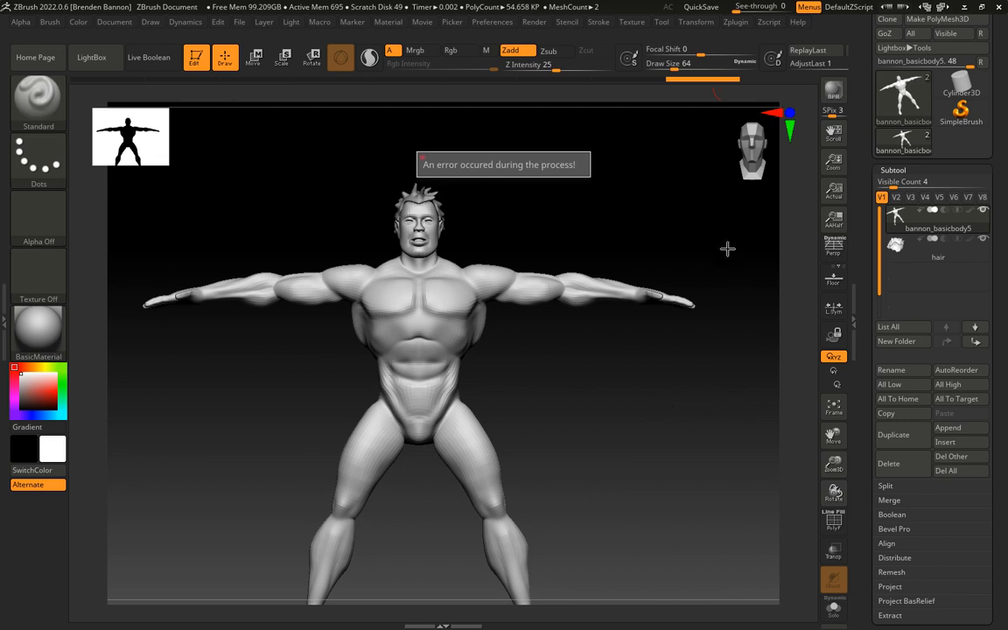
Clear any mask on the body, invert the mask on and off, and retry the symmetrical UV Master unwrap
{"action": "key", "text": "ctrl"}
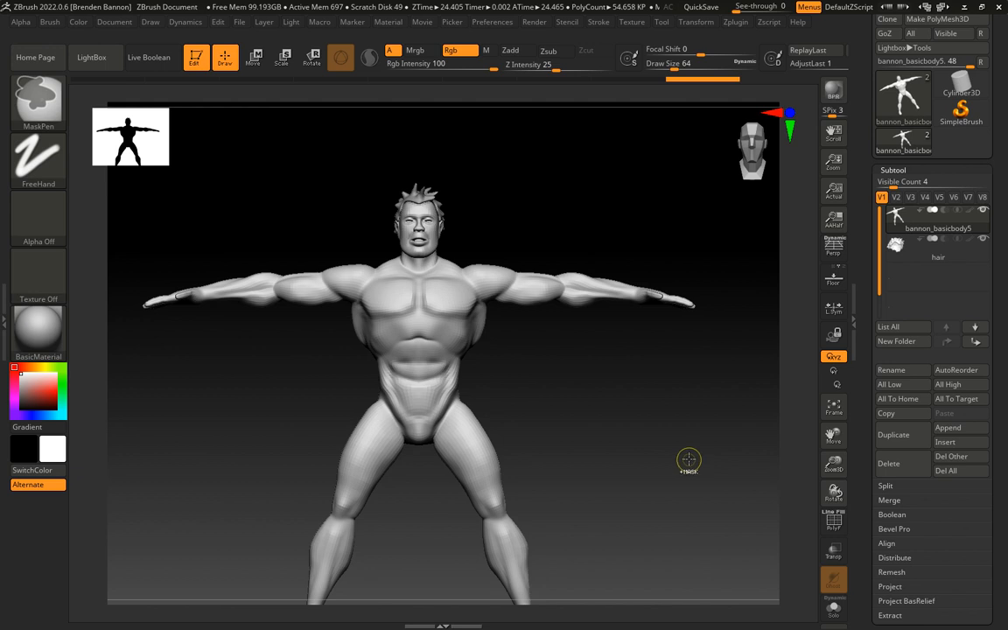
{"action": "left_click_drag", "start_coordinate": [575, 382], "coordinate": [662, 425], "text": "ctrl"}
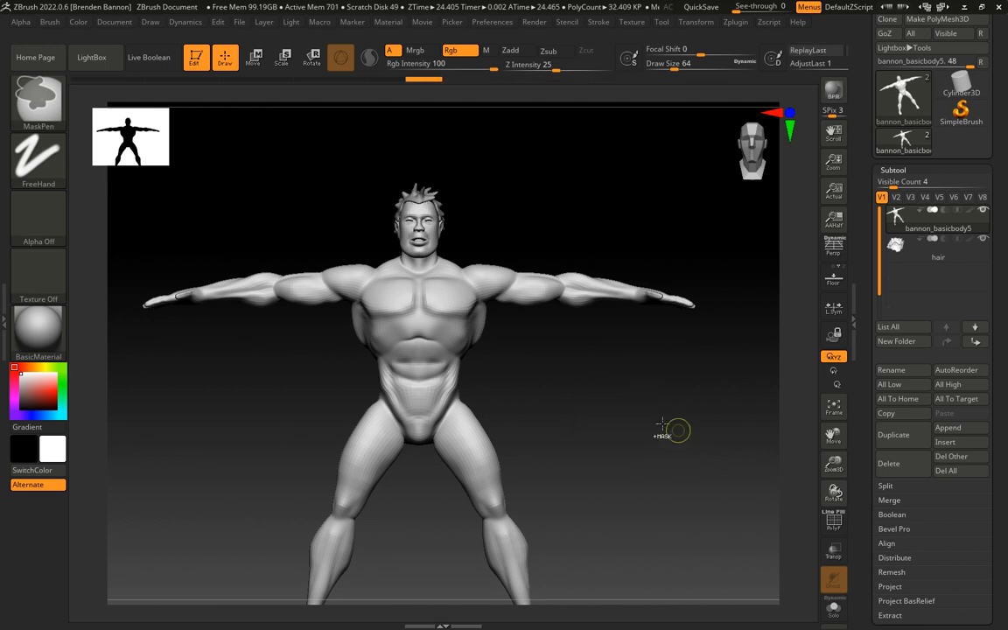
{"action": "left_click", "coordinate": [603, 398], "text": "ctrl"}
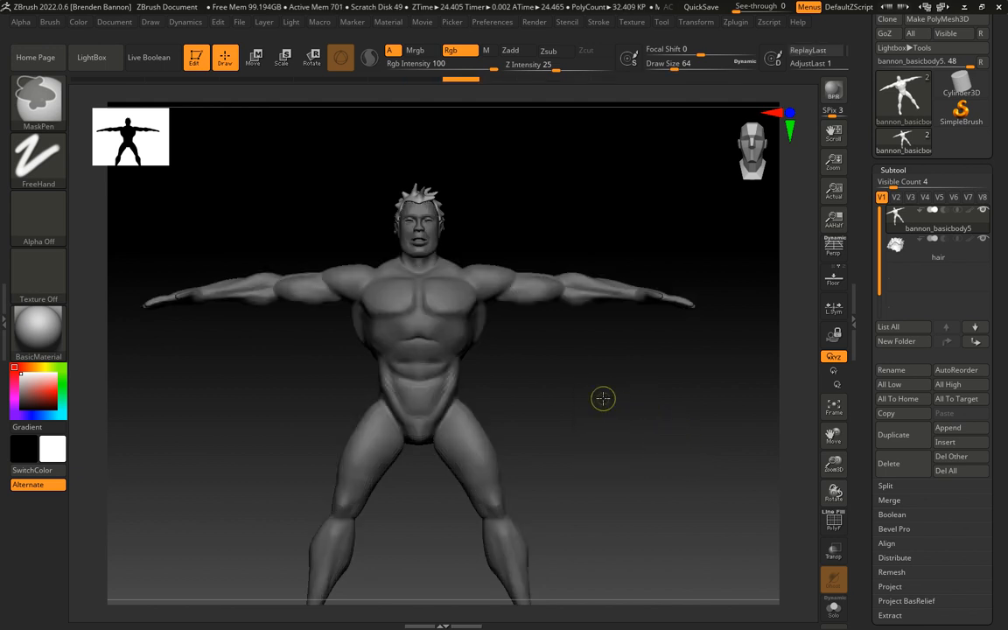
{"action": "left_click", "coordinate": [602, 398], "text": "ctrl"}
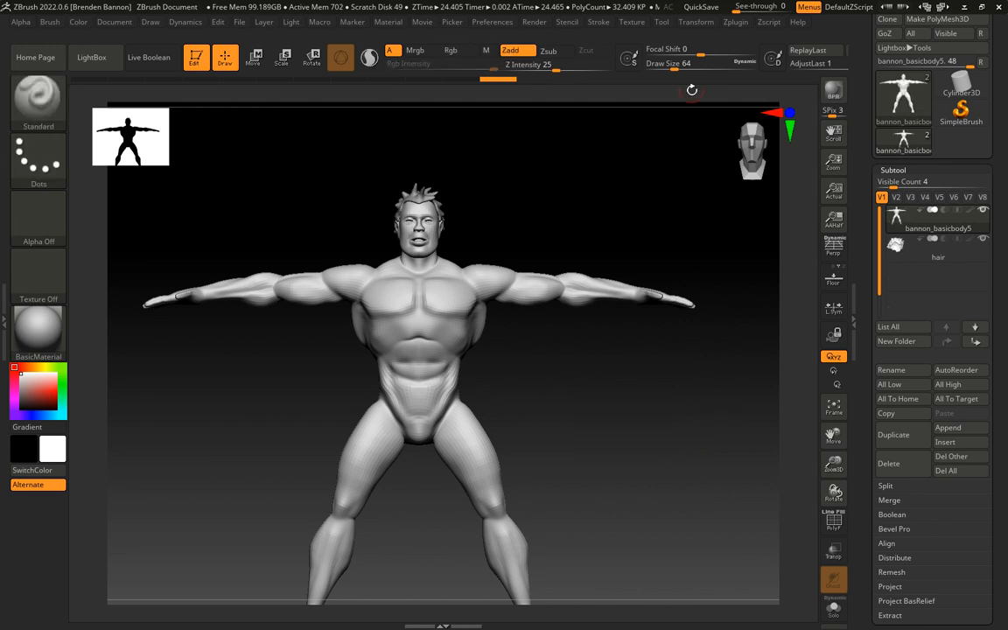
{"action": "left_click", "coordinate": [738, 23]}
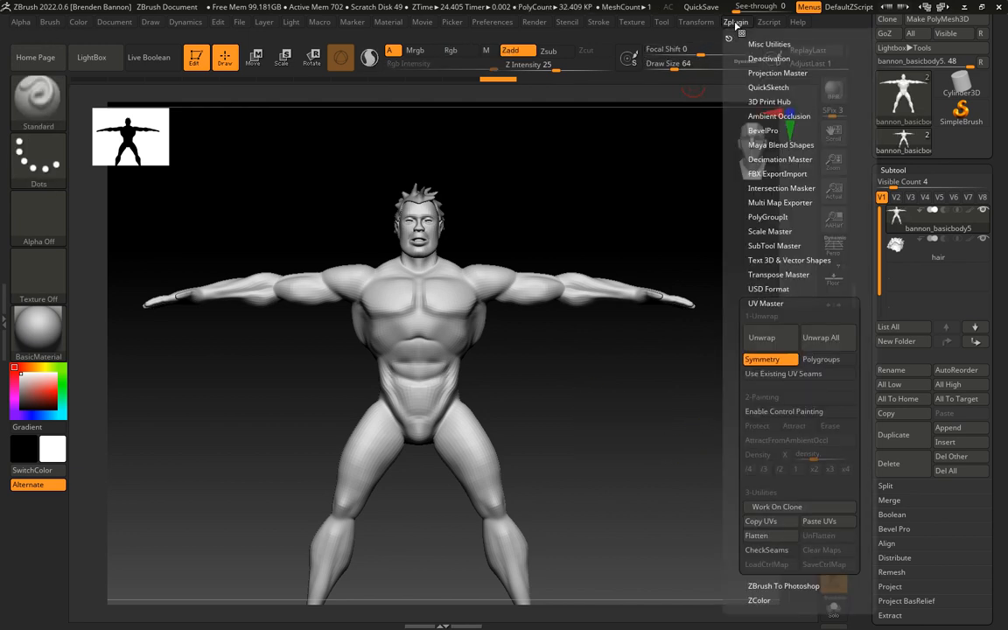
{"action": "left_click", "coordinate": [766, 339]}
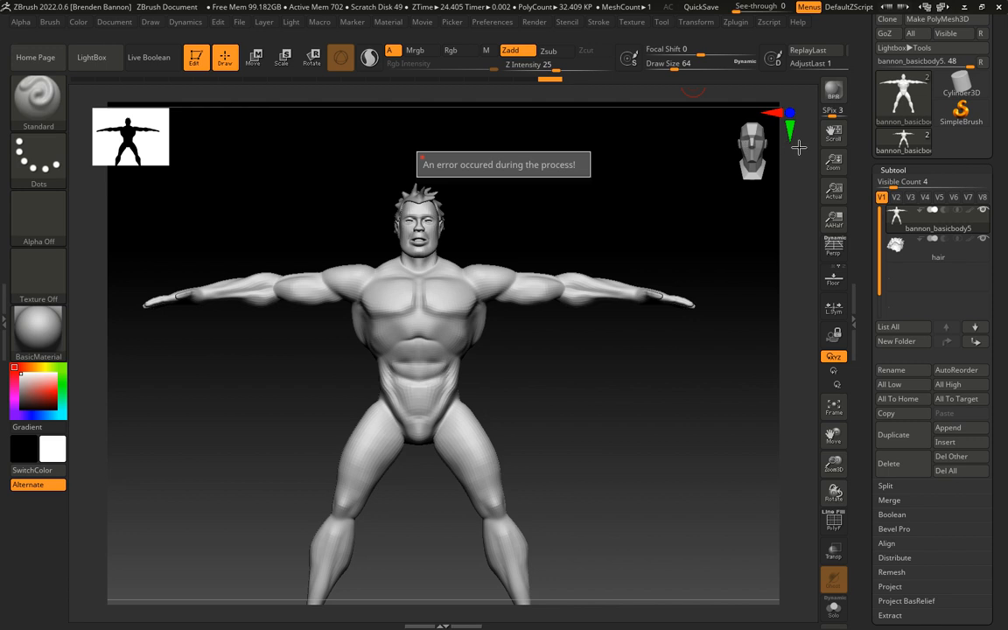
Export the body subtool as an OBJ file named bodymesh in the spring23 folder
{"action": "left_click_drag", "start_coordinate": [863, 102], "coordinate": [863, 194]}
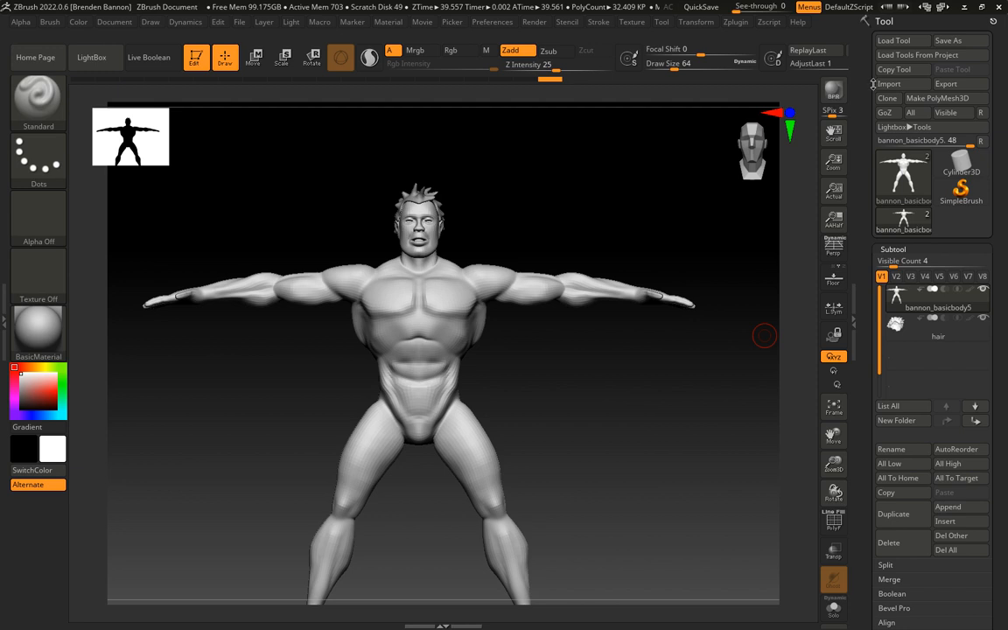
{"action": "left_click", "coordinate": [949, 84]}
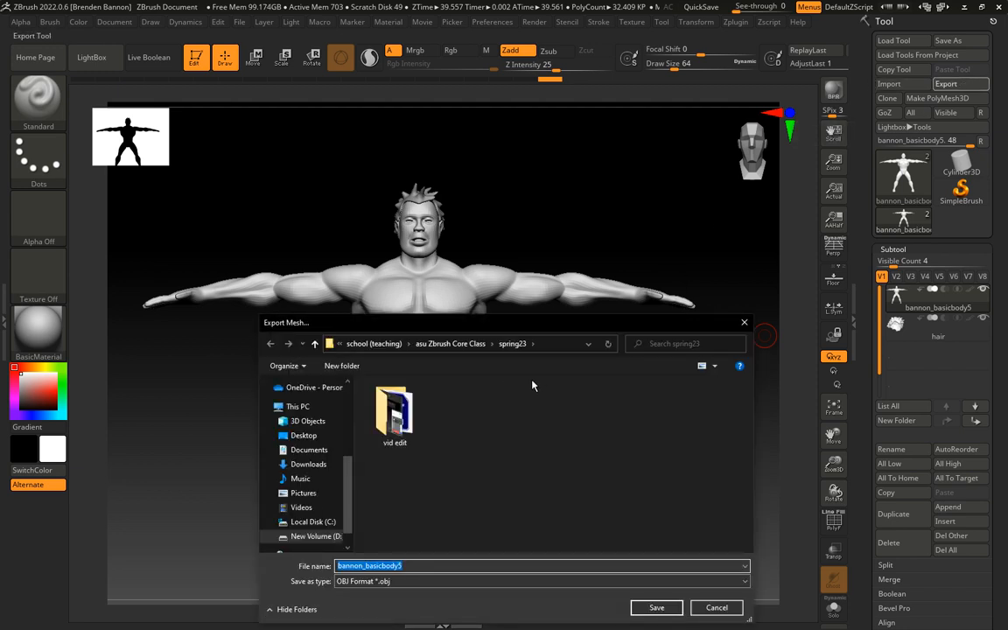
{"action": "left_click", "coordinate": [411, 566]}
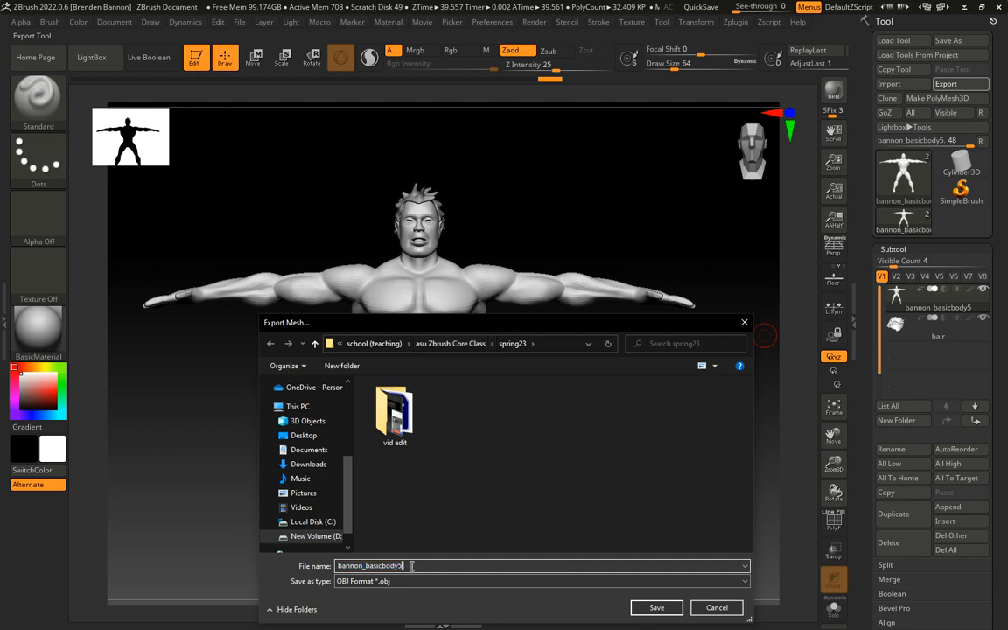
{"action": "left_click_drag", "start_coordinate": [412, 566], "coordinate": [340, 567]}
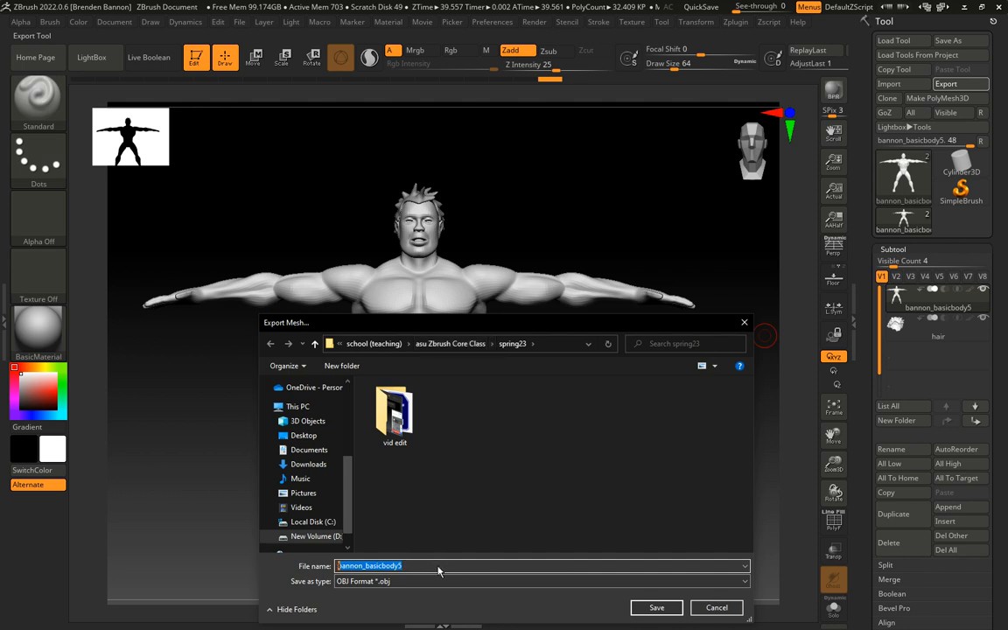
{"action": "type", "text": "bodymesh"}
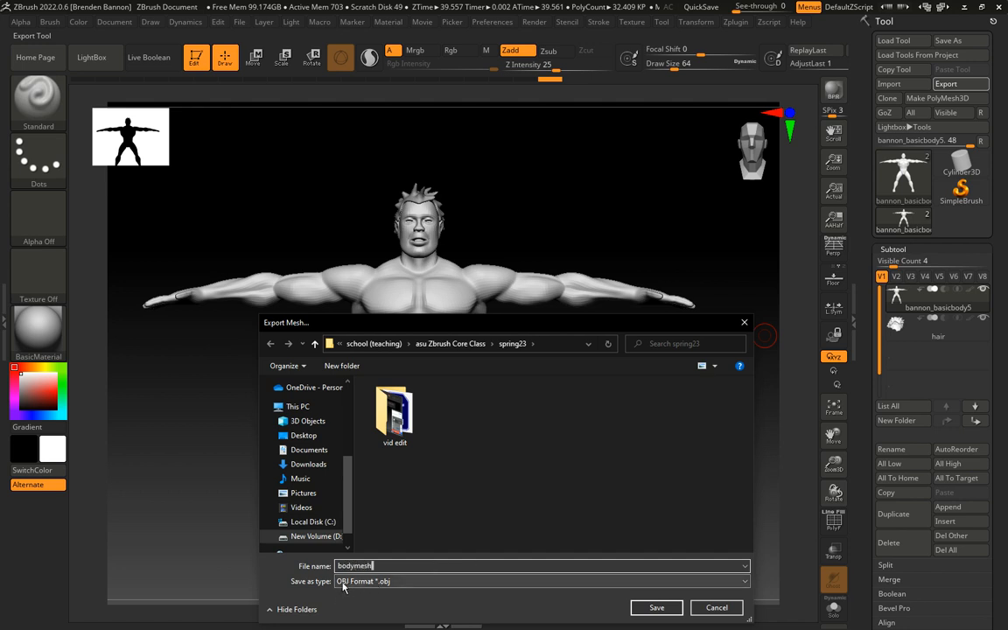
{"action": "left_click", "coordinate": [654, 607]}
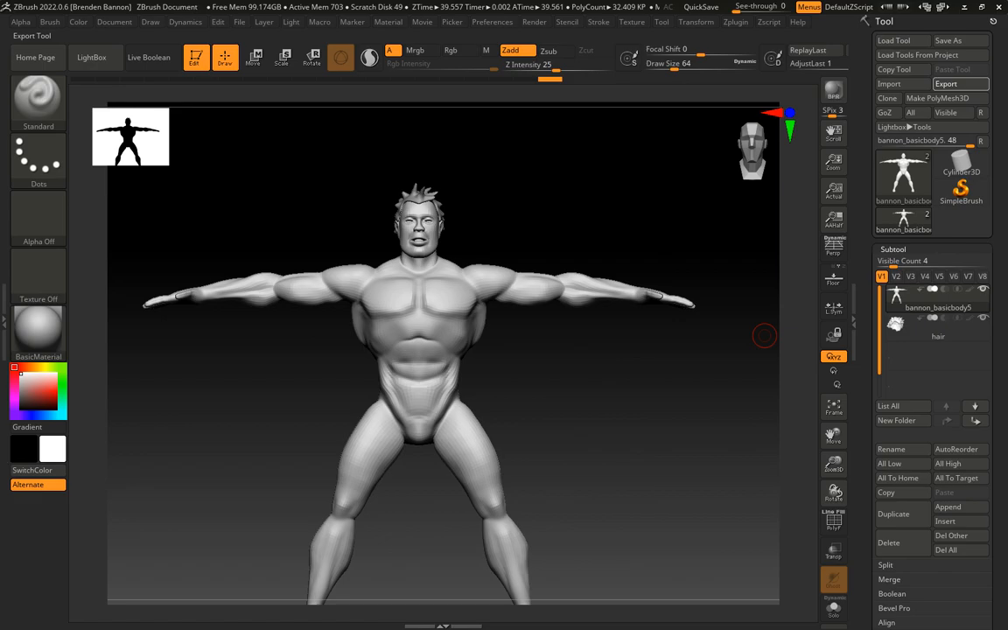
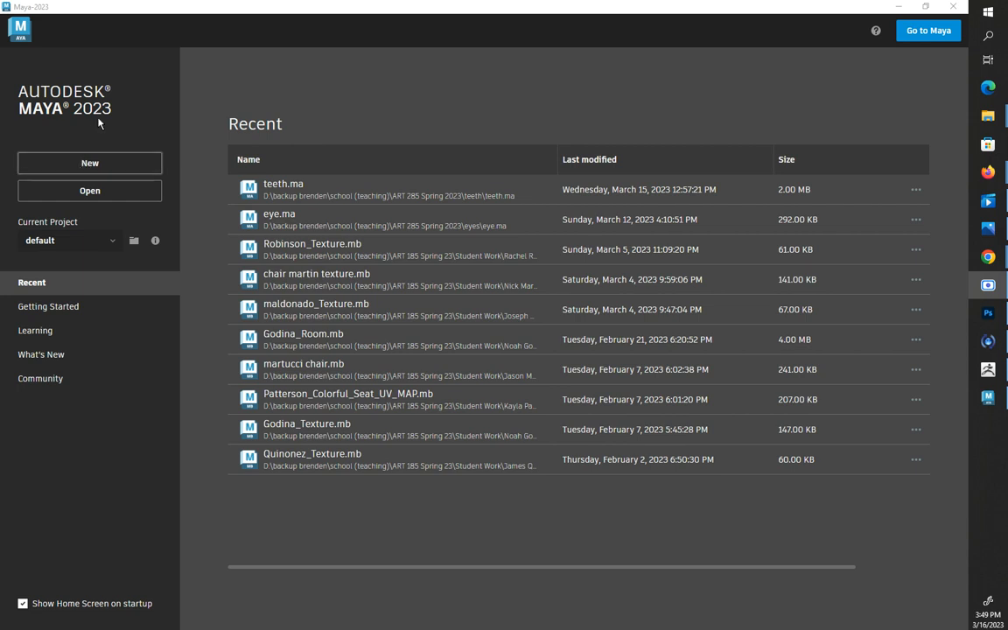
Start a new scene in Maya and open the file import dialog
{"action": "left_click", "coordinate": [93, 166]}
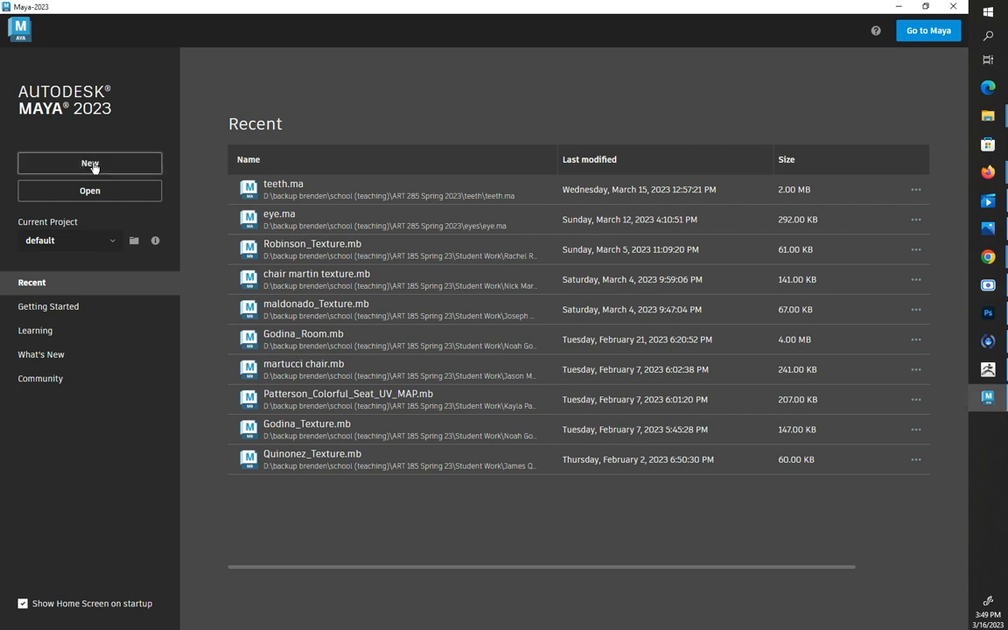
{"action": "left_click", "coordinate": [91, 164]}
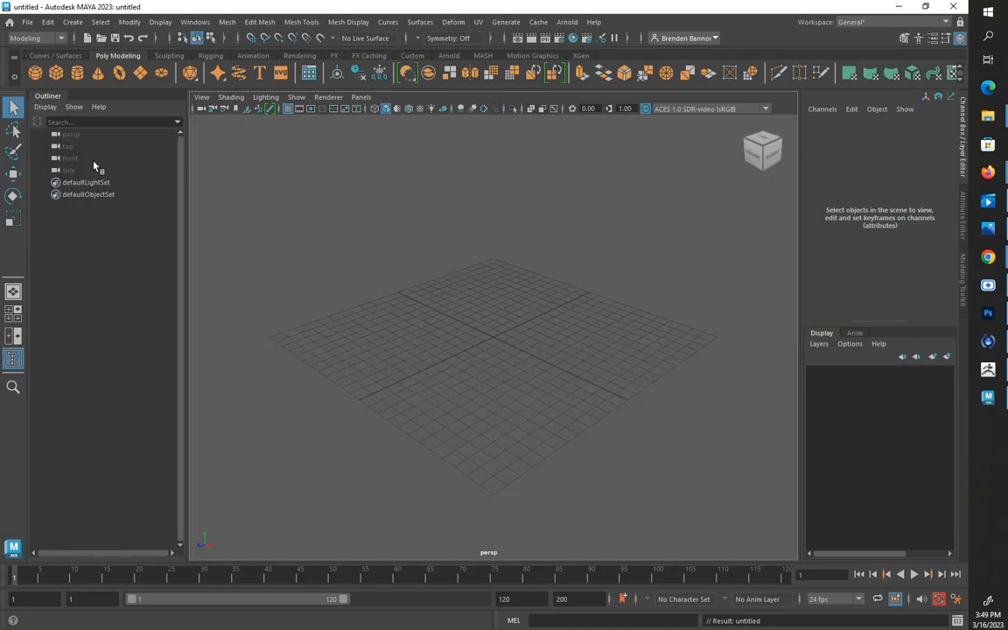
{"action": "left_click", "coordinate": [27, 22]}
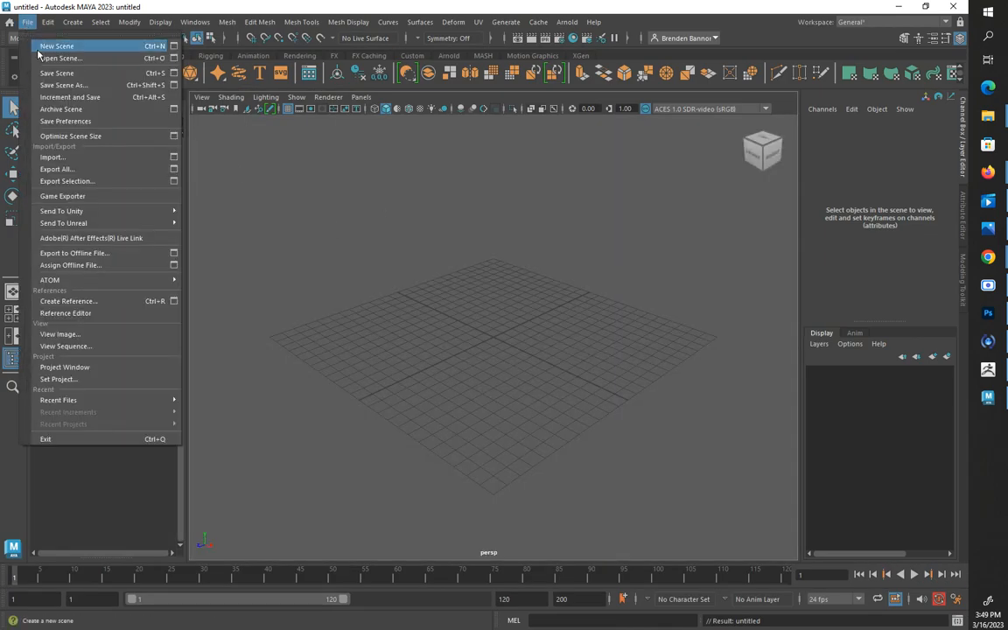
{"action": "left_click", "coordinate": [62, 148]}
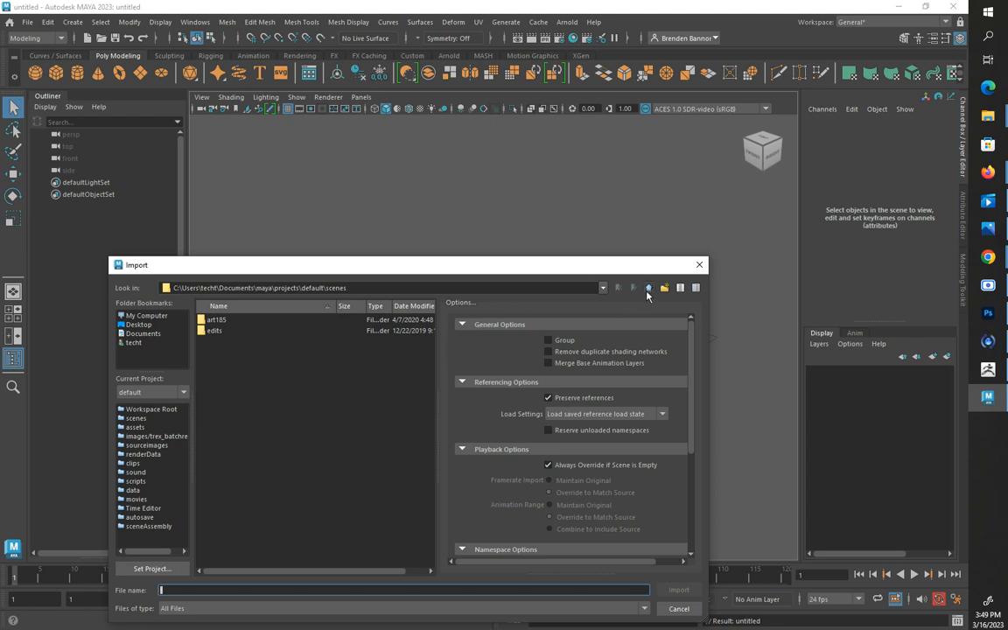
Import bodymesh.obj from the spring23 folder inside the asu Zbrush Core Class teaching folder on drive D
{"action": "left_click", "coordinate": [648, 287]}
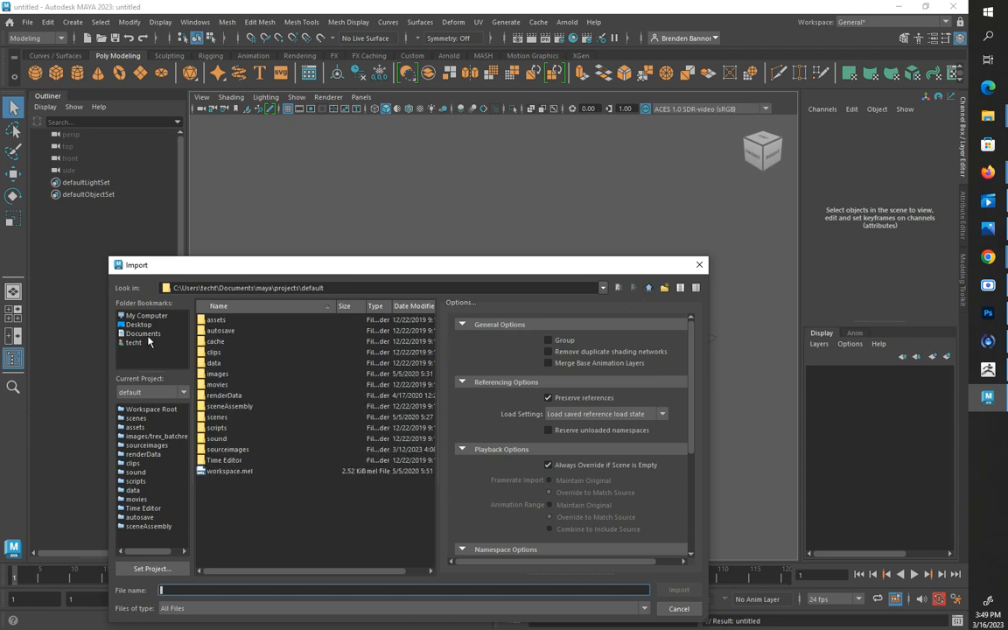
{"action": "left_click", "coordinate": [140, 334]}
{"action": "left_click", "coordinate": [145, 315]}
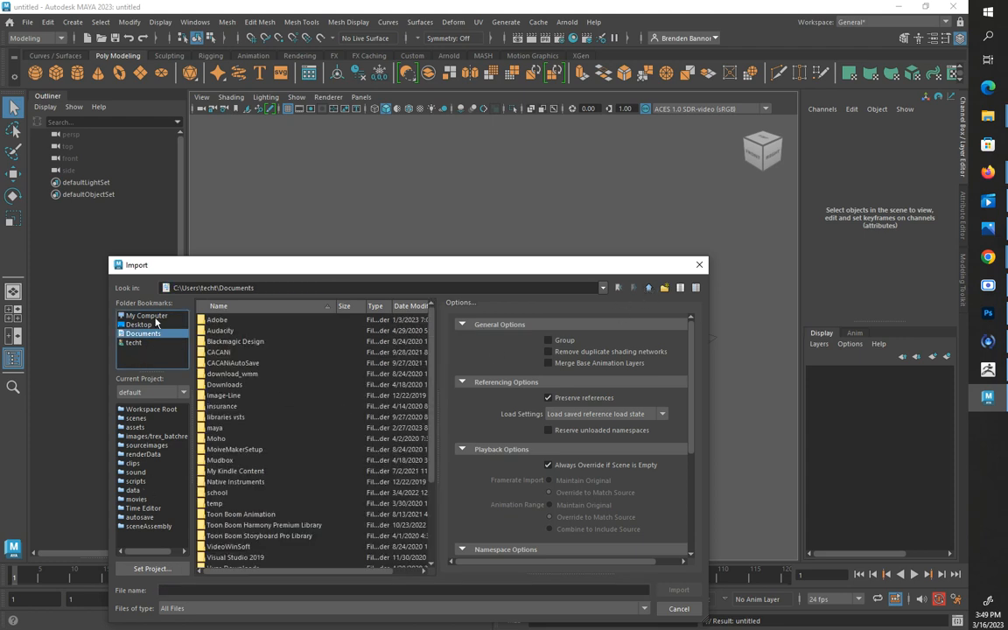
{"action": "double_click", "coordinate": [232, 332]}
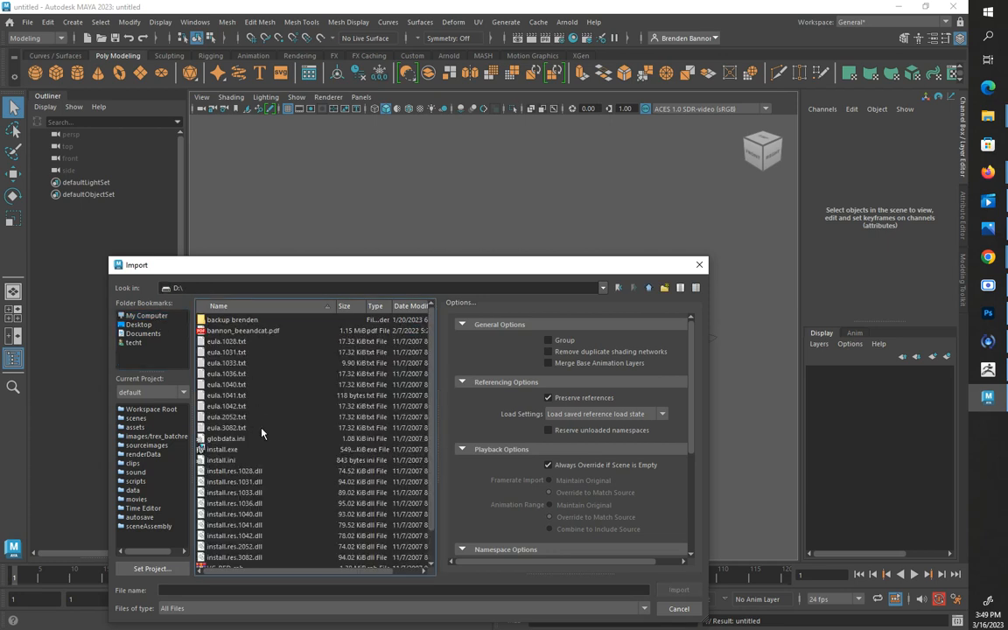
{"action": "double_click", "coordinate": [220, 320]}
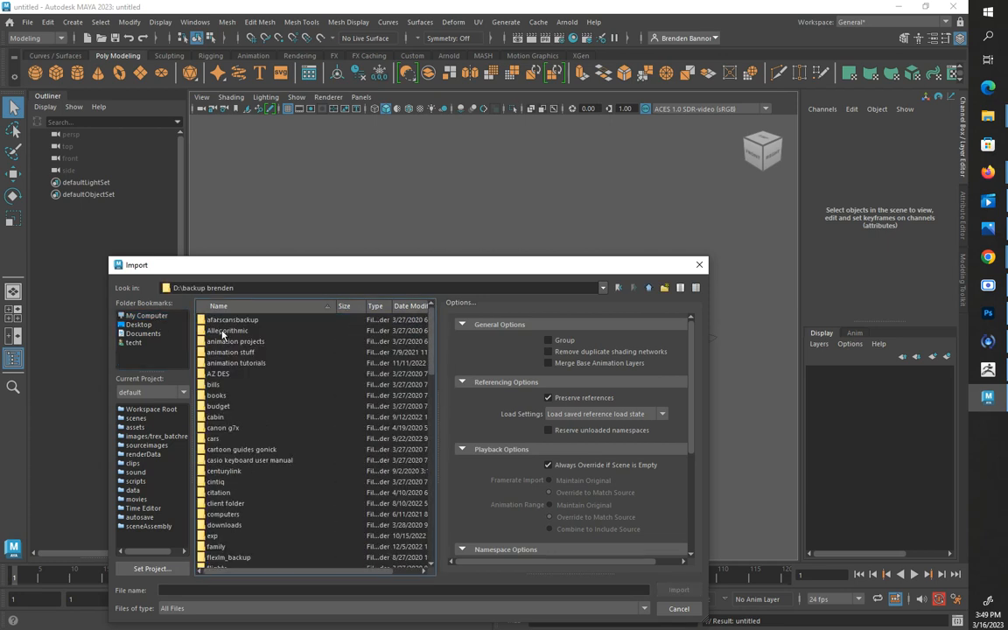
{"action": "scroll", "coordinate": [259, 412], "scroll_direction": "down", "scroll_amount": 5}
{"action": "scroll", "coordinate": [258, 412], "scroll_direction": "down", "scroll_amount": 6}
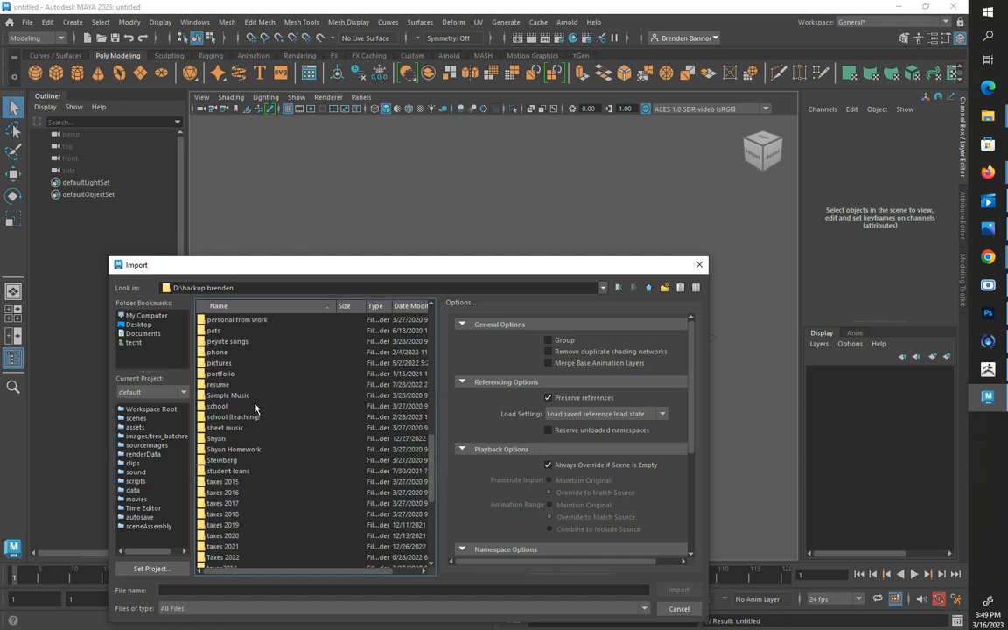
{"action": "double_click", "coordinate": [238, 418]}
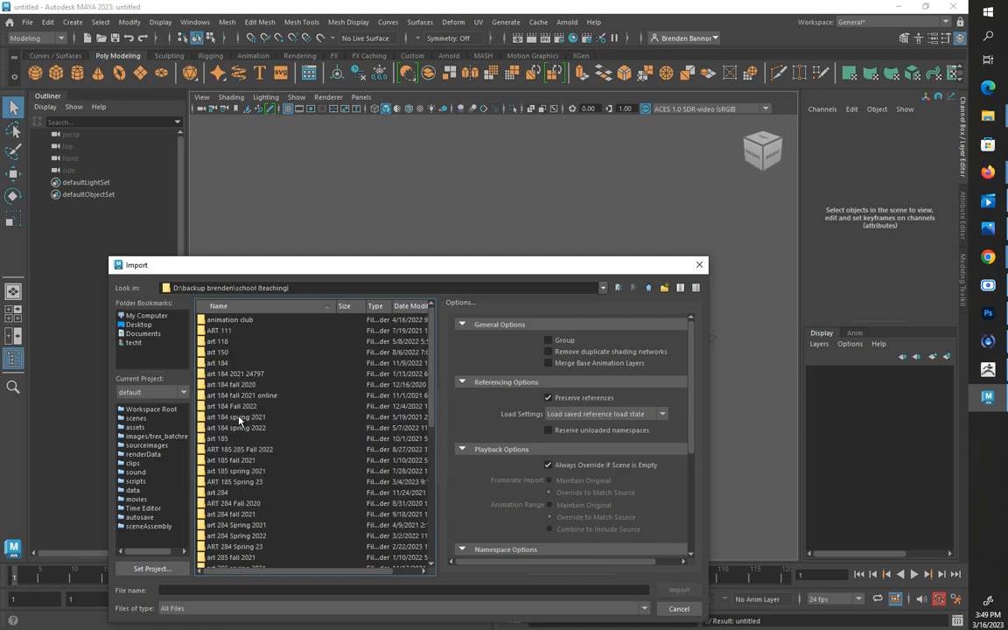
{"action": "scroll", "coordinate": [253, 424], "scroll_direction": "down", "scroll_amount": 3}
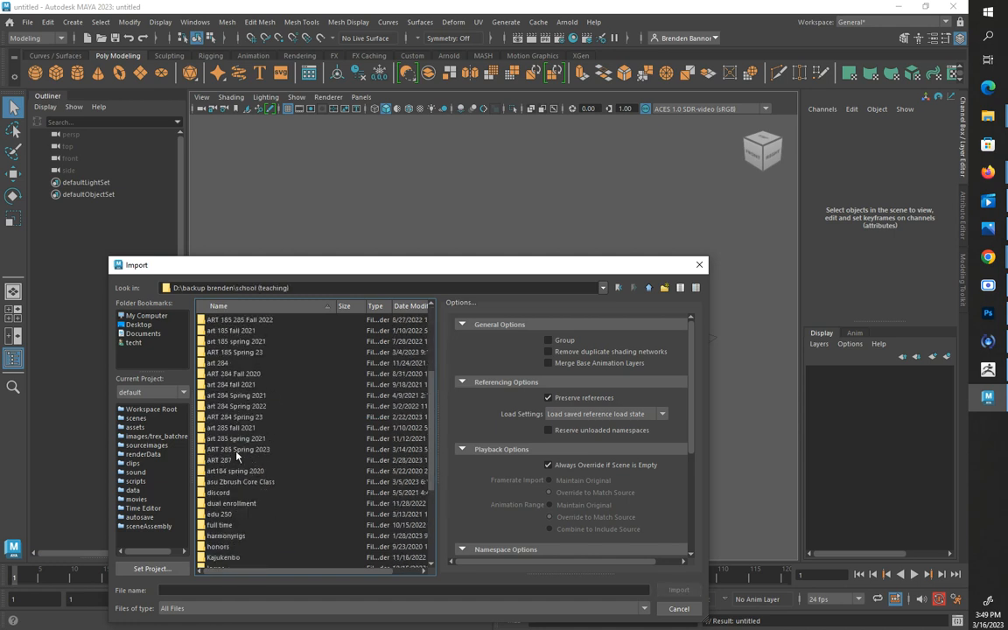
{"action": "double_click", "coordinate": [234, 482]}
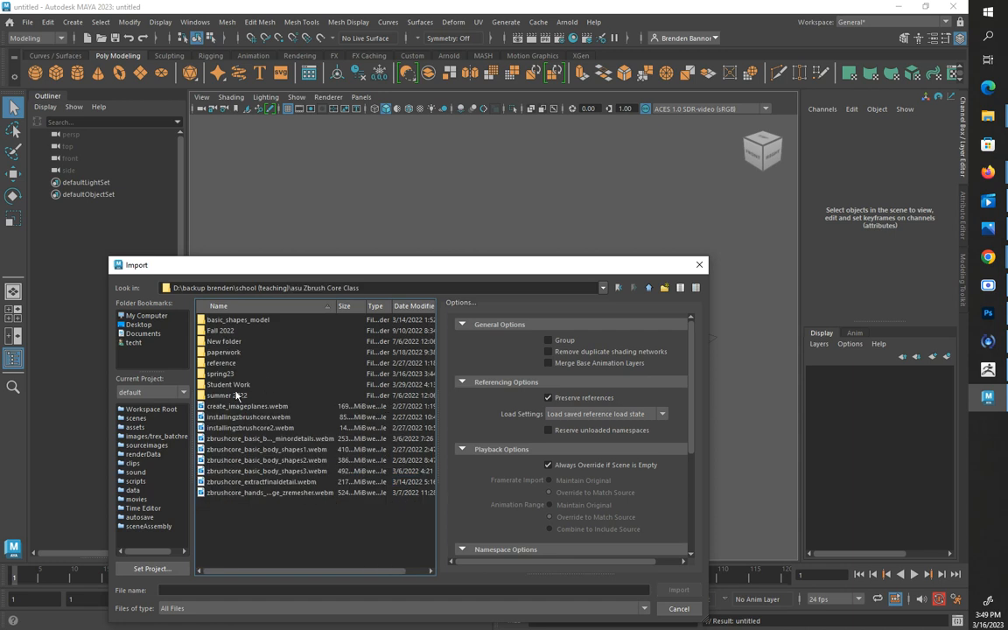
{"action": "double_click", "coordinate": [222, 374]}
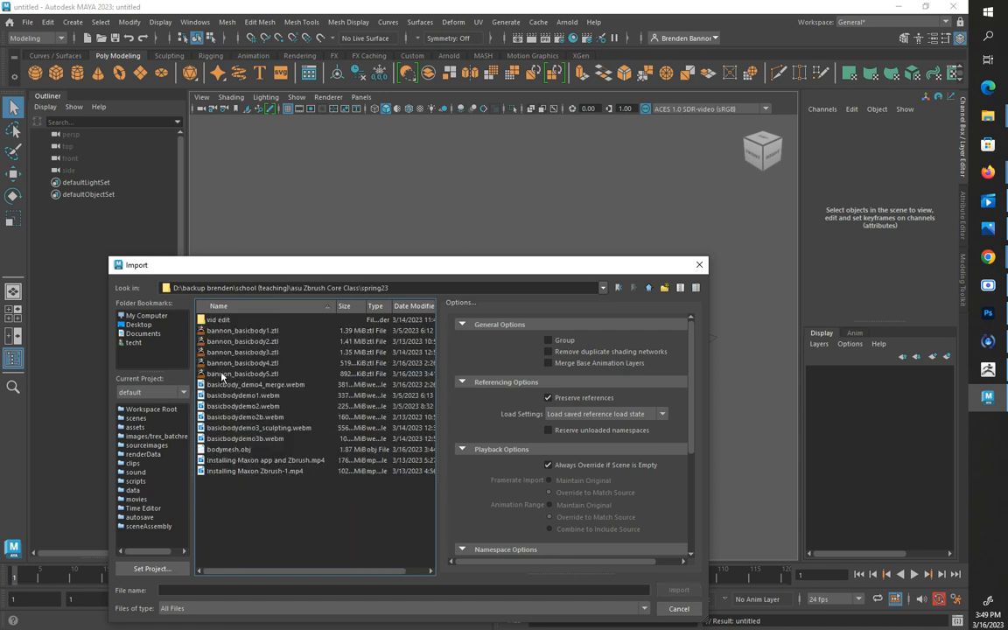
{"action": "left_click", "coordinate": [227, 449]}
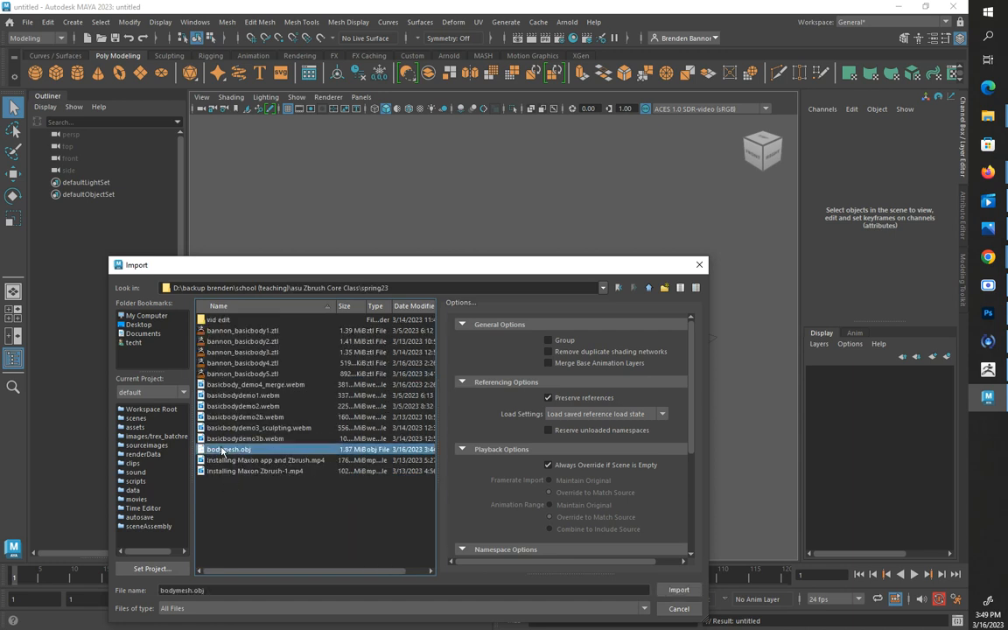
{"action": "left_click", "coordinate": [678, 591]}
Select the imported body mesh and examine its polygon flow around the head and face
{"action": "scroll", "coordinate": [500, 344], "scroll_direction": "up", "scroll_amount": 10}
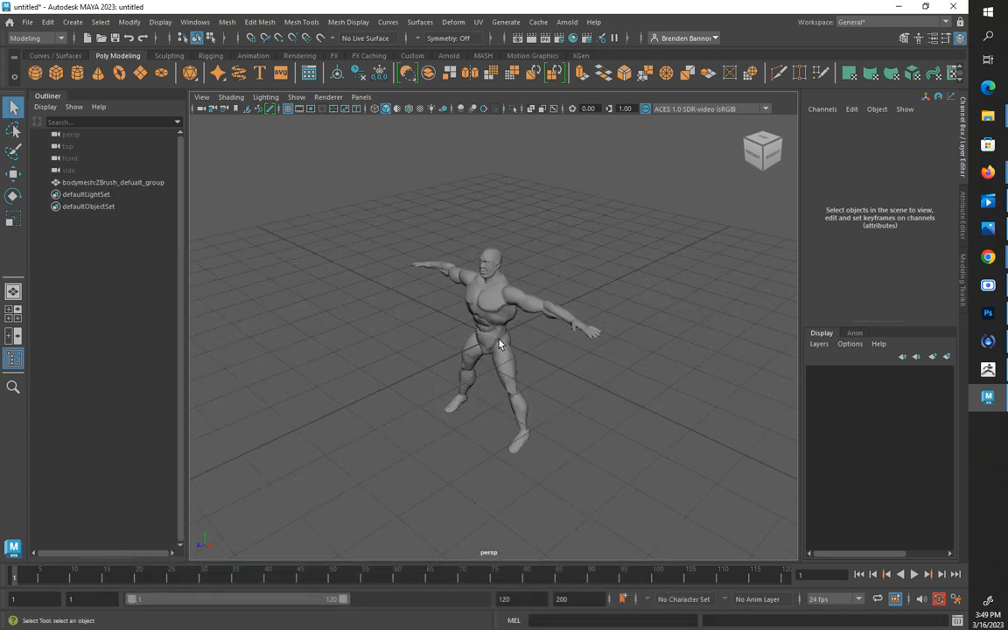
{"action": "left_click_drag", "start_coordinate": [474, 405], "coordinate": [499, 411], "text": "alt"}
{"action": "middle_click_drag", "start_coordinate": [500, 411], "coordinate": [478, 449], "text": "alt"}
{"action": "left_click_drag", "start_coordinate": [477, 449], "coordinate": [573, 412], "text": "alt"}
{"action": "left_click", "coordinate": [473, 333]}
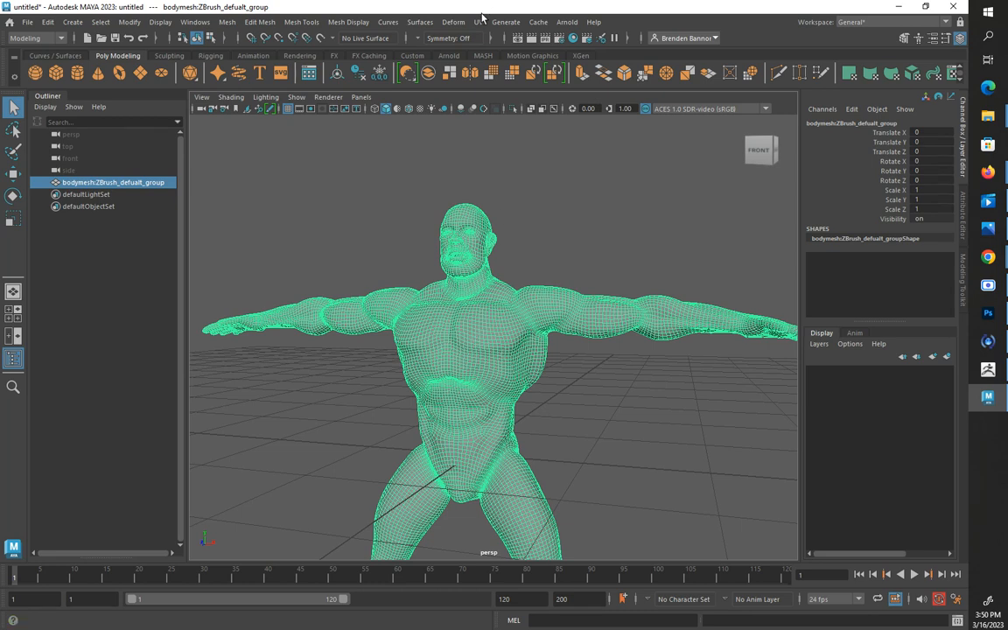
{"action": "scroll", "coordinate": [519, 238], "scroll_direction": "up", "scroll_amount": 3}
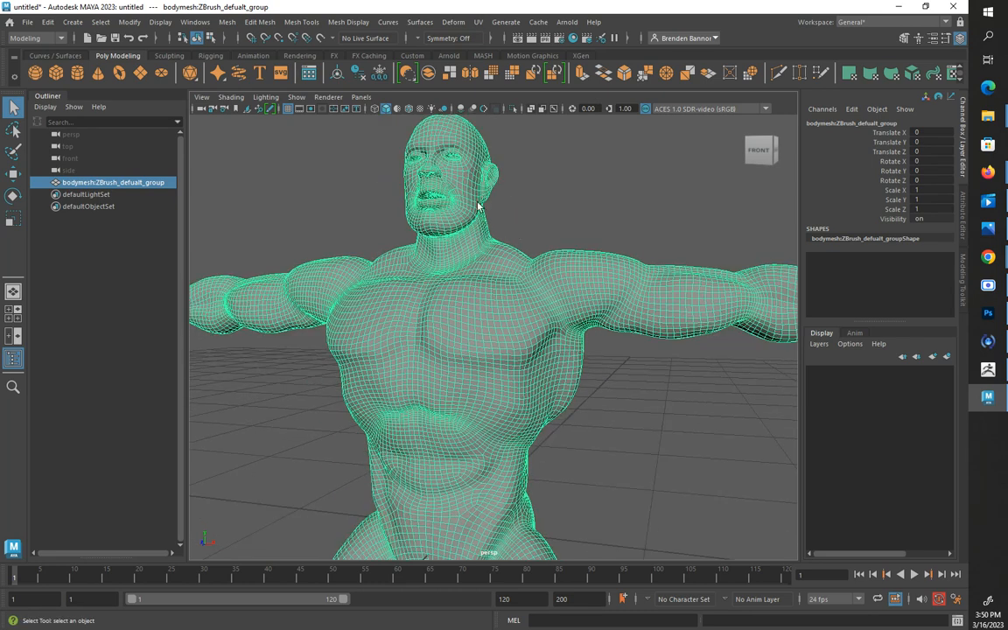
{"action": "middle_click_drag", "start_coordinate": [477, 207], "coordinate": [470, 368], "text": "alt"}
{"action": "scroll", "coordinate": [469, 368], "scroll_direction": "up", "scroll_amount": 10}
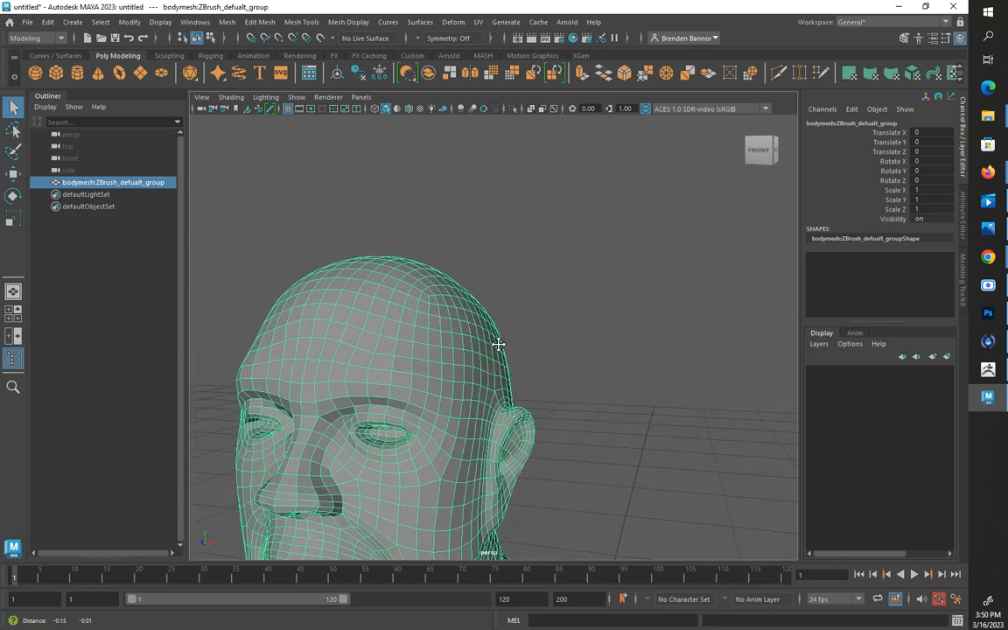
{"action": "left_click_drag", "start_coordinate": [495, 398], "coordinate": [494, 406], "text": "alt"}
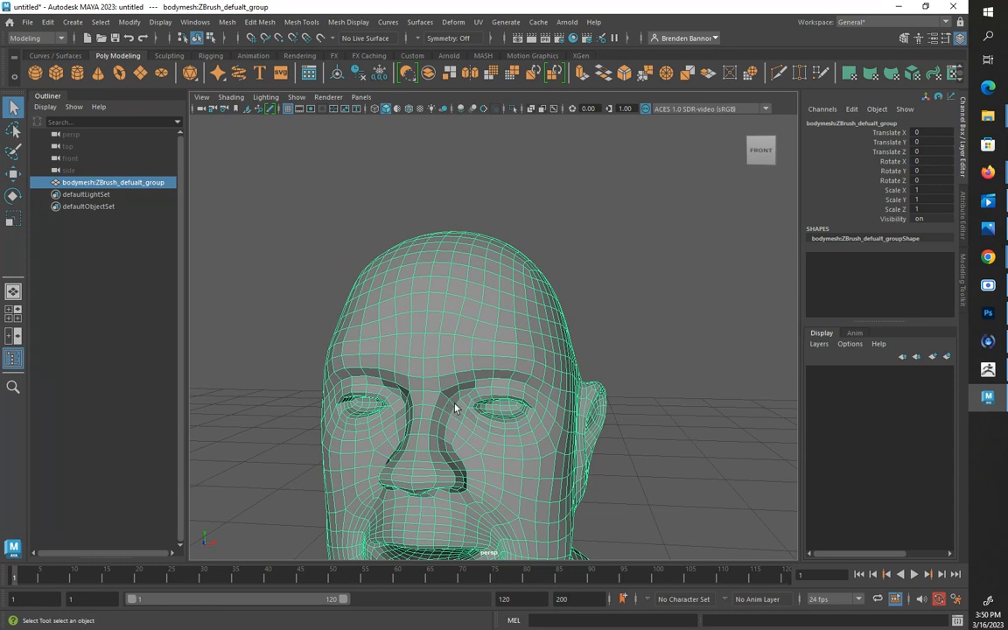
{"action": "left_click_drag", "start_coordinate": [562, 452], "coordinate": [475, 463], "text": "alt"}
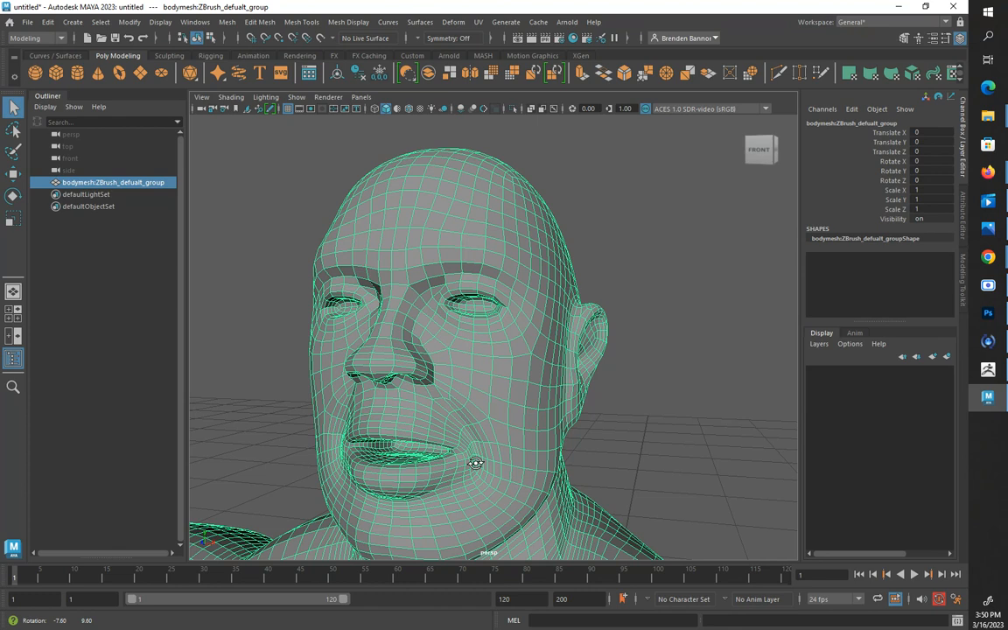
{"action": "left_click_drag", "start_coordinate": [475, 463], "coordinate": [452, 474], "text": "alt"}
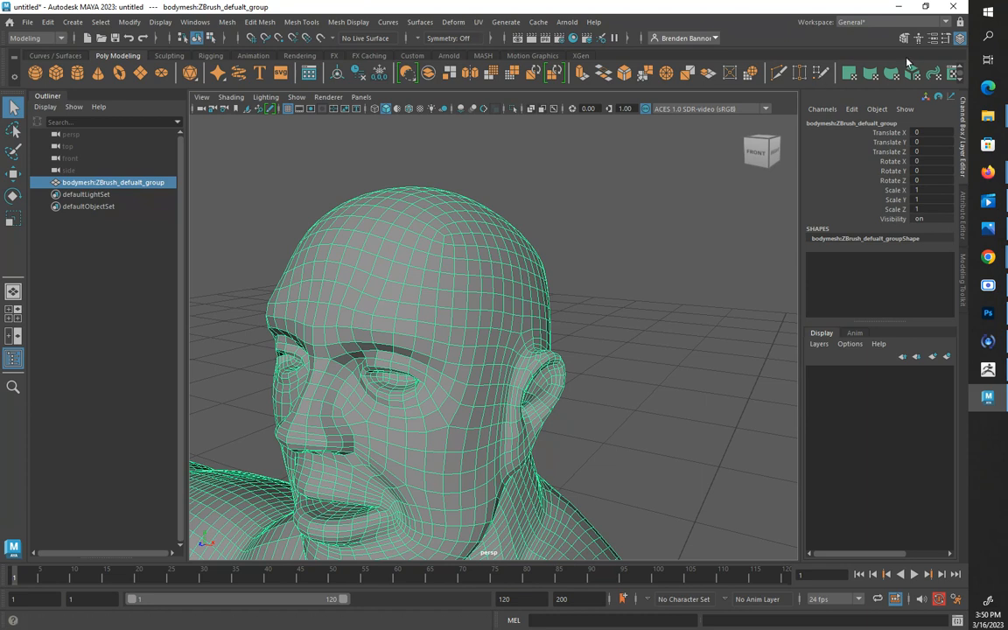
Activate the 3D Cut and Sew UV Tool on the body mesh
{"action": "left_click", "coordinate": [866, 23]}
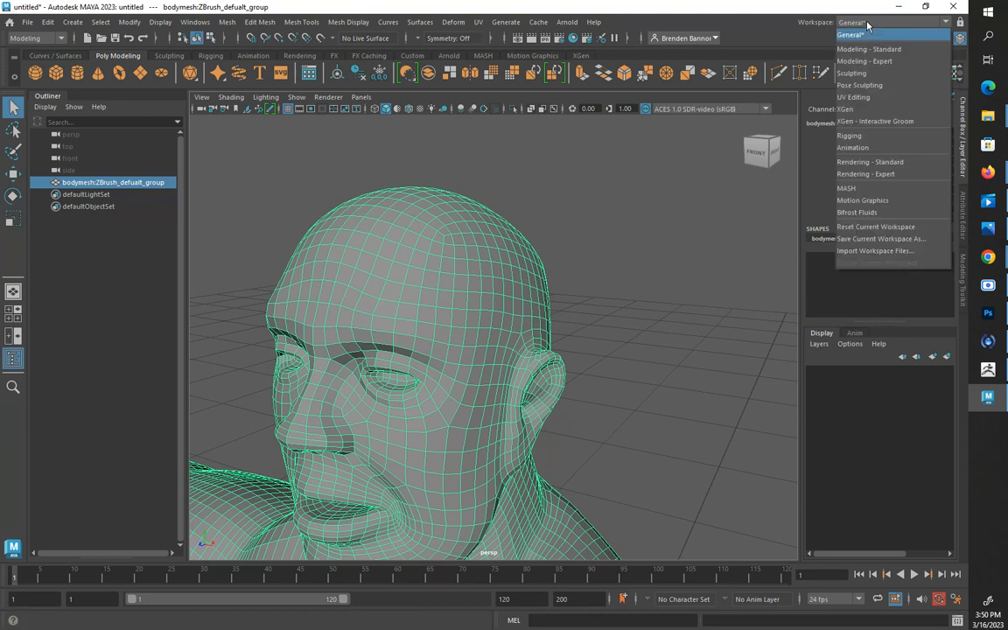
{"action": "left_click", "coordinate": [866, 24]}
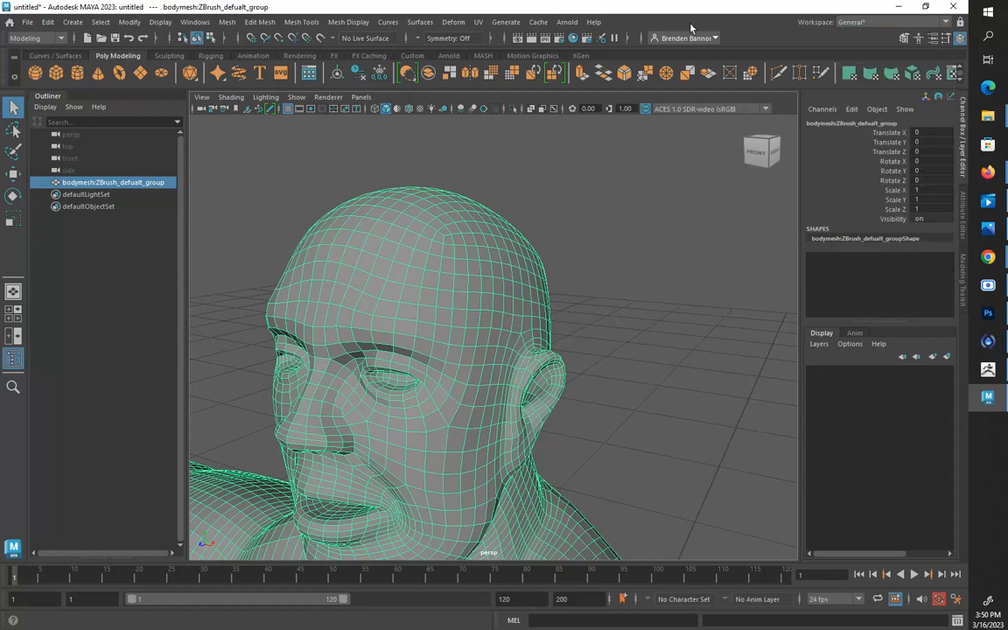
{"action": "left_click", "coordinate": [479, 22]}
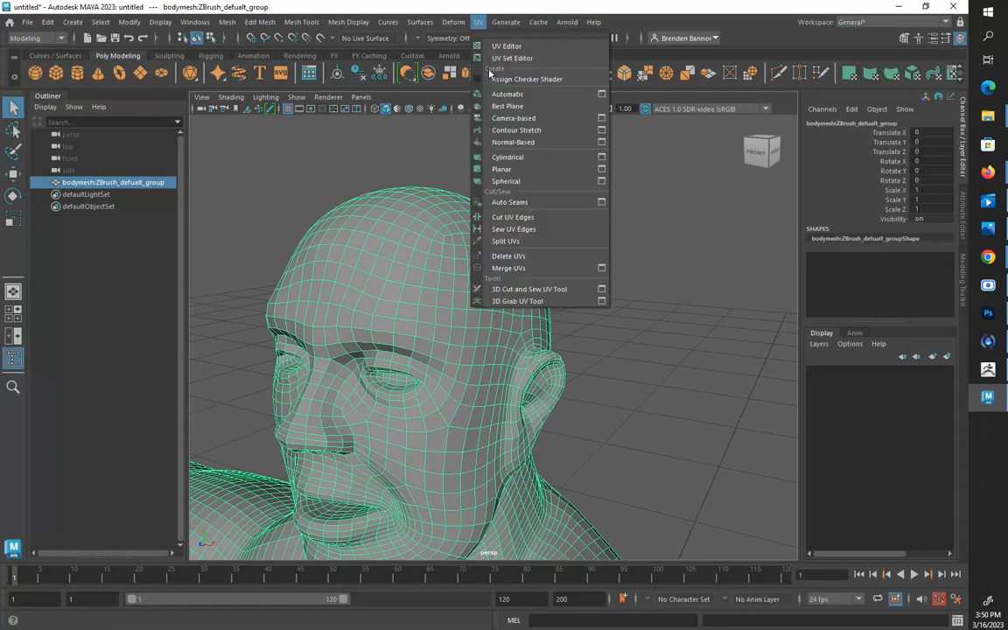
{"action": "left_click", "coordinate": [534, 289]}
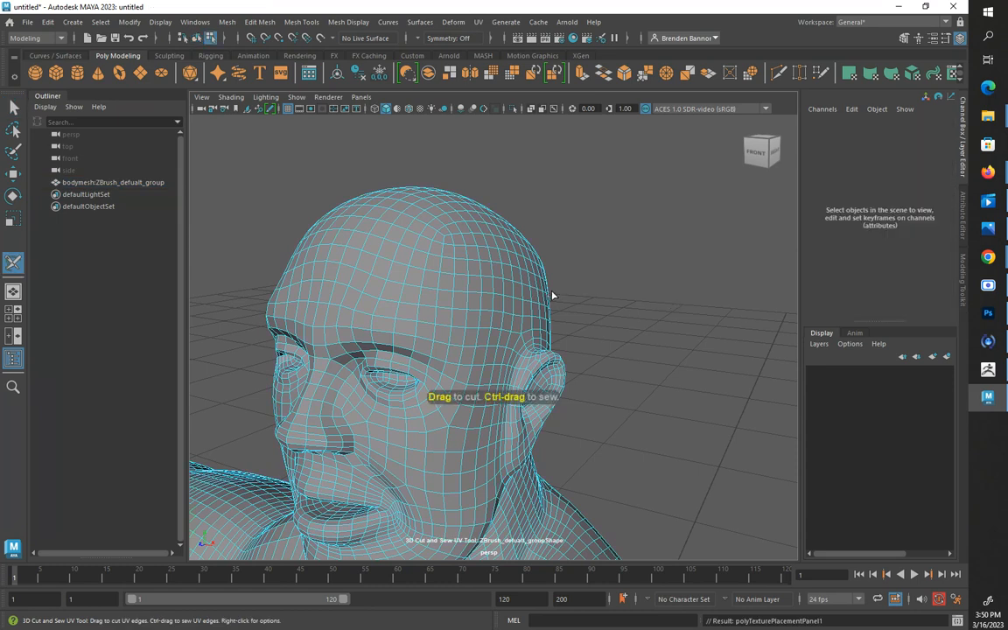
{"action": "left_click_drag", "start_coordinate": [419, 302], "coordinate": [472, 308], "text": "alt"}
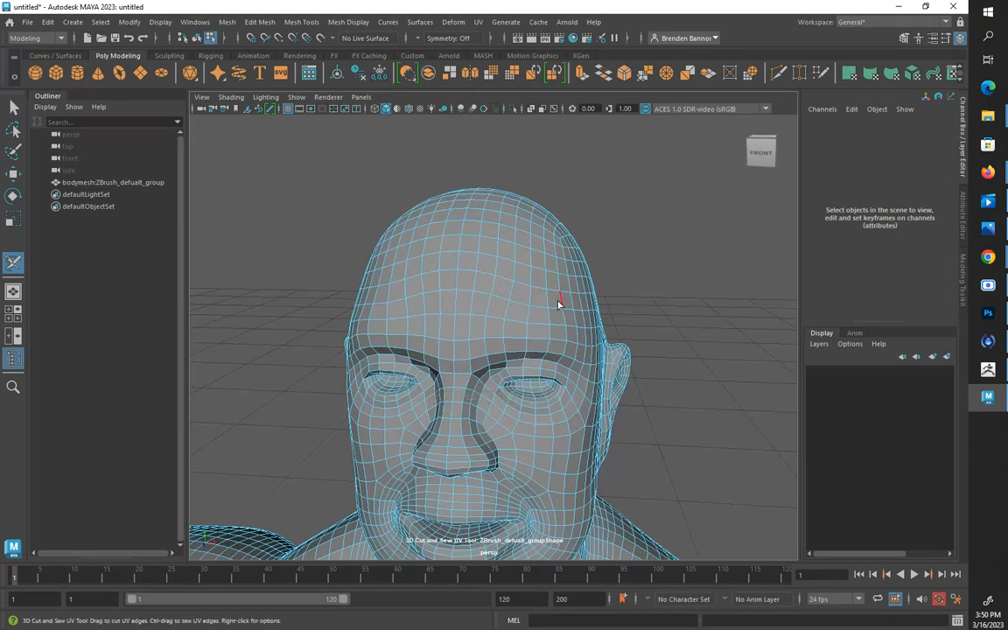
Switch to the UV Editing workspace and set the UV Toolkit's symmetry to Object X
{"action": "left_click", "coordinate": [866, 22]}
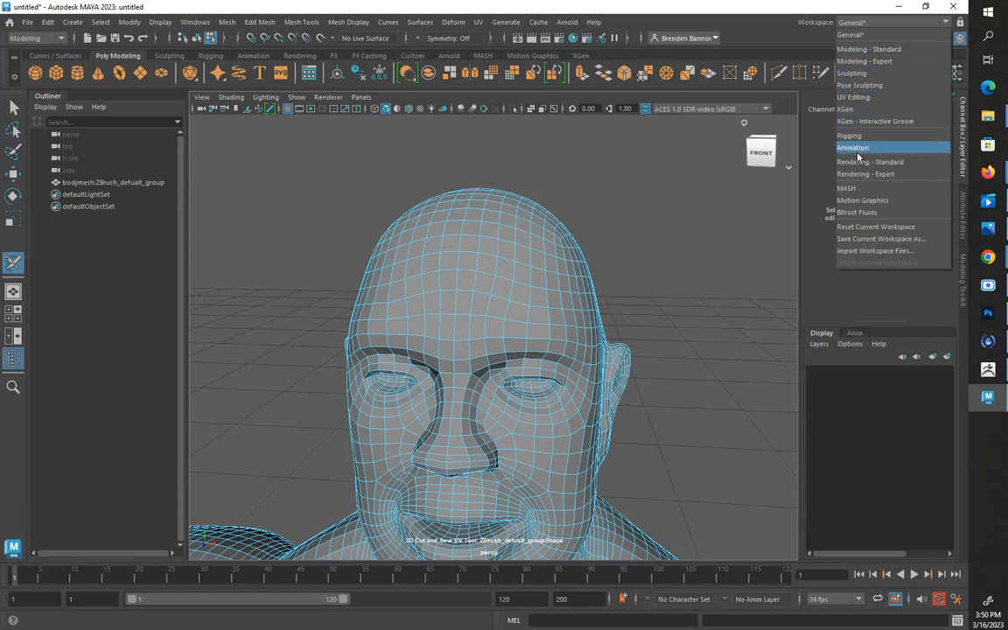
{"action": "left_click", "coordinate": [865, 97]}
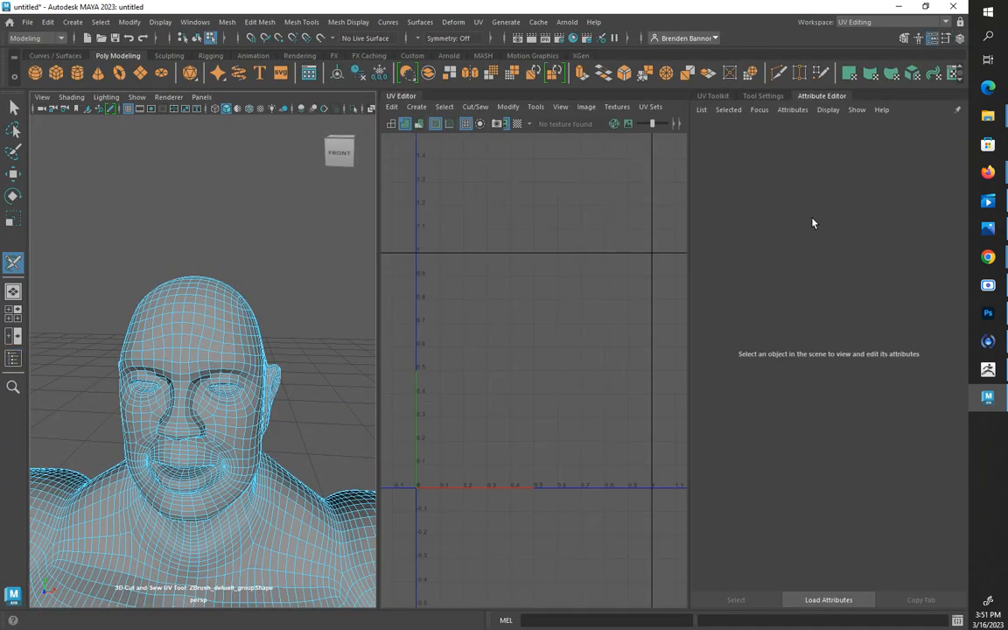
{"action": "left_click", "coordinate": [723, 96]}
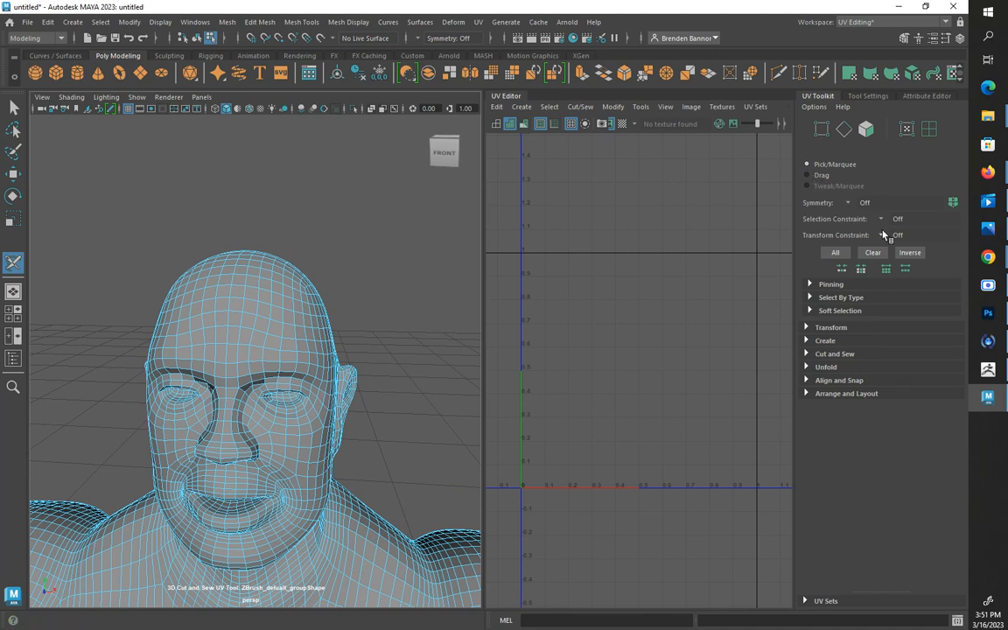
{"action": "left_click", "coordinate": [849, 203]}
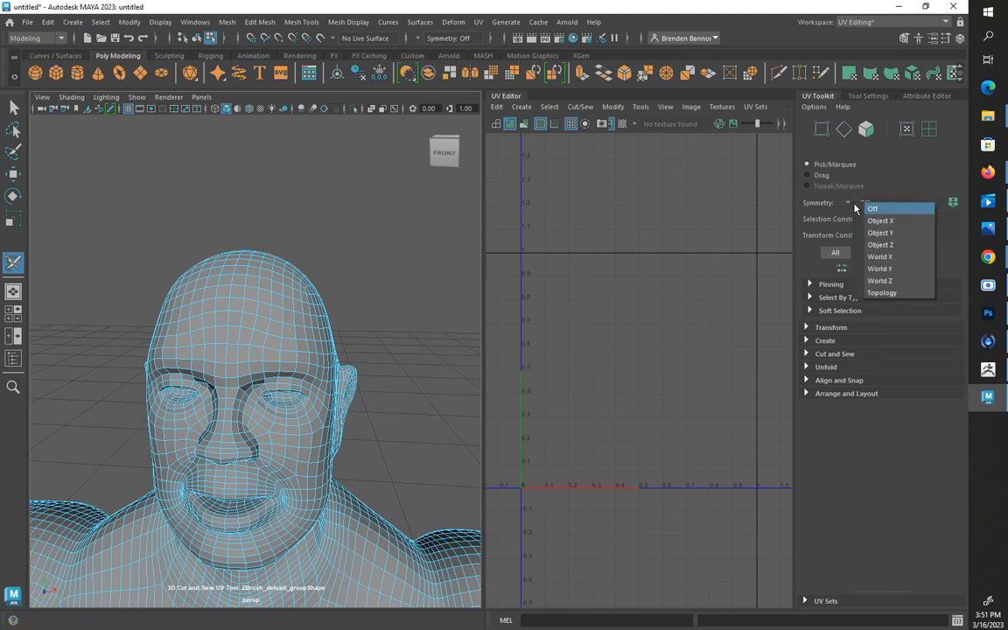
{"action": "left_click", "coordinate": [874, 217]}
Examine the edge loops under the jaw and around the neck for a suitable seam location
{"action": "left_click_drag", "start_coordinate": [469, 340], "coordinate": [240, 401], "text": "alt"}
{"action": "middle_click_drag", "start_coordinate": [240, 400], "coordinate": [223, 277], "text": "alt"}
{"action": "left_click_drag", "start_coordinate": [224, 277], "coordinate": [206, 275], "text": "alt"}
{"action": "middle_click_drag", "start_coordinate": [206, 274], "coordinate": [307, 347], "text": "alt"}
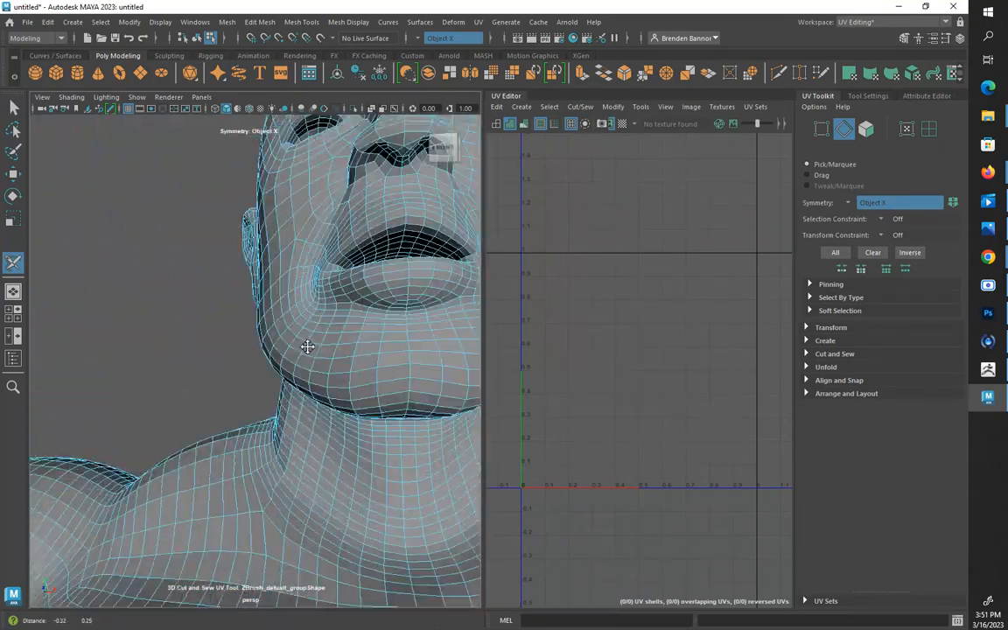
{"action": "left_click_drag", "start_coordinate": [307, 346], "coordinate": [247, 328], "text": "alt"}
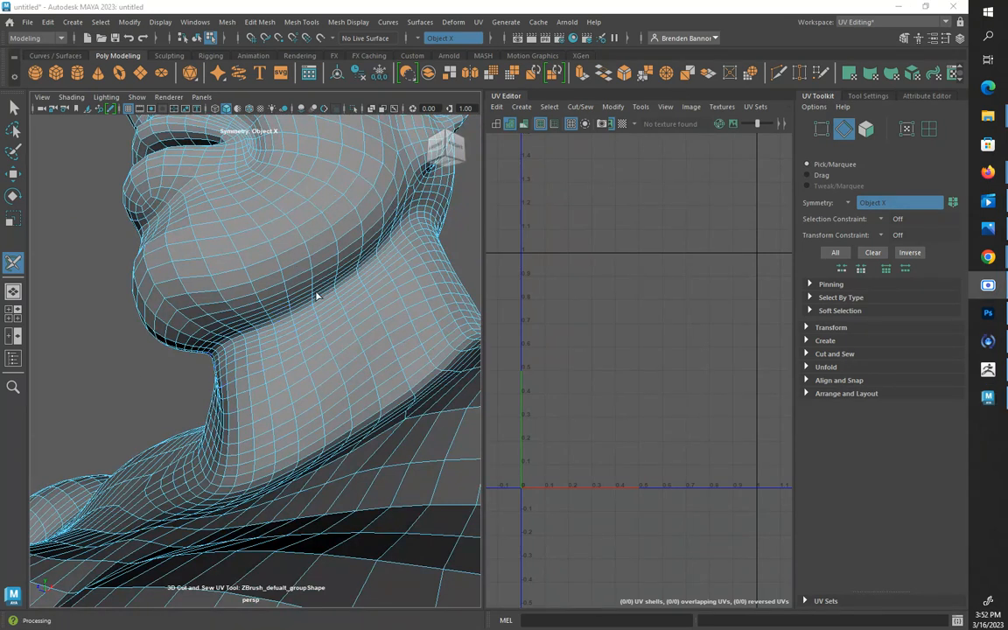
{"action": "left_click_drag", "start_coordinate": [294, 321], "coordinate": [304, 324], "text": "alt"}
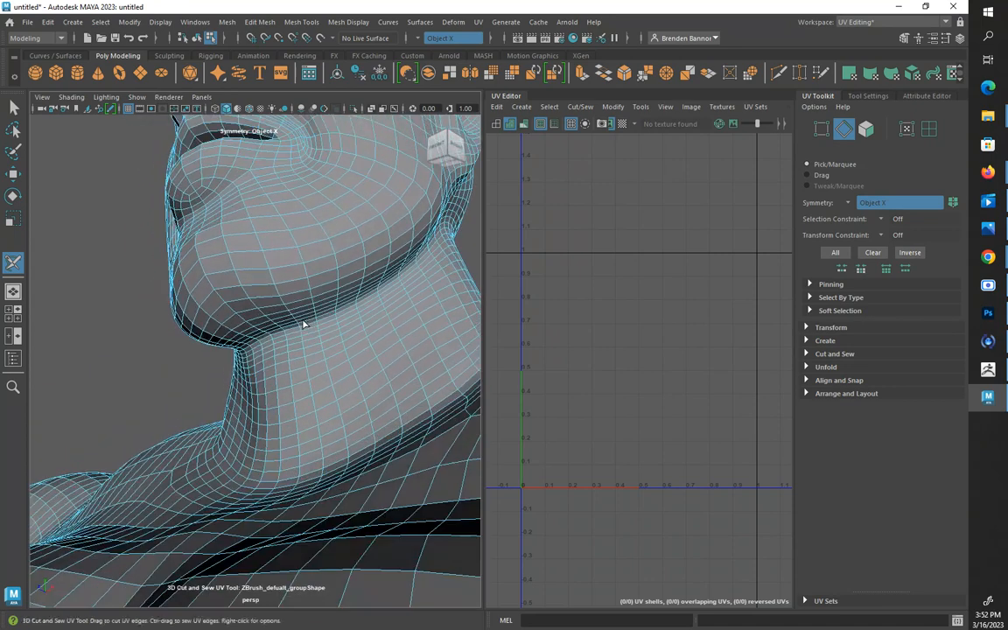
{"action": "left_click", "coordinate": [478, 22]}
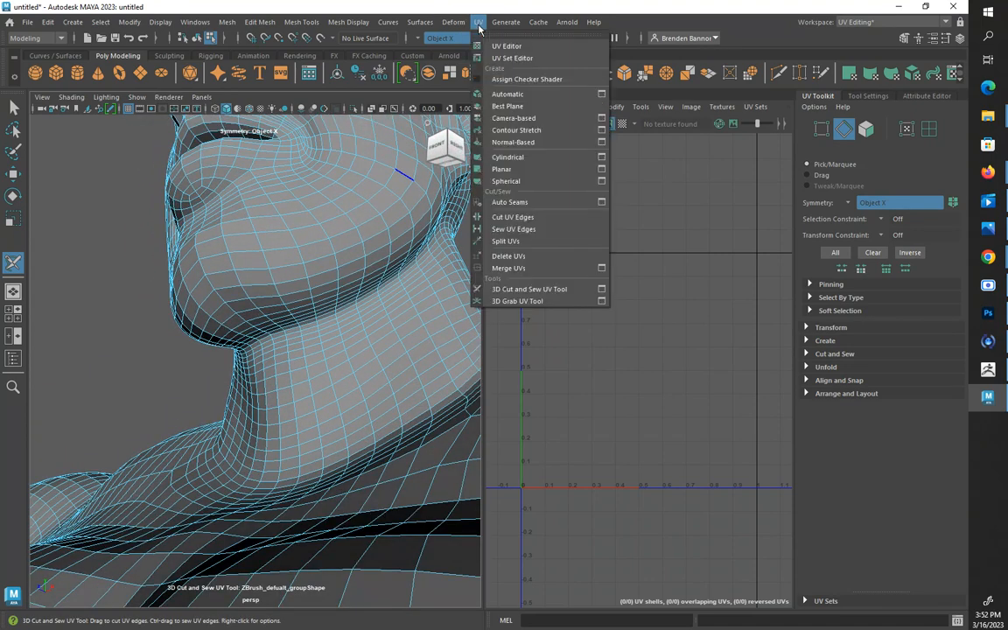
{"action": "left_click", "coordinate": [478, 28]}
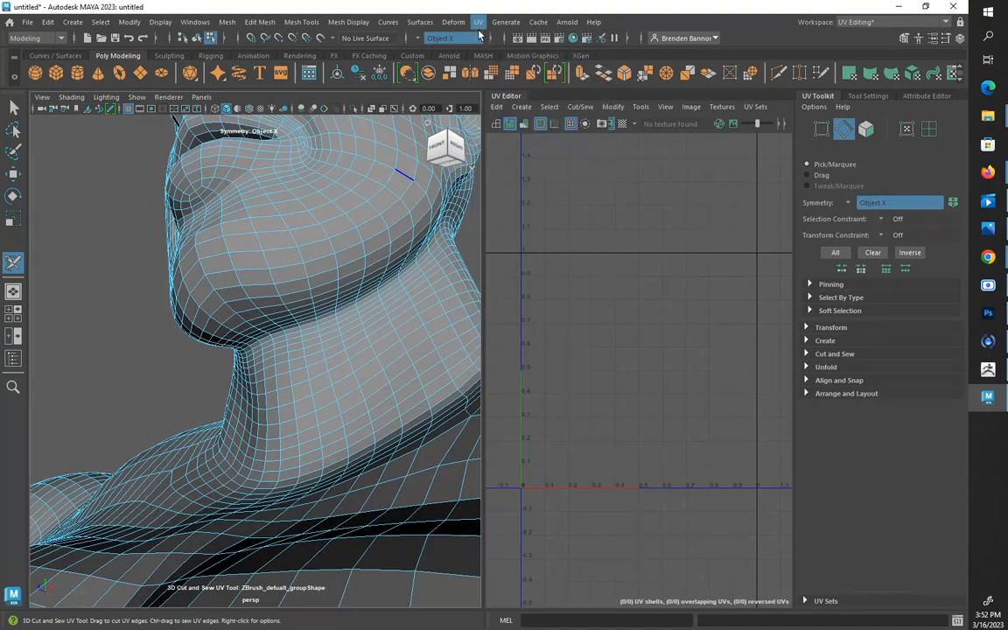
Try to cut a UV seam along the edge loop beneath the jaw and around the neck
{"action": "left_click", "coordinate": [309, 327]}
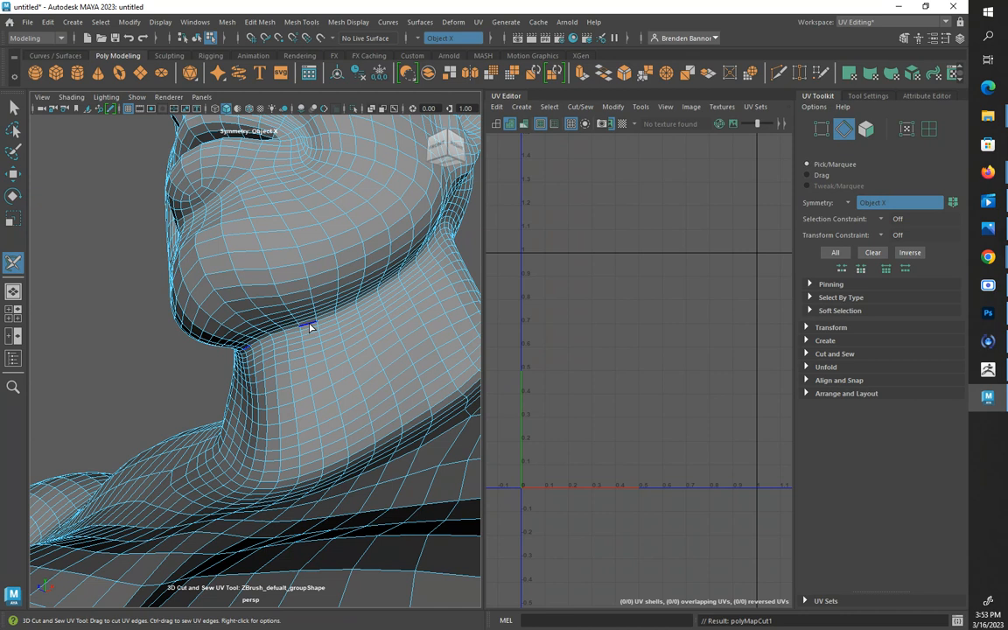
{"action": "left_click", "coordinate": [307, 326]}
{"action": "left_click_drag", "start_coordinate": [307, 326], "coordinate": [243, 360], "text": "alt"}
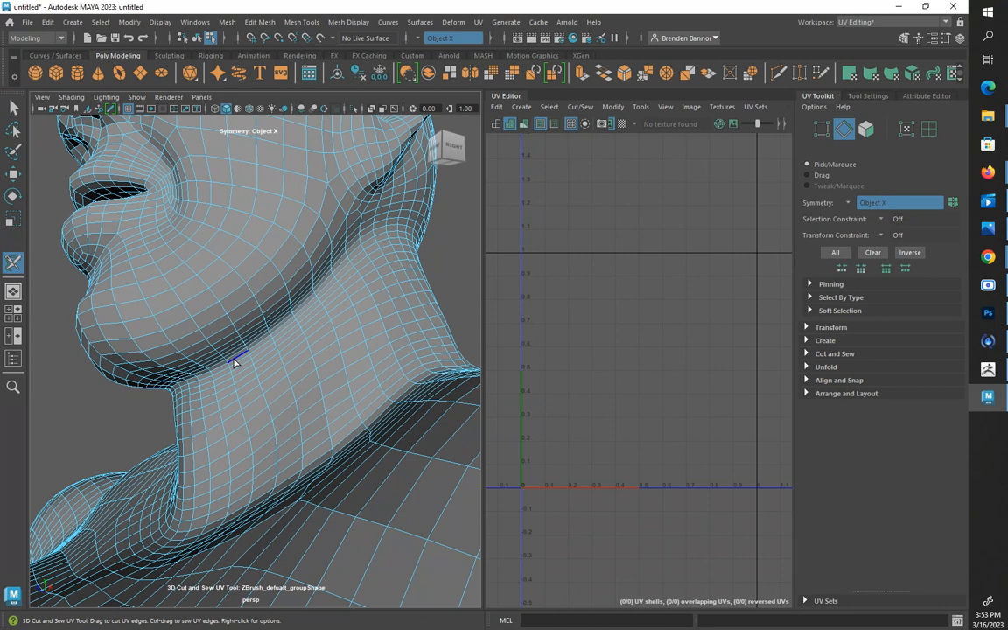
{"action": "left_click", "coordinate": [234, 362]}
{"action": "left_click_drag", "start_coordinate": [234, 363], "coordinate": [216, 385], "text": "alt"}
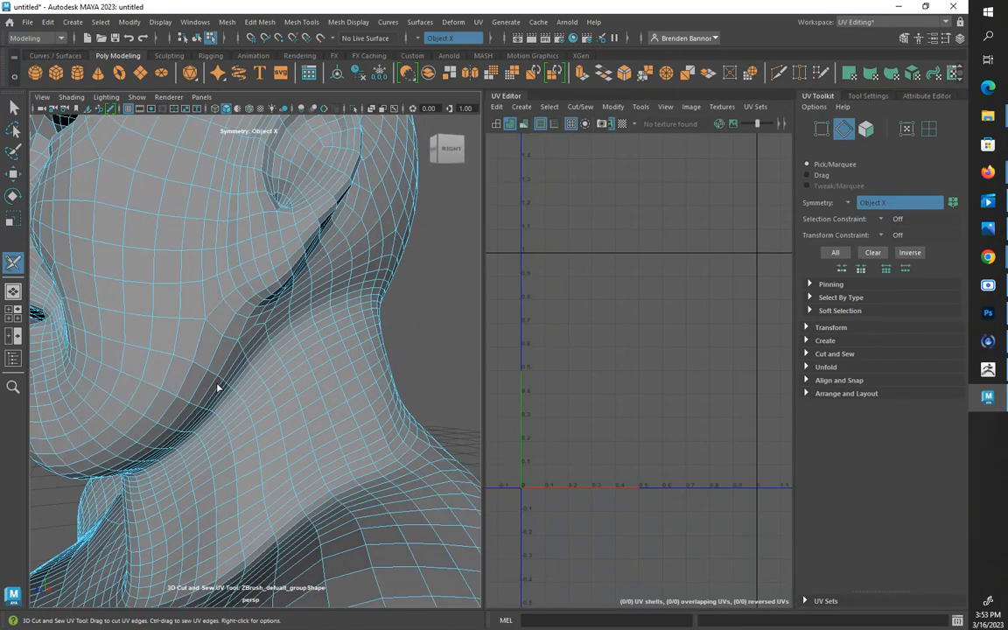
{"action": "left_click", "coordinate": [278, 332]}
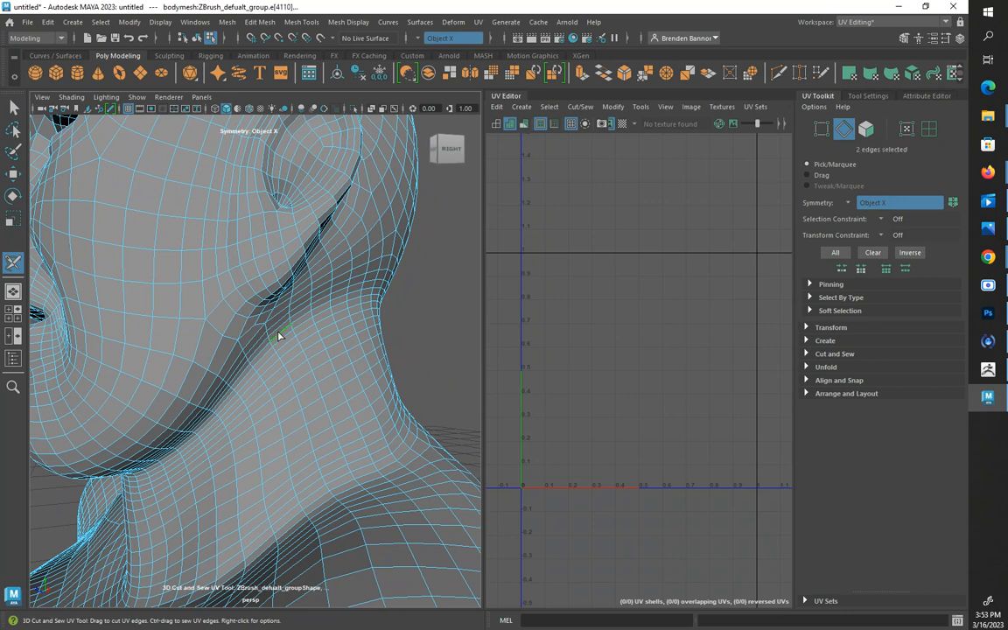
{"action": "left_click_drag", "start_coordinate": [278, 332], "coordinate": [274, 337], "text": "alt"}
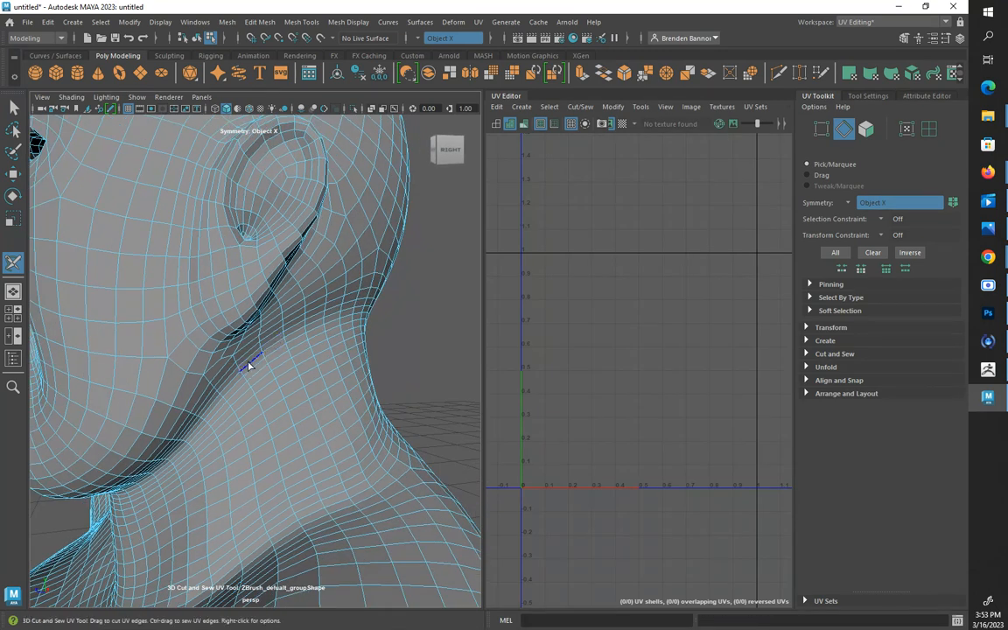
{"action": "left_click_drag", "start_coordinate": [254, 362], "coordinate": [275, 347]}
{"action": "left_click_drag", "start_coordinate": [382, 315], "coordinate": [409, 312], "text": "alt"}
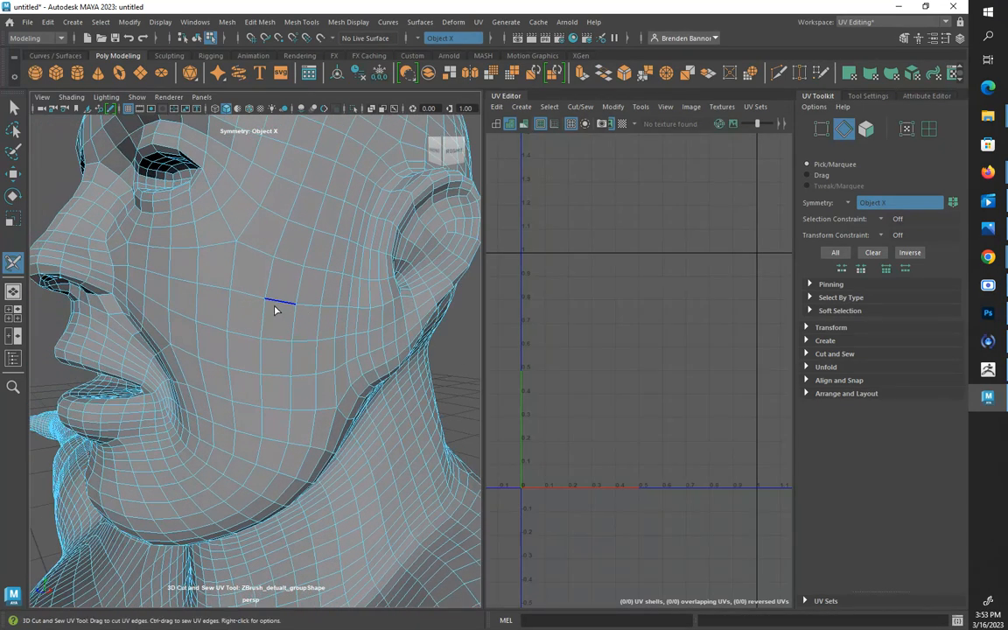
{"action": "mouse_move", "coordinate": [252, 306]}
{"action": "right_mouse_down"}
{"action": "mouse_move", "coordinate": [255, 289]}
{"action": "mouse_move", "coordinate": [250, 280]}
{"action": "mouse_move", "coordinate": [247, 306]}
{"action": "mouse_move", "coordinate": [238, 282]}
{"action": "mouse_move", "coordinate": [247, 292]}
{"action": "right_mouse_up"}
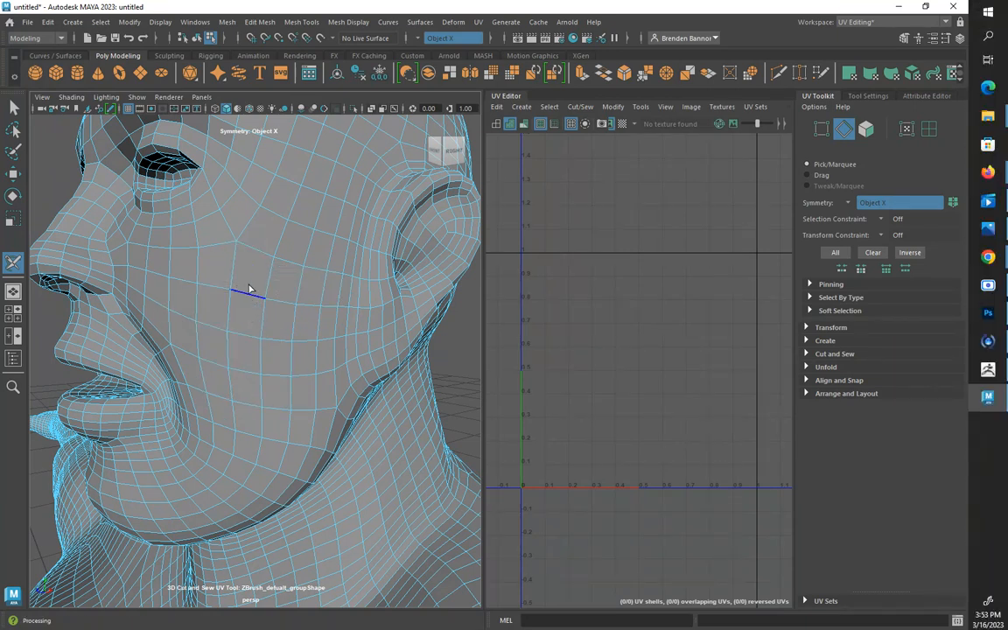
Leave the 3D Cut and Sew UV Tool, select the whole body mesh as an object and apply Automatic UV mapping
{"action": "left_click", "coordinate": [14, 107]}
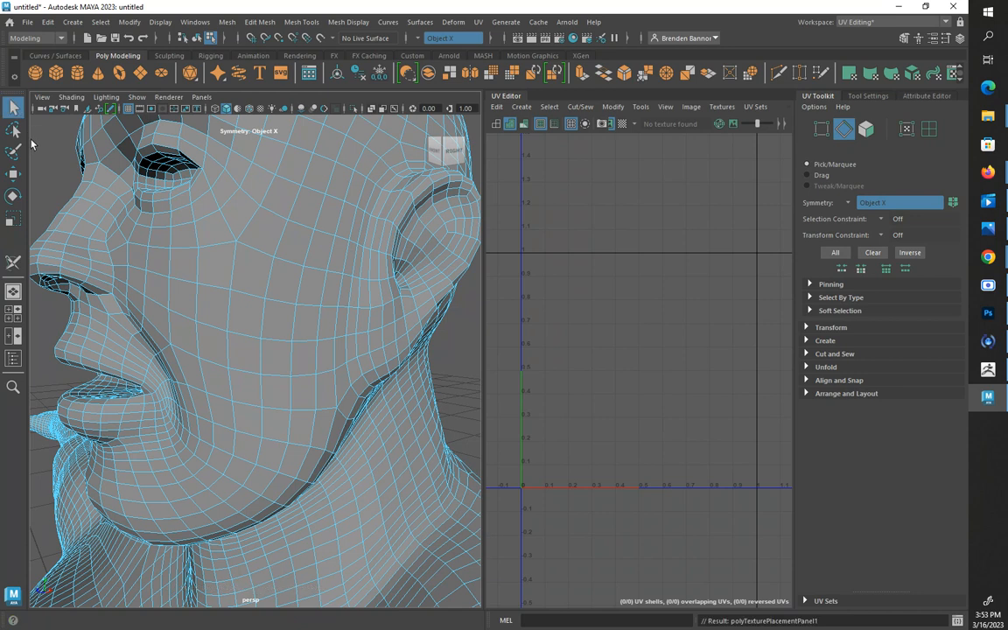
{"action": "right_click", "coordinate": [196, 235]}
{"action": "left_click", "coordinate": [252, 214]}
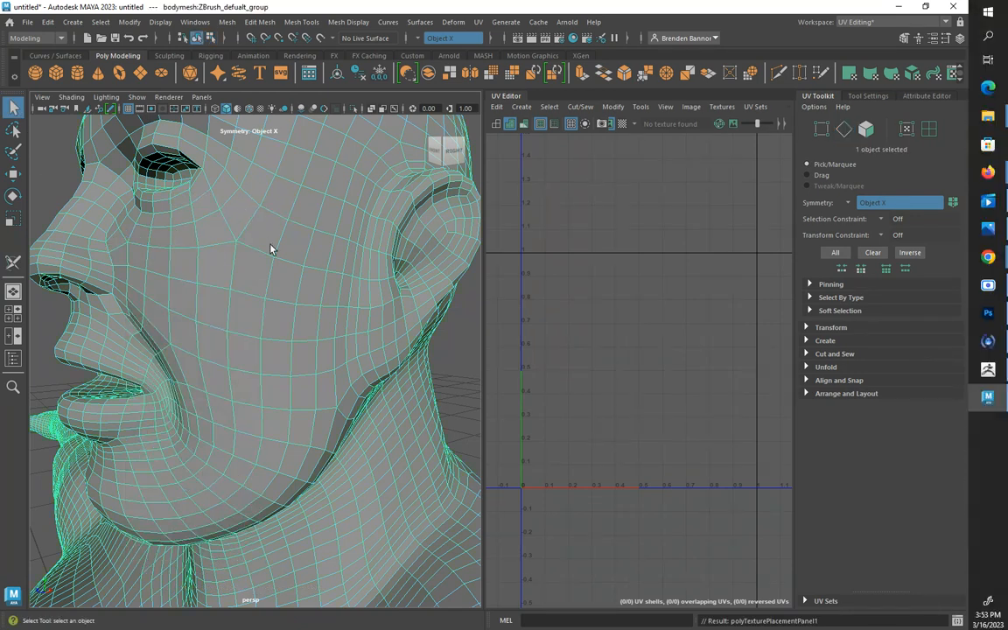
{"action": "left_click", "coordinate": [50, 193]}
{"action": "left_click", "coordinate": [258, 244]}
{"action": "scroll", "coordinate": [261, 248], "scroll_direction": "down", "scroll_amount": 6}
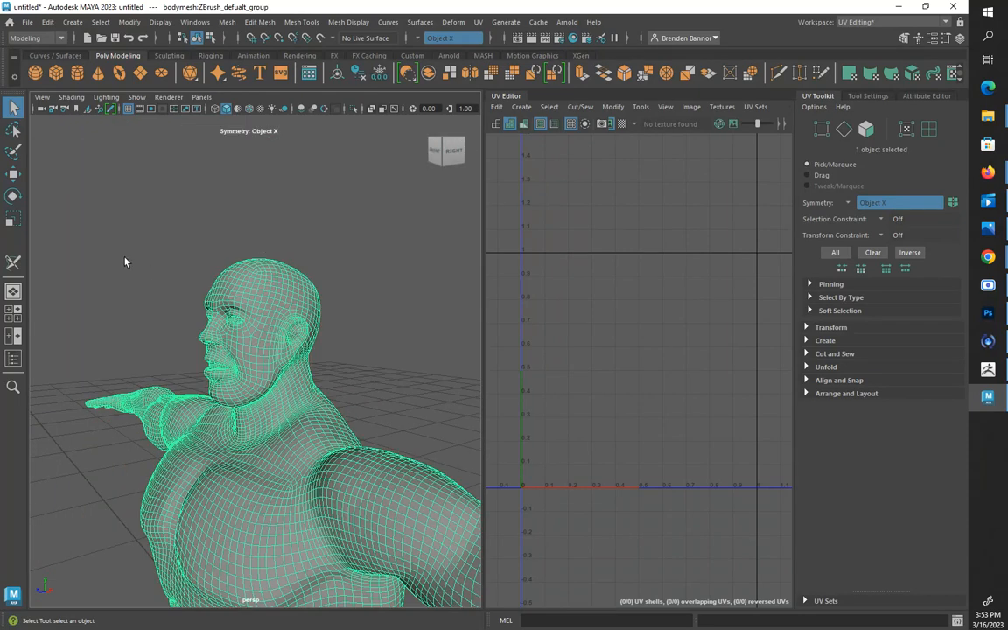
{"action": "left_click", "coordinate": [521, 106]}
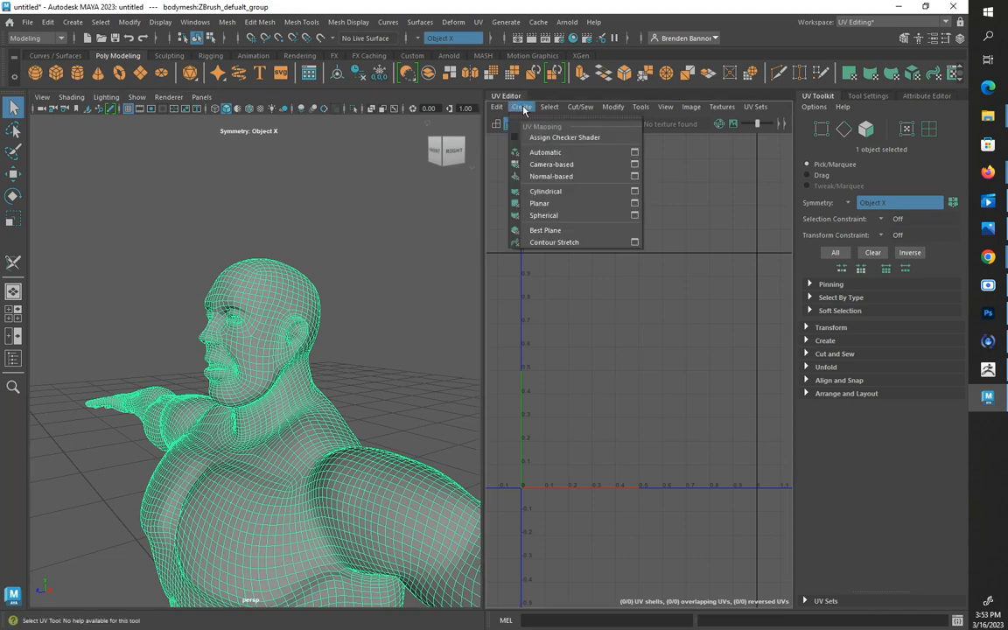
{"action": "left_click", "coordinate": [539, 154]}
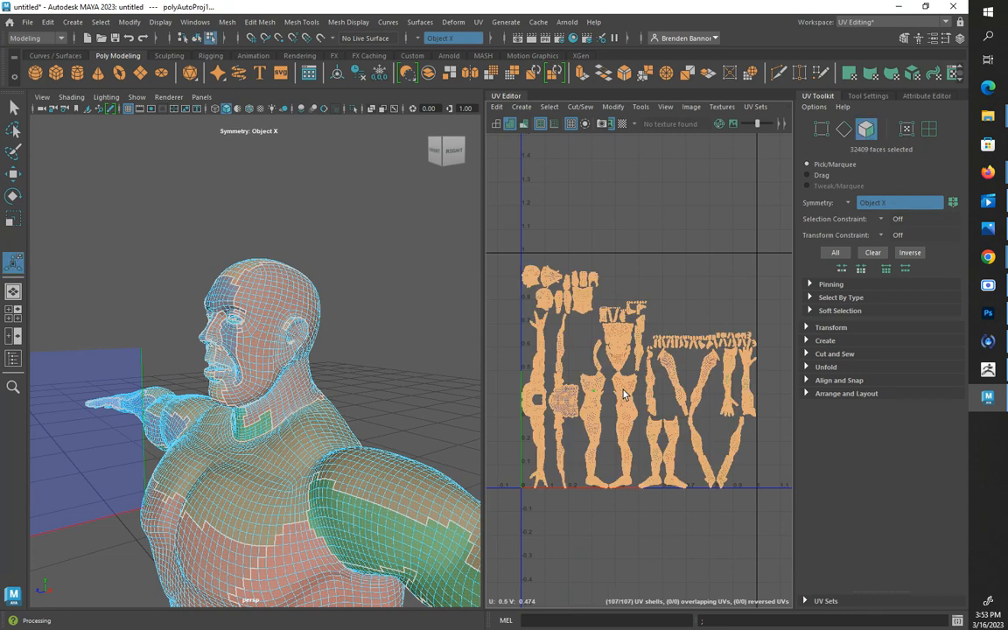
Select all edges of the automatic UV shells and join them with Move and Sew
{"action": "right_click", "coordinate": [623, 396]}
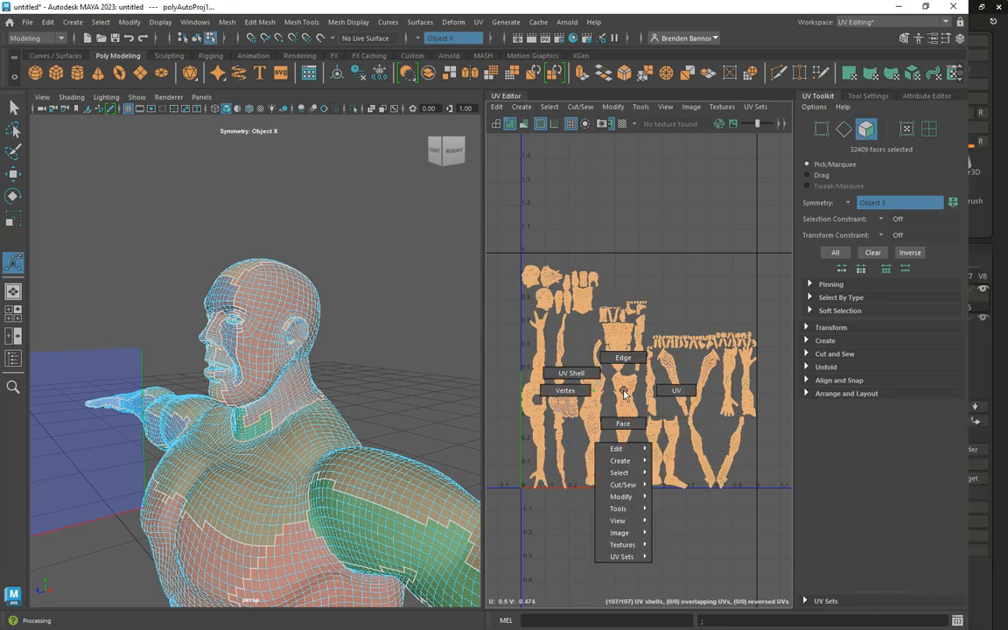
{"action": "left_click", "coordinate": [622, 357]}
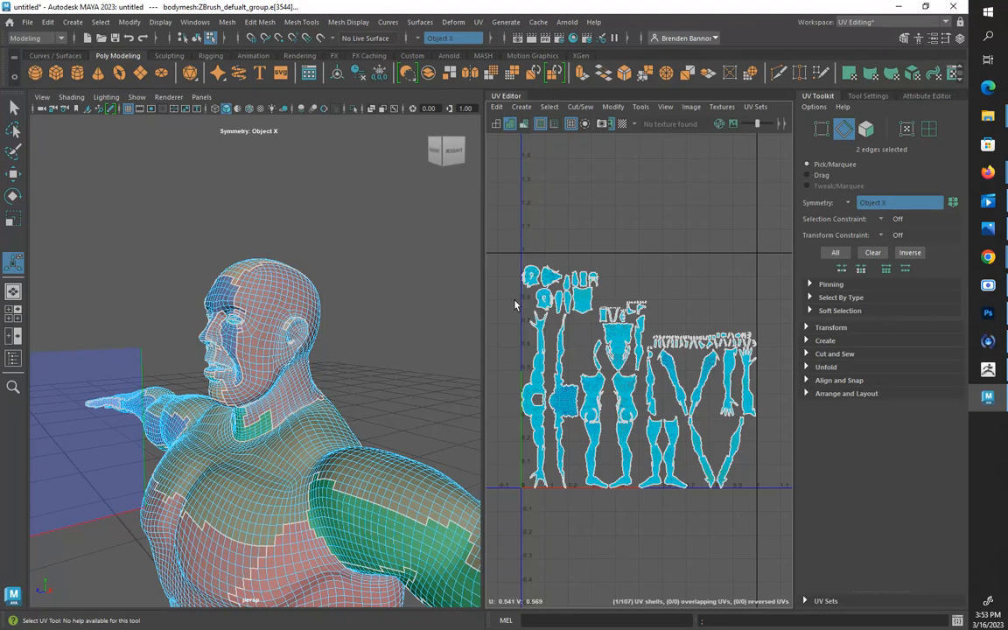
{"action": "left_click_drag", "start_coordinate": [500, 229], "coordinate": [779, 514]}
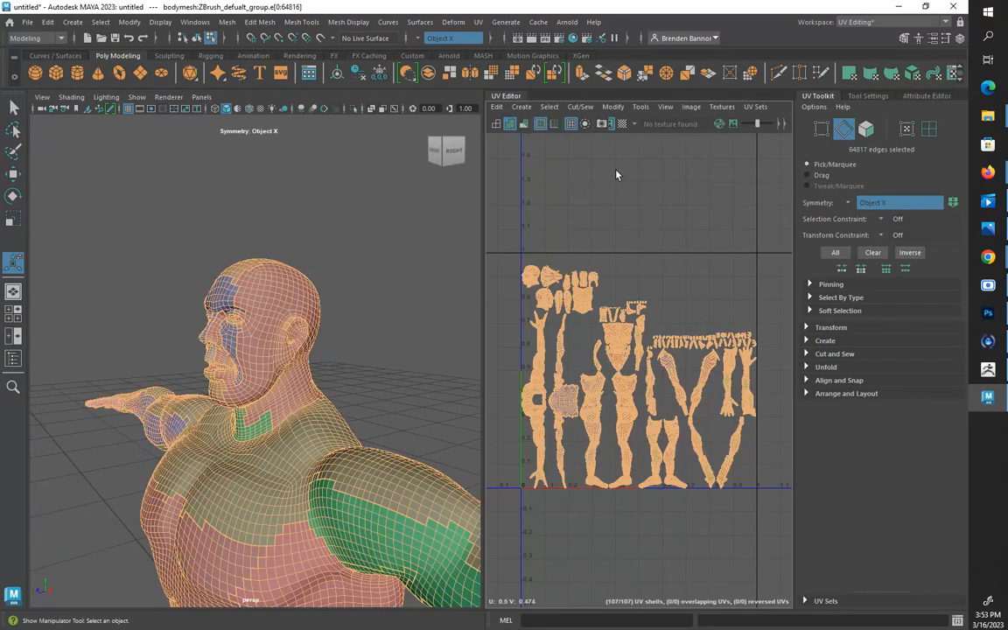
{"action": "left_click", "coordinate": [584, 109]}
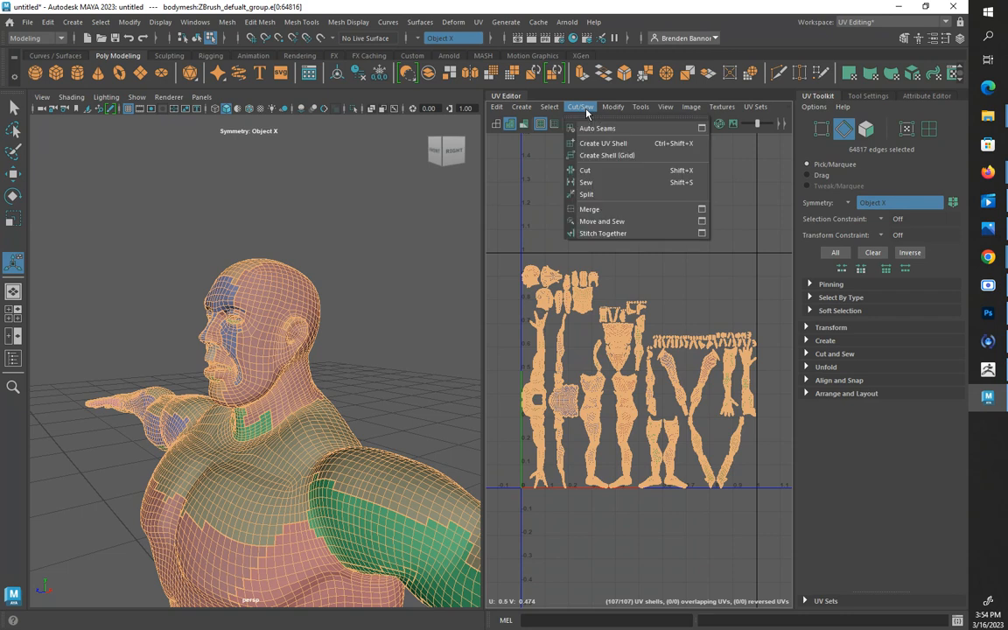
{"action": "left_click", "coordinate": [600, 221]}
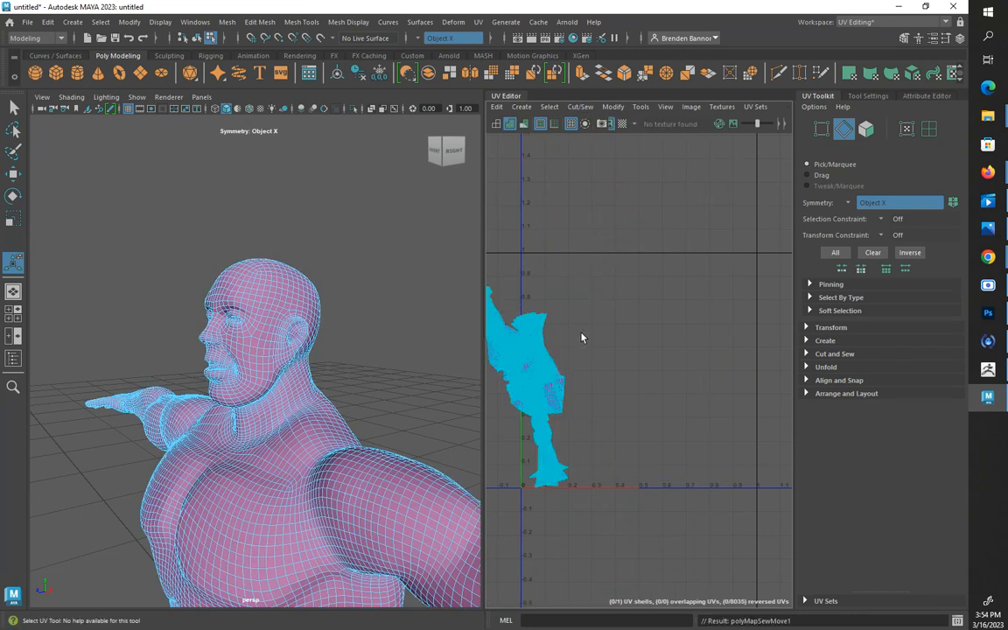
Reactivate the 3D Cut and Sew UV Tool on the body mesh and cut the neck edge loop beneath the jaw
{"action": "right_click_drag", "start_coordinate": [248, 292], "coordinate": [281, 275]}
{"action": "left_click", "coordinate": [259, 291]}
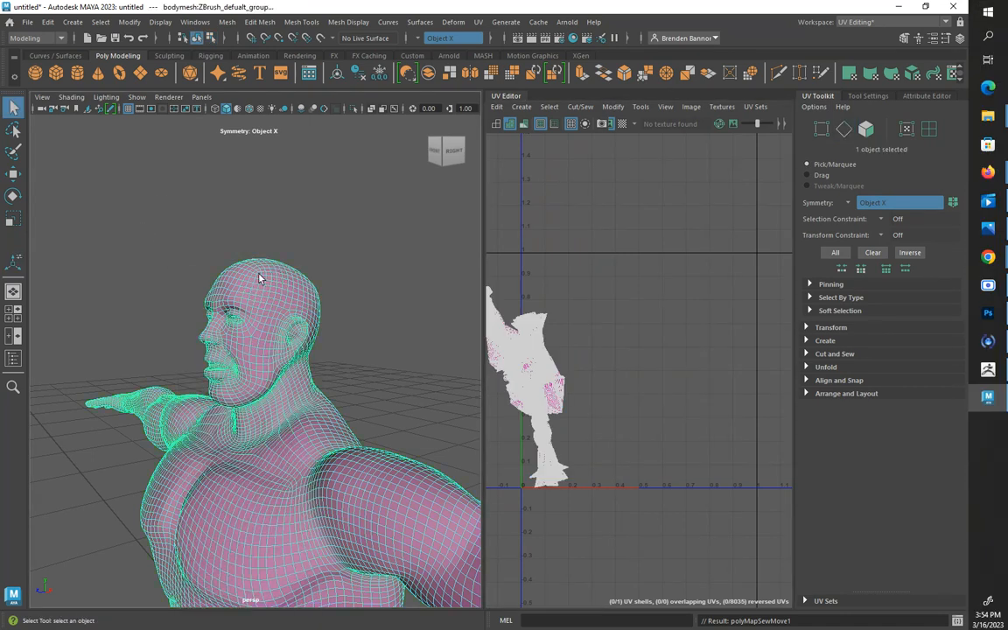
{"action": "left_click", "coordinate": [478, 22]}
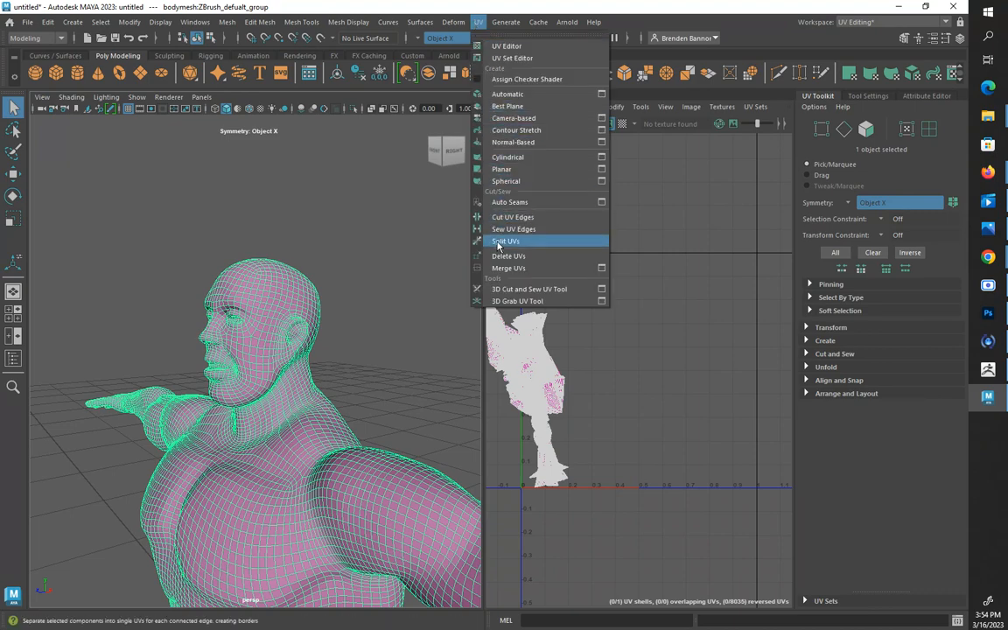
{"action": "left_click", "coordinate": [500, 290]}
{"action": "scroll", "coordinate": [251, 389], "scroll_direction": "up", "scroll_amount": 5}
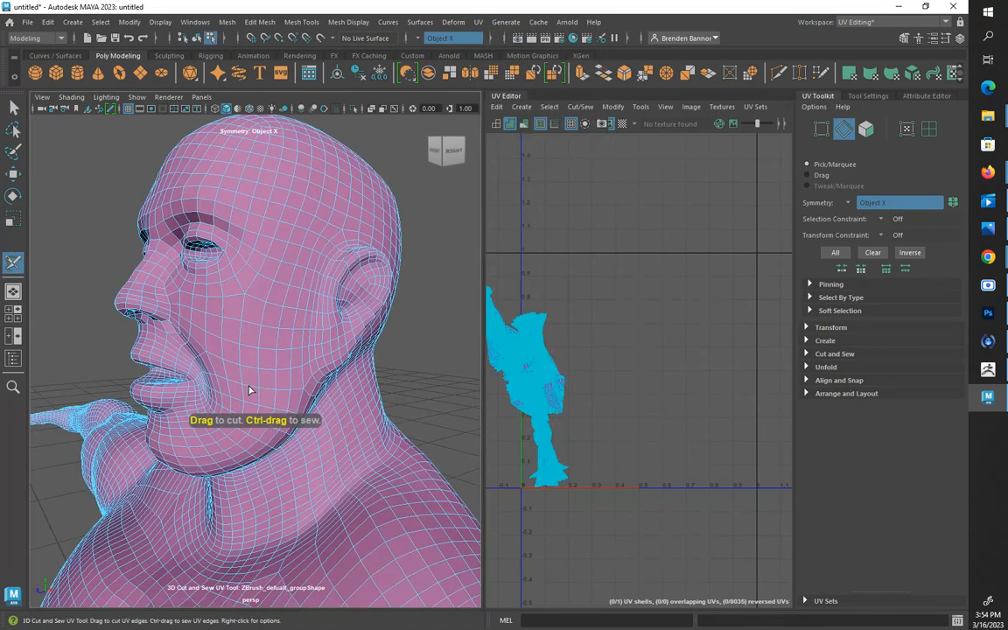
{"action": "left_click_drag", "start_coordinate": [284, 398], "coordinate": [266, 378], "text": "alt"}
{"action": "scroll", "coordinate": [221, 356], "scroll_direction": "up", "scroll_amount": 6}
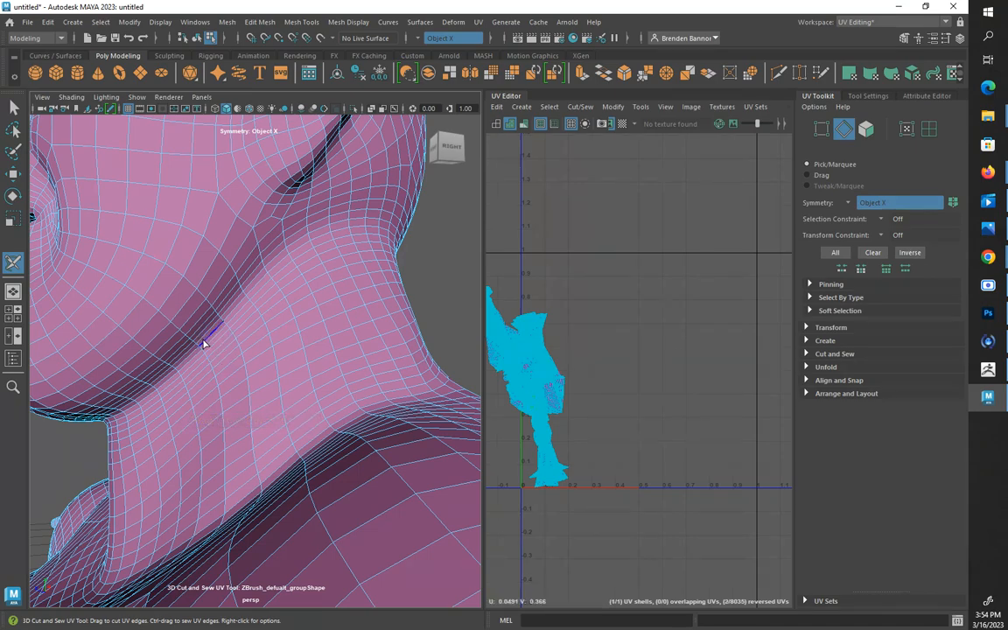
{"action": "left_click", "coordinate": [203, 344]}
{"action": "mouse_move", "coordinate": [203, 344]}
{"action": "left_mouse_down", "text": "alt"}
{"action": "mouse_move", "coordinate": [220, 327]}
{"action": "mouse_move", "coordinate": [267, 330]}
{"action": "mouse_move", "coordinate": [209, 331]}
{"action": "mouse_move", "coordinate": [198, 344]}
{"action": "left_mouse_up", "text": "alt"}
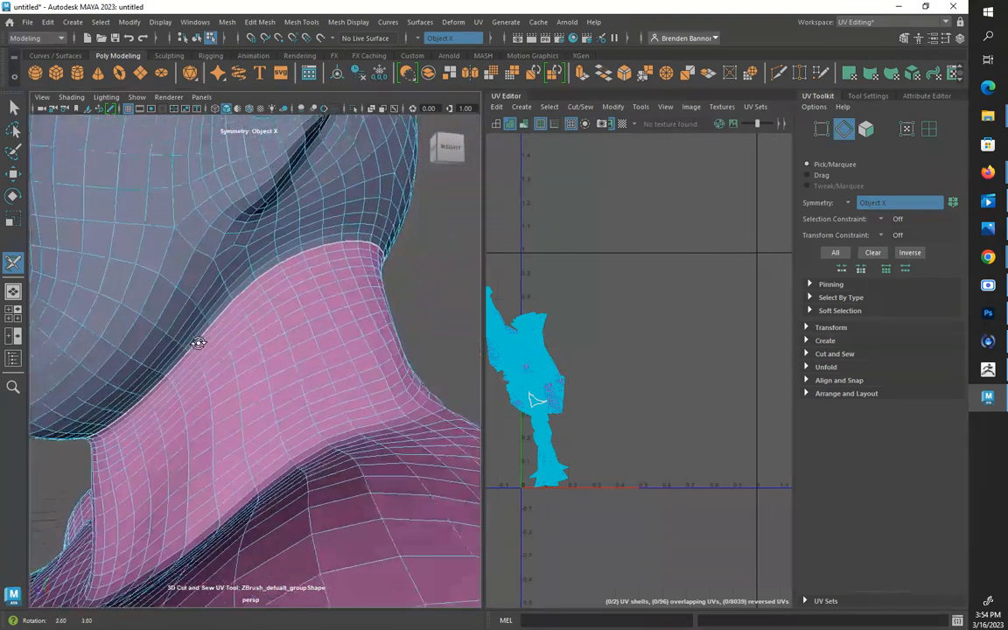
Cut a symmetrical UV seam along the edge loop around the upper arm just outside the shoulder
{"action": "scroll", "coordinate": [280, 353], "scroll_direction": "down", "scroll_amount": 8}
{"action": "scroll", "coordinate": [280, 352], "scroll_direction": "up", "scroll_amount": 8}
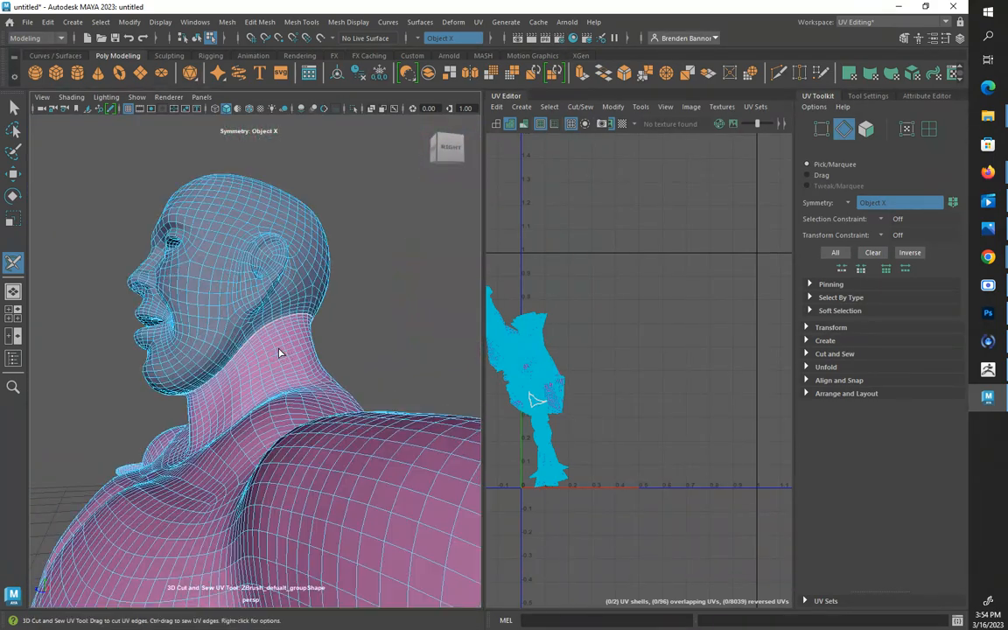
{"action": "left_click_drag", "start_coordinate": [279, 351], "coordinate": [225, 320], "text": "alt"}
{"action": "right_click_drag", "start_coordinate": [225, 319], "coordinate": [282, 426], "text": "alt"}
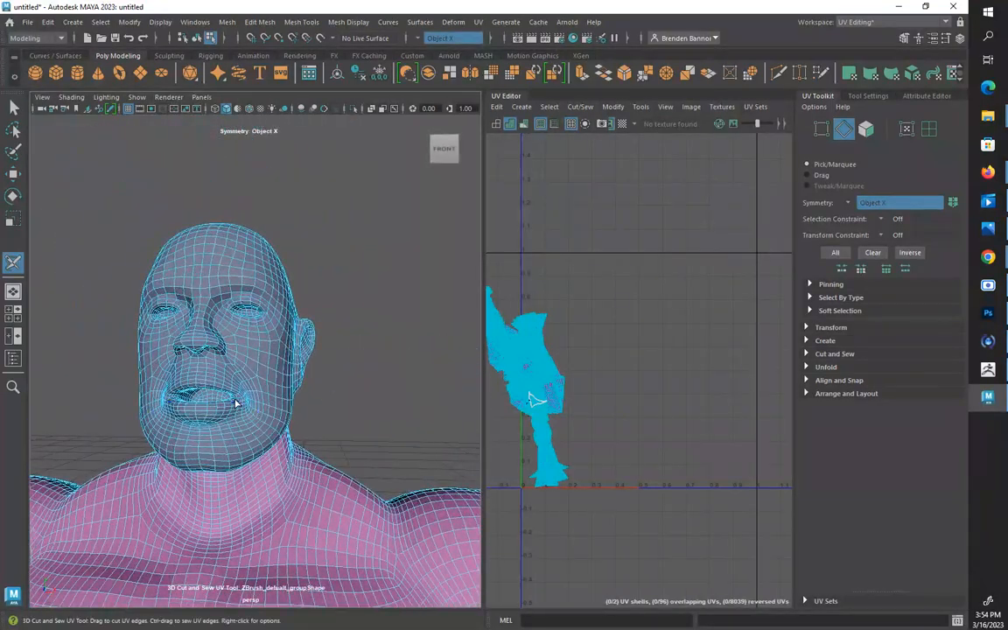
{"action": "scroll", "coordinate": [236, 403], "scroll_direction": "up", "scroll_amount": 5}
{"action": "left_click_drag", "start_coordinate": [199, 397], "coordinate": [343, 424], "text": "alt"}
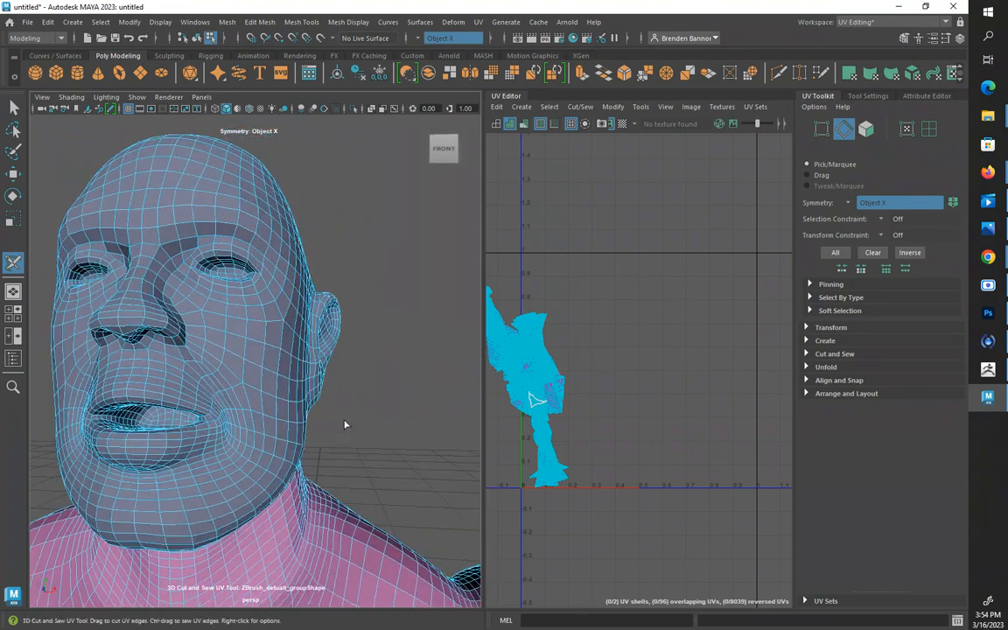
{"action": "scroll", "coordinate": [385, 421], "scroll_direction": "down", "scroll_amount": 5}
{"action": "middle_click_drag", "start_coordinate": [385, 420], "coordinate": [274, 315], "text": "alt"}
{"action": "scroll", "coordinate": [274, 315], "scroll_direction": "up", "scroll_amount": 2}
{"action": "scroll", "coordinate": [247, 363], "scroll_direction": "up", "scroll_amount": 3}
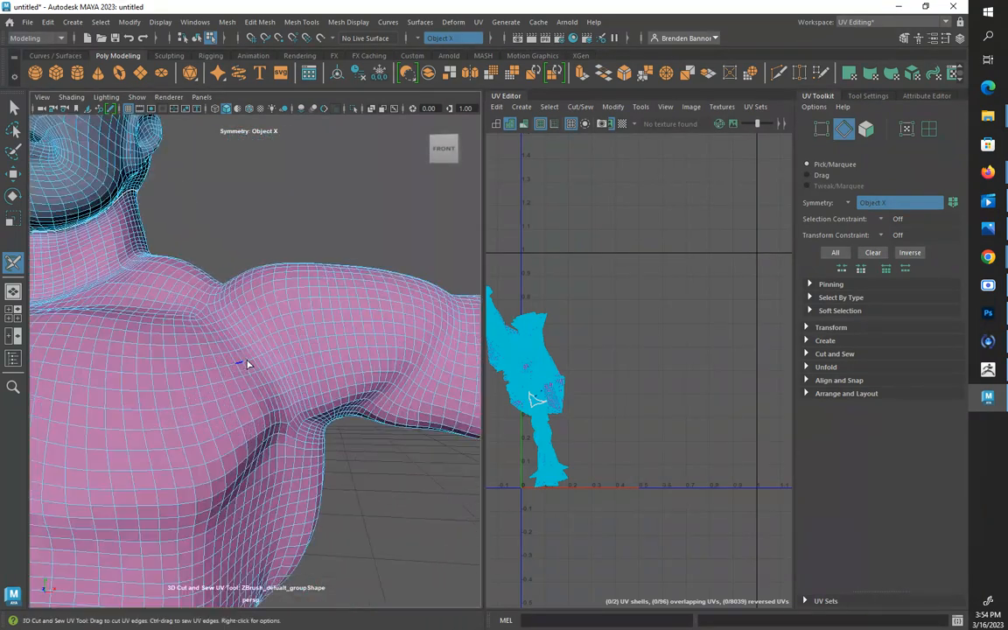
{"action": "double_click", "coordinate": [307, 361]}
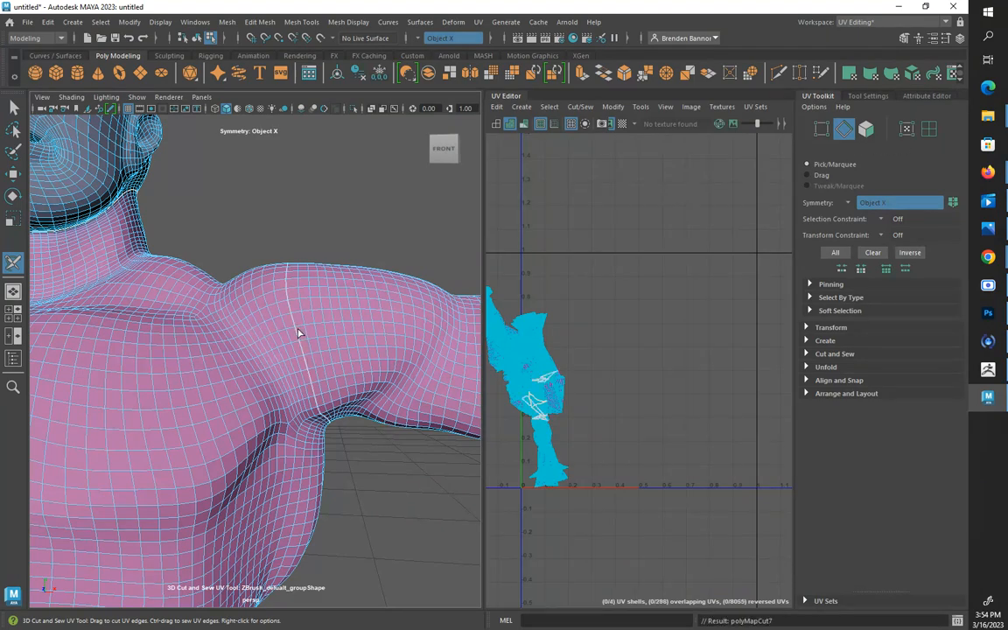
Cut a symmetrical UV seam along the edge loop around the wrist to separate the hands from the arms
{"action": "left_click_drag", "start_coordinate": [299, 333], "coordinate": [94, 350], "text": "alt"}
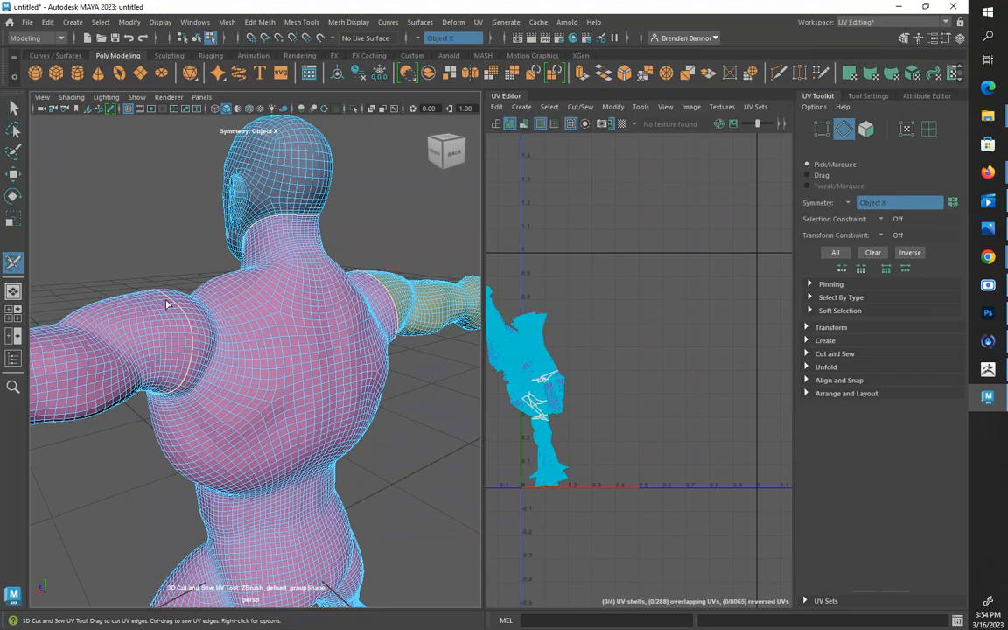
{"action": "left_click_drag", "start_coordinate": [167, 304], "coordinate": [356, 285], "text": "alt"}
{"action": "scroll", "coordinate": [343, 308], "scroll_direction": "down", "scroll_amount": 4}
{"action": "middle_click_drag", "start_coordinate": [283, 311], "coordinate": [431, 306], "text": "alt"}
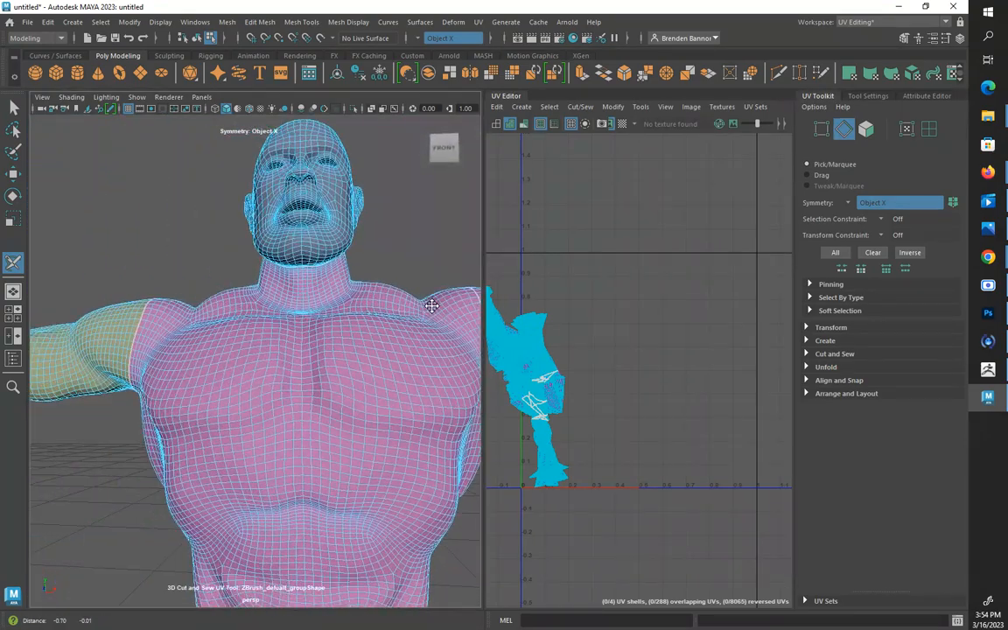
{"action": "left_click_drag", "start_coordinate": [431, 304], "coordinate": [368, 286], "text": "alt"}
{"action": "scroll", "coordinate": [358, 249], "scroll_direction": "down", "scroll_amount": 2}
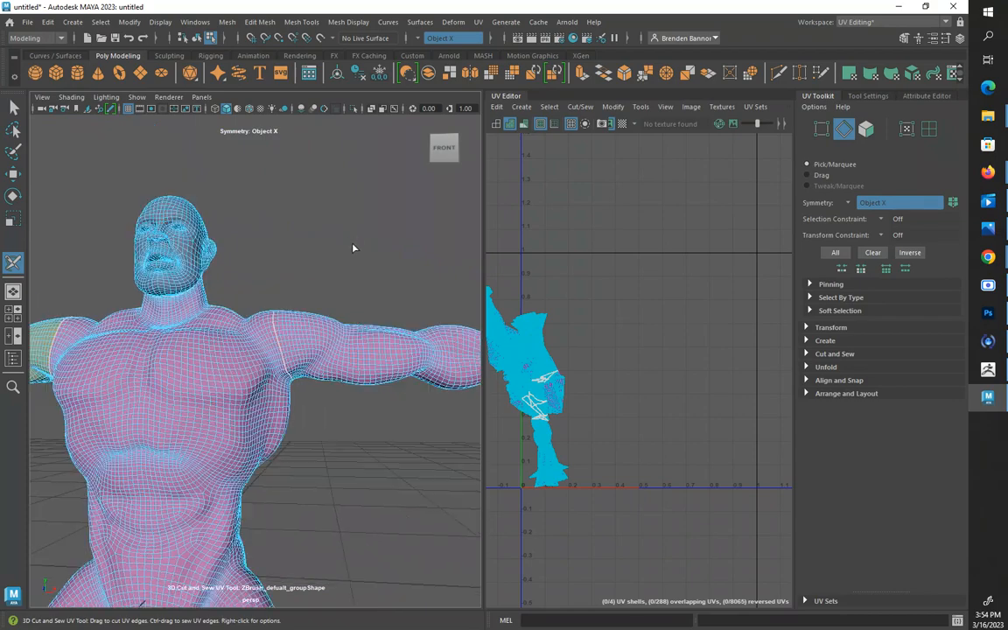
{"action": "left_click_drag", "start_coordinate": [354, 248], "coordinate": [269, 339], "text": "alt"}
{"action": "middle_click_drag", "start_coordinate": [336, 349], "coordinate": [182, 280], "text": "alt"}
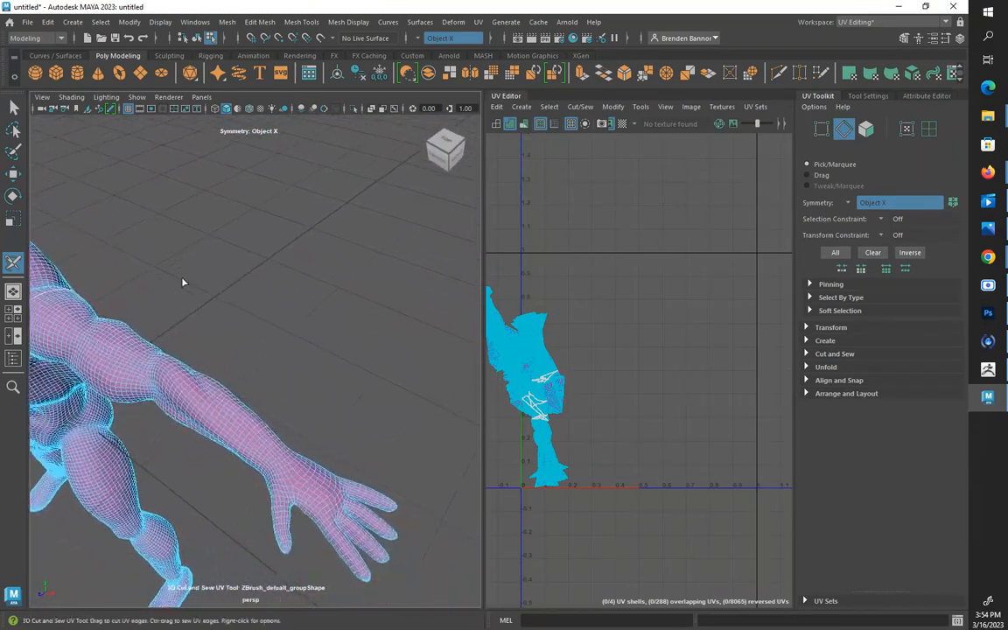
{"action": "left_click_drag", "start_coordinate": [185, 362], "coordinate": [254, 339], "text": "alt"}
{"action": "right_click_drag", "start_coordinate": [254, 339], "coordinate": [365, 386], "text": "alt"}
{"action": "middle_click_drag", "start_coordinate": [410, 411], "coordinate": [313, 401], "text": "alt"}
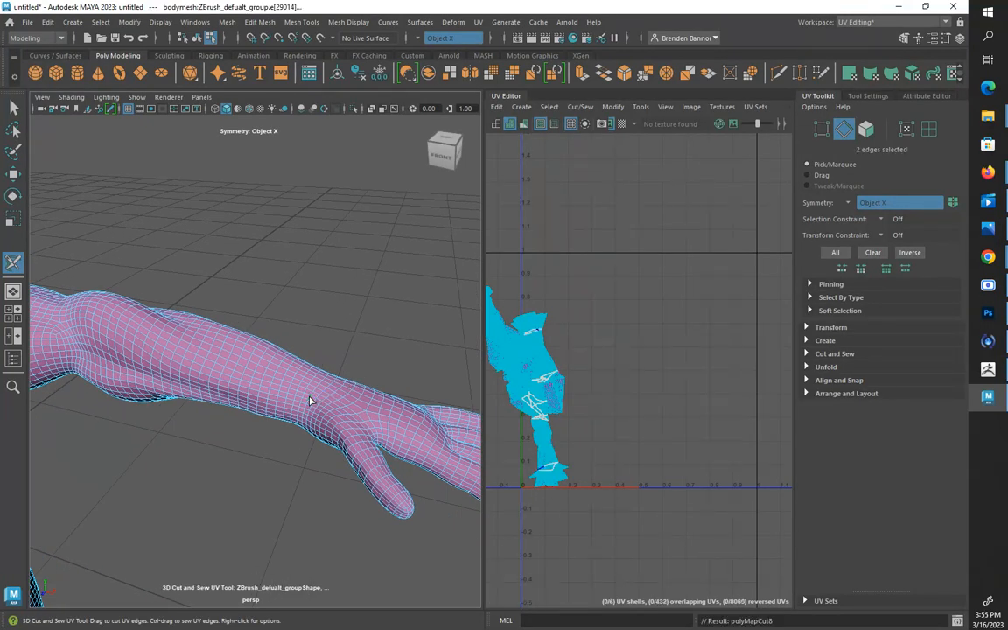
{"action": "left_click", "coordinate": [312, 396]}
Cut a symmetrical UV seam along the edge loop running lengthwise over the sides of the thumb and index finger
{"action": "left_click_drag", "start_coordinate": [374, 326], "coordinate": [399, 293], "text": "alt"}
{"action": "scroll", "coordinate": [245, 394], "scroll_direction": "down", "scroll_amount": 6}
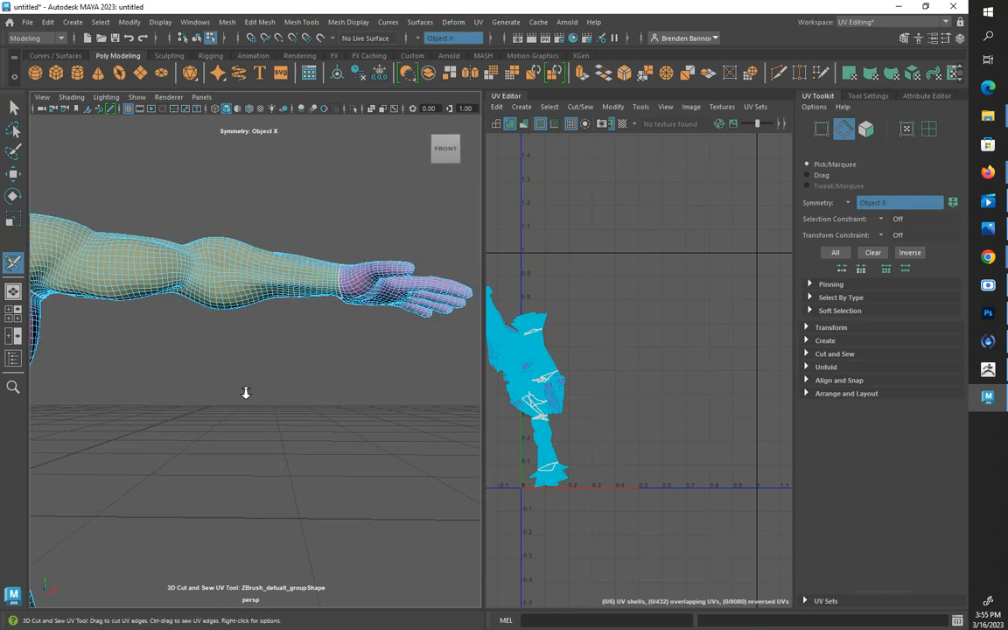
{"action": "left_click_drag", "start_coordinate": [236, 402], "coordinate": [259, 414], "text": "alt"}
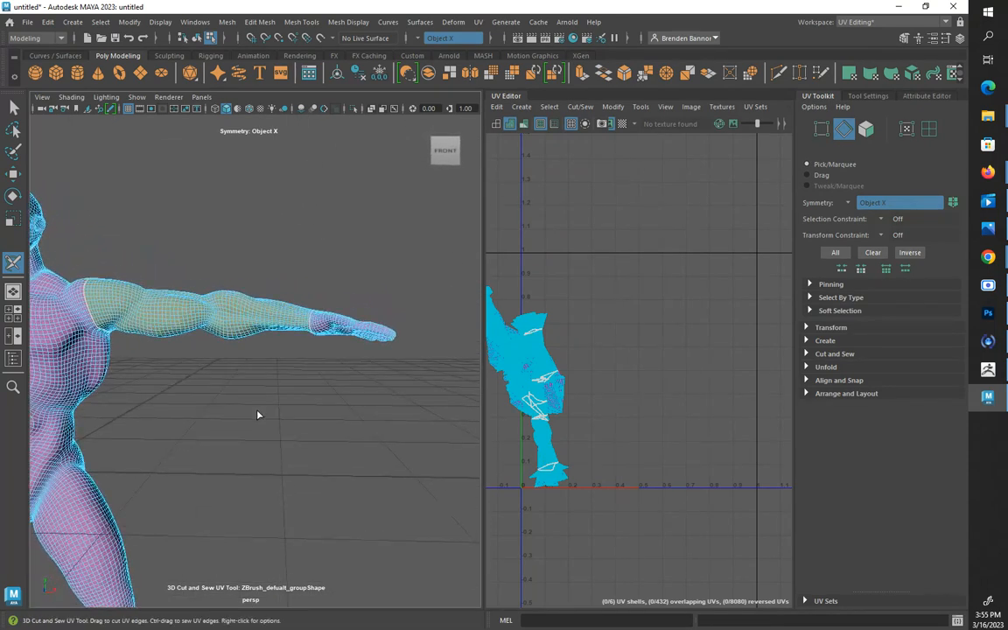
{"action": "scroll", "coordinate": [338, 363], "scroll_direction": "up", "scroll_amount": 7}
{"action": "middle_click_drag", "start_coordinate": [362, 347], "coordinate": [185, 443], "text": "alt"}
{"action": "scroll", "coordinate": [185, 443], "scroll_direction": "up", "scroll_amount": 2}
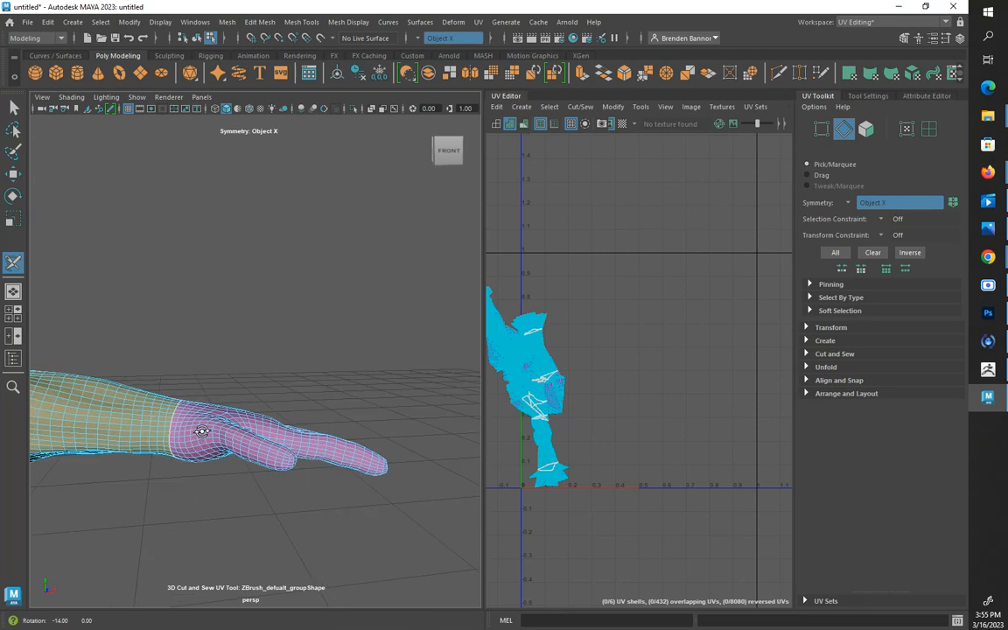
{"action": "scroll", "coordinate": [262, 463], "scroll_direction": "up", "scroll_amount": 4}
{"action": "middle_click_drag", "start_coordinate": [277, 467], "coordinate": [234, 449], "text": "alt"}
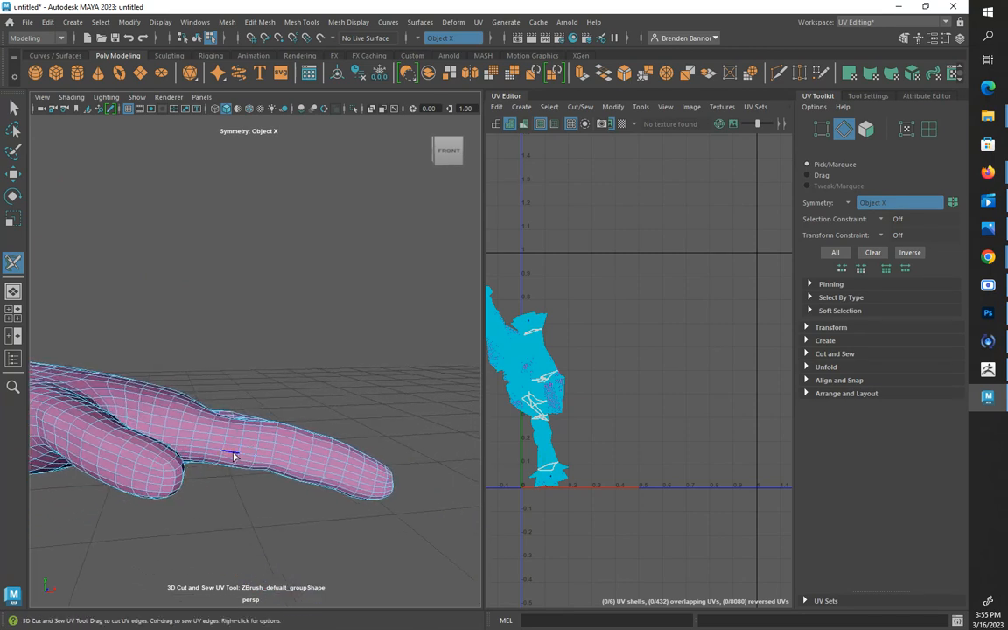
{"action": "left_click", "coordinate": [233, 454]}
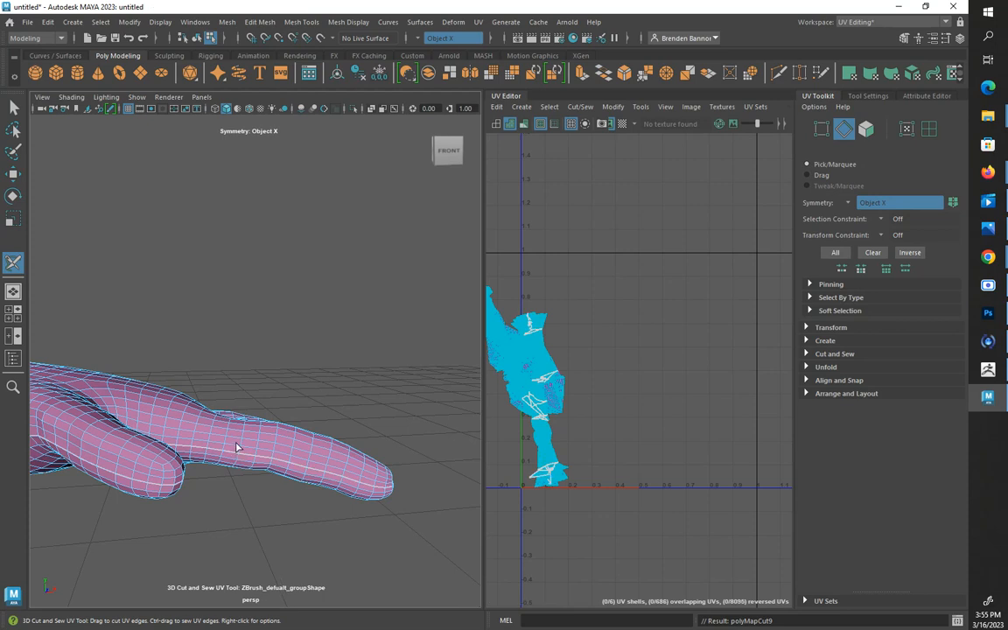
Cut a symmetrical UV seam along the lengthwise edge loop passing over the tip of the middle finger
{"action": "left_click_drag", "start_coordinate": [235, 447], "coordinate": [214, 414], "text": "alt"}
{"action": "right_click_drag", "start_coordinate": [213, 414], "coordinate": [214, 396], "text": "alt"}
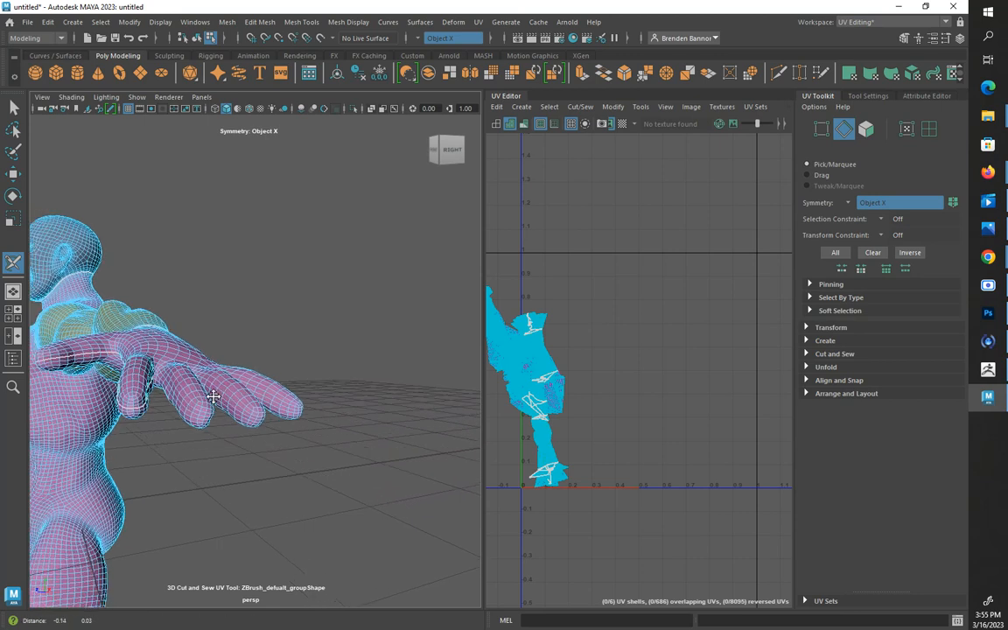
{"action": "middle_click_drag", "start_coordinate": [213, 396], "coordinate": [248, 415], "text": "alt"}
{"action": "scroll", "coordinate": [248, 413], "scroll_direction": "up", "scroll_amount": 3}
{"action": "left_click_drag", "start_coordinate": [212, 448], "coordinate": [211, 381], "text": "alt"}
{"action": "scroll", "coordinate": [151, 398], "scroll_direction": "up", "scroll_amount": 3}
{"action": "scroll", "coordinate": [170, 434], "scroll_direction": "down", "scroll_amount": 5}
{"action": "scroll", "coordinate": [215, 378], "scroll_direction": "up", "scroll_amount": 5}
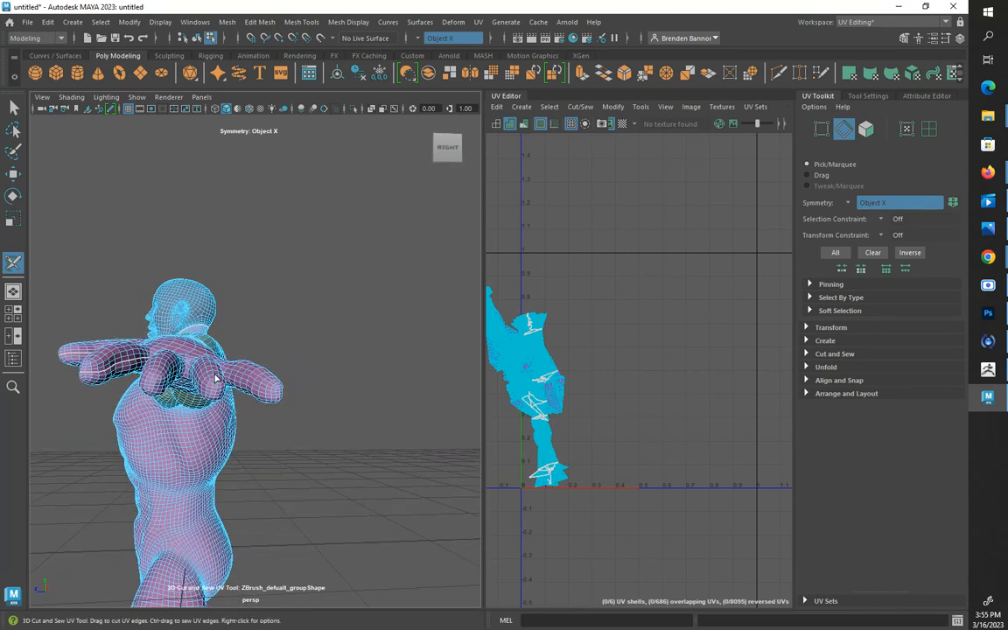
{"action": "left_click_drag", "start_coordinate": [171, 386], "coordinate": [279, 412], "text": "alt"}
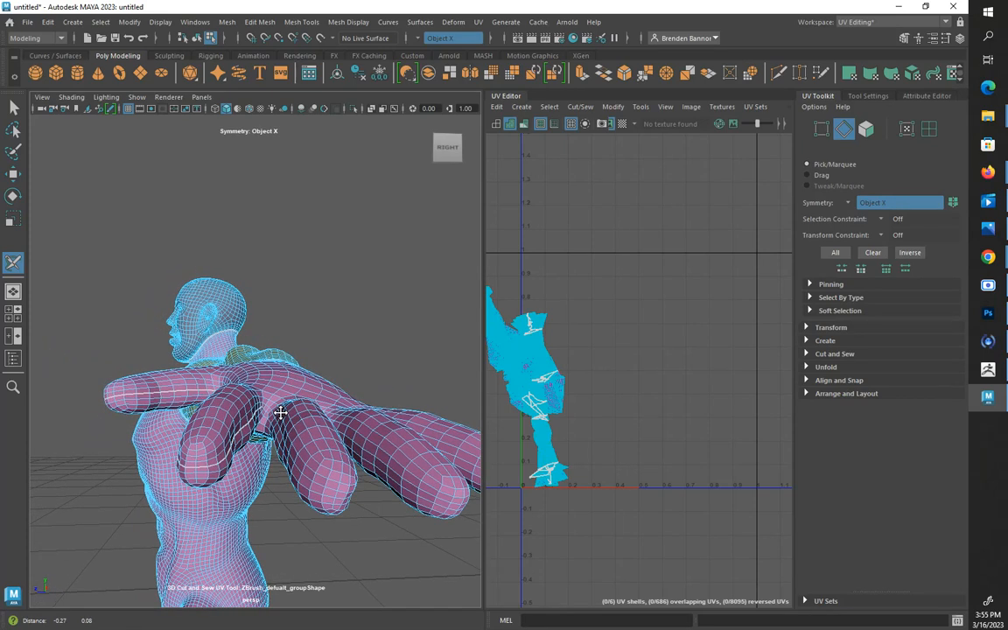
{"action": "left_click", "coordinate": [324, 500]}
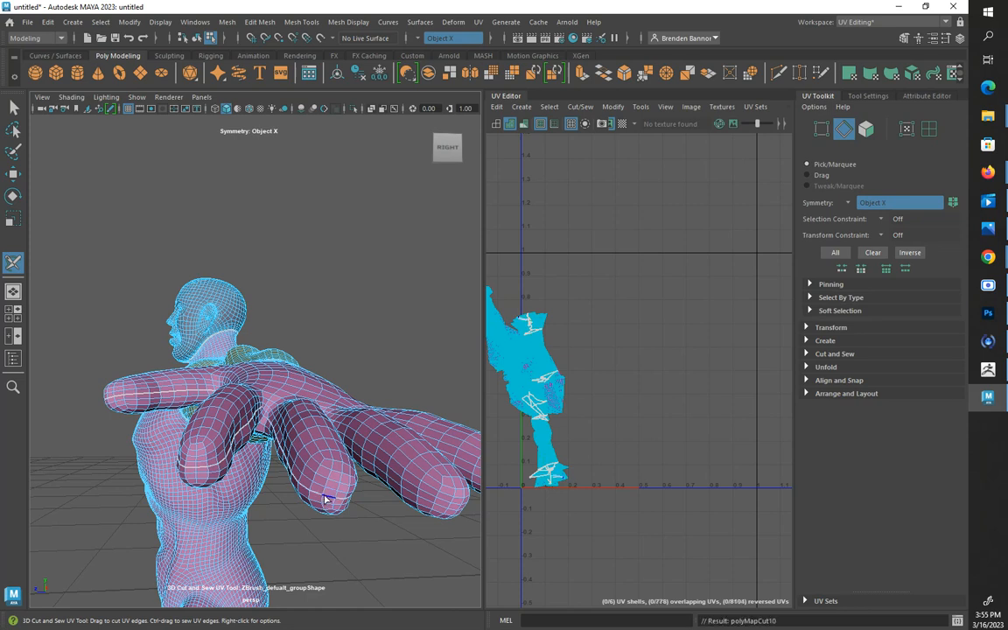
Cut symmetrical lengthwise UV seams over the tips of the ring finger and the little finger
{"action": "mouse_move", "coordinate": [324, 500]}
{"action": "left_mouse_down", "text": "alt"}
{"action": "mouse_move", "coordinate": [295, 485]}
{"action": "mouse_move", "coordinate": [302, 479]}
{"action": "mouse_move", "coordinate": [310, 492]}
{"action": "left_mouse_up", "text": "alt"}
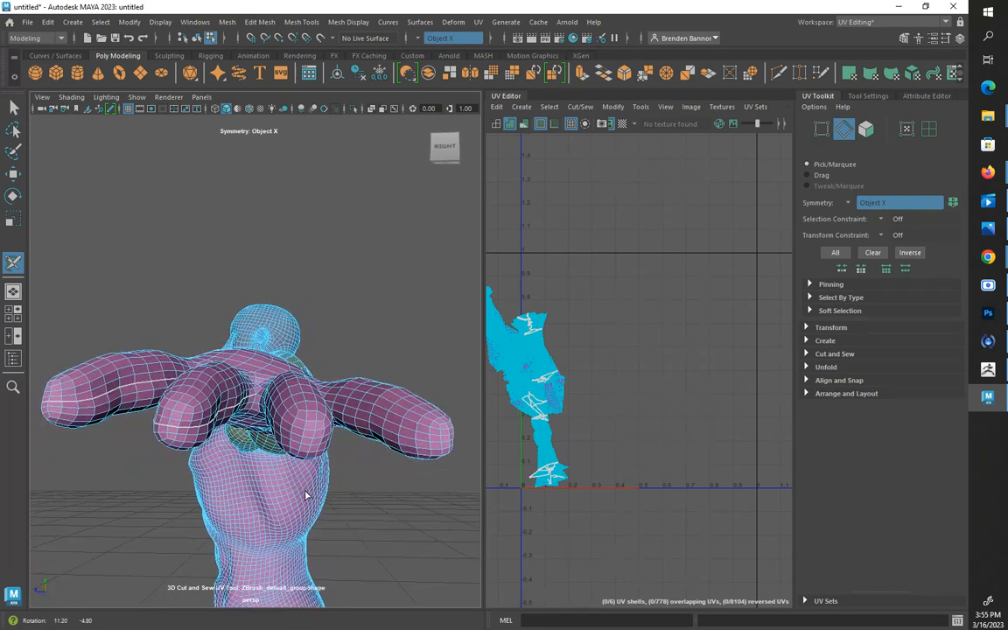
{"action": "double_click", "coordinate": [306, 446]}
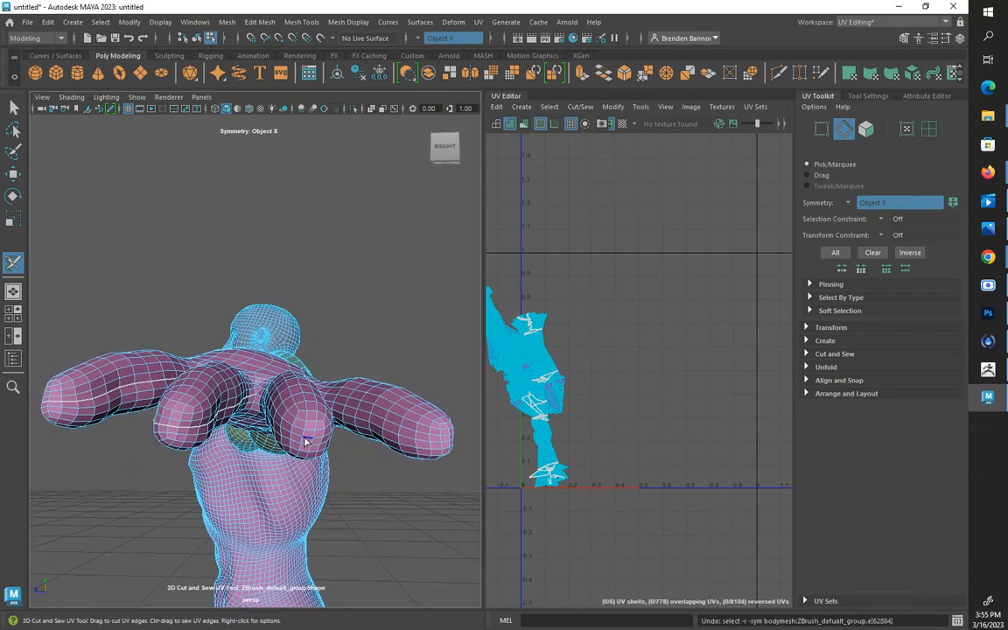
{"action": "left_click_drag", "start_coordinate": [302, 446], "coordinate": [286, 443], "text": "alt"}
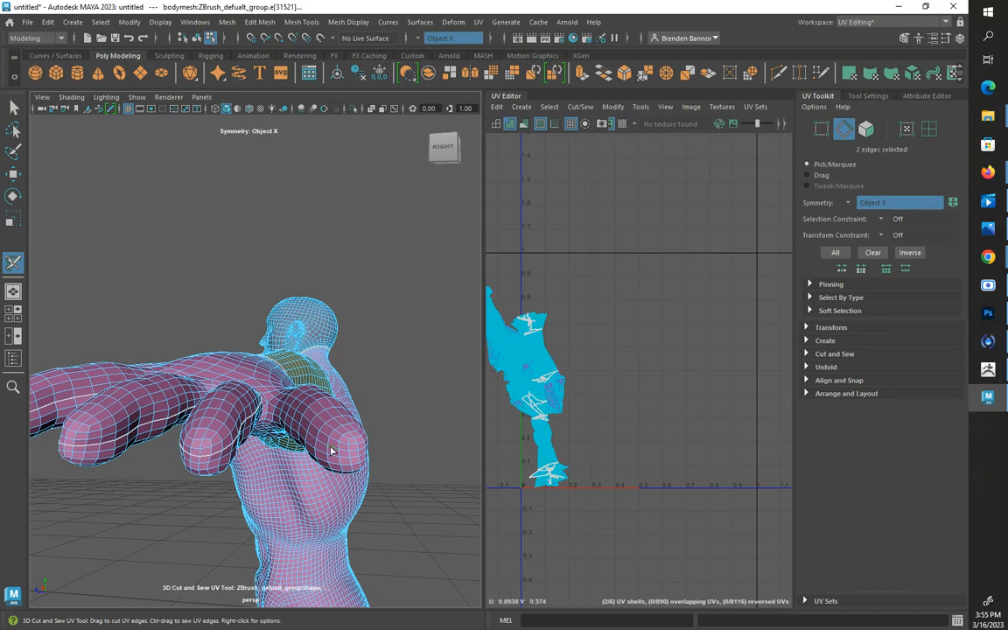
{"action": "left_click_drag", "start_coordinate": [330, 450], "coordinate": [261, 444], "text": "alt"}
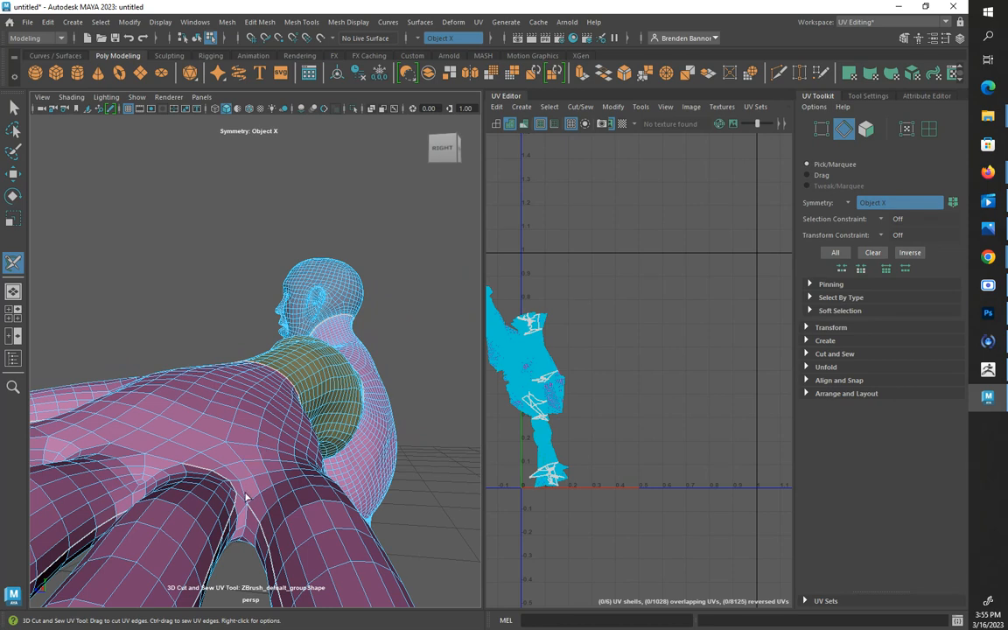
Join the finger seams by cutting the short connecting edges across the webbing between neighbouring fingers
{"action": "mouse_move", "coordinate": [243, 493]}
{"action": "left_mouse_down", "text": "alt"}
{"action": "mouse_move", "coordinate": [236, 486]}
{"action": "mouse_move", "coordinate": [243, 495]}
{"action": "left_mouse_up", "text": "alt"}
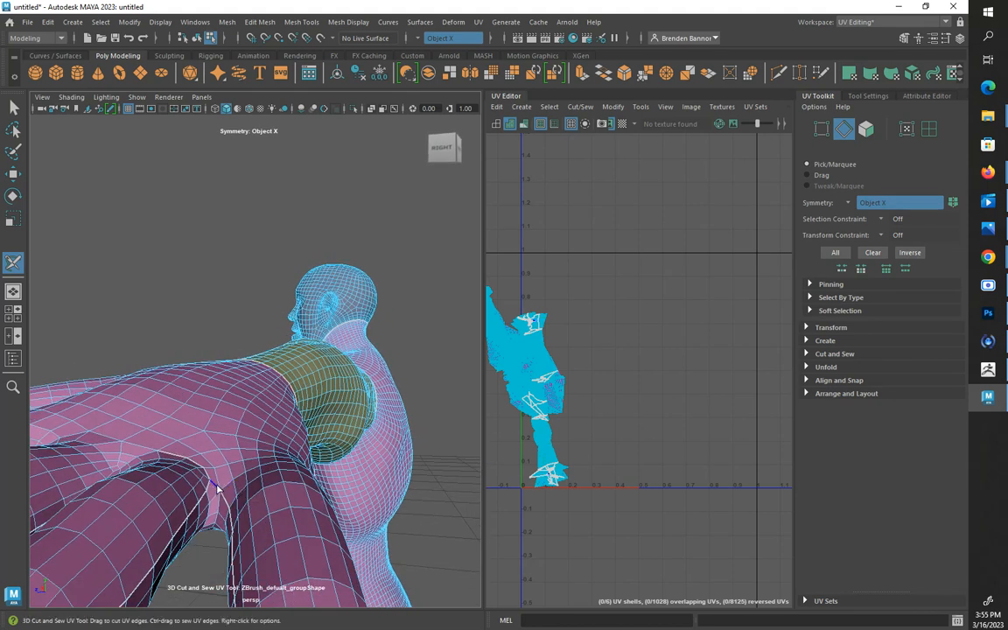
{"action": "left_click_drag", "start_coordinate": [229, 452], "coordinate": [218, 474], "text": "alt"}
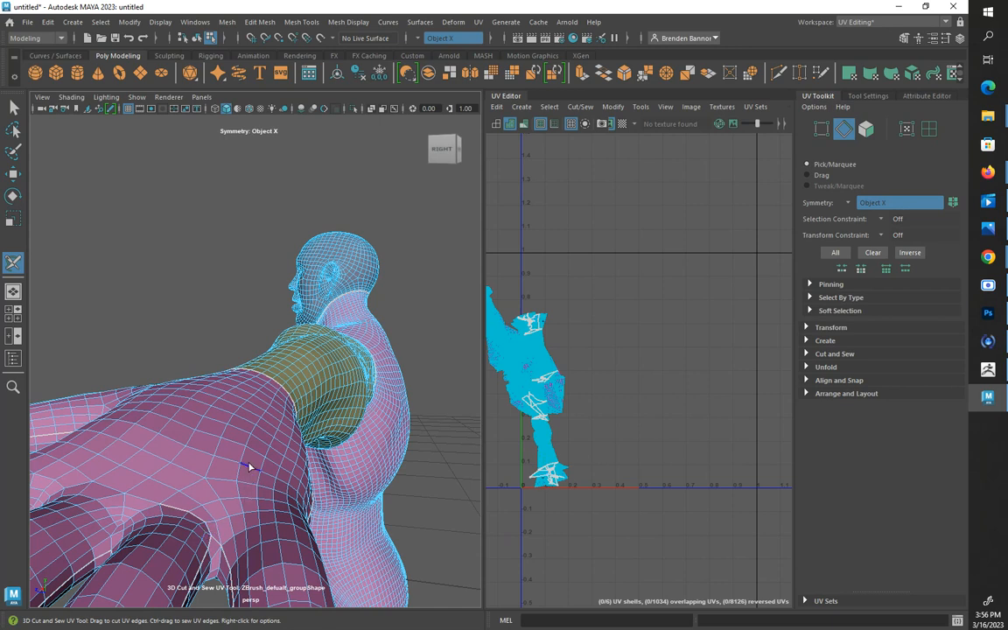
{"action": "middle_click_drag", "start_coordinate": [250, 468], "coordinate": [203, 447], "text": "alt"}
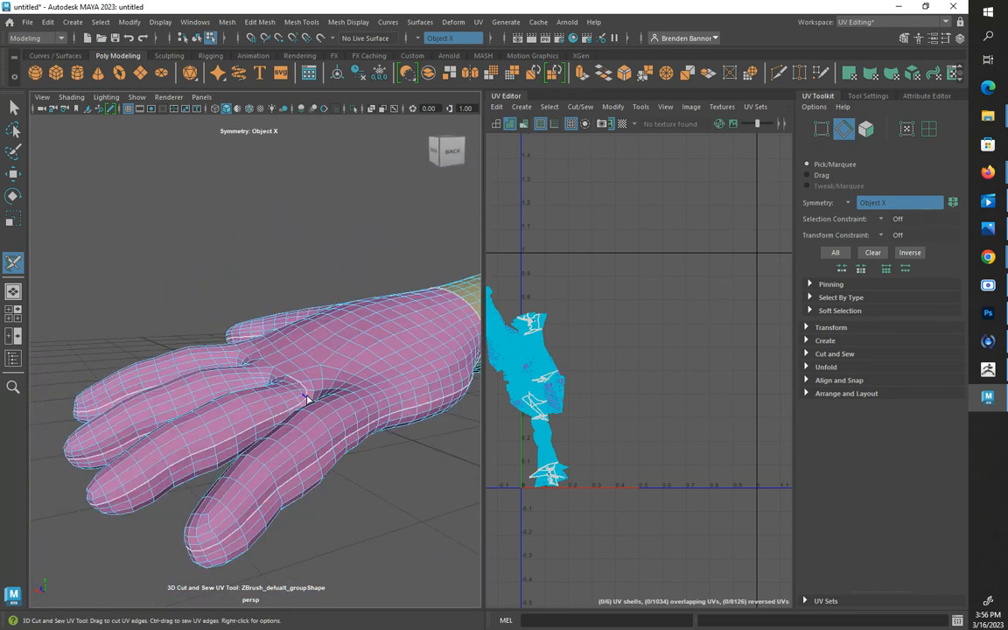
{"action": "right_click_drag", "start_coordinate": [308, 395], "coordinate": [349, 422], "text": "alt"}
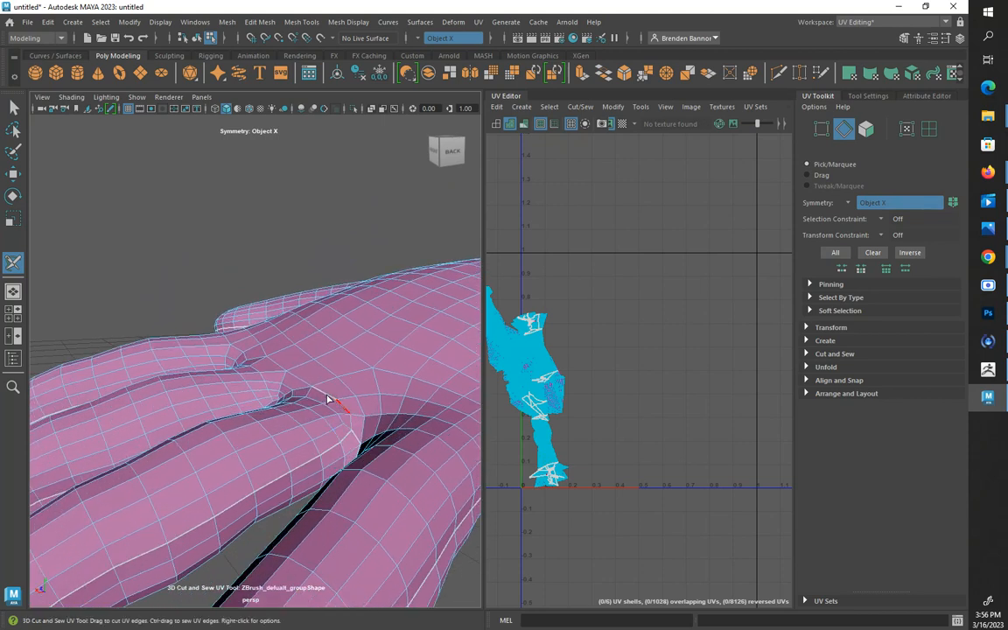
{"action": "left_click_drag", "start_coordinate": [286, 436], "coordinate": [366, 442], "text": "alt"}
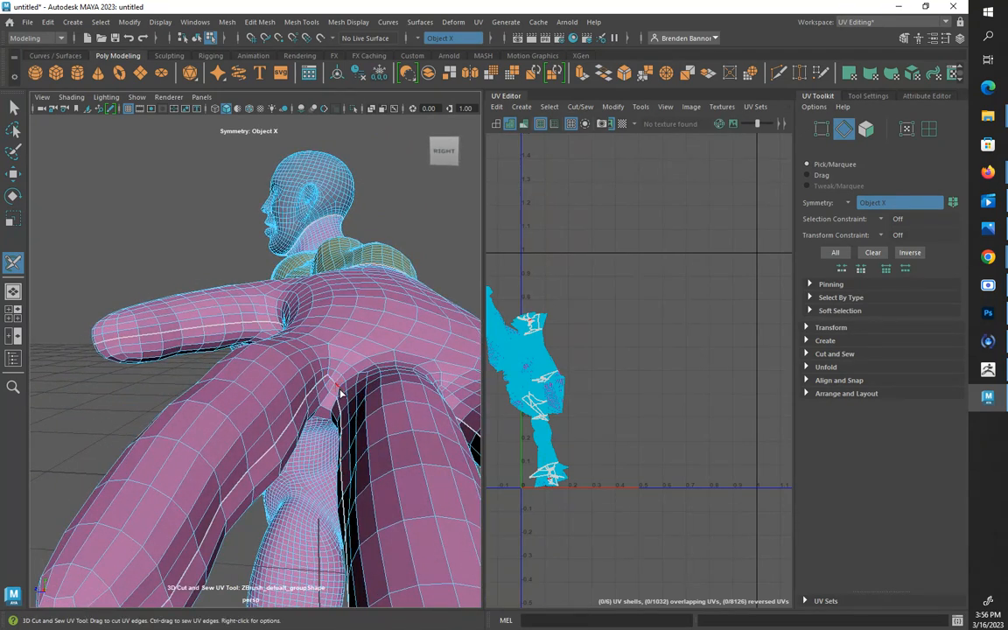
Cut the last connecting edge in the webbing beside the index finger to split the hand into back and palm shells
{"action": "left_click_drag", "start_coordinate": [340, 397], "coordinate": [343, 400]}
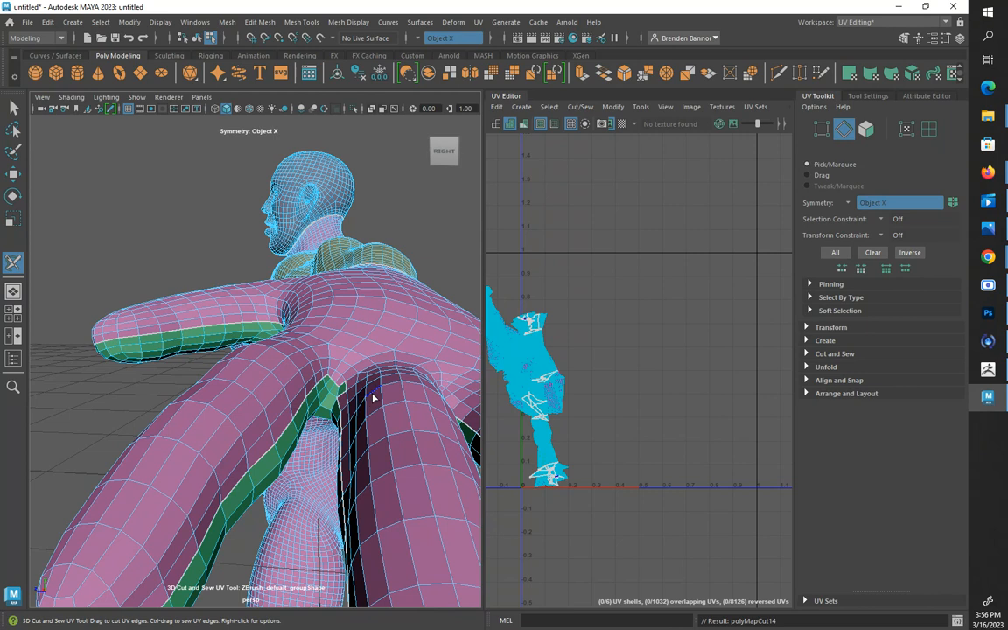
{"action": "key", "text": "ctrl+z"}
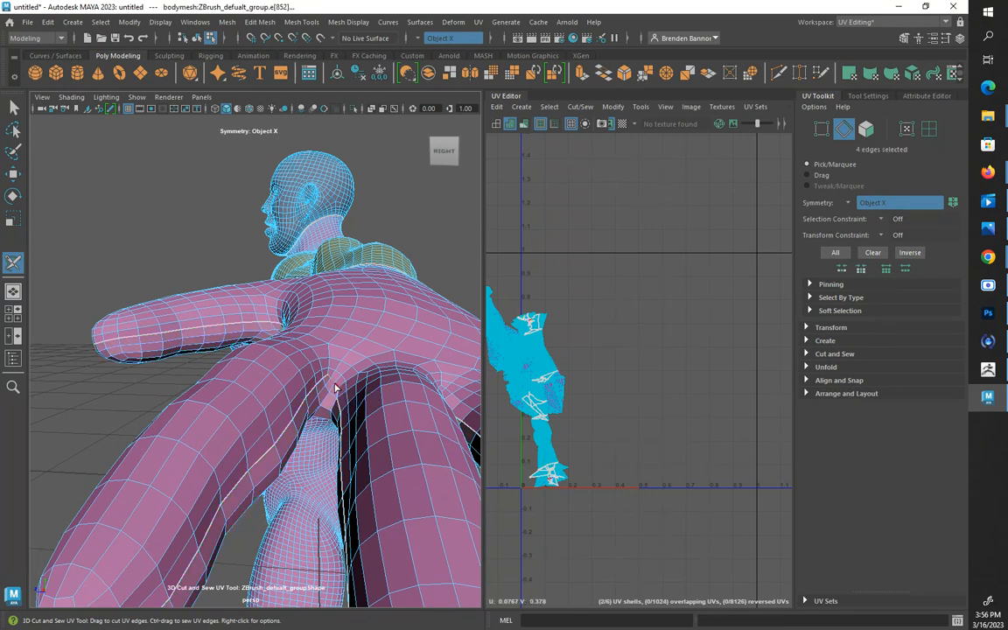
{"action": "mouse_move", "coordinate": [334, 385]}
{"action": "left_mouse_down"}
{"action": "mouse_move", "coordinate": [357, 348]}
{"action": "mouse_move", "coordinate": [367, 359]}
{"action": "mouse_move", "coordinate": [358, 354]}
{"action": "mouse_move", "coordinate": [422, 310]}
{"action": "mouse_move", "coordinate": [433, 354]}
{"action": "mouse_move", "coordinate": [343, 385]}
{"action": "mouse_move", "coordinate": [292, 376]}
{"action": "mouse_move", "coordinate": [335, 394]}
{"action": "mouse_move", "coordinate": [241, 413]}
{"action": "mouse_move", "coordinate": [173, 488]}
{"action": "mouse_move", "coordinate": [222, 456]}
{"action": "left_mouse_up"}
Try to cut a symmetrical leg seam along an edge loop in the crease between hip and thigh
{"action": "middle_click_drag", "start_coordinate": [96, 501], "coordinate": [307, 465], "text": "alt"}
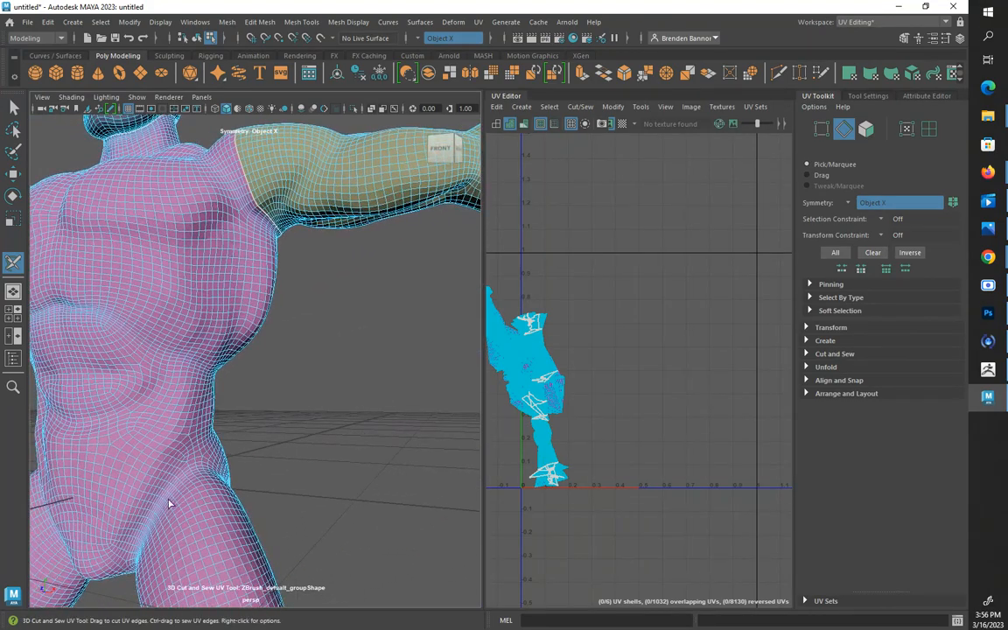
{"action": "left_click_drag", "start_coordinate": [169, 501], "coordinate": [194, 495], "text": "alt"}
{"action": "middle_click_drag", "start_coordinate": [142, 510], "coordinate": [293, 431], "text": "alt"}
{"action": "scroll", "coordinate": [203, 471], "scroll_direction": "up", "scroll_amount": 3}
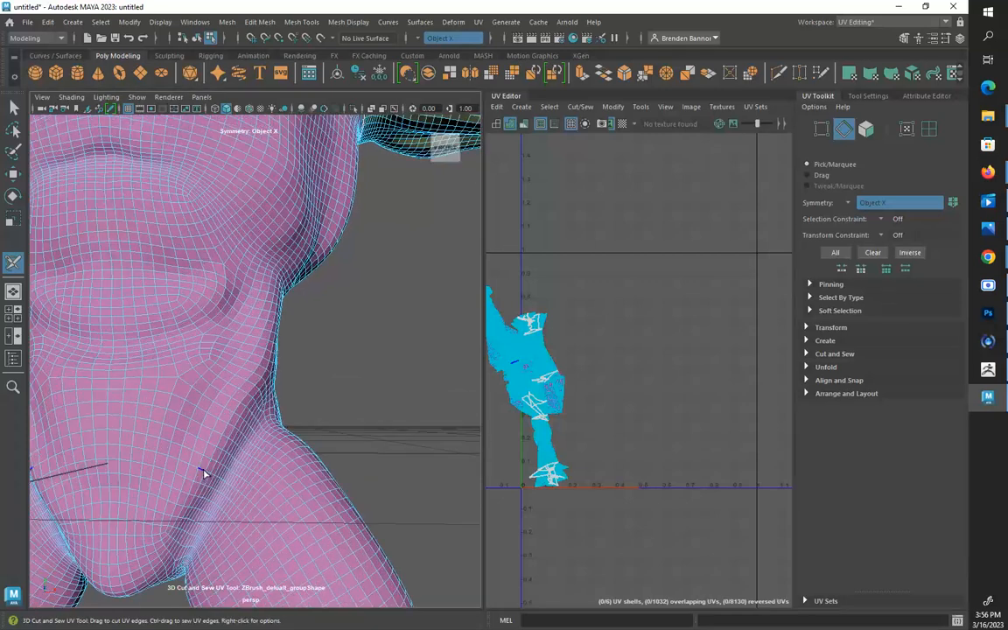
{"action": "middle_click_drag", "start_coordinate": [217, 517], "coordinate": [226, 483], "text": "alt"}
{"action": "scroll", "coordinate": [226, 484], "scroll_direction": "up", "scroll_amount": 3}
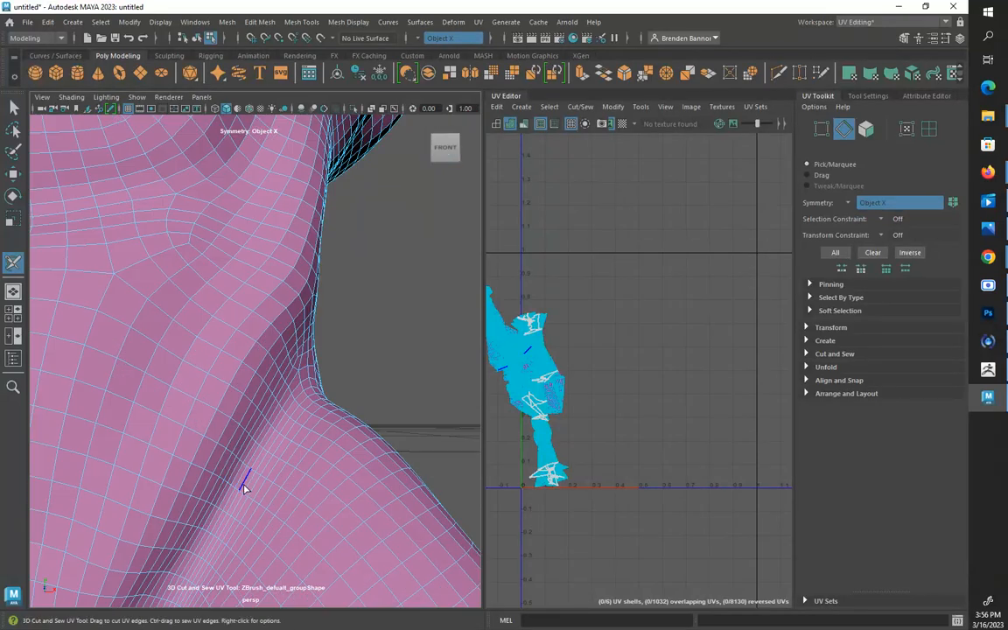
{"action": "double_click", "coordinate": [249, 493]}
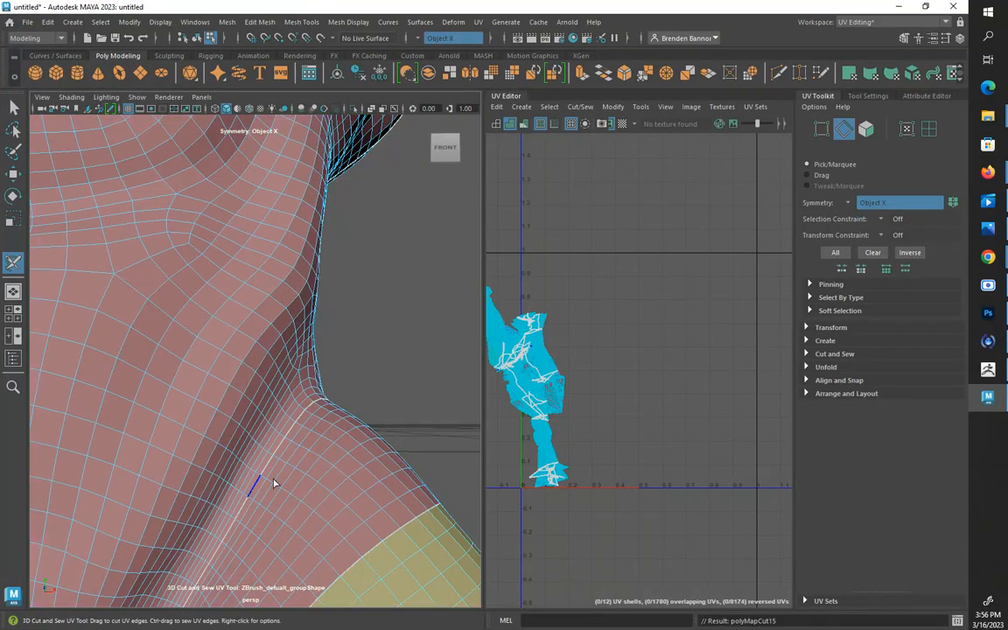
{"action": "scroll", "coordinate": [272, 483], "scroll_direction": "down", "scroll_amount": 2}
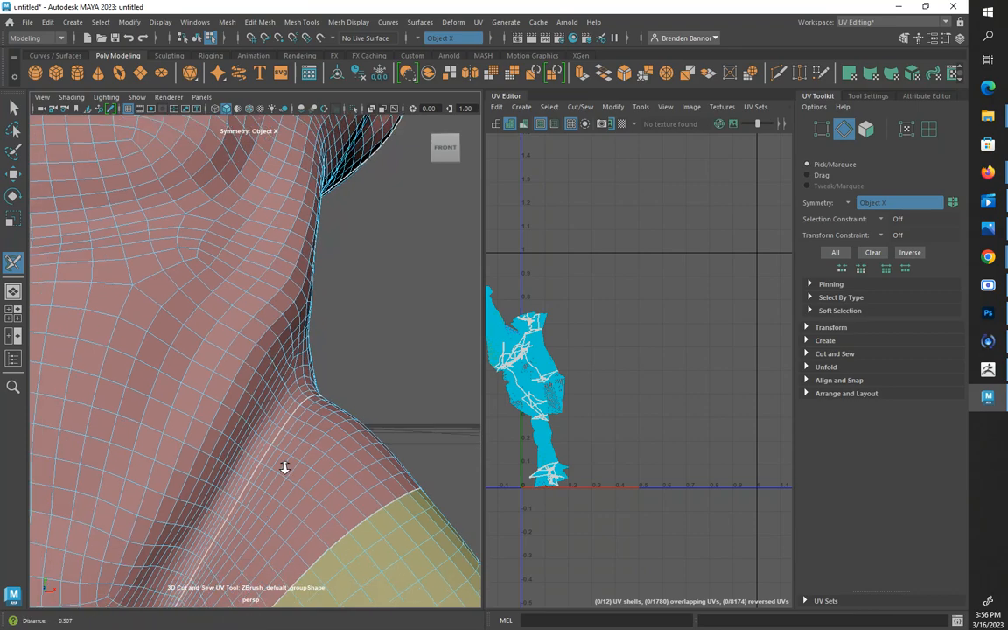
{"action": "scroll", "coordinate": [263, 459], "scroll_direction": "down", "scroll_amount": 6}
{"action": "left_click_drag", "start_coordinate": [260, 478], "coordinate": [109, 492], "text": "alt"}
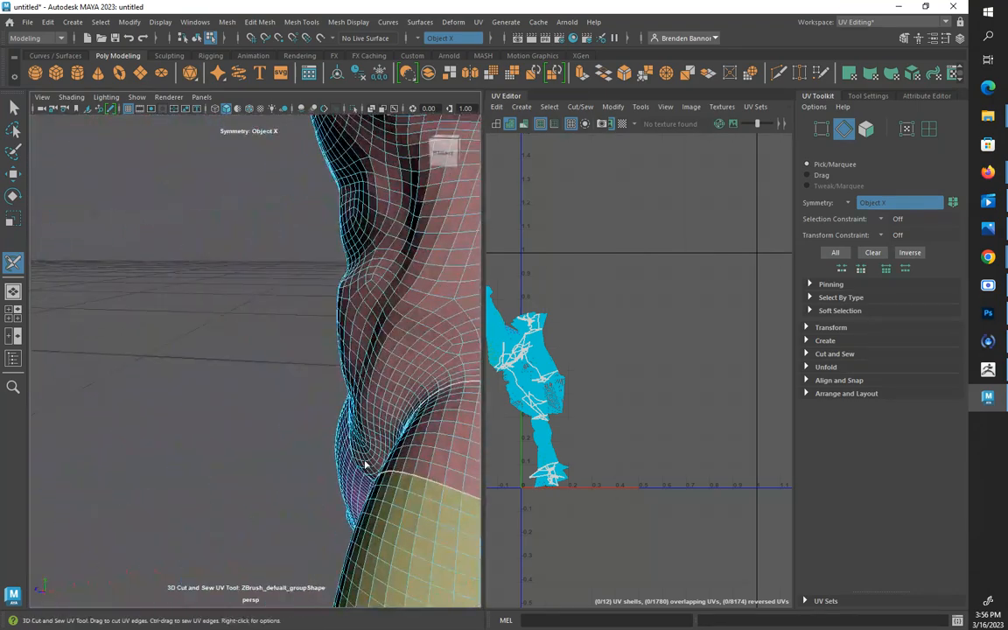
{"action": "left_click_drag", "start_coordinate": [366, 464], "coordinate": [315, 422], "text": "alt"}
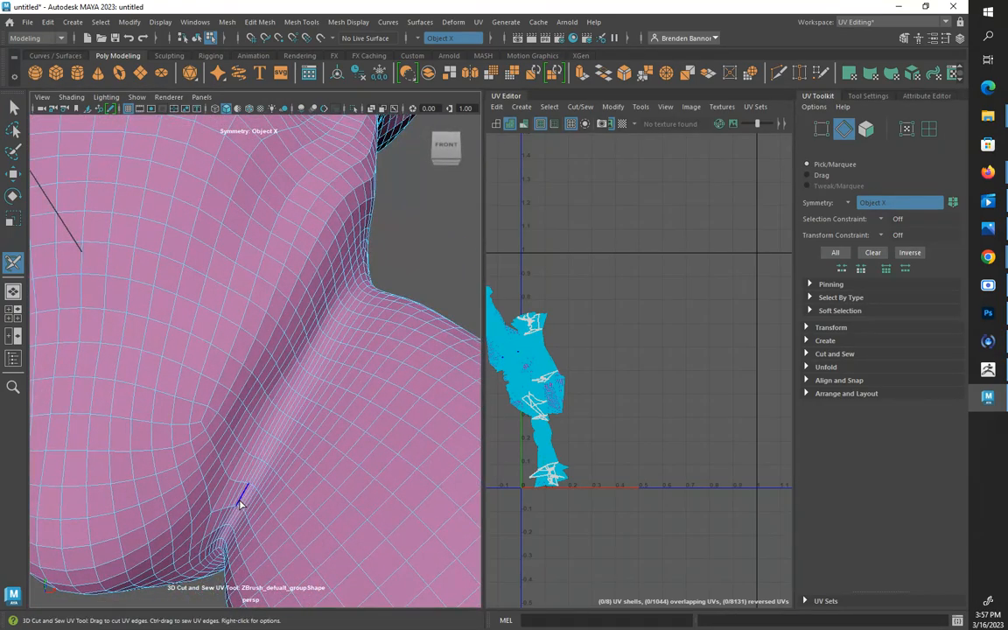
Try several neighbouring edge loops at the top of the inner thigh as the leg seam, undoing each cut
{"action": "left_click_drag", "start_coordinate": [245, 524], "coordinate": [295, 516], "text": "alt"}
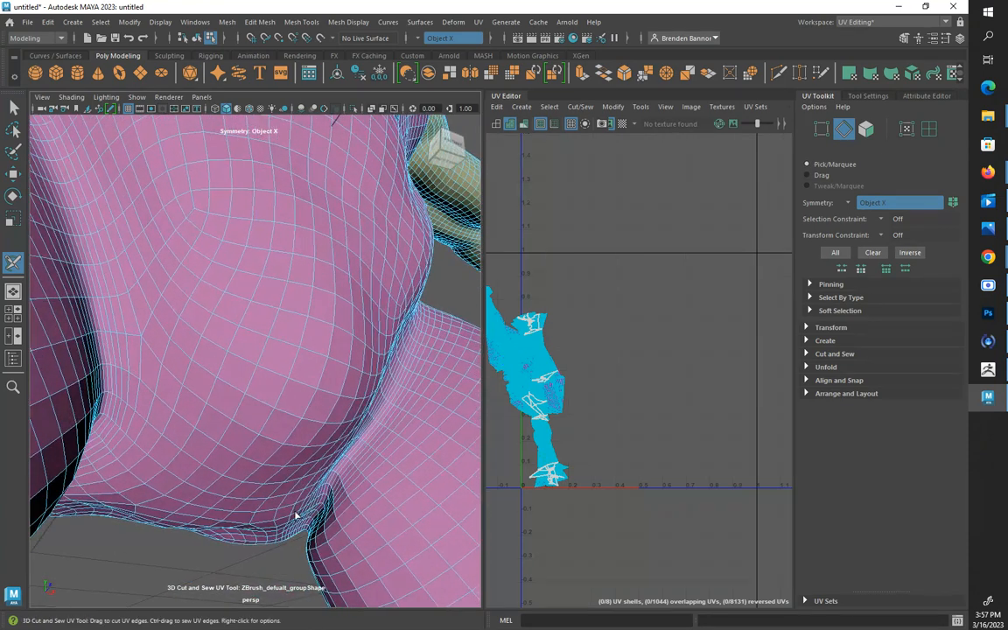
{"action": "left_click", "coordinate": [334, 486]}
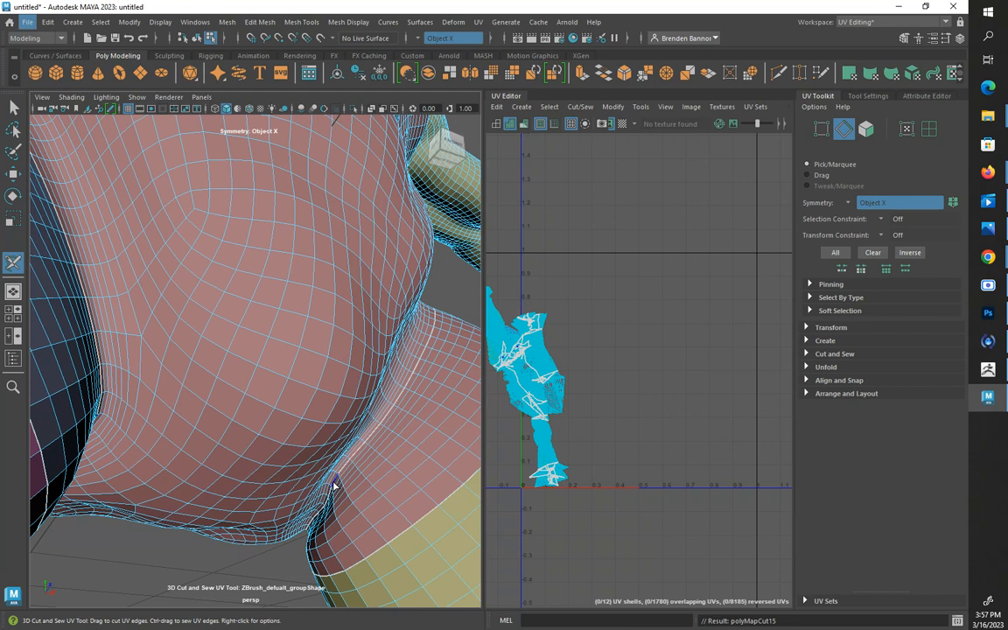
{"action": "key", "text": "ctrl+z"}
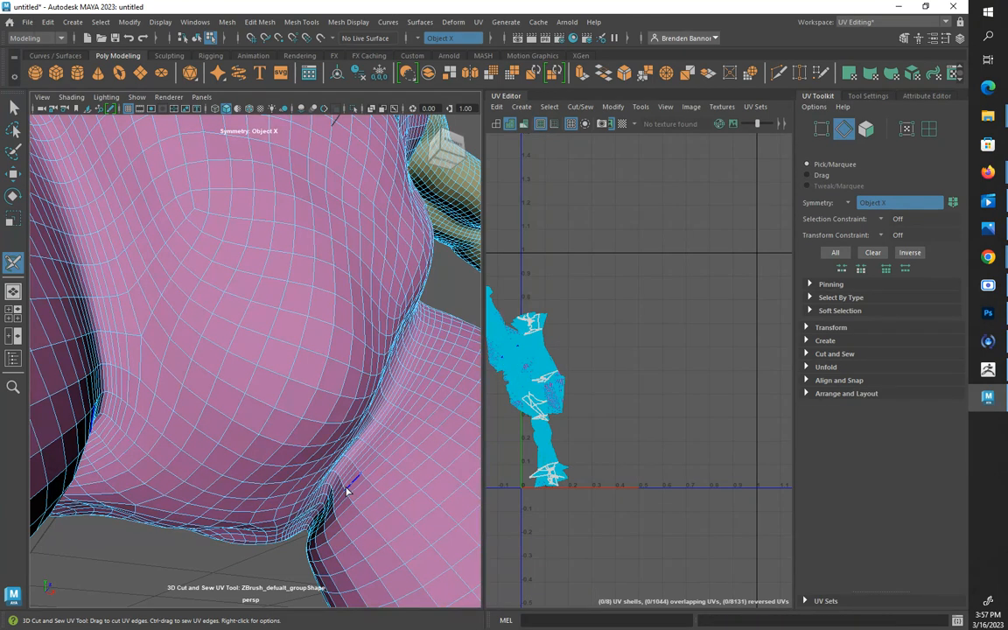
{"action": "left_click", "coordinate": [346, 491]}
{"action": "key", "text": "ctrl+z"}
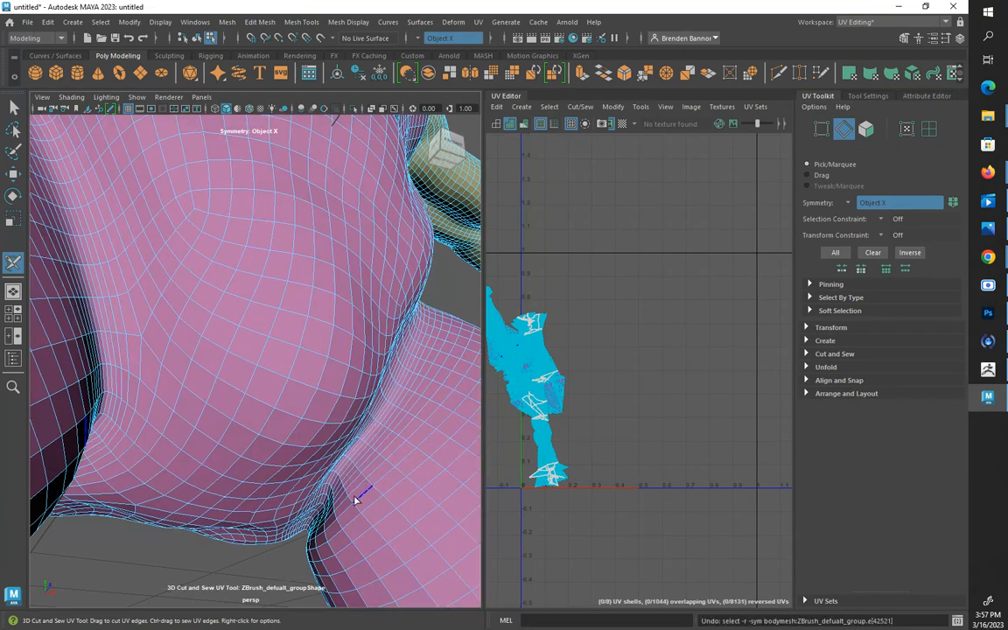
{"action": "left_click", "coordinate": [356, 501]}
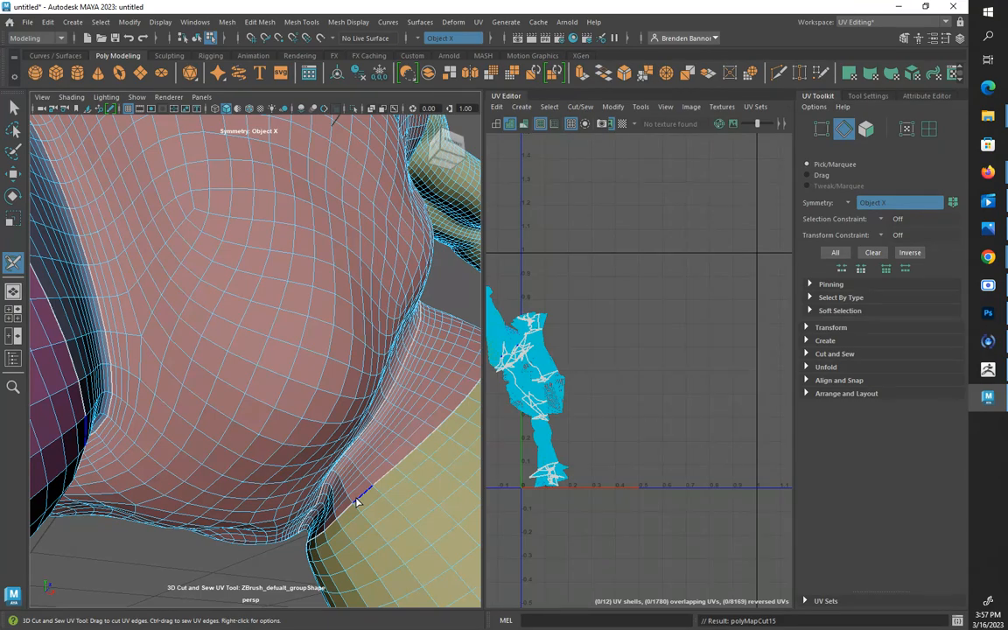
{"action": "key", "text": "ctrl+z"}
Cut a symmetrical seam around the top of the thigh, from the outer hip beneath the buttock and along the groin crease
{"action": "left_click_drag", "start_coordinate": [353, 499], "coordinate": [178, 468], "text": "alt"}
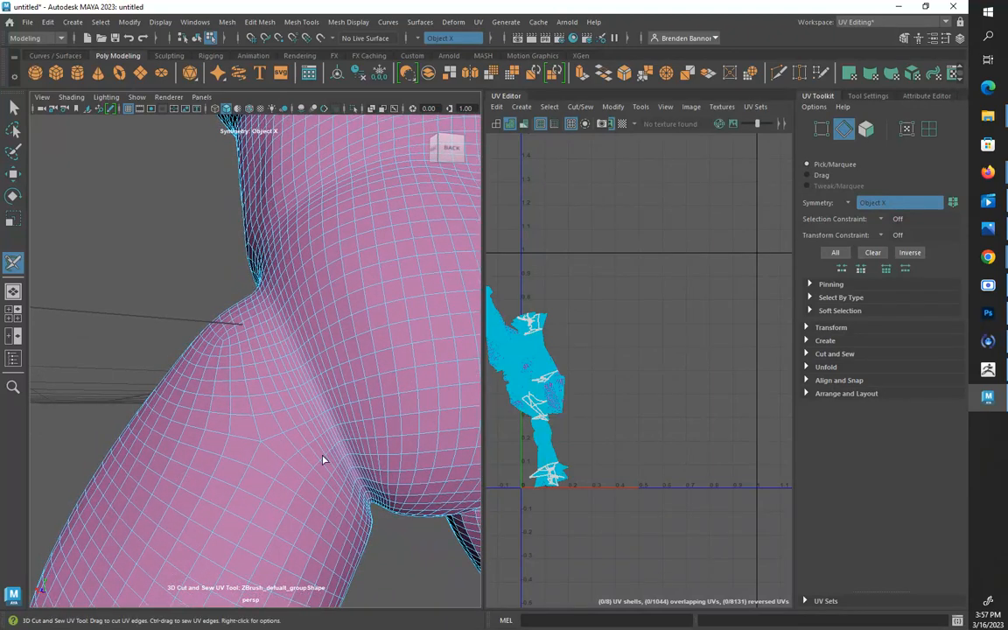
{"action": "left_click_drag", "start_coordinate": [337, 456], "coordinate": [247, 394], "text": "alt"}
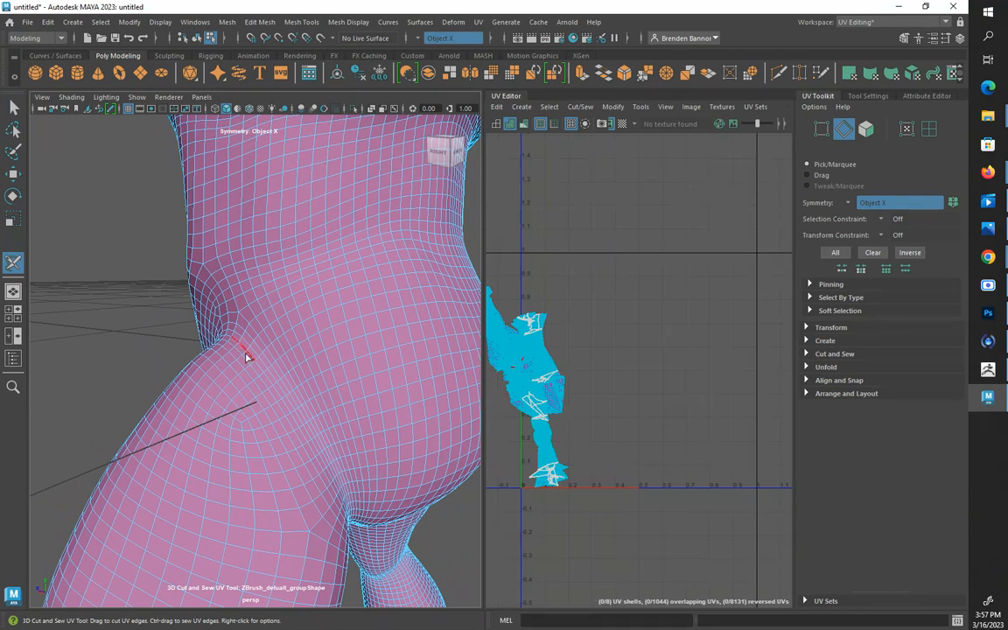
{"action": "mouse_move", "coordinate": [246, 356]}
{"action": "left_mouse_down"}
{"action": "mouse_move", "coordinate": [276, 414]}
{"action": "mouse_move", "coordinate": [187, 359]}
{"action": "mouse_move", "coordinate": [162, 367]}
{"action": "left_mouse_up"}
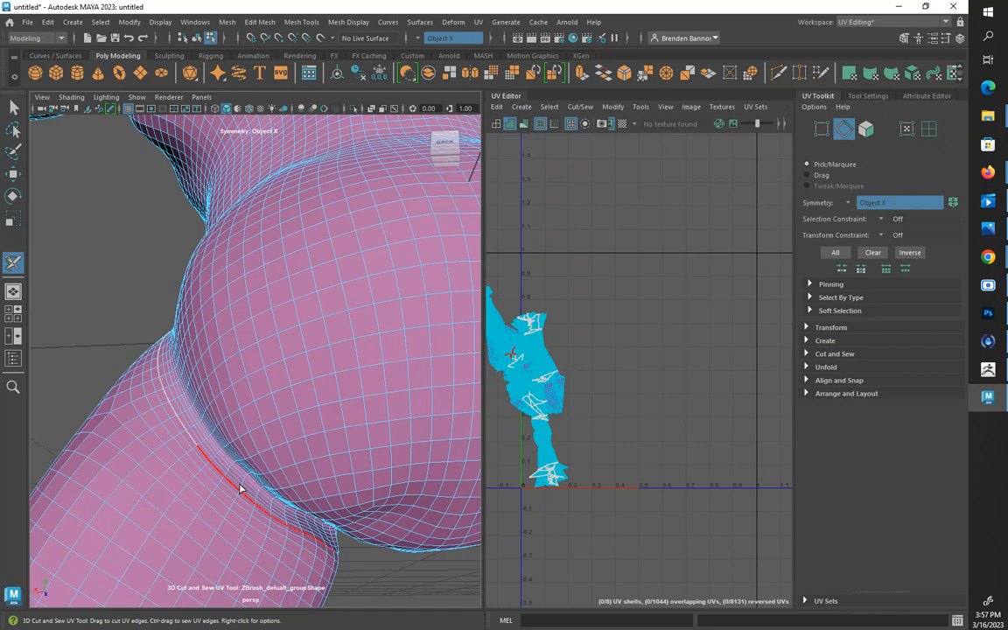
{"action": "left_click_drag", "start_coordinate": [240, 461], "coordinate": [270, 363], "text": "alt"}
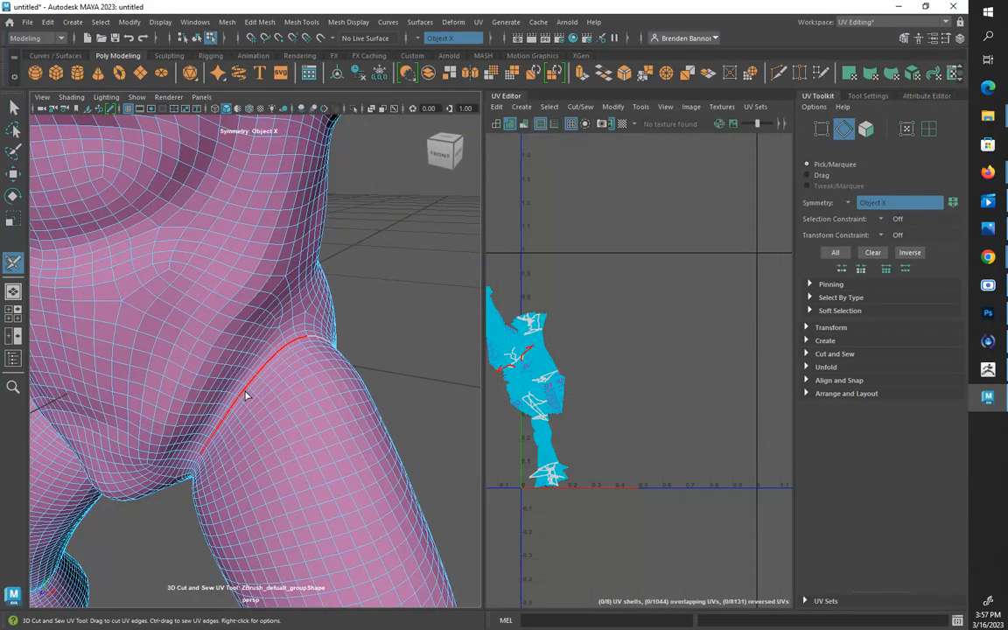
{"action": "left_click_drag", "start_coordinate": [236, 412], "coordinate": [306, 396], "text": "alt"}
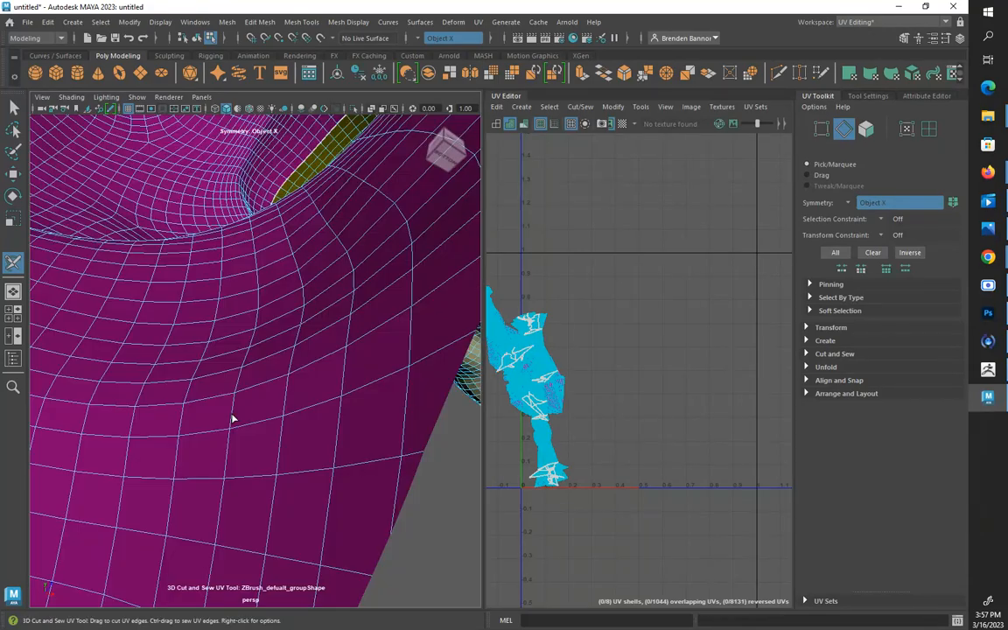
Cut the remaining crease loop and connecting edges beneath the buttock to close the thigh seam and separate the legs
{"action": "left_click_drag", "start_coordinate": [232, 417], "coordinate": [267, 422], "text": "alt"}
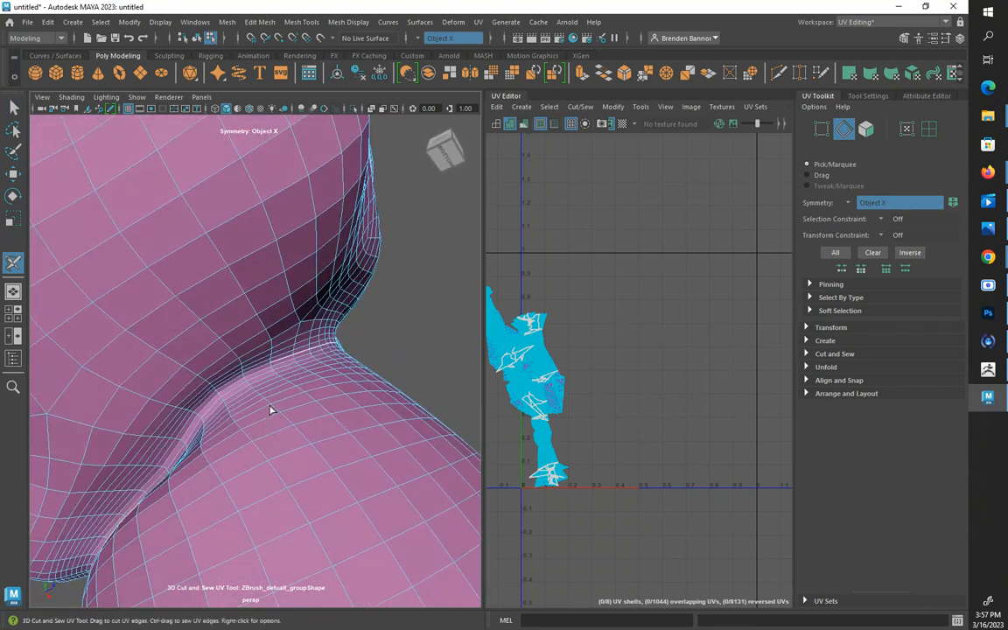
{"action": "double_click", "coordinate": [243, 377]}
{"action": "left_click_drag", "start_coordinate": [224, 396], "coordinate": [251, 483], "text": "alt"}
{"action": "scroll", "coordinate": [253, 482], "scroll_direction": "down", "scroll_amount": 6}
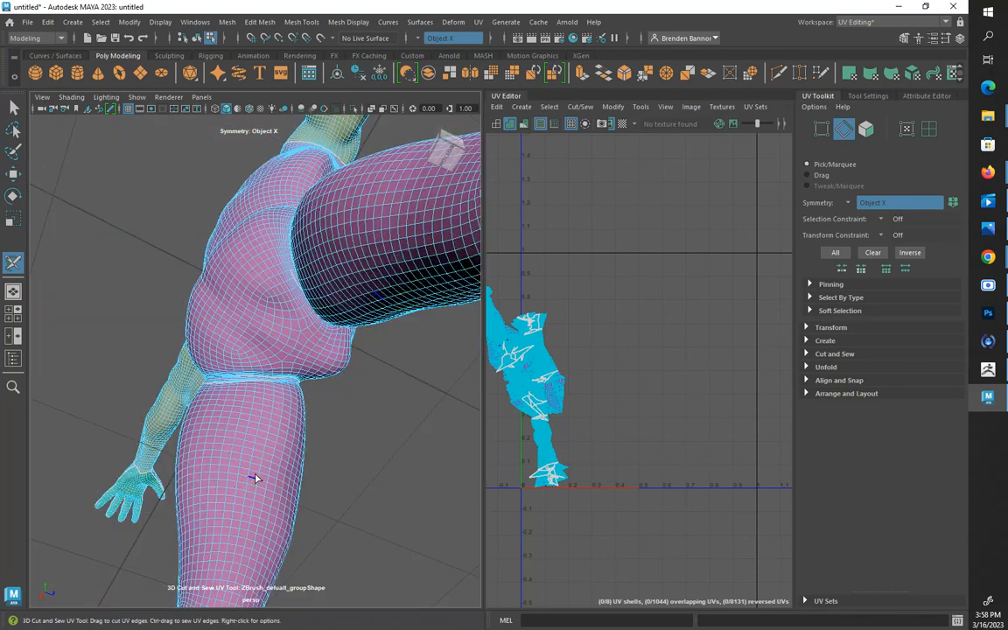
{"action": "scroll", "coordinate": [265, 444], "scroll_direction": "up", "scroll_amount": 2}
{"action": "scroll", "coordinate": [267, 433], "scroll_direction": "up", "scroll_amount": 2}
{"action": "left_click_drag", "start_coordinate": [267, 421], "coordinate": [279, 495], "text": "alt"}
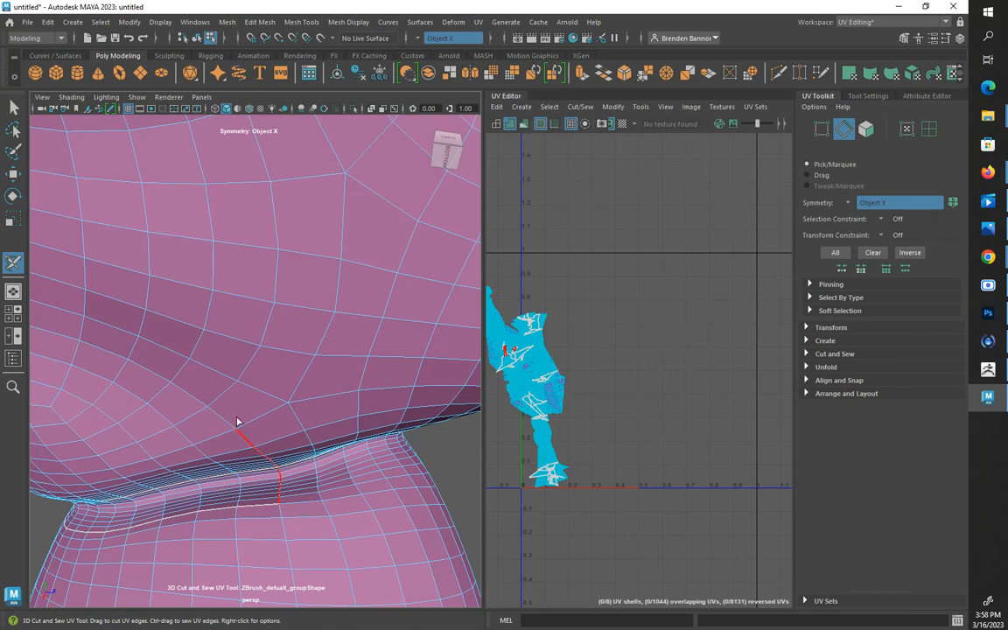
{"action": "mouse_move", "coordinate": [236, 421]}
{"action": "left_mouse_down"}
{"action": "mouse_move", "coordinate": [274, 480]}
{"action": "mouse_move", "coordinate": [281, 472]}
{"action": "left_mouse_up"}
Sew the surplus edge loop in the crease beneath the buttock, beside the connecting cut
{"action": "scroll", "coordinate": [287, 470], "scroll_direction": "up", "scroll_amount": 3}
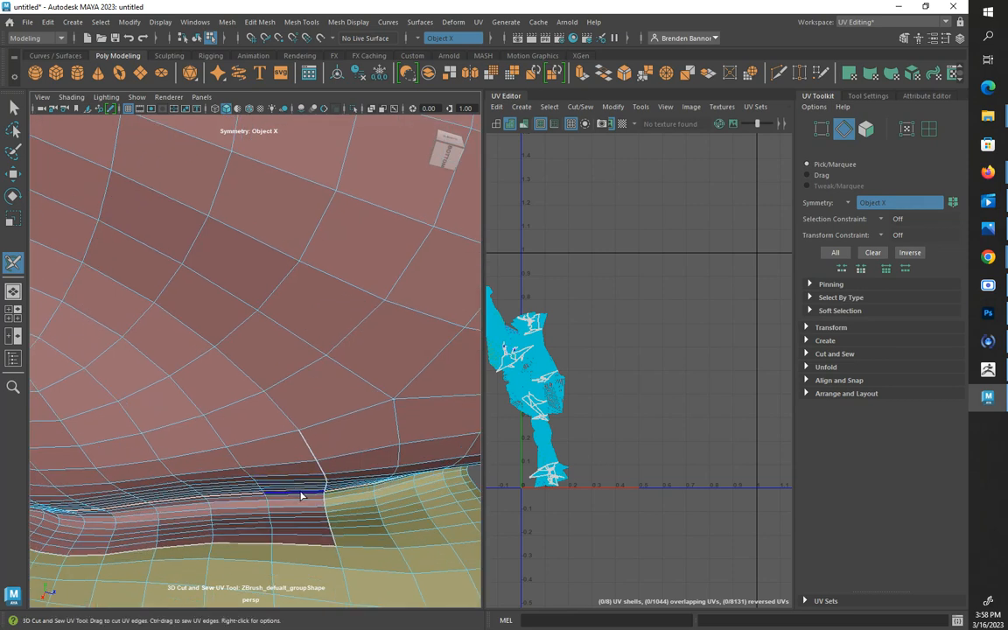
{"action": "double_click", "coordinate": [261, 497]}
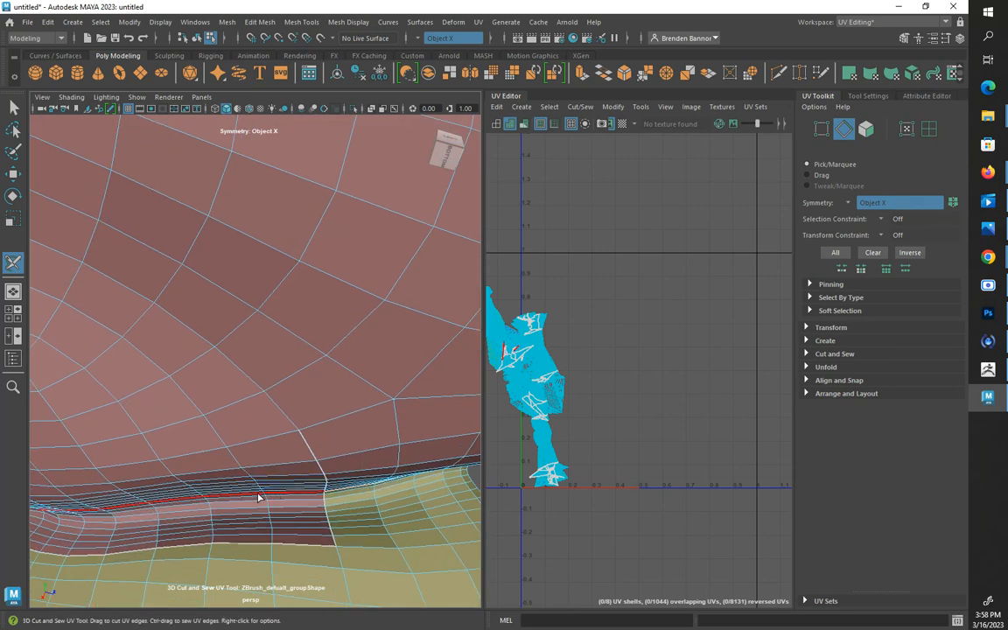
{"action": "double_click", "coordinate": [260, 498], "text": "ctrl"}
{"action": "scroll", "coordinate": [249, 495], "scroll_direction": "down", "scroll_amount": 5}
{"action": "left_click_drag", "start_coordinate": [241, 491], "coordinate": [279, 470], "text": "alt"}
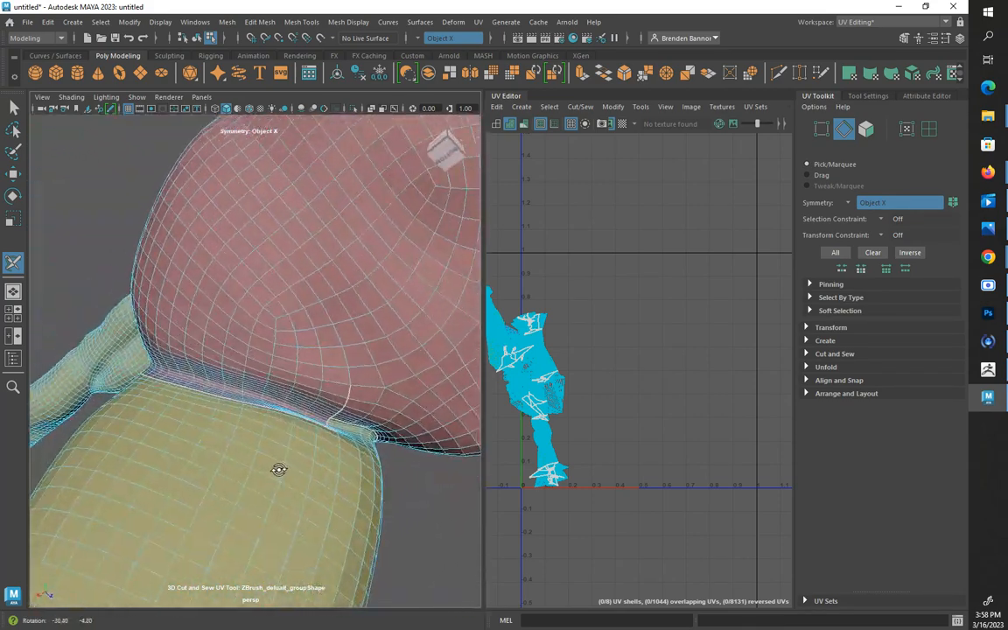
Cut a seam across the underside of the crotch to link the two thigh seams
{"action": "middle_click_drag", "start_coordinate": [357, 438], "coordinate": [276, 466], "text": "alt"}
{"action": "left_click_drag", "start_coordinate": [277, 468], "coordinate": [261, 420], "text": "alt"}
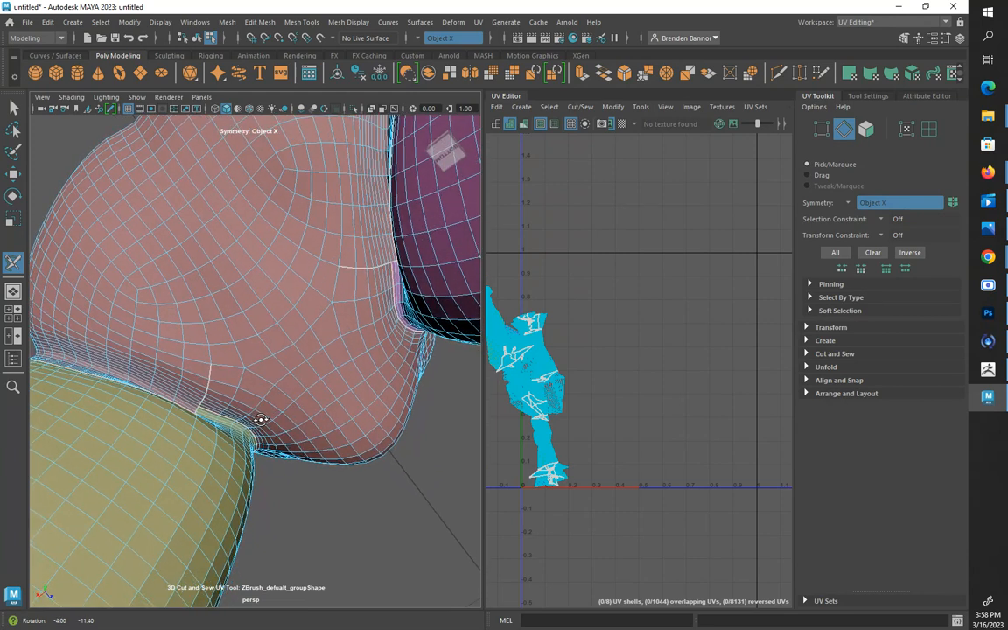
{"action": "mouse_move", "coordinate": [251, 367]}
{"action": "left_mouse_down"}
{"action": "mouse_move", "coordinate": [288, 349]}
{"action": "mouse_move", "coordinate": [282, 354]}
{"action": "left_mouse_up"}
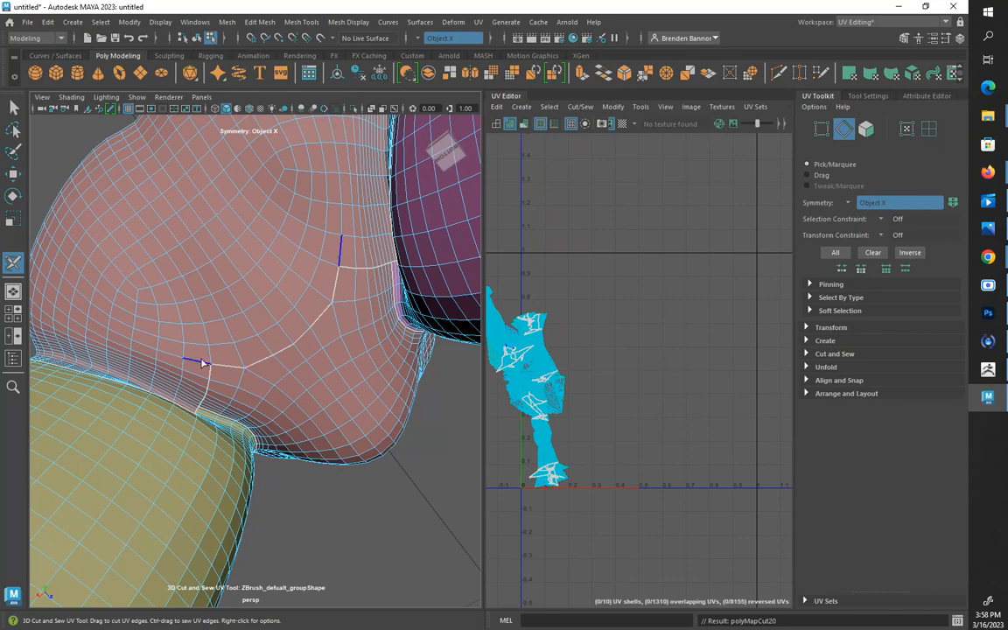
Cut a vertical seam along the centre of the back, from between the buttocks up to the neck seam
{"action": "left_click_drag", "start_coordinate": [247, 248], "coordinate": [321, 299], "text": "alt"}
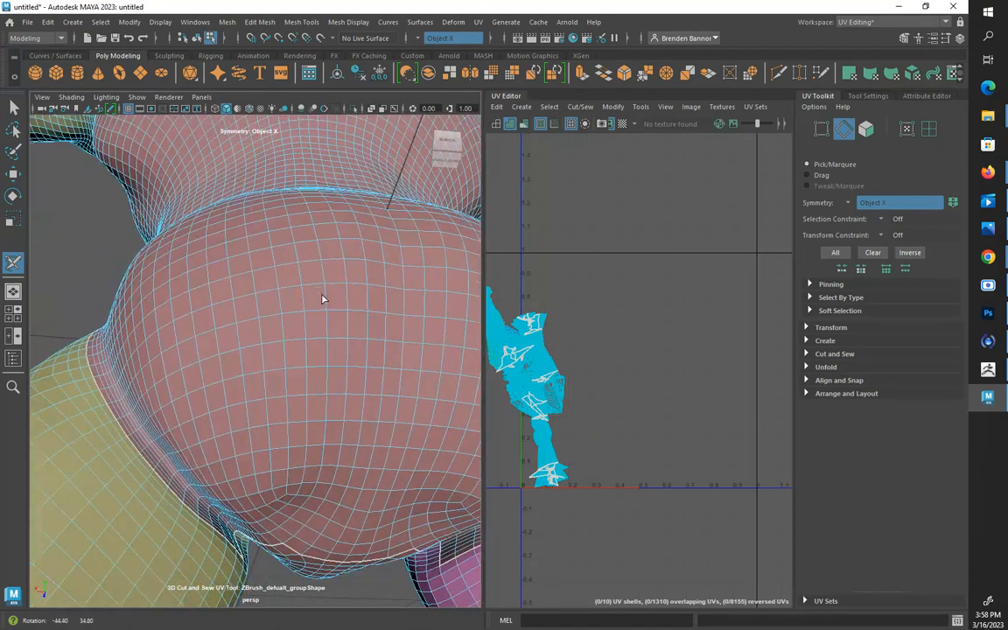
{"action": "double_click", "coordinate": [382, 478]}
{"action": "left_click_drag", "start_coordinate": [387, 469], "coordinate": [333, 424], "text": "alt"}
{"action": "scroll", "coordinate": [333, 424], "scroll_direction": "down", "scroll_amount": 10}
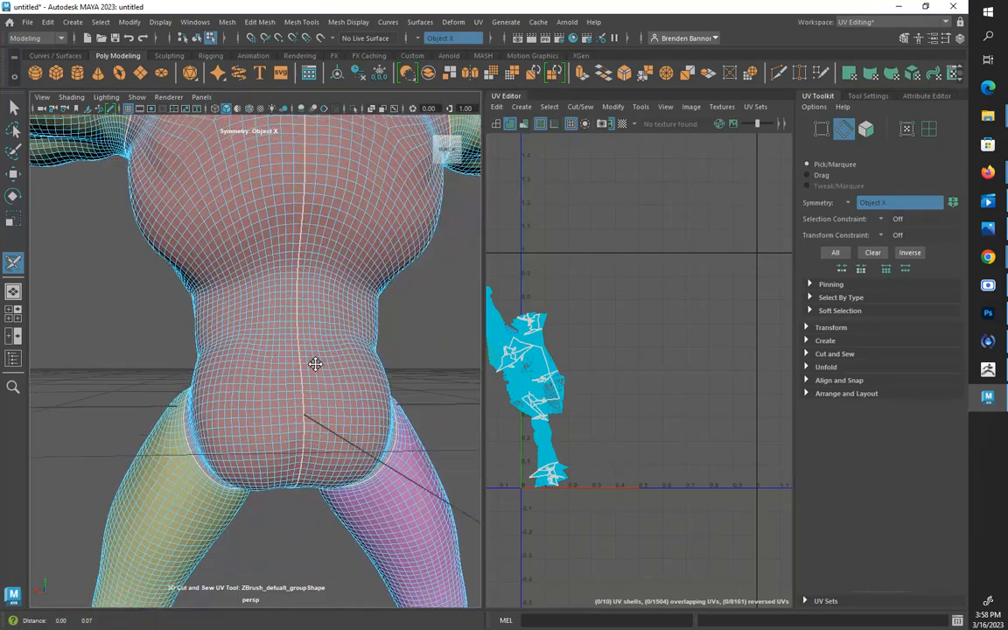
{"action": "left_click_drag", "start_coordinate": [346, 569], "coordinate": [306, 253], "text": "alt"}
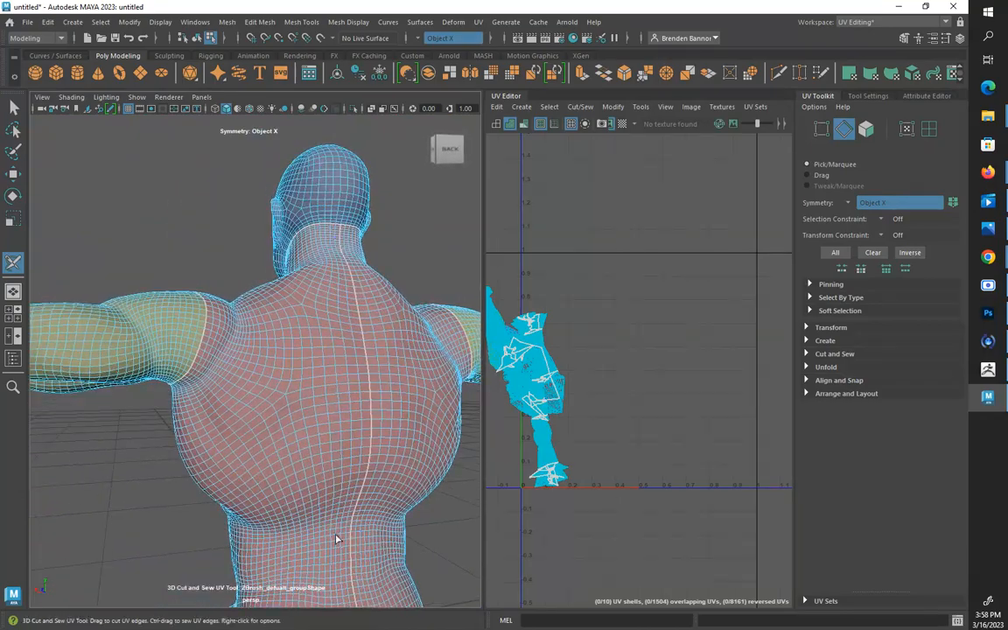
Cut a symmetrical edge loop around the ankles to separate the feet from the legs
{"action": "mouse_move", "coordinate": [306, 484]}
{"action": "middle_mouse_down", "text": "alt"}
{"action": "mouse_move", "coordinate": [316, 315]}
{"action": "mouse_move", "coordinate": [305, 234]}
{"action": "middle_mouse_up", "text": "alt"}
{"action": "middle_click_drag", "start_coordinate": [302, 445], "coordinate": [339, 175], "text": "alt"}
{"action": "middle_click_drag", "start_coordinate": [226, 539], "coordinate": [271, 400], "text": "alt"}
{"action": "left_click_drag", "start_coordinate": [149, 475], "coordinate": [307, 516], "text": "alt"}
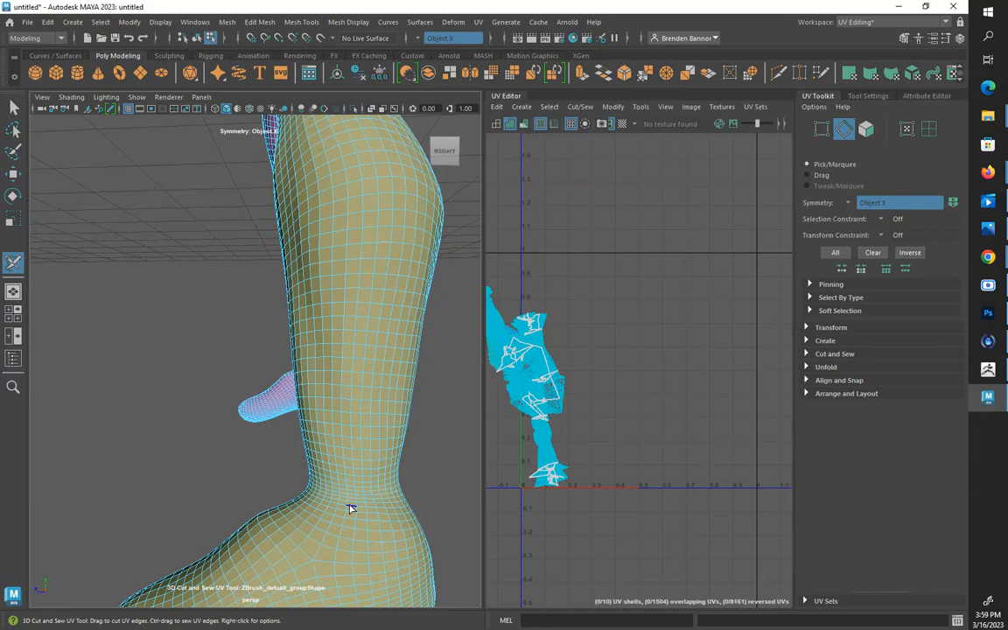
{"action": "double_click", "coordinate": [351, 507]}
{"action": "left_click_drag", "start_coordinate": [353, 507], "coordinate": [189, 506], "text": "alt"}
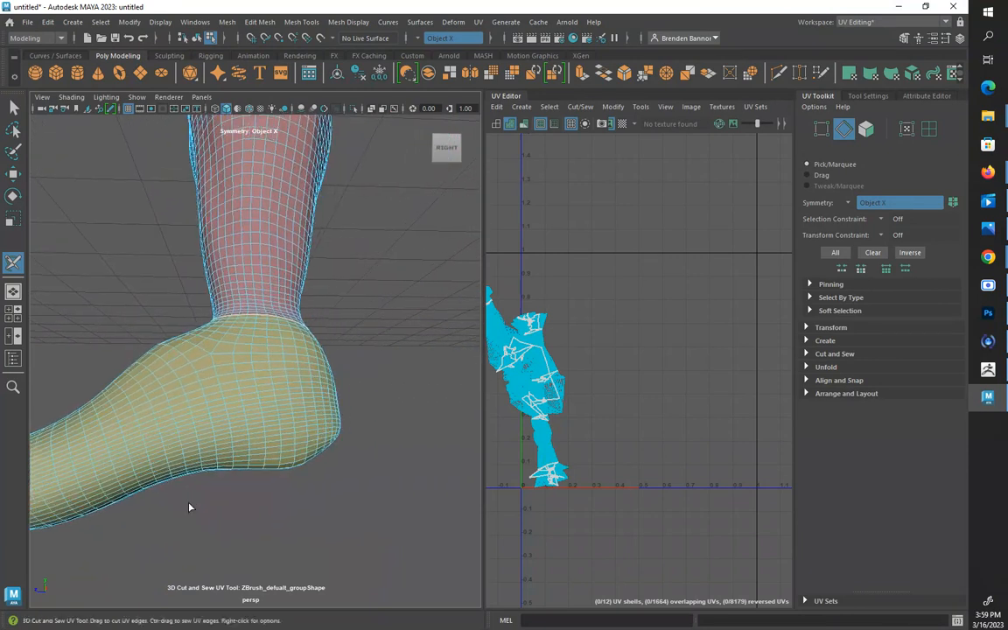
Try automatic edge loops along the side of the foot as the sole seam, undoing each cut
{"action": "left_click", "coordinate": [246, 443]}
{"action": "key", "text": "ctrl+z"}
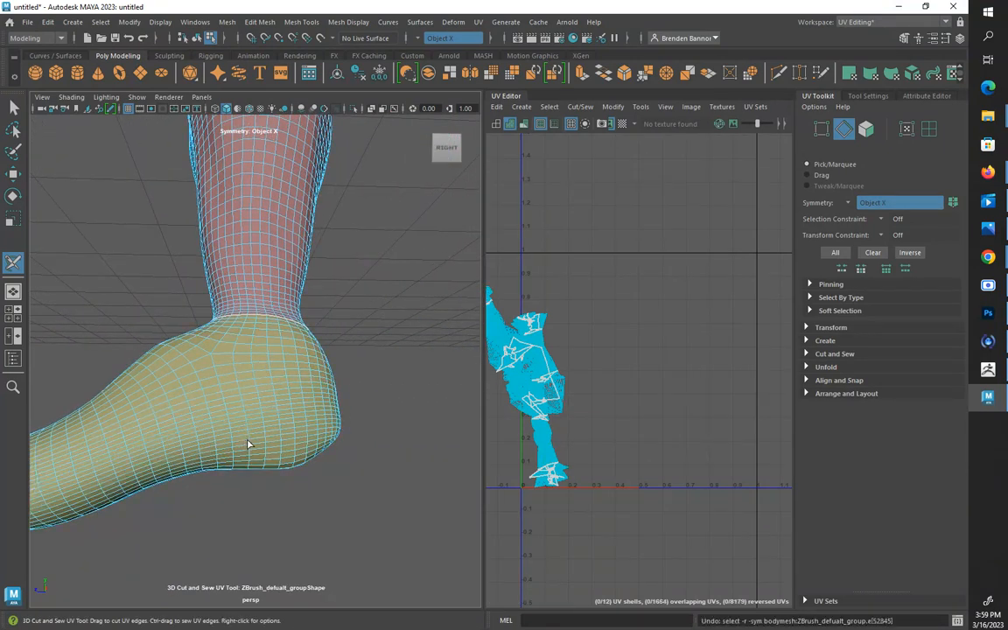
{"action": "left_click_drag", "start_coordinate": [290, 479], "coordinate": [157, 449], "text": "alt"}
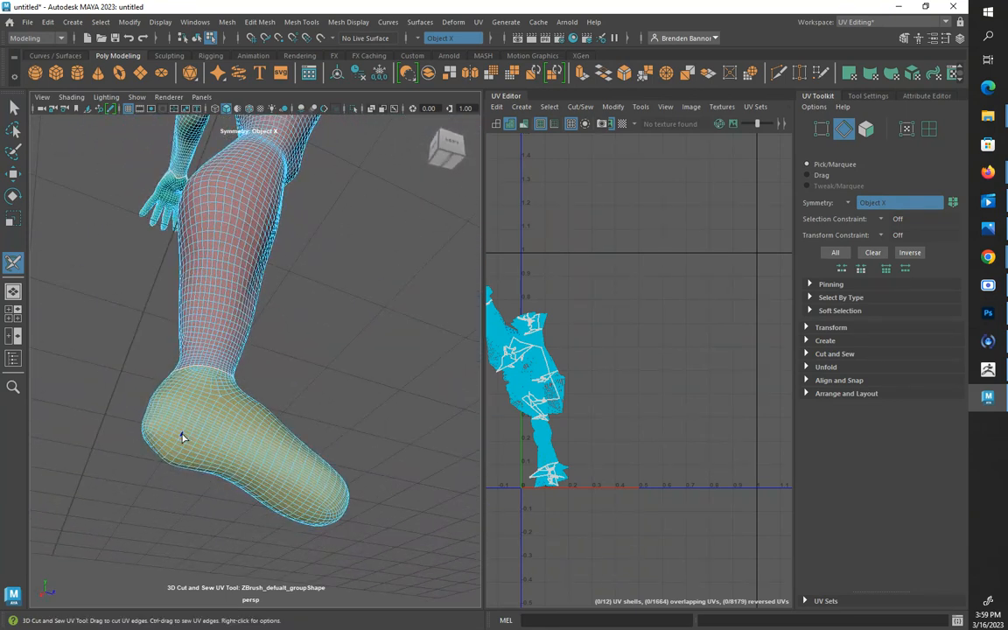
{"action": "double_click", "coordinate": [181, 440]}
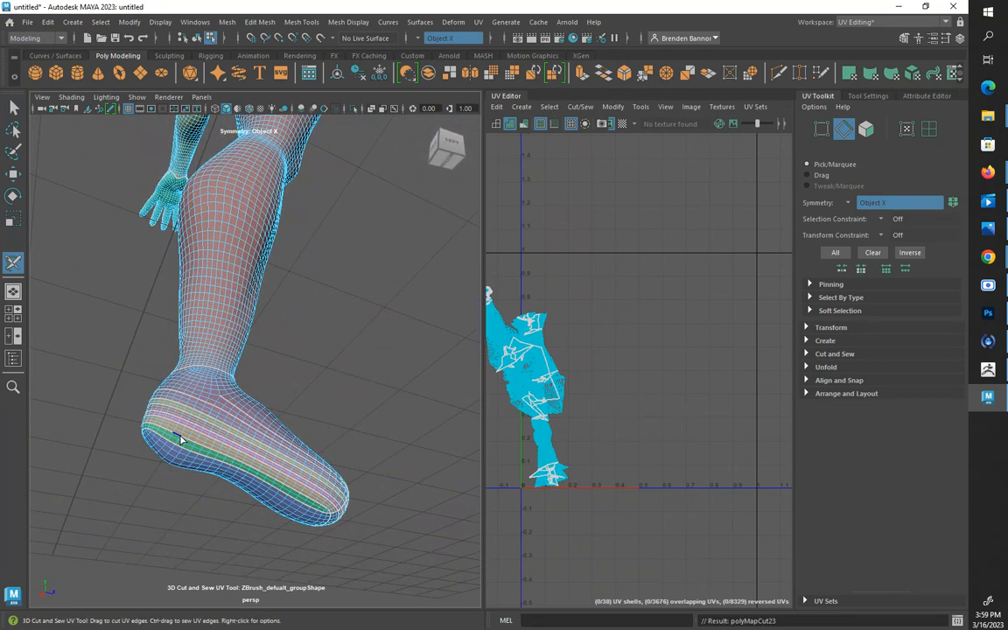
{"action": "key", "text": "ctrl+z"}
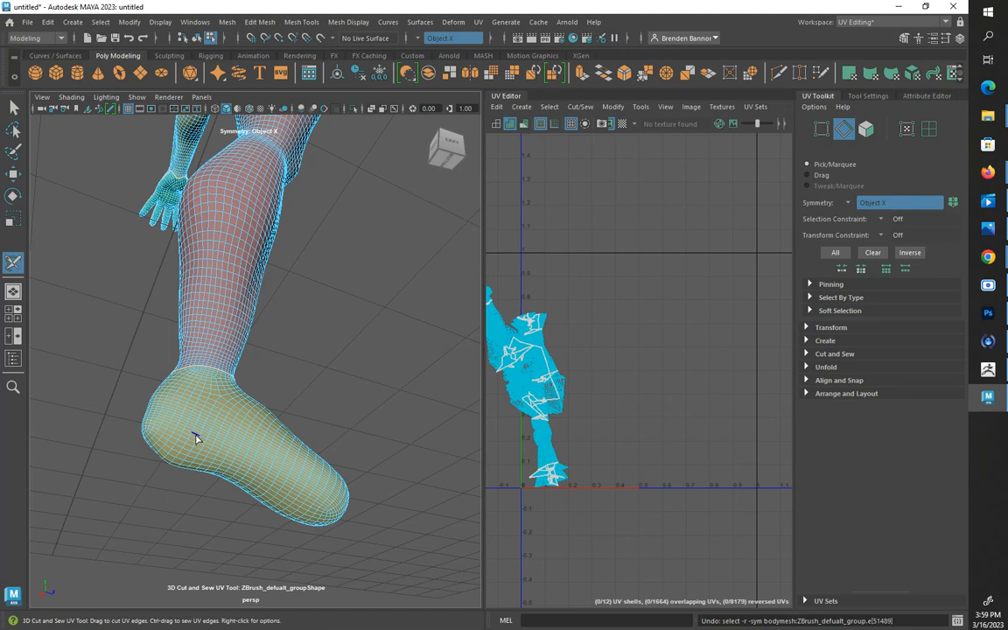
{"action": "key", "text": "ctrl+z"}
{"action": "double_click", "coordinate": [194, 438]}
{"action": "left_click_drag", "start_coordinate": [202, 438], "coordinate": [306, 457], "text": "alt"}
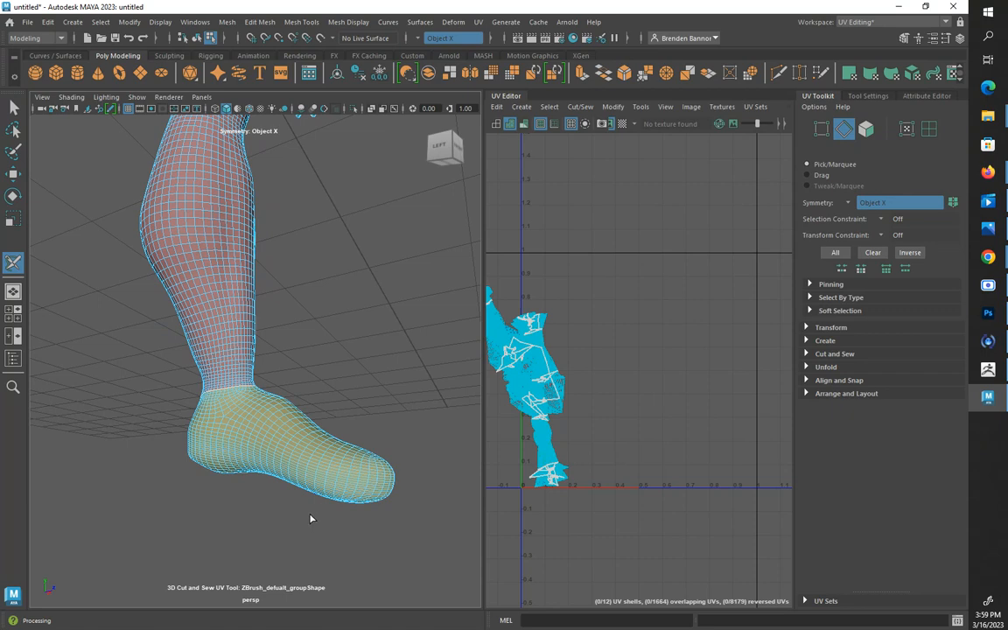
Cut the sole seam manually around the toe and along the sides of the foot towards the heel
{"action": "left_click_drag", "start_coordinate": [387, 501], "coordinate": [362, 503], "text": "alt"}
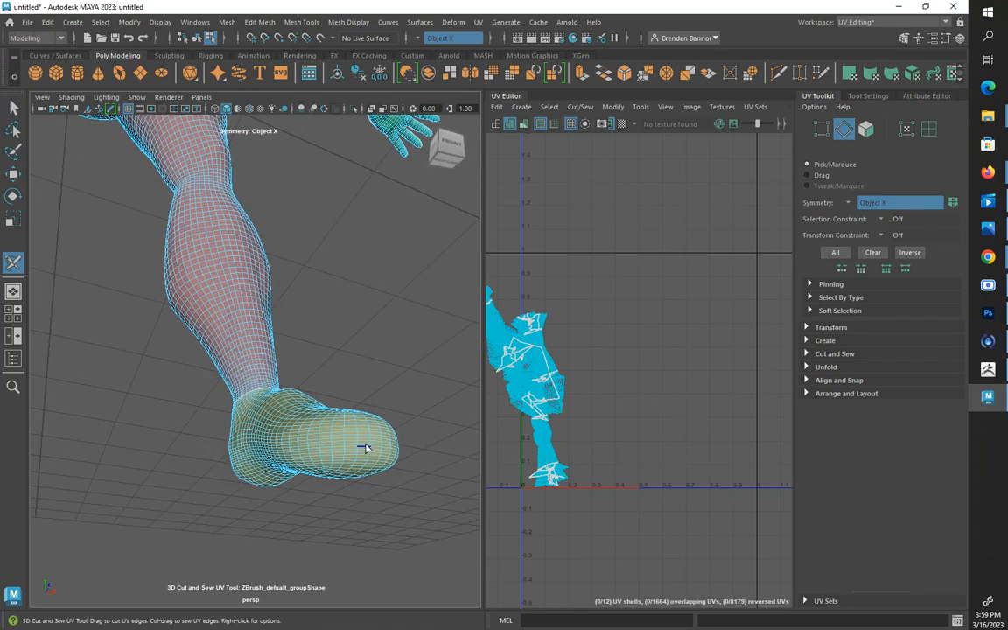
{"action": "left_click_drag", "start_coordinate": [366, 447], "coordinate": [320, 453]}
{"action": "left_click_drag", "start_coordinate": [236, 456], "coordinate": [237, 457]}
{"action": "left_click_drag", "start_coordinate": [421, 492], "coordinate": [208, 469], "text": "alt"}
{"action": "key", "text": "ctrl+z"}
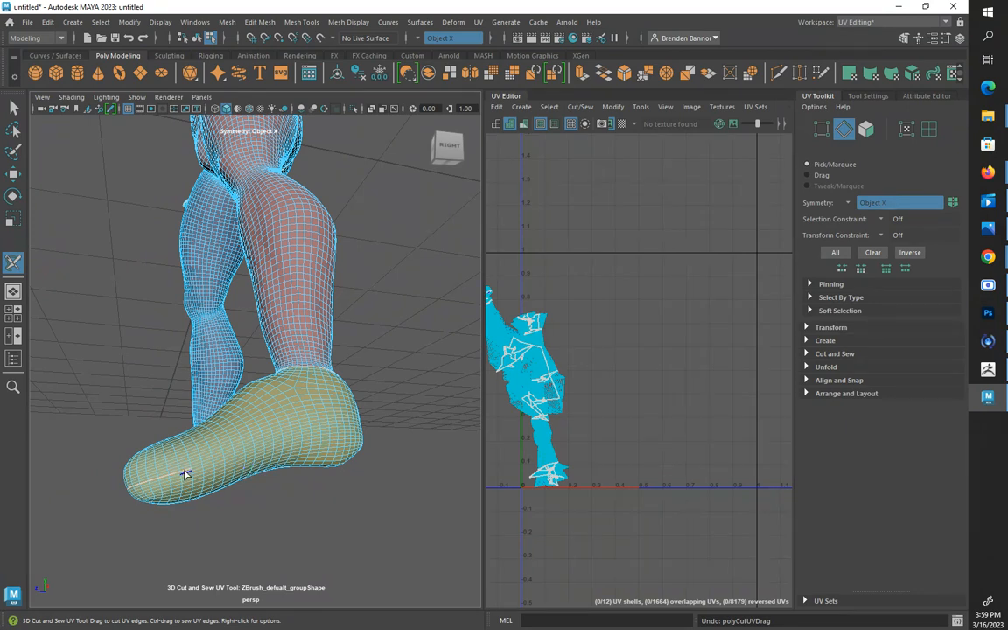
{"action": "left_click_drag", "start_coordinate": [186, 473], "coordinate": [281, 444]}
{"action": "left_click_drag", "start_coordinate": [382, 528], "coordinate": [205, 532], "text": "alt"}
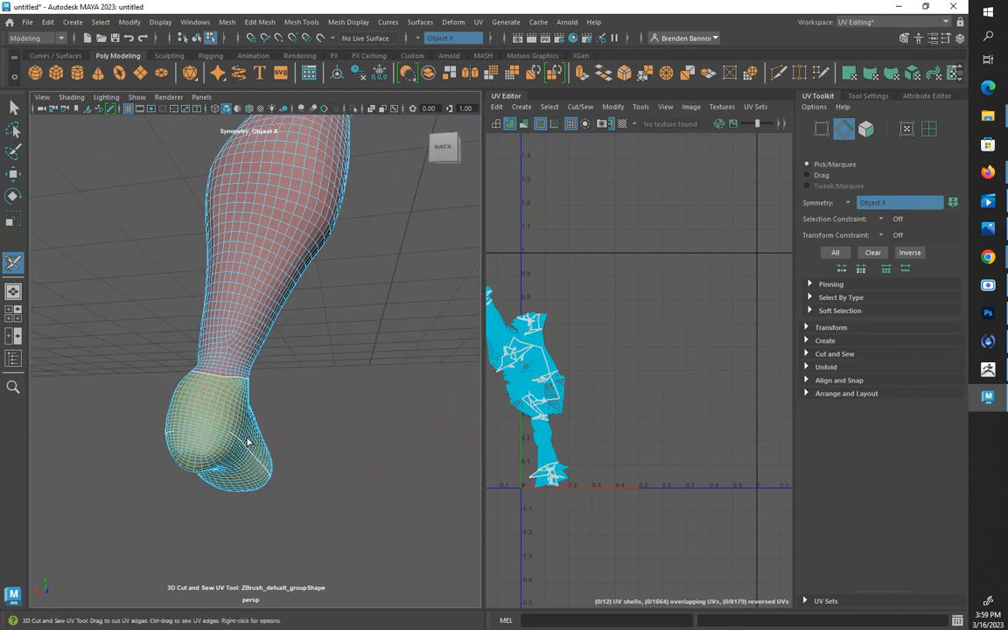
Close the sole seam across the back of the heel and cut a vertical seam from it up to the ankle loop
{"action": "scroll", "coordinate": [248, 444], "scroll_direction": "up", "scroll_amount": 5}
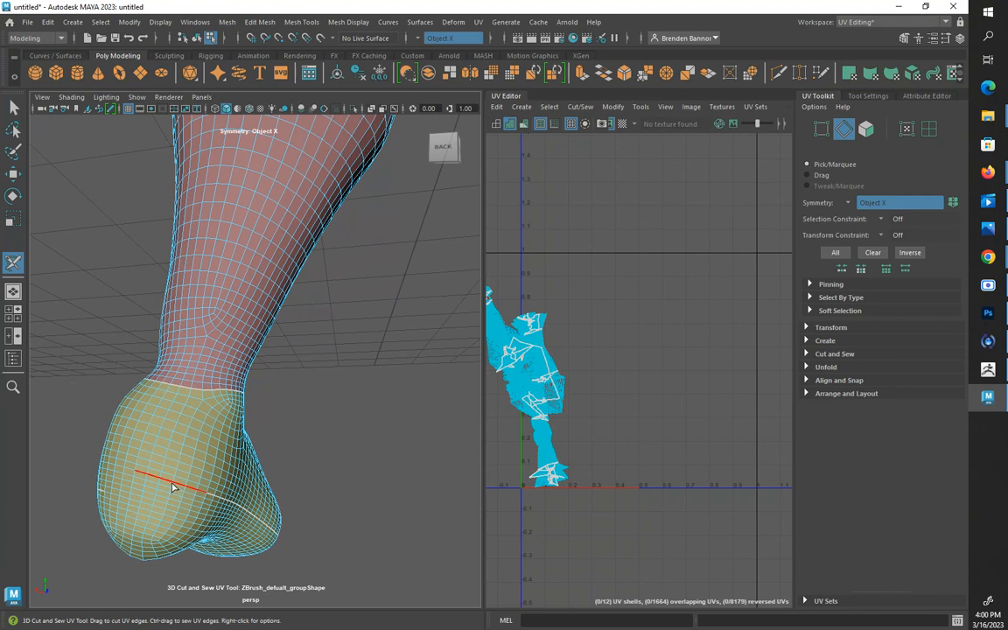
{"action": "left_click_drag", "start_coordinate": [172, 487], "coordinate": [122, 475]}
{"action": "left_click_drag", "start_coordinate": [120, 498], "coordinate": [123, 495]}
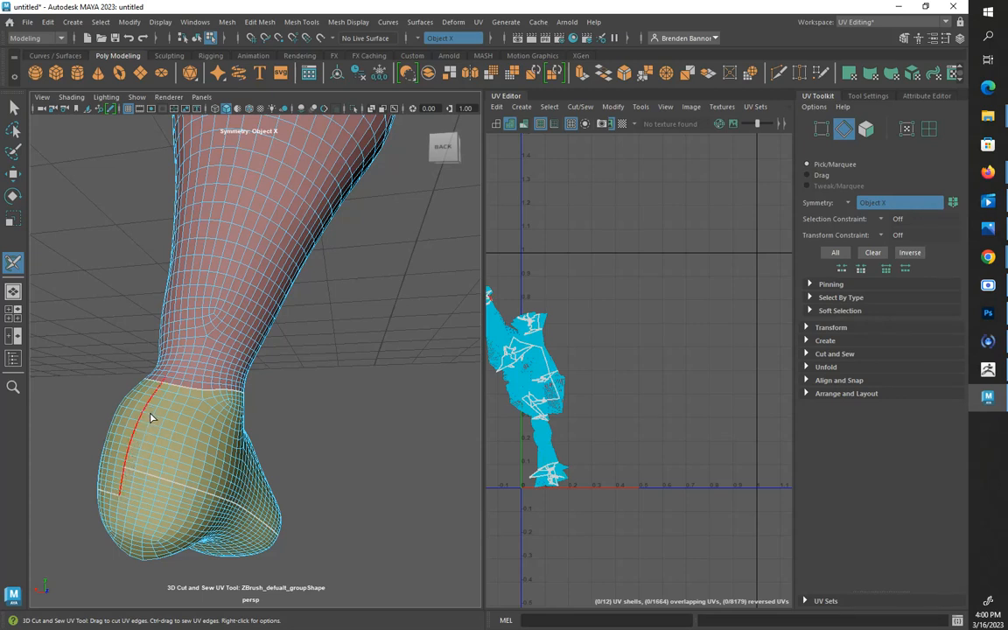
{"action": "left_click_drag", "start_coordinate": [150, 418], "coordinate": [153, 409]}
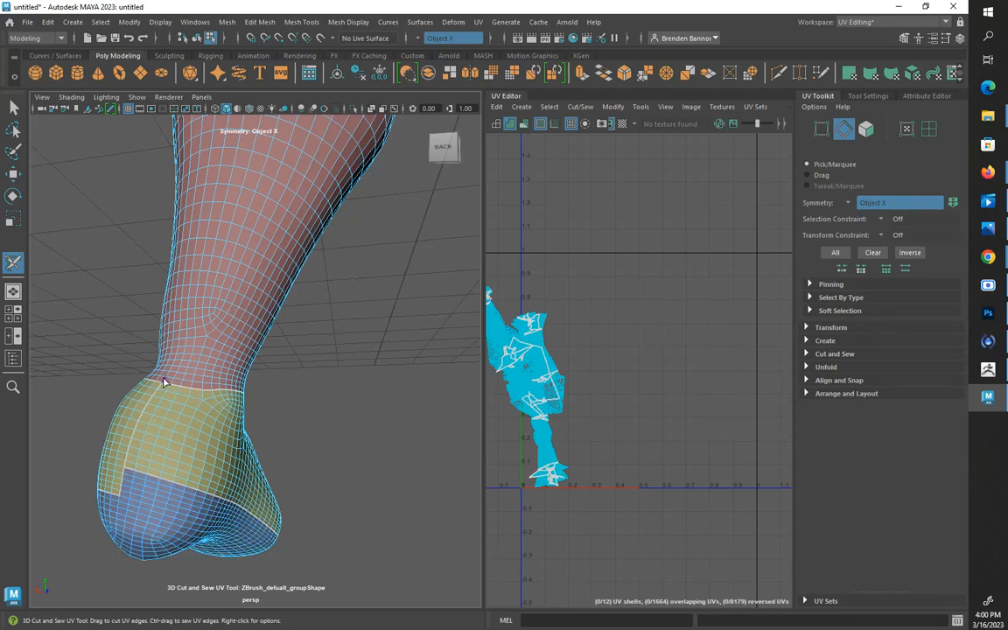
{"action": "left_click_drag", "start_coordinate": [168, 375], "coordinate": [166, 384], "text": "ctrl"}
Cut a lengthwise seam up the inner side of the leg, starting from the ankle loop
{"action": "left_click_drag", "start_coordinate": [340, 439], "coordinate": [200, 383], "text": "alt"}
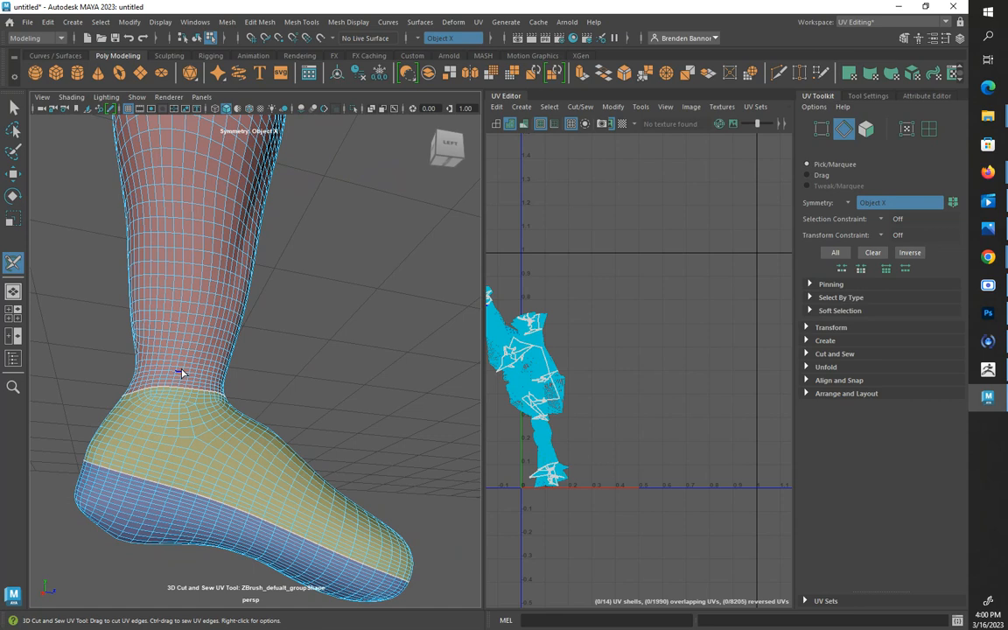
{"action": "double_click", "coordinate": [185, 363]}
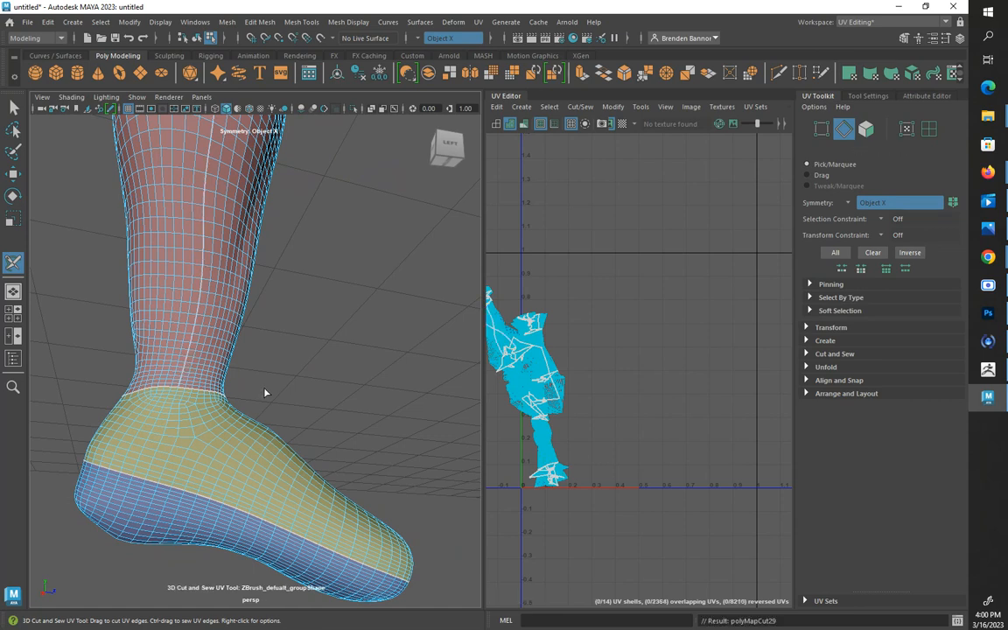
Cut a lengthwise seam along the underside of the arm between the shoulder loop and the wrist loop
{"action": "left_click_drag", "start_coordinate": [265, 393], "coordinate": [279, 439], "text": "alt"}
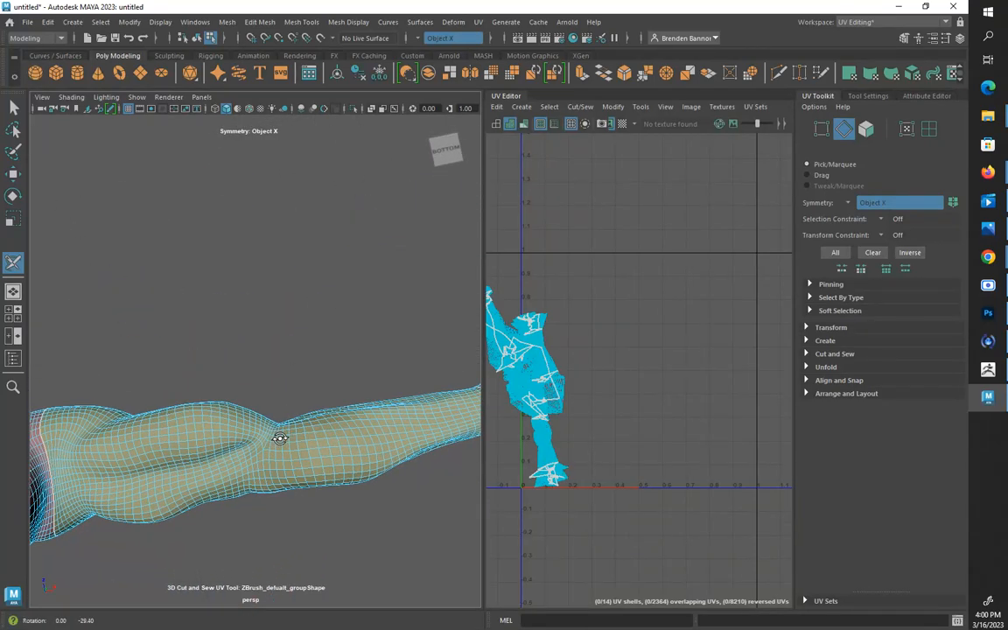
{"action": "left_click_drag", "start_coordinate": [193, 473], "coordinate": [132, 473], "text": "alt"}
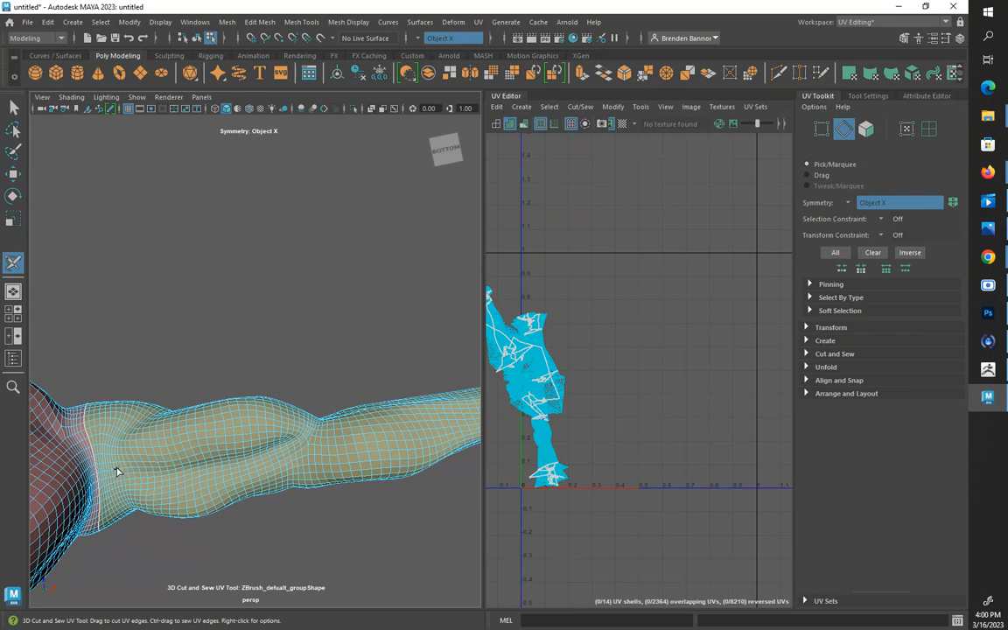
{"action": "mouse_move", "coordinate": [116, 472]}
{"action": "left_mouse_down"}
{"action": "mouse_move", "coordinate": [270, 428]}
{"action": "mouse_move", "coordinate": [280, 446]}
{"action": "mouse_move", "coordinate": [320, 457]}
{"action": "left_mouse_up"}
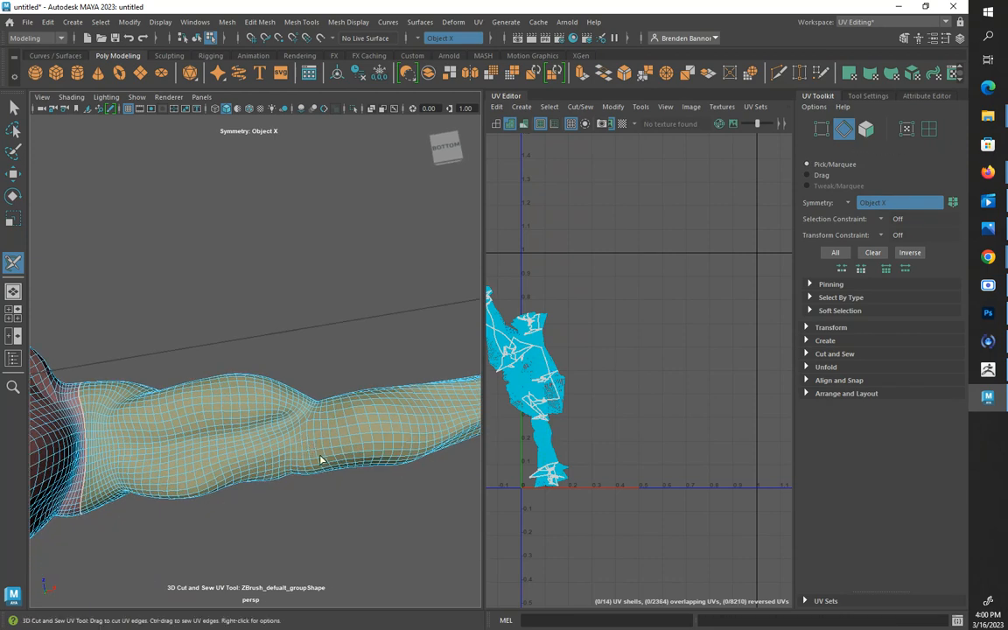
{"action": "middle_click_drag", "start_coordinate": [320, 457], "coordinate": [268, 482], "text": "alt"}
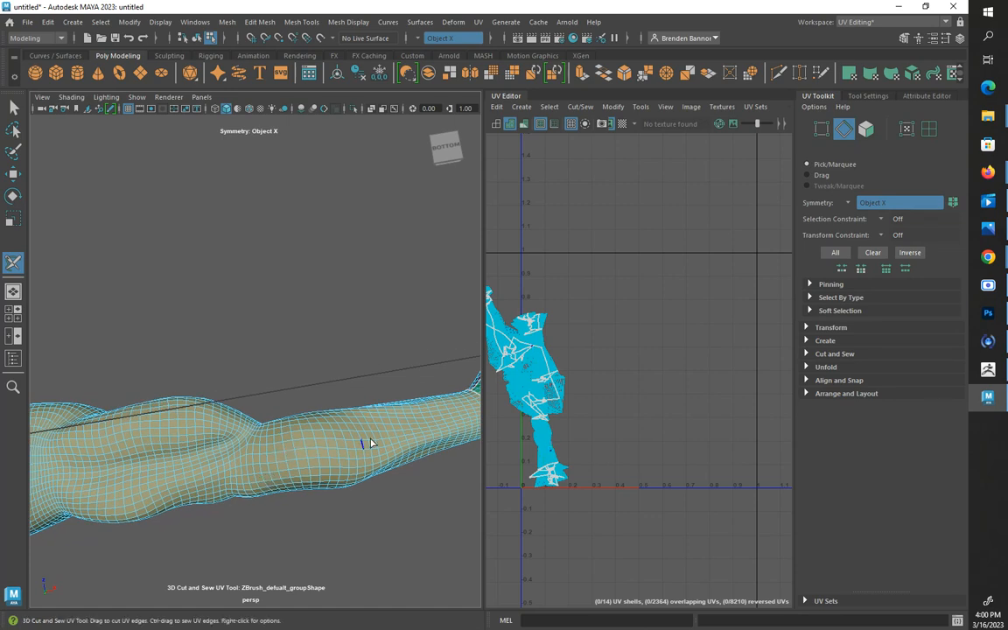
{"action": "left_click_drag", "start_coordinate": [364, 441], "coordinate": [358, 454], "text": "alt"}
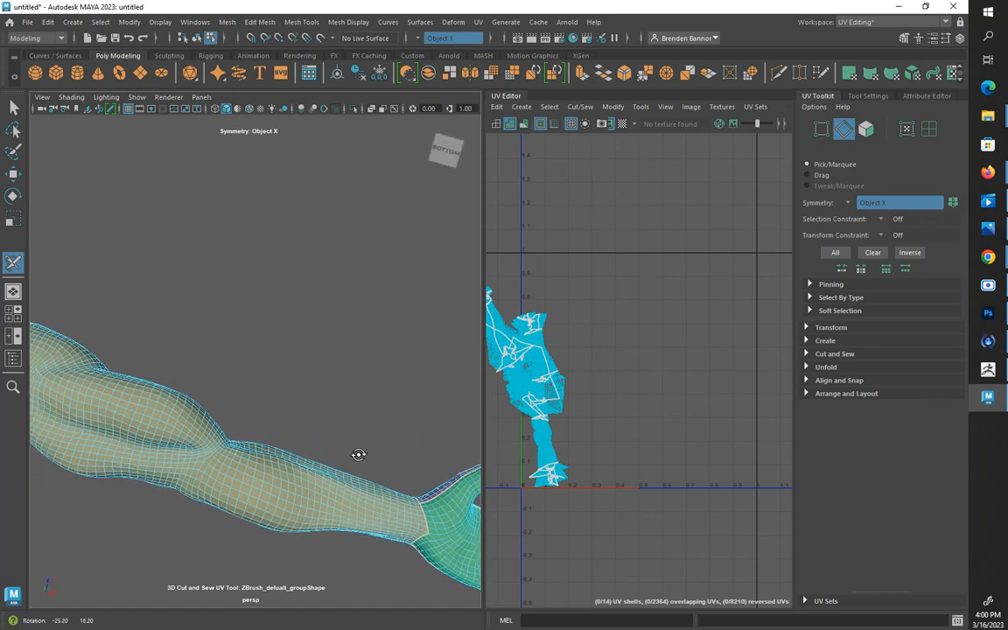
{"action": "double_click", "coordinate": [424, 531]}
{"action": "left_click_drag", "start_coordinate": [197, 475], "coordinate": [285, 537], "text": "alt"}
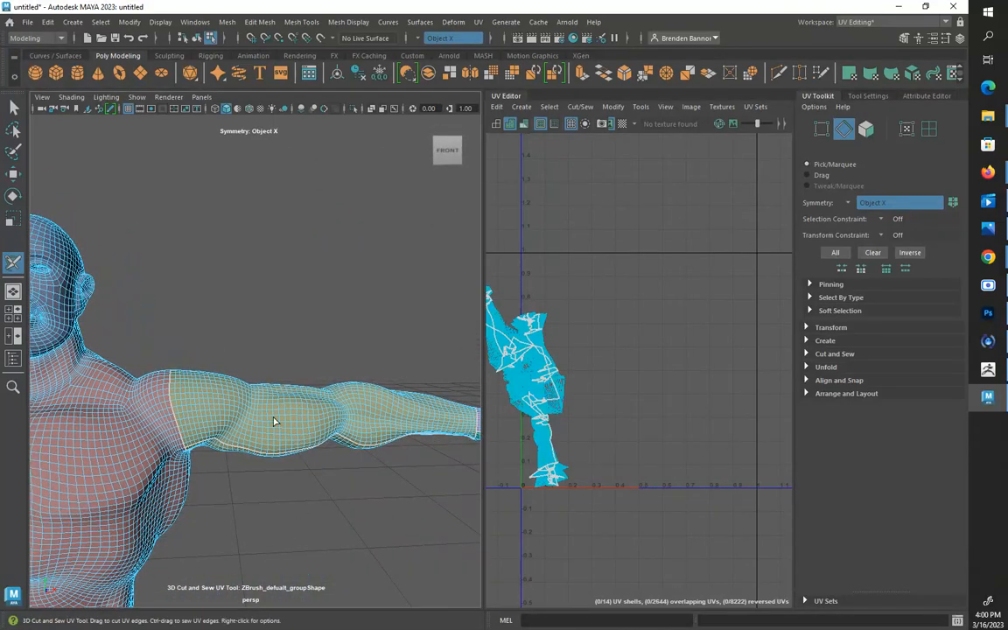
Cut a centre seam up the back of the head from the neck loop over the crown to the upper forehead
{"action": "left_click_drag", "start_coordinate": [273, 422], "coordinate": [210, 428], "text": "alt"}
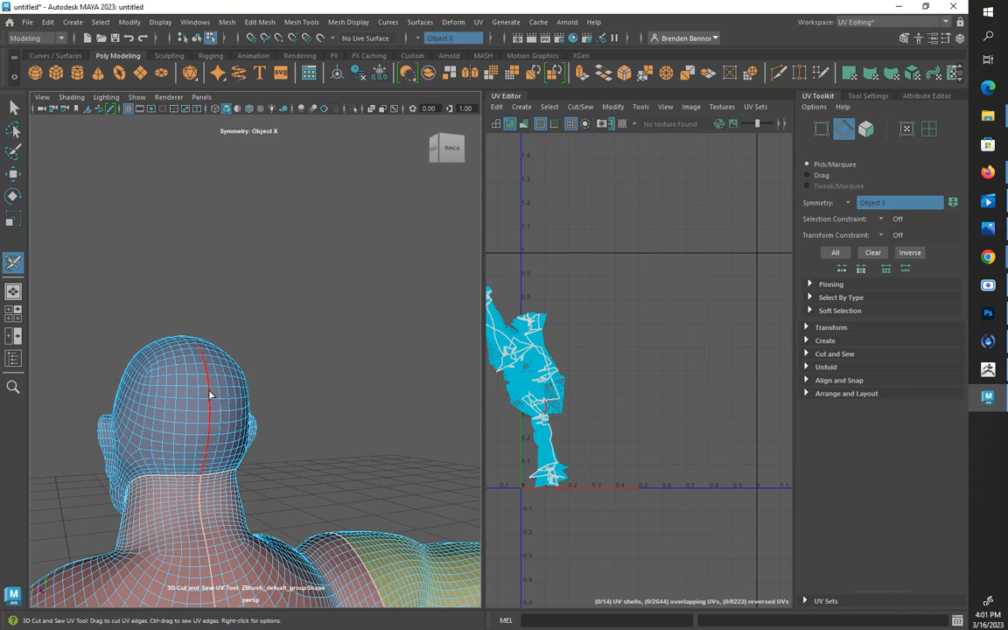
{"action": "left_click_drag", "start_coordinate": [234, 331], "coordinate": [332, 385], "text": "alt"}
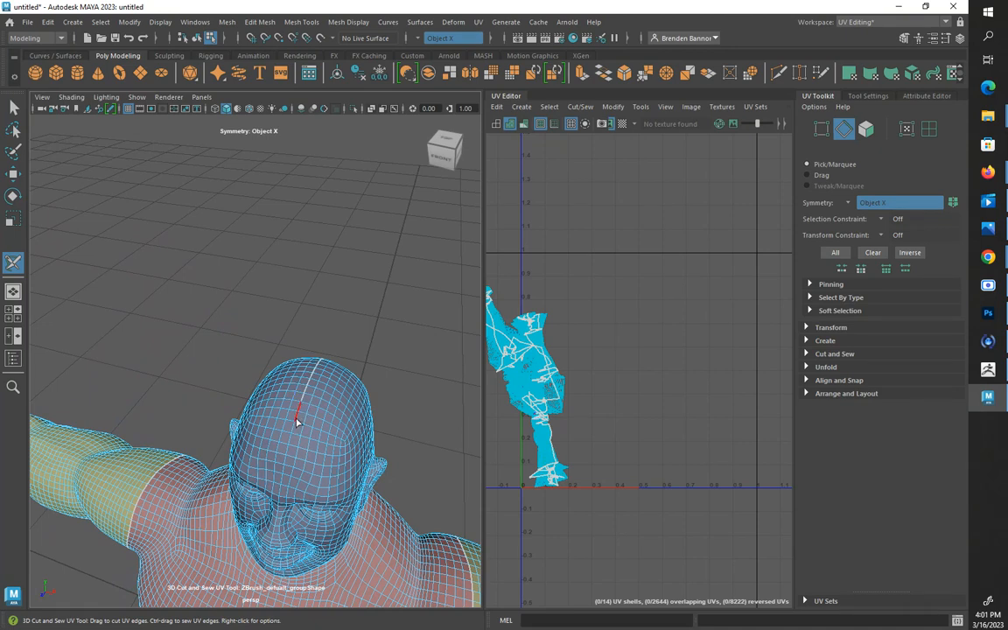
{"action": "left_click_drag", "start_coordinate": [315, 414], "coordinate": [333, 388], "text": "alt"}
Cut a closed edge-loop seam around the base of the ears to separate them from the head
{"action": "left_click_drag", "start_coordinate": [331, 431], "coordinate": [251, 436], "text": "alt"}
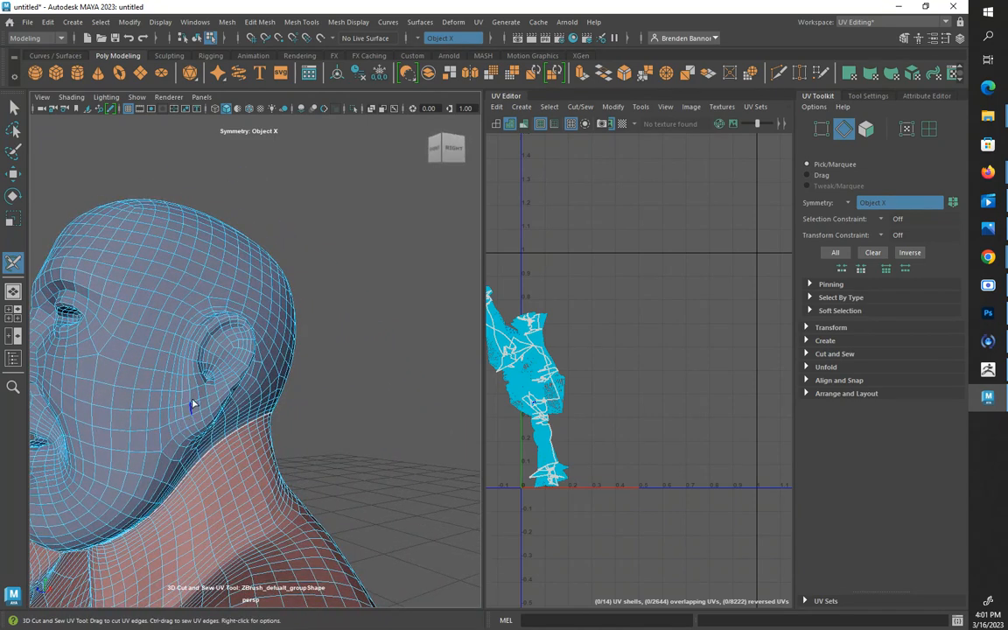
{"action": "left_click_drag", "start_coordinate": [193, 405], "coordinate": [189, 423], "text": "alt"}
{"action": "right_click_drag", "start_coordinate": [219, 429], "coordinate": [234, 453], "text": "alt"}
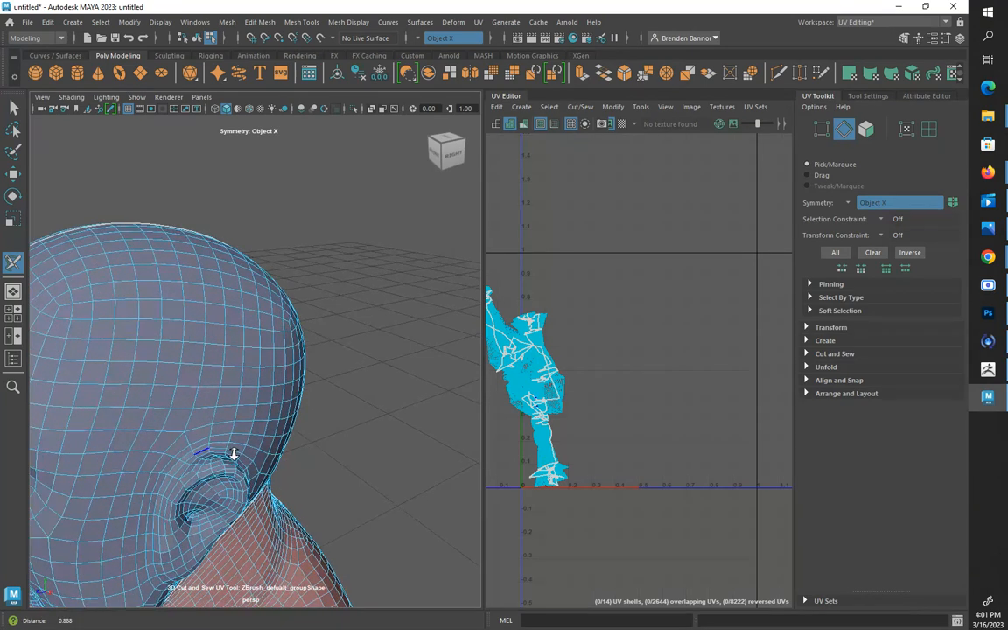
{"action": "double_click", "coordinate": [181, 468]}
{"action": "mouse_move", "coordinate": [182, 472]}
{"action": "left_mouse_down", "text": "alt"}
{"action": "mouse_move", "coordinate": [140, 406]}
{"action": "mouse_move", "coordinate": [154, 406]}
{"action": "mouse_move", "coordinate": [181, 444]}
{"action": "mouse_move", "coordinate": [188, 464]}
{"action": "mouse_move", "coordinate": [175, 466]}
{"action": "mouse_move", "coordinate": [164, 450]}
{"action": "mouse_move", "coordinate": [184, 455]}
{"action": "left_mouse_up", "text": "alt"}
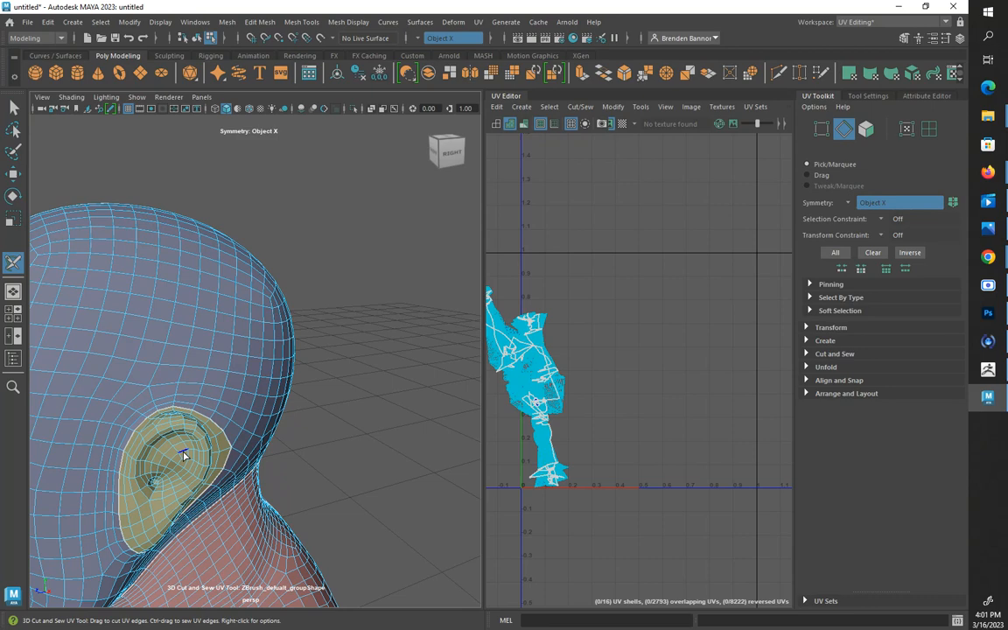
{"action": "key", "text": "ctrl+z"}
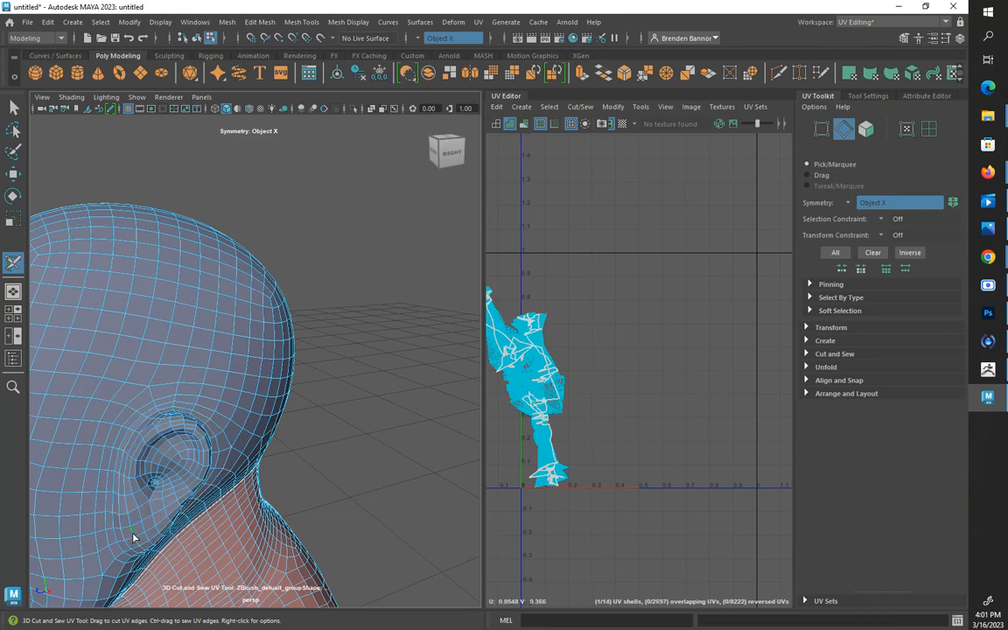
{"action": "key", "text": "shift+z"}
{"action": "left_click_drag", "start_coordinate": [133, 537], "coordinate": [132, 477], "text": "alt"}
{"action": "left_click_drag", "start_coordinate": [170, 496], "coordinate": [193, 457], "text": "alt"}
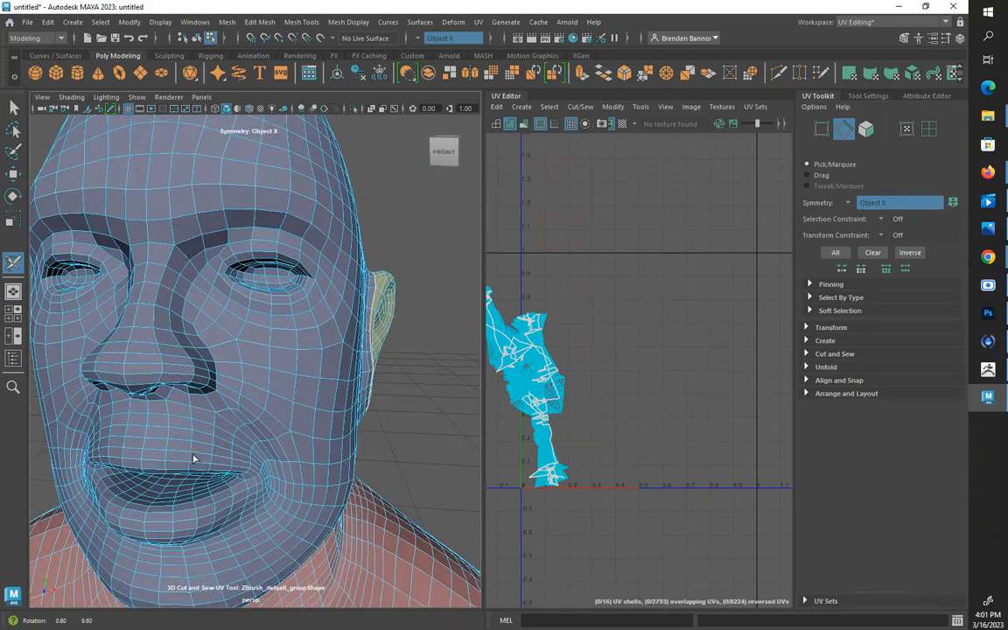
Cut a seam along the inner edges of the lower and upper lips to separate the mouth interior from the face
{"action": "left_click", "coordinate": [184, 507]}
{"action": "mouse_move", "coordinate": [184, 505]}
{"action": "left_mouse_down", "text": "alt"}
{"action": "mouse_move", "coordinate": [175, 488]}
{"action": "mouse_move", "coordinate": [185, 486]}
{"action": "left_mouse_up", "text": "alt"}
{"action": "right_click_drag", "start_coordinate": [225, 421], "coordinate": [228, 439], "text": "alt"}
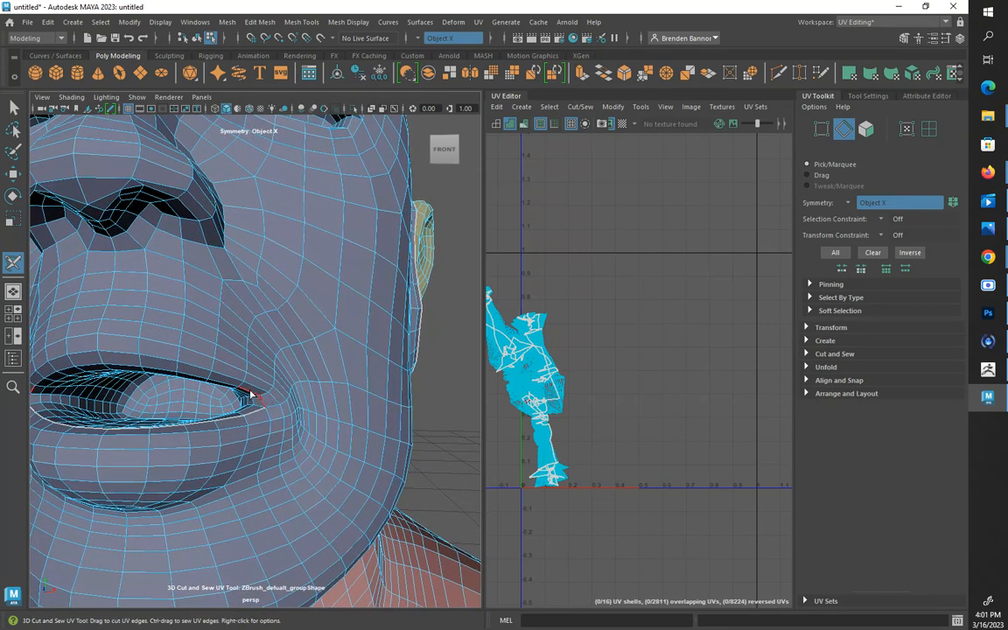
{"action": "left_click_drag", "start_coordinate": [241, 391], "coordinate": [223, 387]}
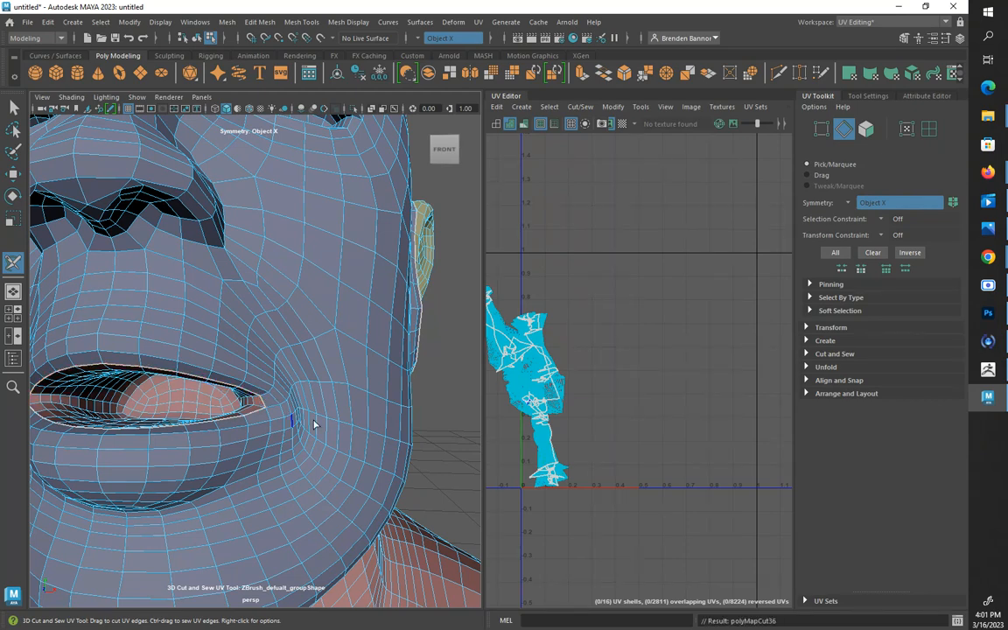
{"action": "left_click_drag", "start_coordinate": [354, 456], "coordinate": [261, 461], "text": "alt"}
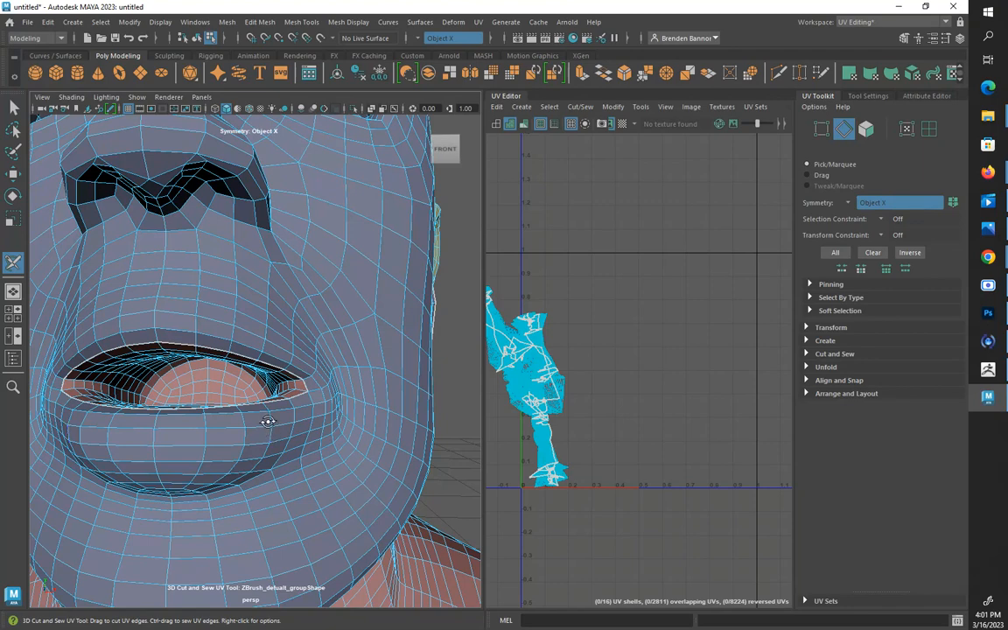
{"action": "mouse_move", "coordinate": [265, 421]}
{"action": "left_mouse_down", "text": "alt"}
{"action": "mouse_move", "coordinate": [288, 424]}
{"action": "mouse_move", "coordinate": [278, 432]}
{"action": "left_mouse_up", "text": "alt"}
{"action": "middle_click_drag", "start_coordinate": [278, 432], "coordinate": [289, 432], "text": "alt"}
{"action": "left_click_drag", "start_coordinate": [288, 432], "coordinate": [282, 442], "text": "alt"}
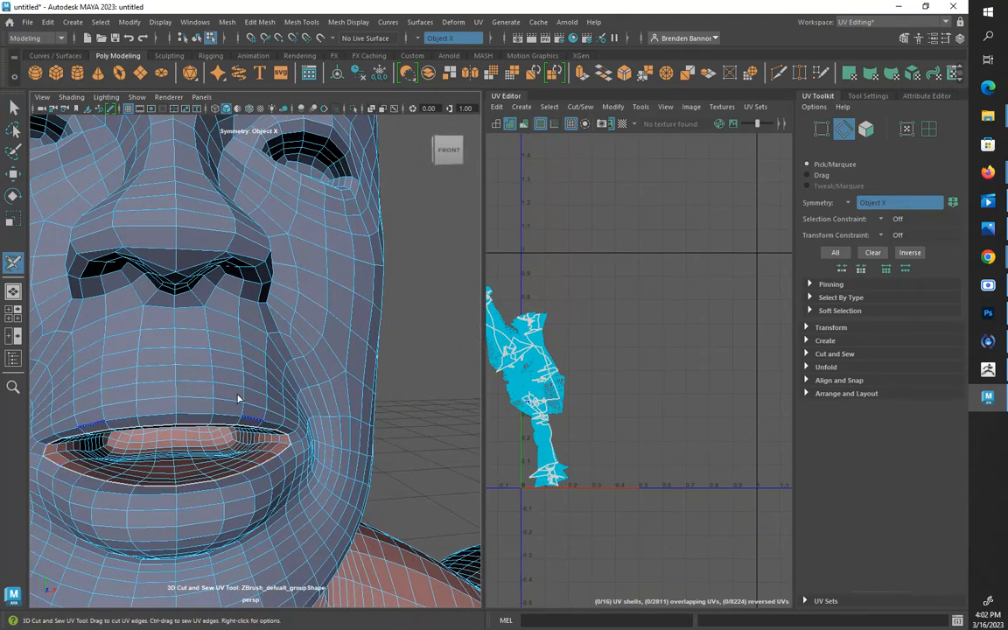
Cut an edge-loop seam around the eyelid openings to separate the inner eye areas from the face
{"action": "middle_click_drag", "start_coordinate": [216, 317], "coordinate": [212, 359], "text": "alt"}
{"action": "left_click_drag", "start_coordinate": [213, 358], "coordinate": [176, 421], "text": "alt"}
{"action": "scroll", "coordinate": [196, 437], "scroll_direction": "up", "scroll_amount": 5}
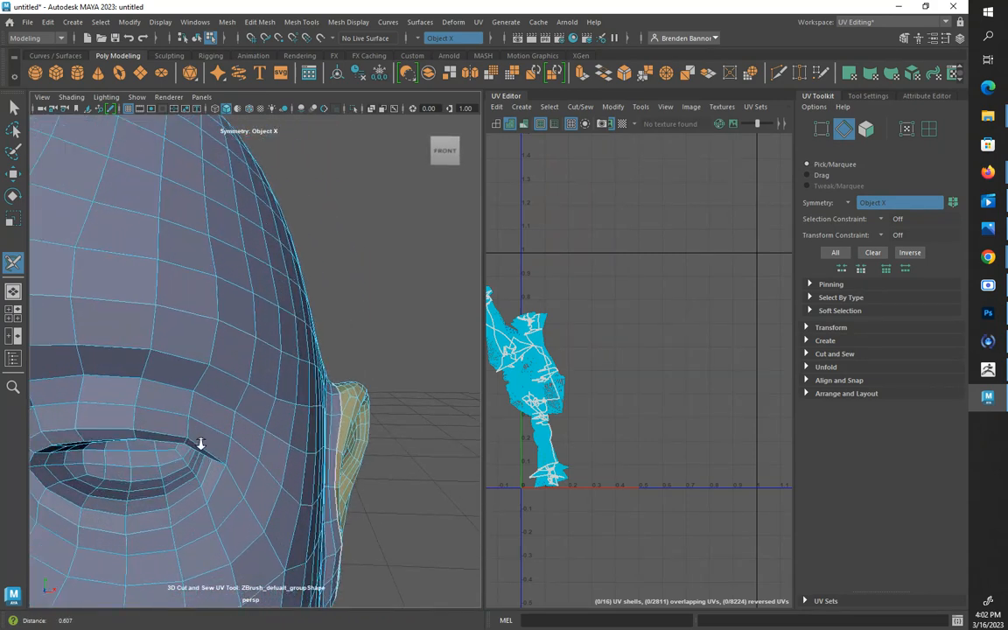
{"action": "middle_click_drag", "start_coordinate": [94, 478], "coordinate": [178, 480], "text": "alt"}
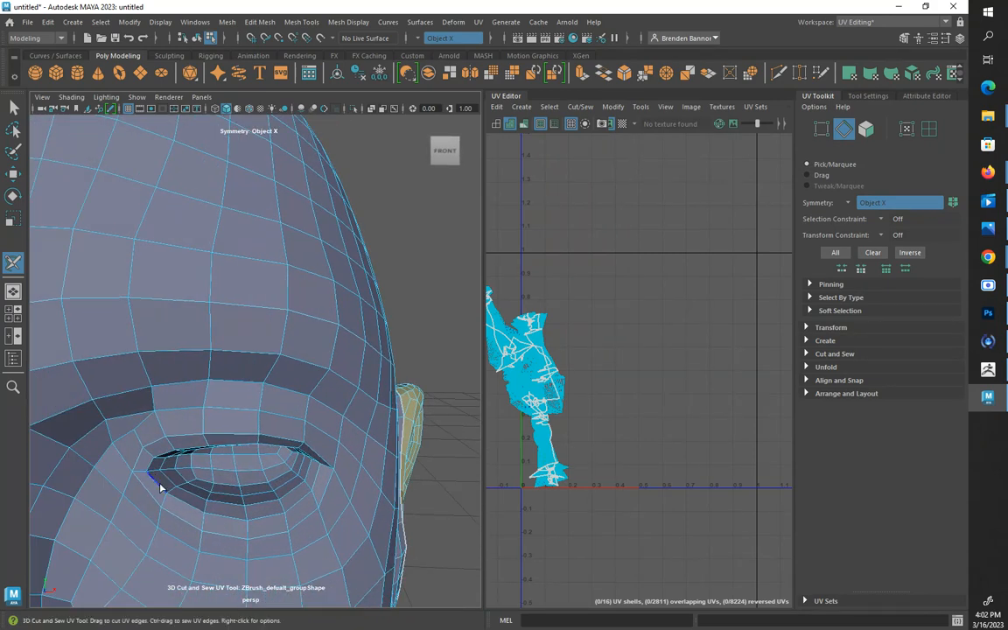
{"action": "double_click", "coordinate": [160, 484]}
{"action": "left_click_drag", "start_coordinate": [169, 483], "coordinate": [216, 374], "text": "alt"}
Cut a closed seam around each nostril opening, undoing any stray cut, to separate the nostril interiors
{"action": "scroll", "coordinate": [175, 481], "scroll_direction": "down", "scroll_amount": 8}
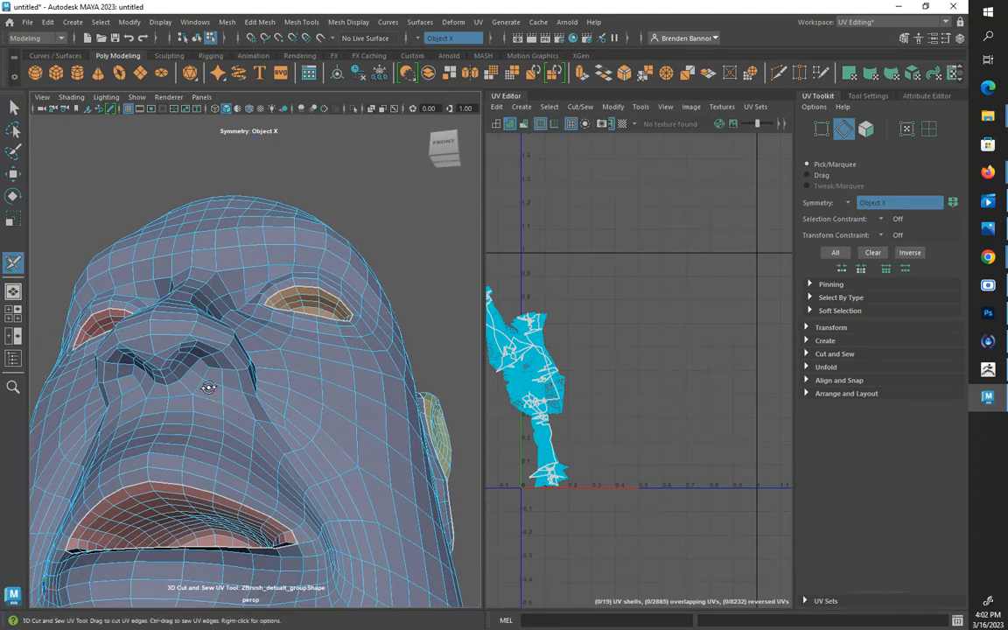
{"action": "scroll", "coordinate": [208, 384], "scroll_direction": "up", "scroll_amount": 3}
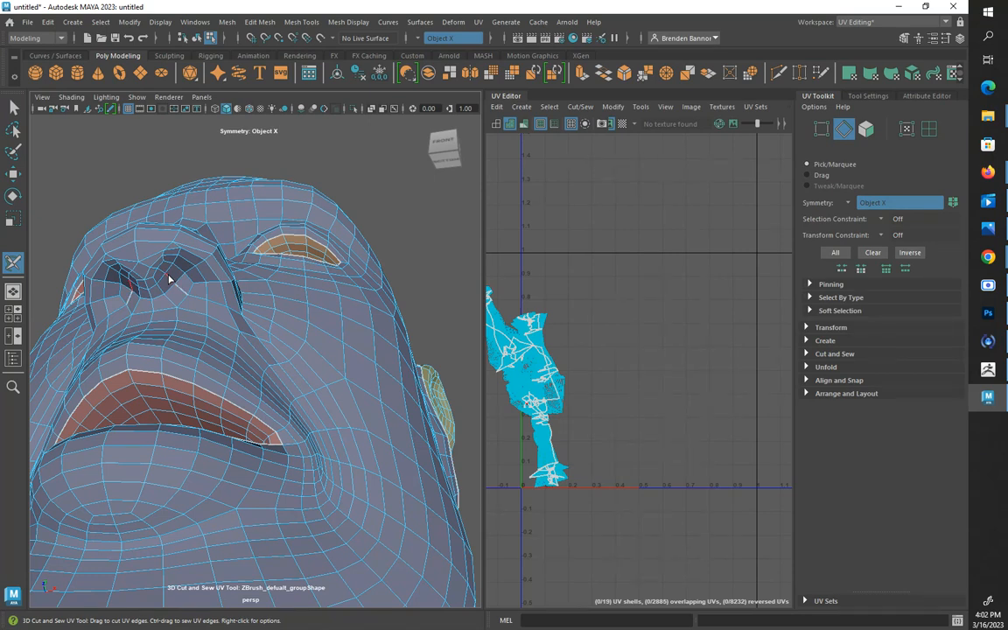
{"action": "left_click_drag", "start_coordinate": [170, 279], "coordinate": [161, 269]}
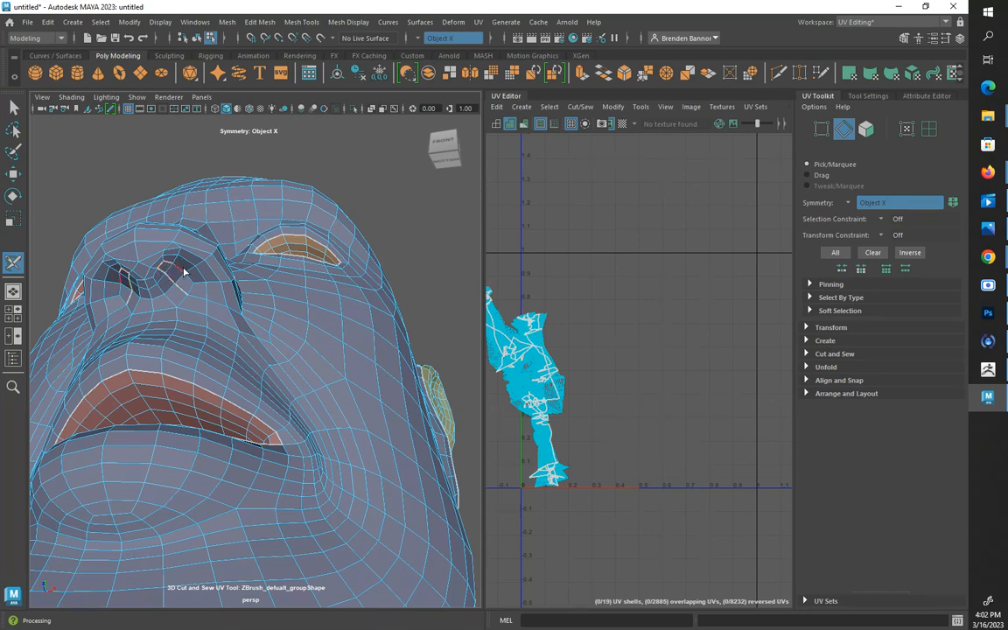
{"action": "mouse_move", "coordinate": [187, 275]}
{"action": "left_mouse_down"}
{"action": "mouse_move", "coordinate": [189, 292]}
{"action": "mouse_move", "coordinate": [278, 289]}
{"action": "mouse_move", "coordinate": [280, 279]}
{"action": "mouse_move", "coordinate": [276, 286]}
{"action": "left_mouse_up"}
{"action": "key", "text": "ctrl+z"}
{"action": "left_click_drag", "start_coordinate": [356, 227], "coordinate": [342, 224], "text": "alt"}
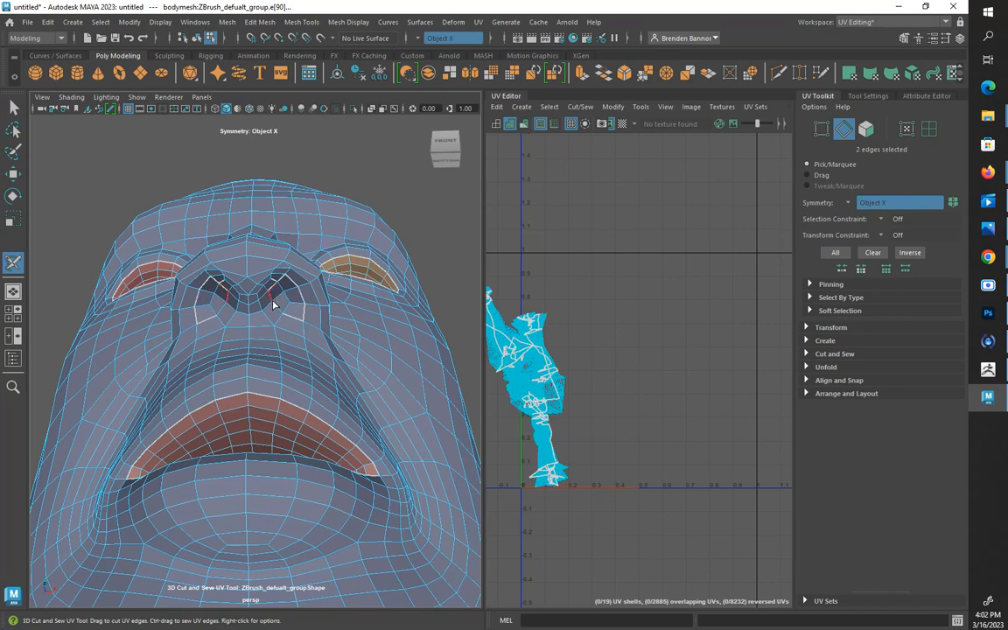
{"action": "left_click", "coordinate": [278, 296]}
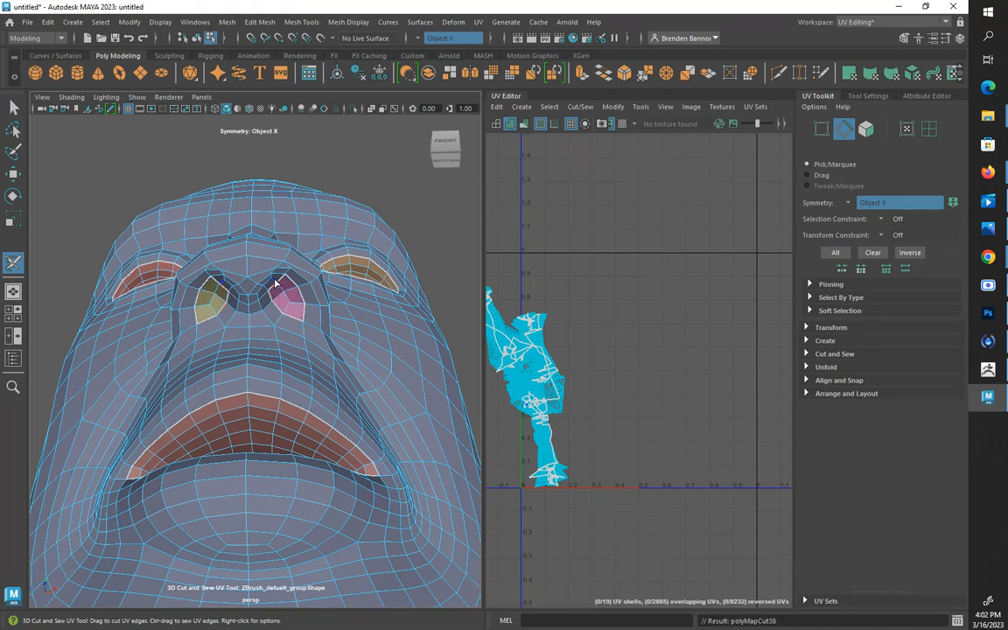
{"action": "left_click_drag", "start_coordinate": [275, 281], "coordinate": [264, 281], "text": "ctrl"}
Examine the seams and shell colours on the head, torso, arms and legs from several angles
{"action": "left_click_drag", "start_coordinate": [218, 350], "coordinate": [279, 318], "text": "alt"}
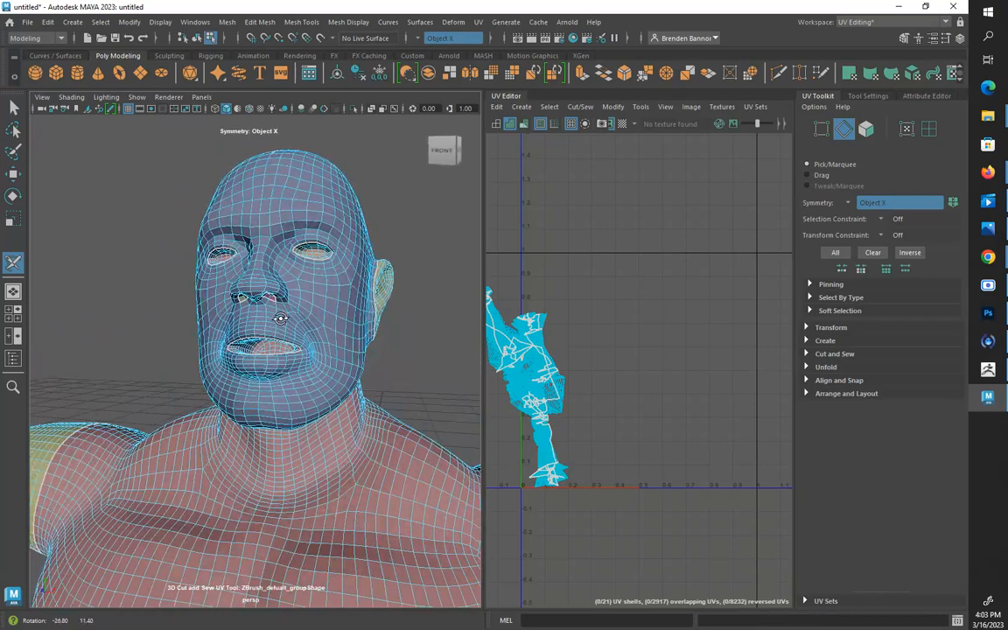
{"action": "middle_click_drag", "start_coordinate": [279, 318], "coordinate": [276, 331], "text": "alt"}
{"action": "right_click_drag", "start_coordinate": [276, 330], "coordinate": [253, 378], "text": "alt"}
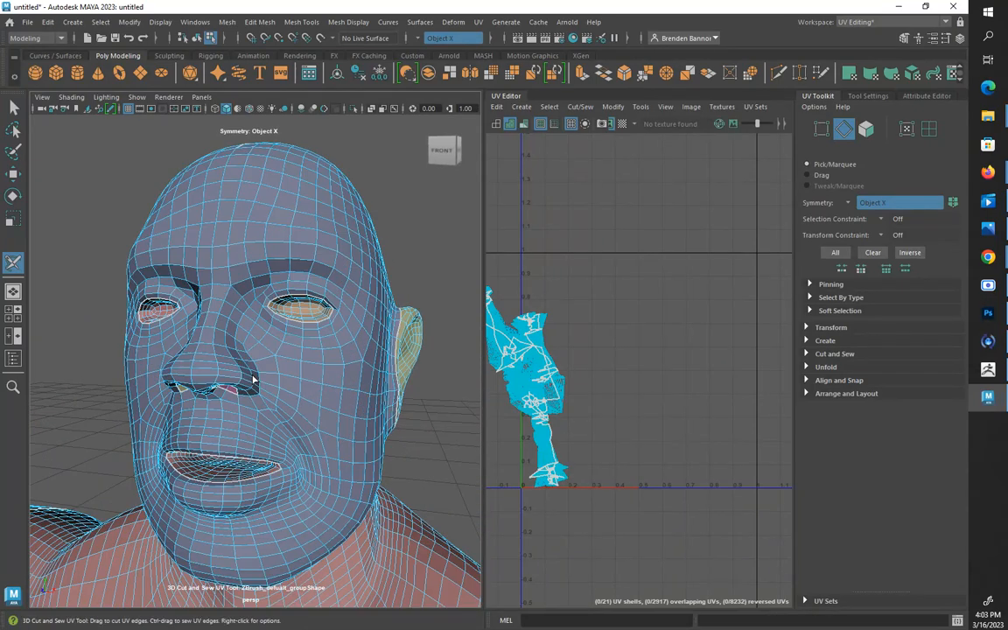
{"action": "left_click_drag", "start_coordinate": [248, 385], "coordinate": [267, 330], "text": "alt"}
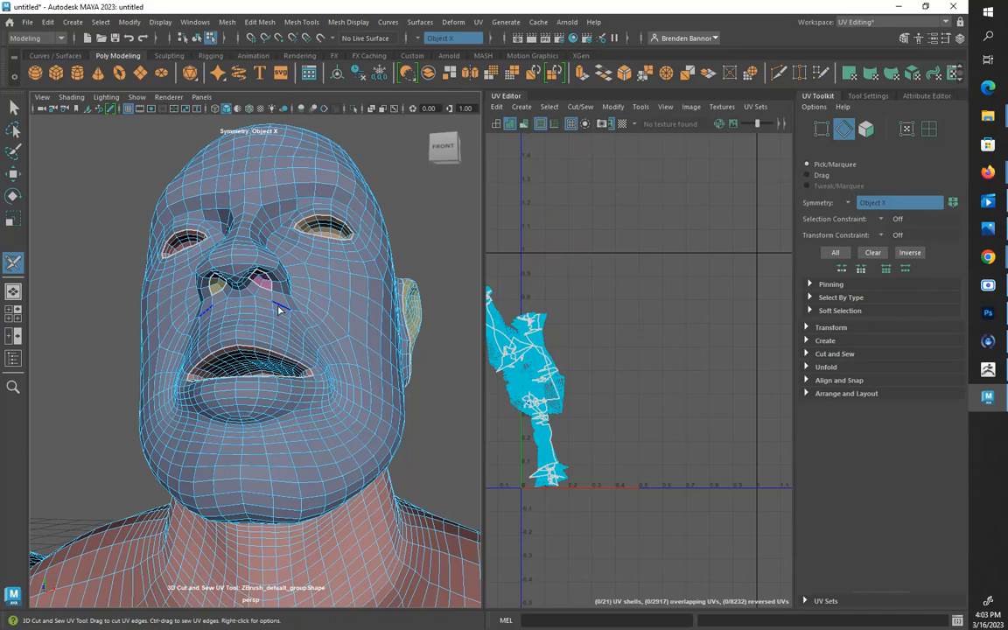
{"action": "left_click_drag", "start_coordinate": [278, 309], "coordinate": [260, 372], "text": "alt"}
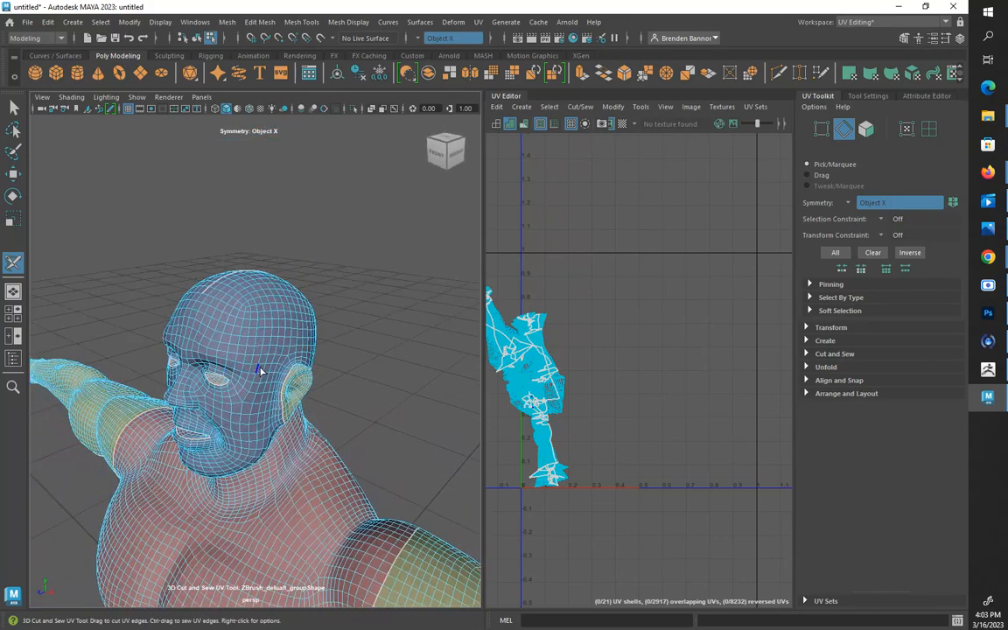
{"action": "scroll", "coordinate": [261, 372], "scroll_direction": "down", "scroll_amount": 5}
{"action": "middle_click_drag", "start_coordinate": [260, 421], "coordinate": [268, 212], "text": "alt"}
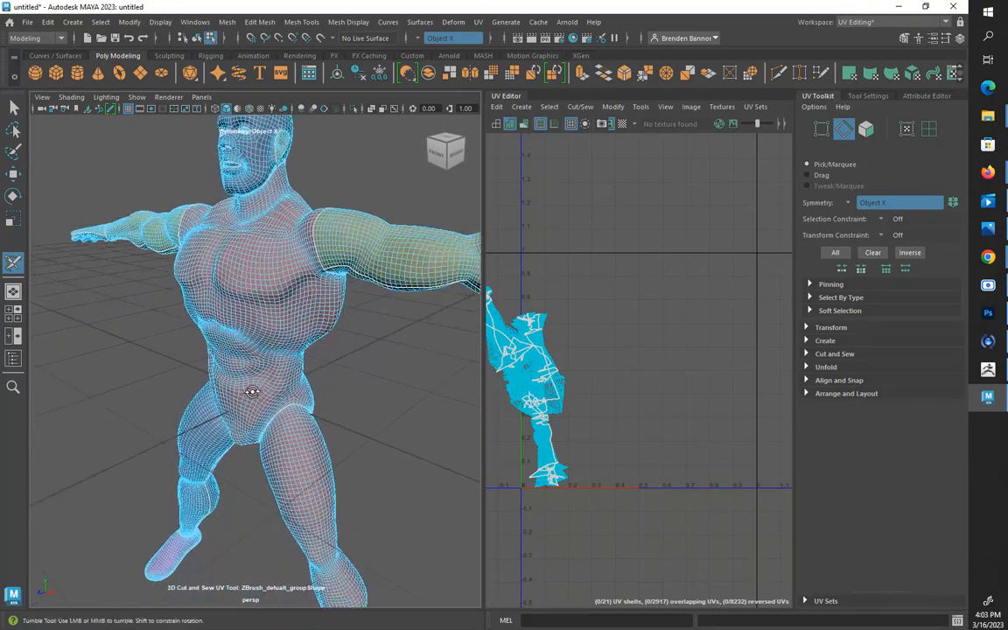
{"action": "left_click_drag", "start_coordinate": [252, 391], "coordinate": [287, 343], "text": "alt"}
{"action": "middle_click_drag", "start_coordinate": [292, 445], "coordinate": [300, 234], "text": "alt"}
{"action": "left_click_drag", "start_coordinate": [317, 410], "coordinate": [304, 447], "text": "alt"}
{"action": "middle_click_drag", "start_coordinate": [283, 397], "coordinate": [261, 548], "text": "alt"}
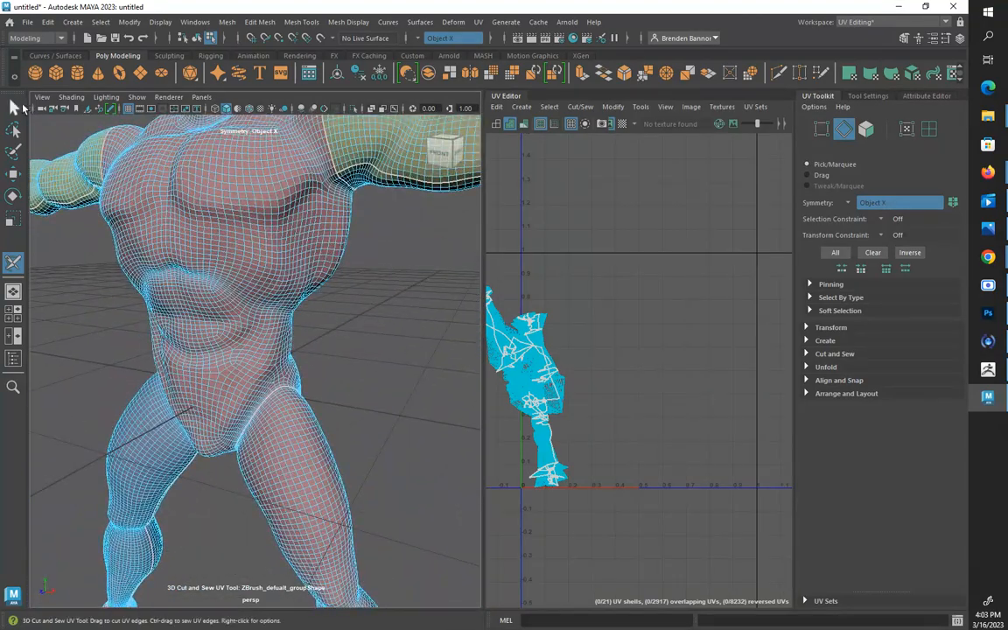
Leave the 3D Cut and Sew tool and select all of the body's UV shells in UV shell selection mode
{"action": "left_click", "coordinate": [14, 106]}
{"action": "middle_click_drag", "start_coordinate": [402, 322], "coordinate": [375, 460], "text": "alt"}
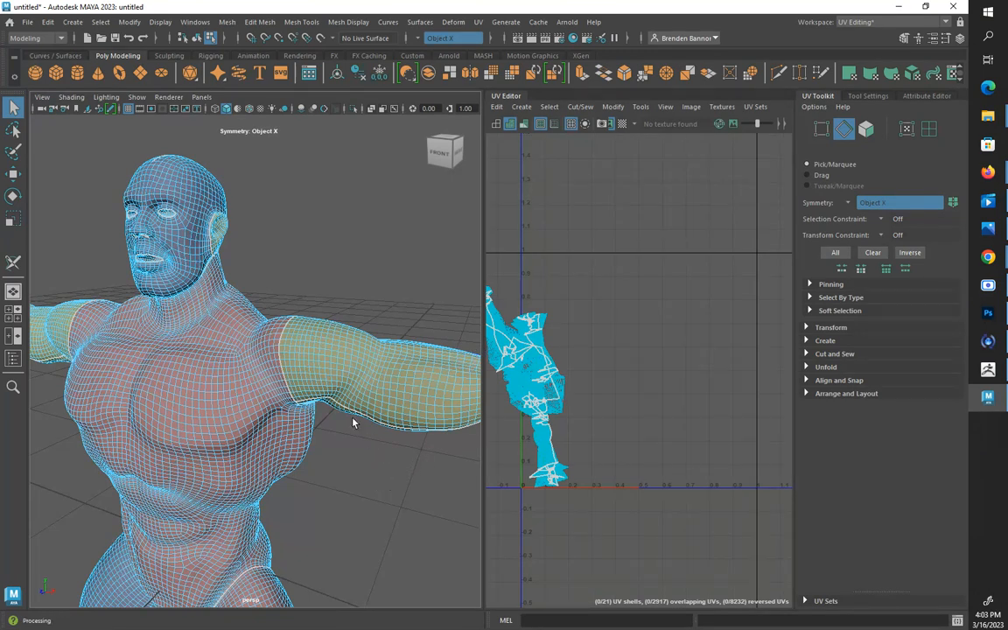
{"action": "left_click", "coordinate": [13, 106]}
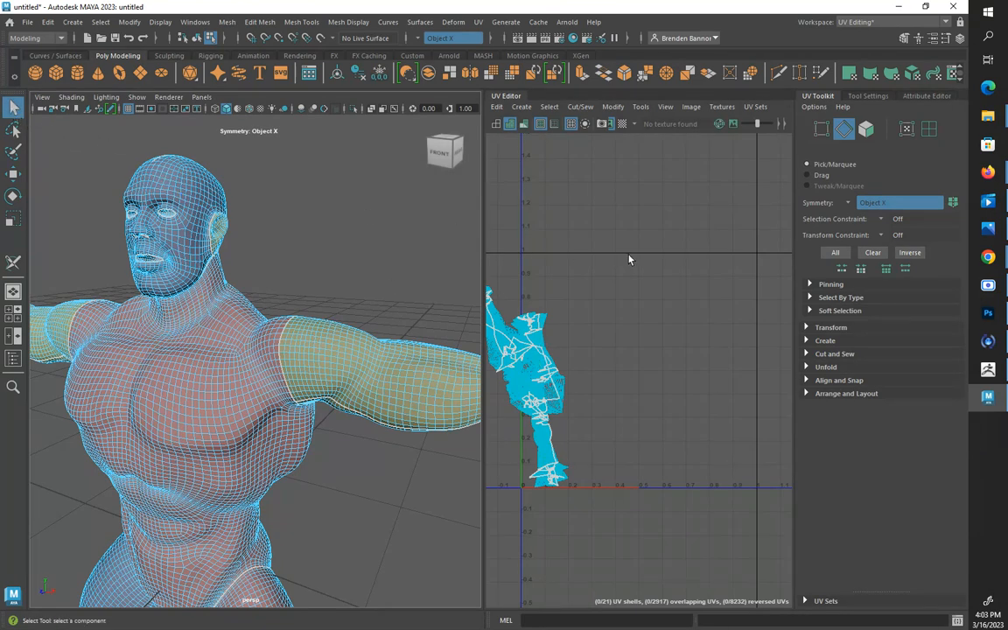
{"action": "left_click", "coordinate": [929, 130]}
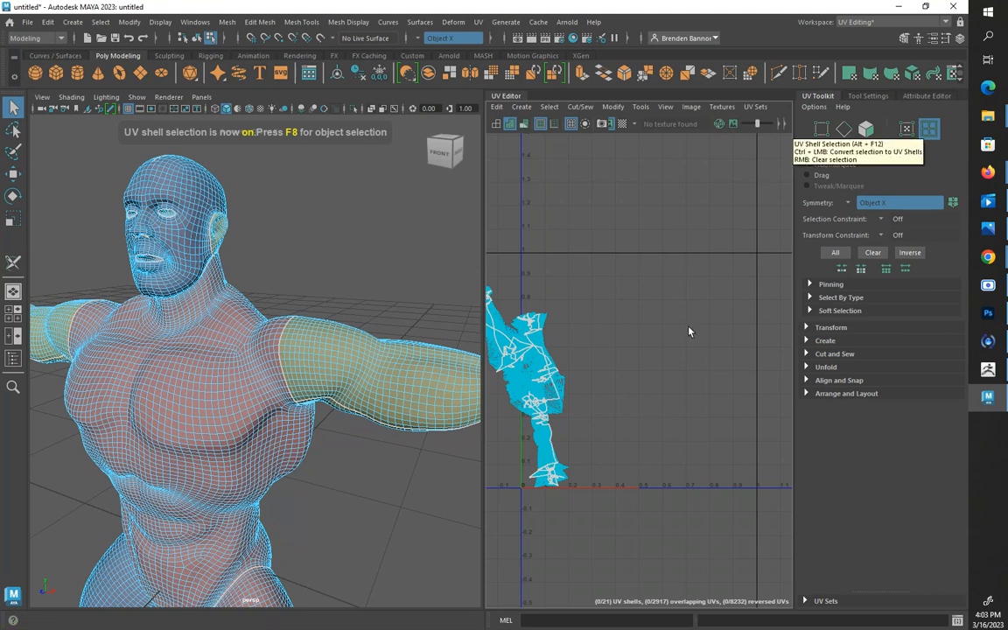
{"action": "middle_click_drag", "start_coordinate": [560, 374], "coordinate": [623, 369], "text": "alt"}
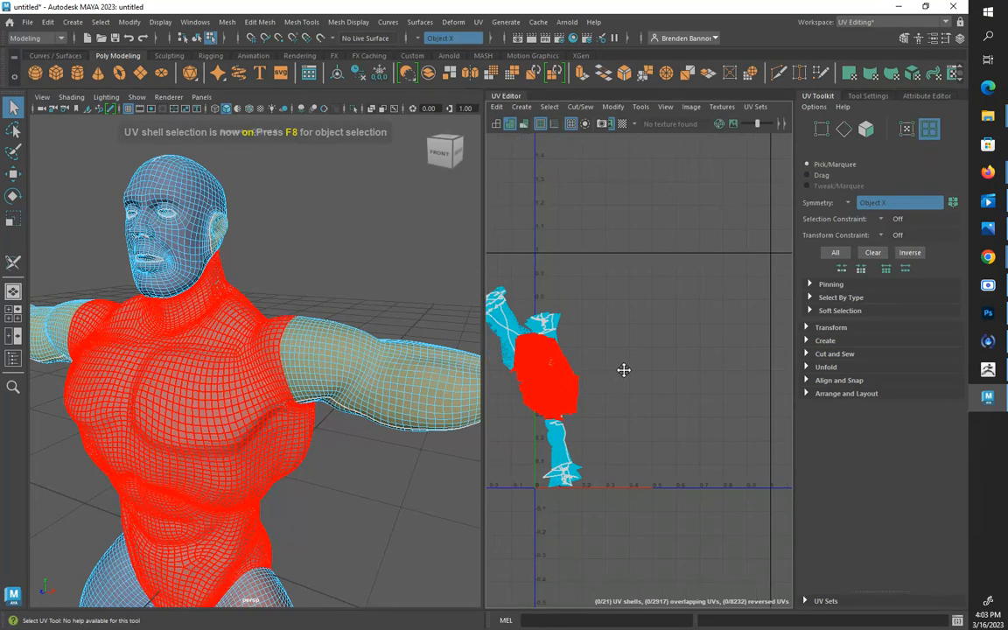
{"action": "left_click_drag", "start_coordinate": [514, 265], "coordinate": [683, 527]}
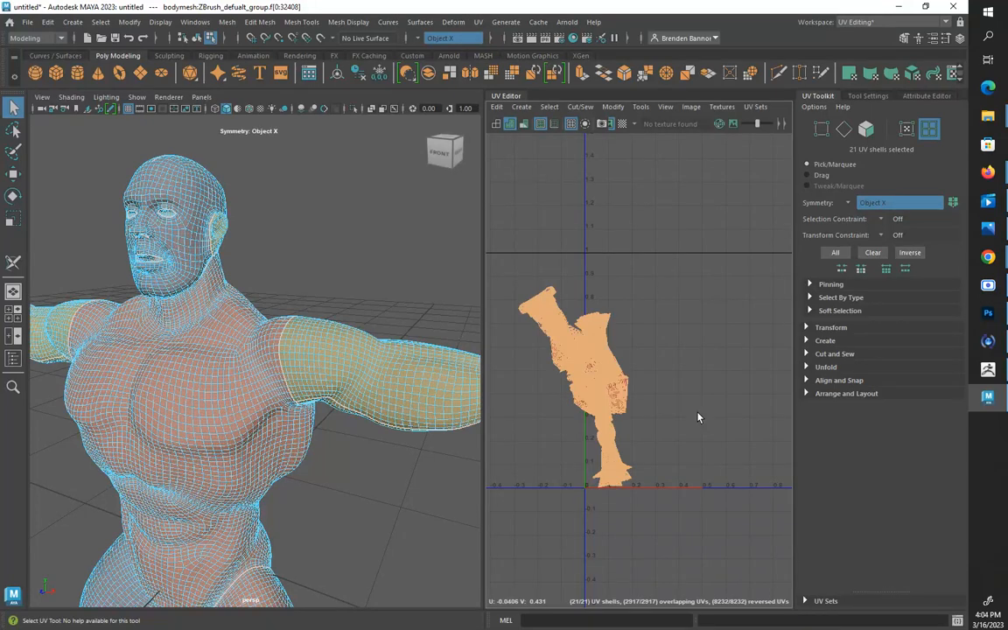
Unfold all of the selected body shells, and clear the selection
{"action": "key", "text": "ctrl+u"}
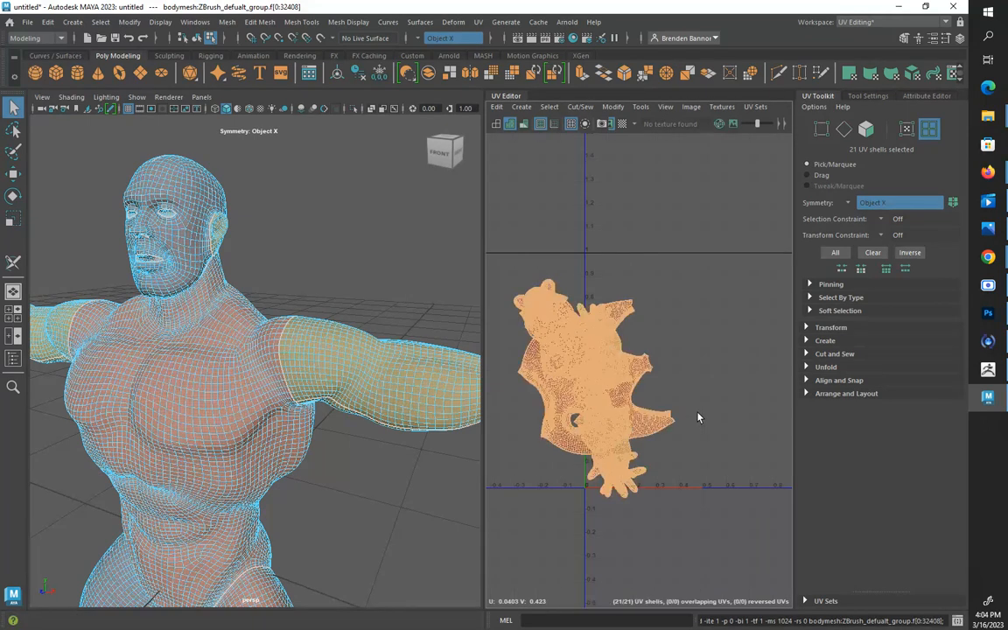
{"action": "left_click", "coordinate": [673, 386]}
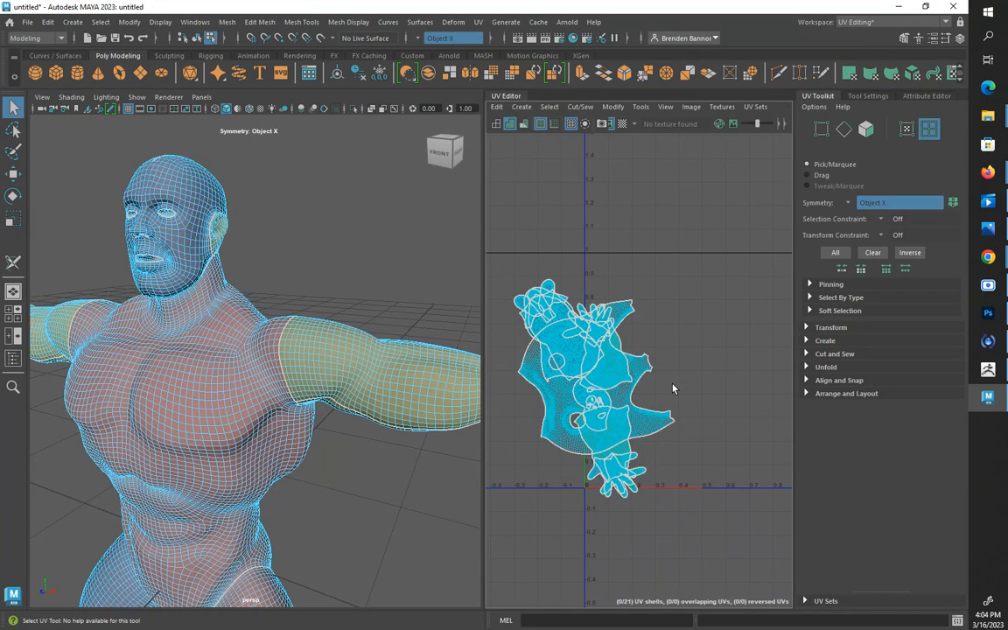
Move the pair of arm shells out of the overlapping pile to above the 0–1 UV tile and rotate them horizontal
{"action": "left_click", "coordinate": [605, 383]}
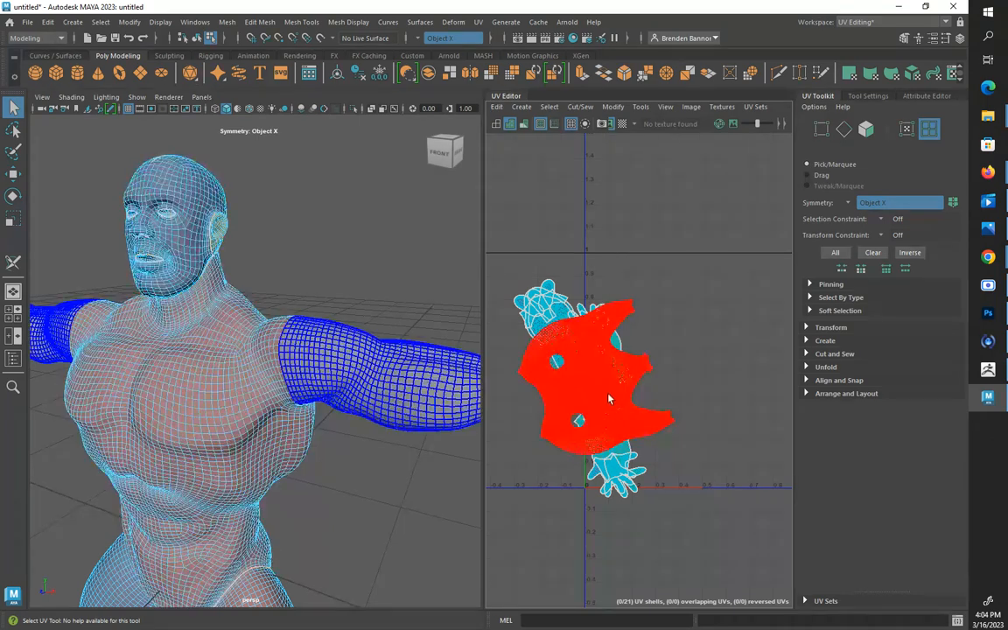
{"action": "scroll", "coordinate": [611, 400], "scroll_direction": "up", "scroll_amount": 2}
{"action": "left_click", "coordinate": [606, 361]}
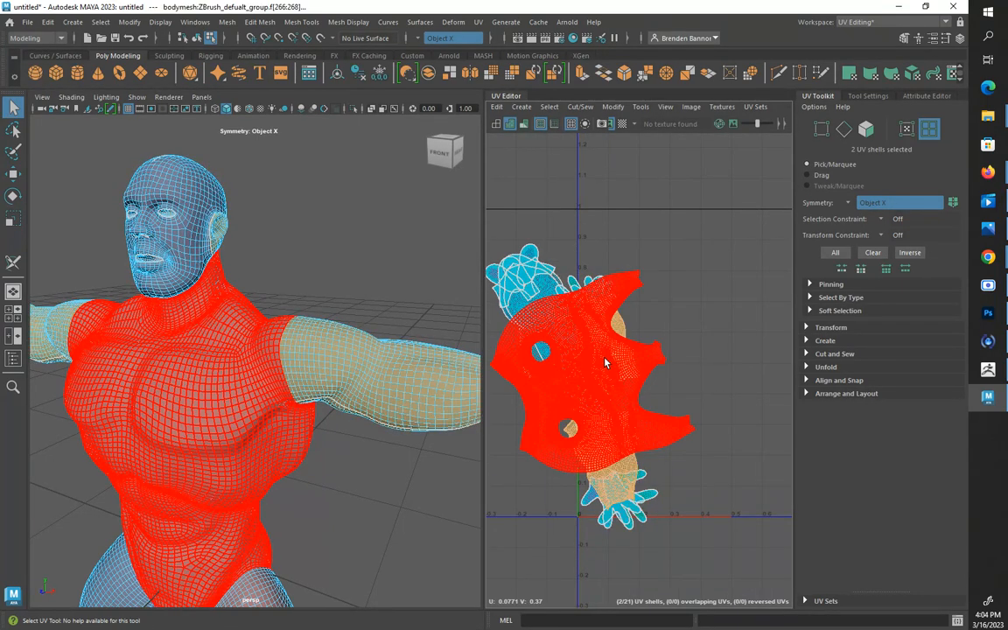
{"action": "key", "text": "w"}
{"action": "scroll", "coordinate": [603, 367], "scroll_direction": "down", "scroll_amount": 2}
{"action": "left_click_drag", "start_coordinate": [604, 367], "coordinate": [681, 249]}
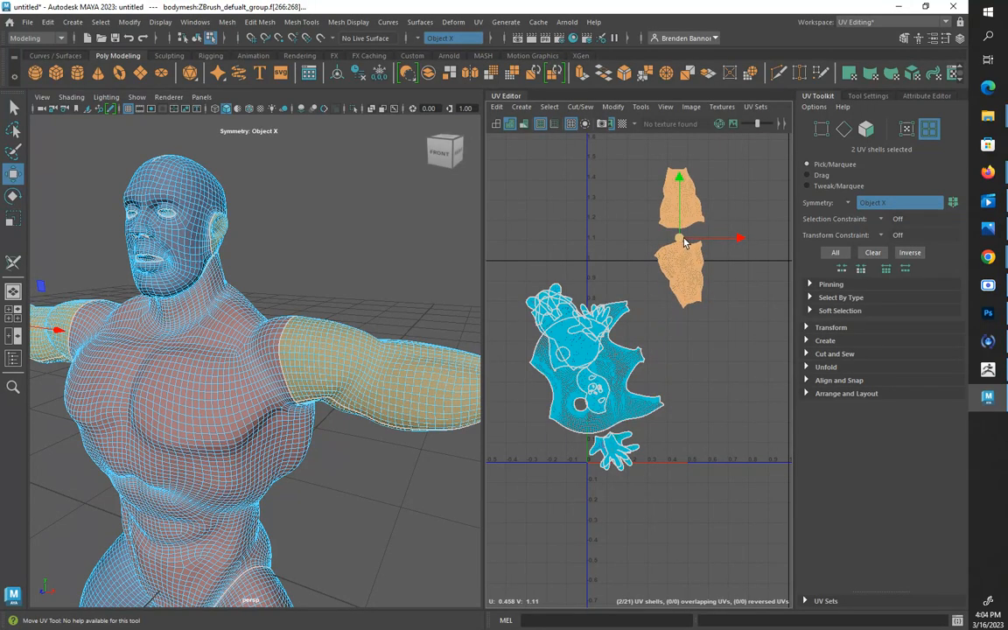
{"action": "key", "text": "e"}
{"action": "left_click_drag", "start_coordinate": [627, 218], "coordinate": [642, 308]}
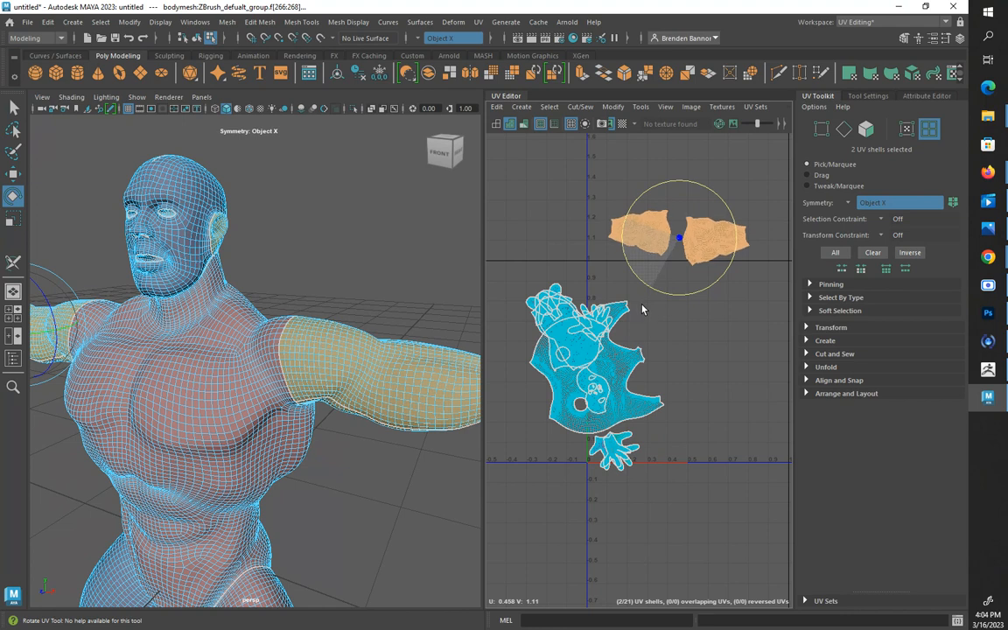
{"action": "left_click", "coordinate": [605, 163]}
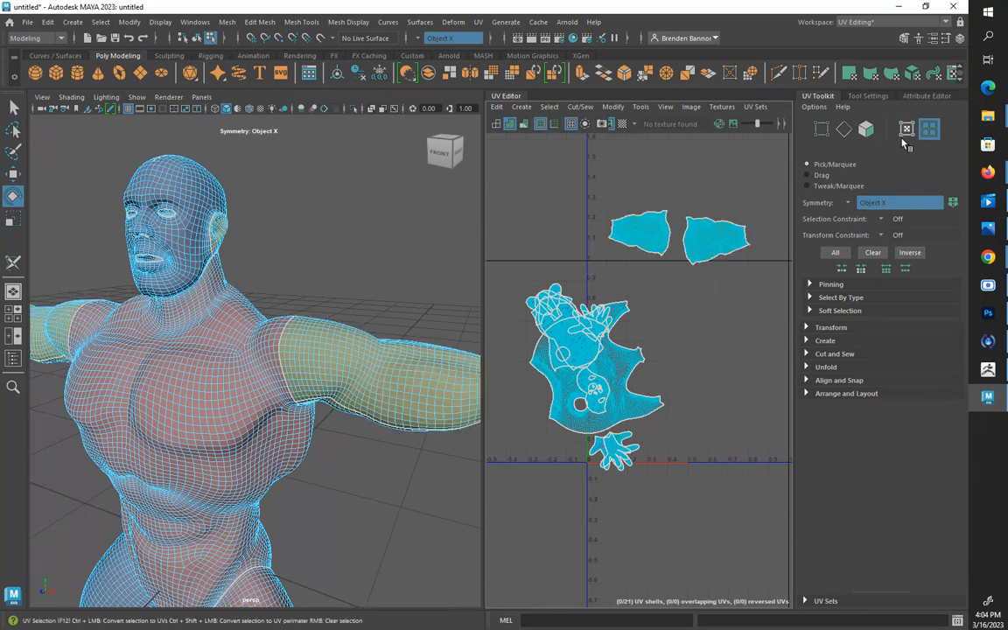
{"action": "left_click", "coordinate": [848, 204]}
{"action": "left_click", "coordinate": [852, 200]}
{"action": "left_click", "coordinate": [739, 243]}
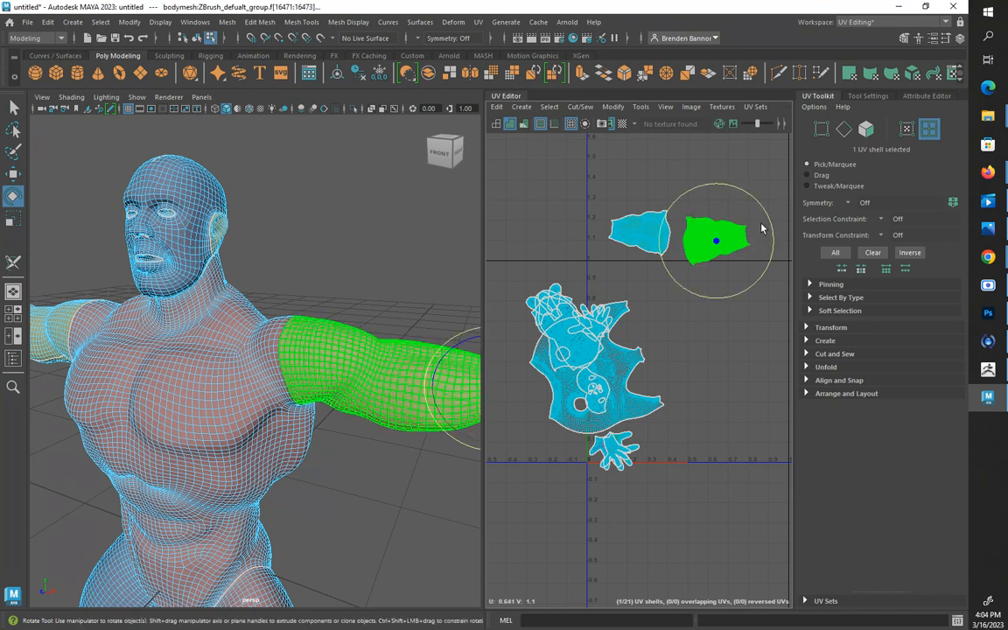
{"action": "left_click", "coordinate": [848, 205]}
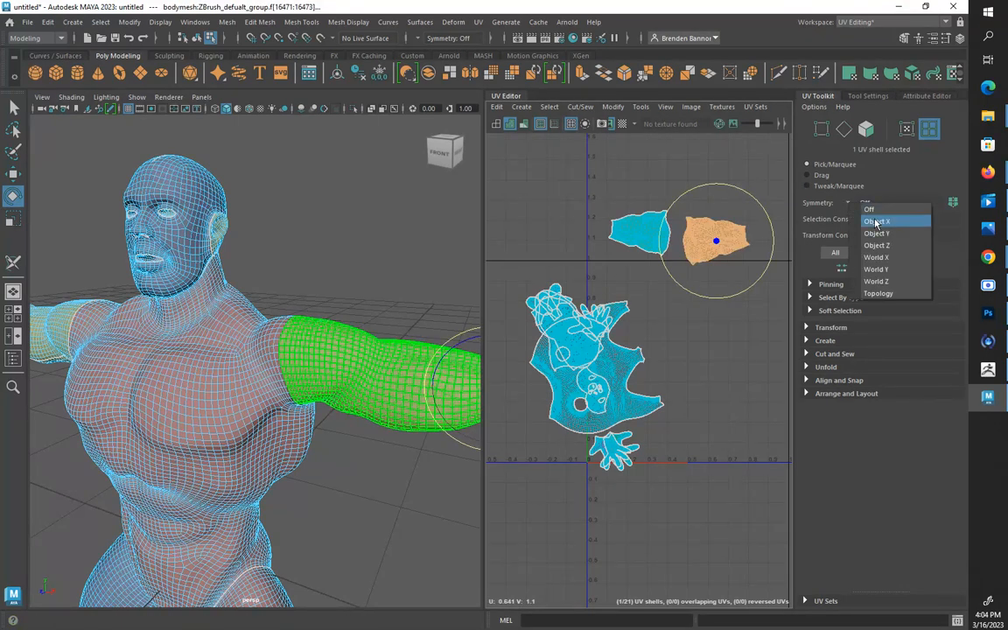
{"action": "left_click", "coordinate": [872, 218]}
Select both arm shells together and shift them slightly higher above the UV tile
{"action": "left_click", "coordinate": [709, 240]}
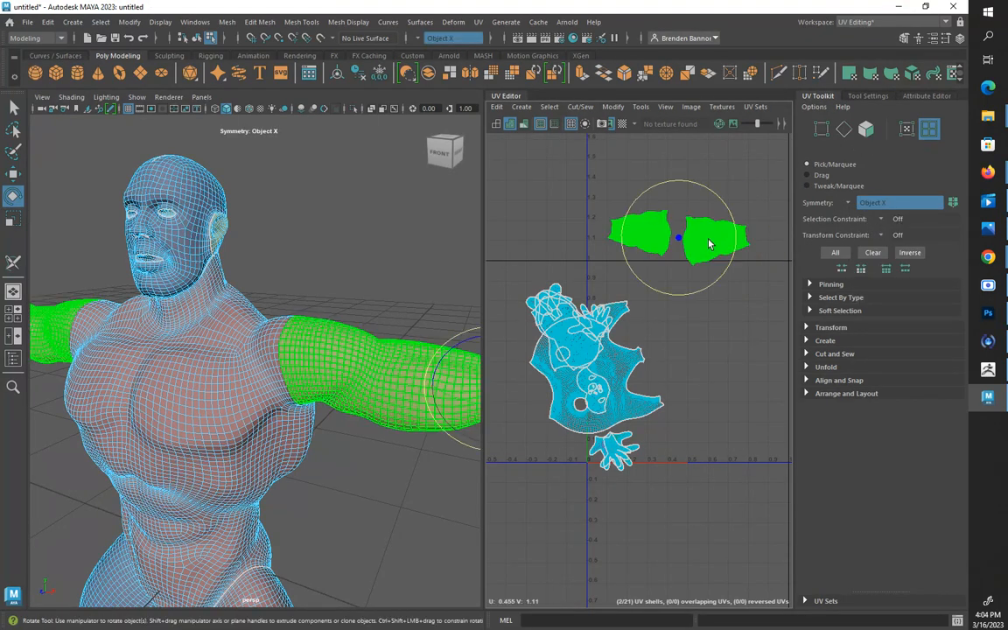
{"action": "key", "text": "w"}
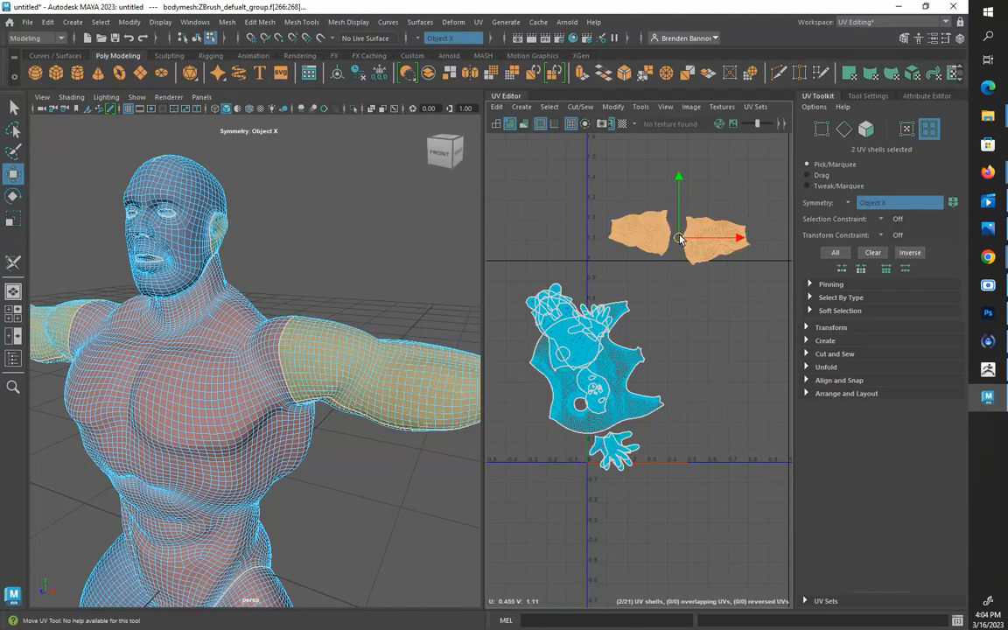
{"action": "left_click_drag", "start_coordinate": [678, 237], "coordinate": [689, 221]}
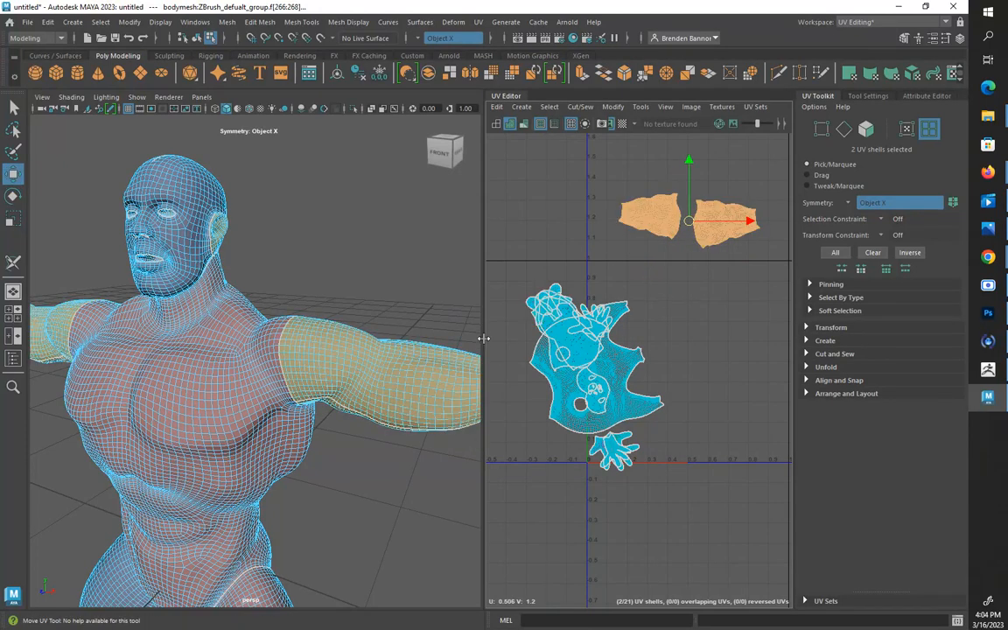
Rotate the torso shell upright and place it directly below the arm shells
{"action": "left_click", "coordinate": [610, 369]}
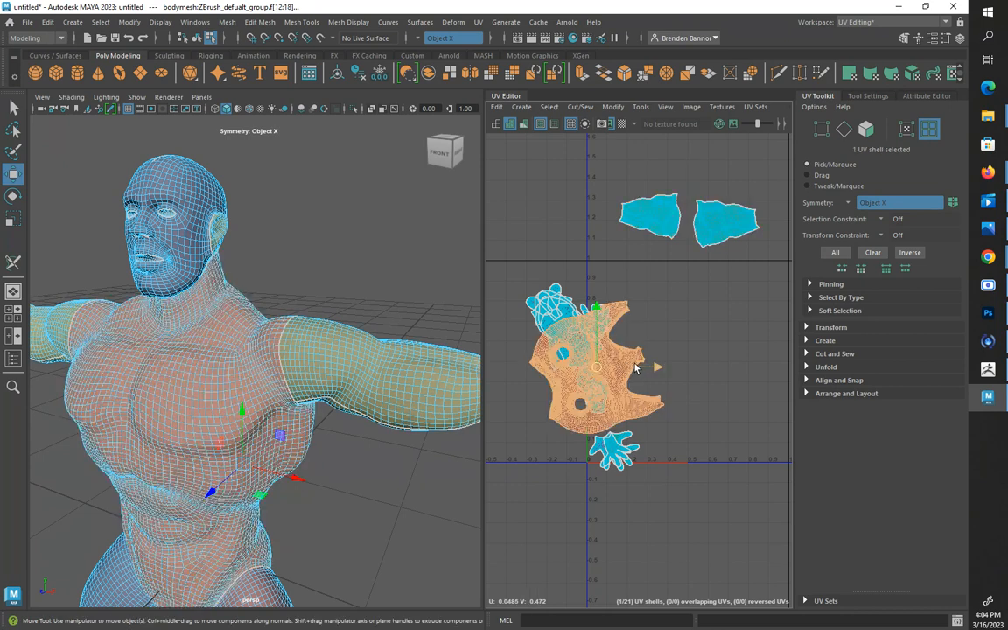
{"action": "key", "text": "e"}
{"action": "left_click_drag", "start_coordinate": [639, 332], "coordinate": [705, 353]}
{"action": "key", "text": "w"}
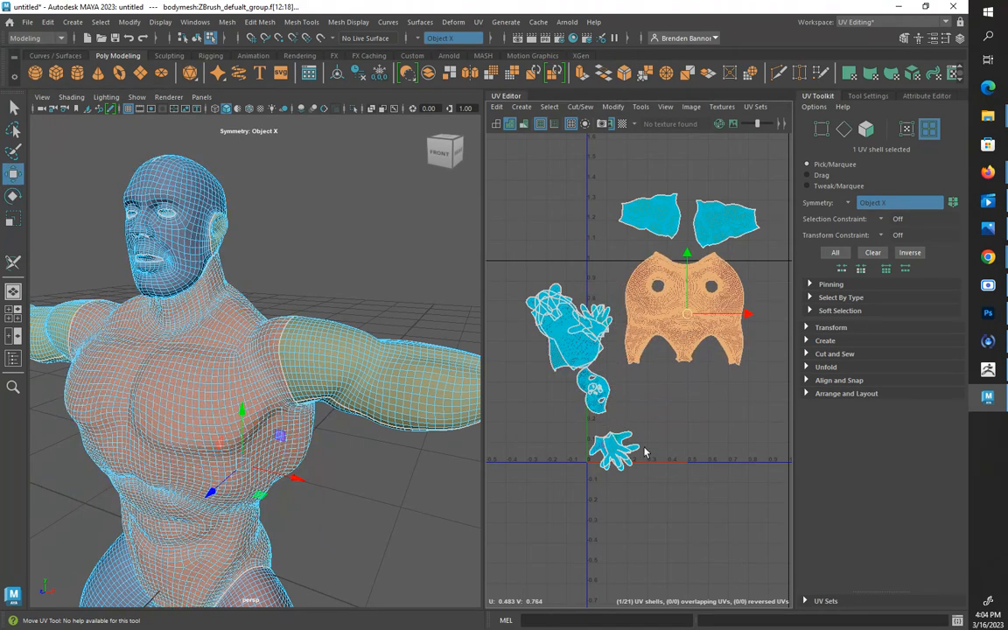
{"action": "left_click", "coordinate": [645, 452]}
Move both overlapping leg shells below the torso shell and rotate them upright
{"action": "left_click", "coordinate": [571, 341]}
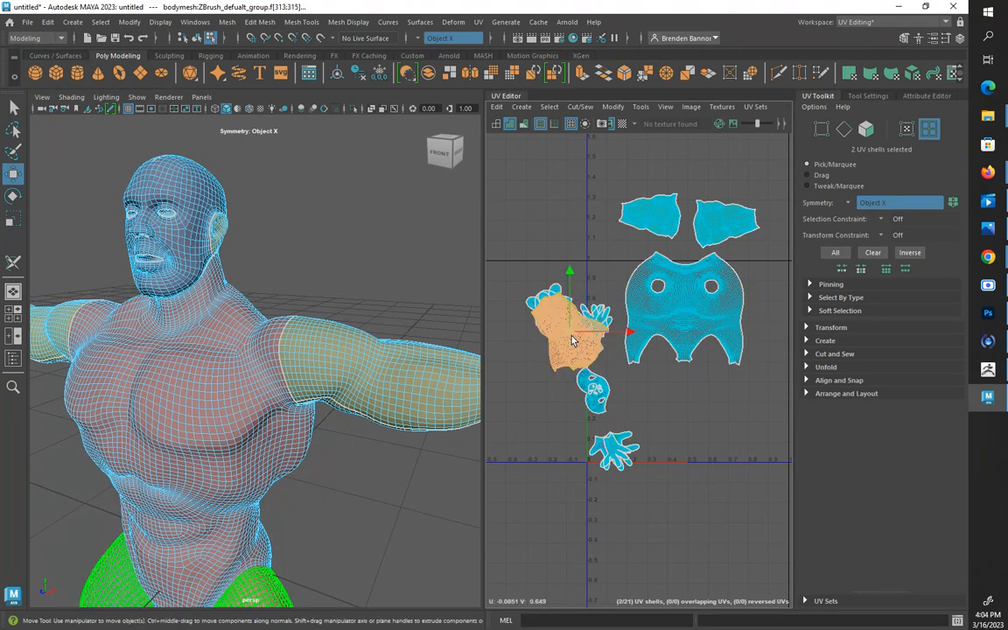
{"action": "left_click_drag", "start_coordinate": [571, 341], "coordinate": [697, 485]}
{"action": "key", "text": "e"}
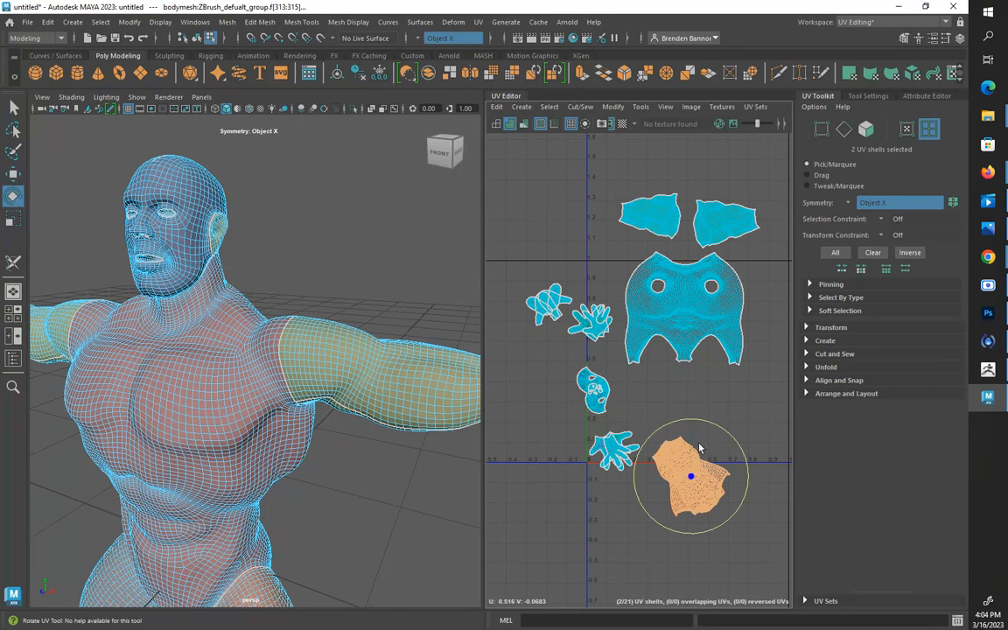
{"action": "left_click_drag", "start_coordinate": [682, 422], "coordinate": [652, 540]}
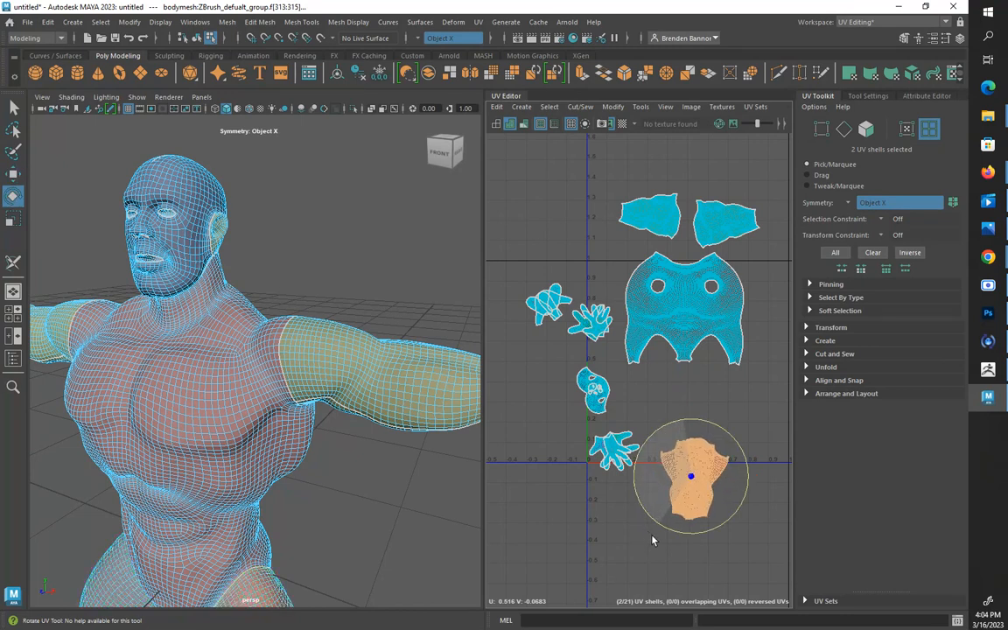
Turn symmetry off and move one leg shell sideways so the two leg shells sit side by side
{"action": "left_click", "coordinate": [866, 203]}
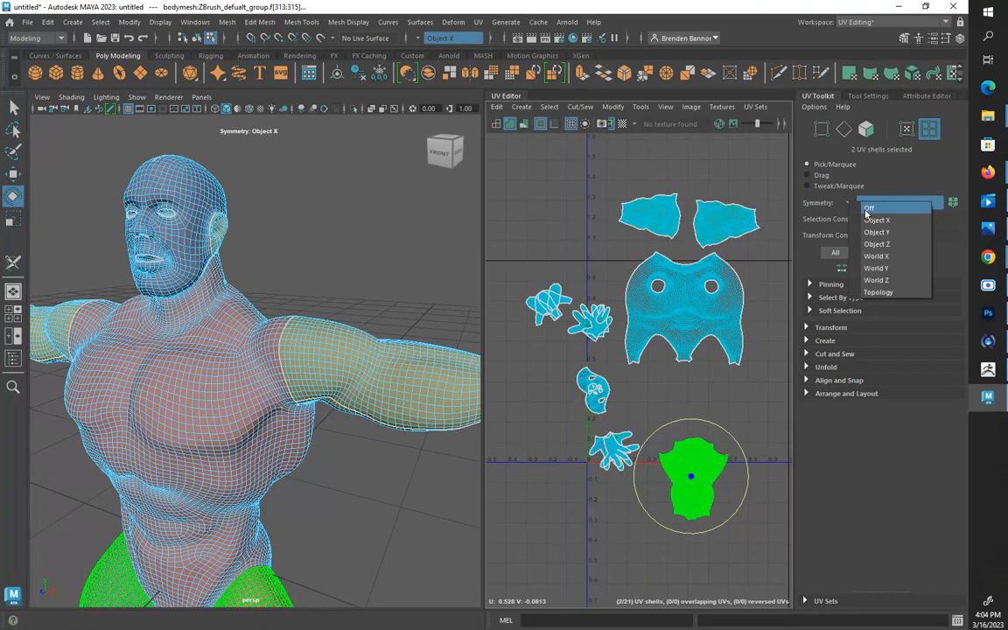
{"action": "left_click", "coordinate": [866, 210]}
{"action": "left_click", "coordinate": [707, 493]}
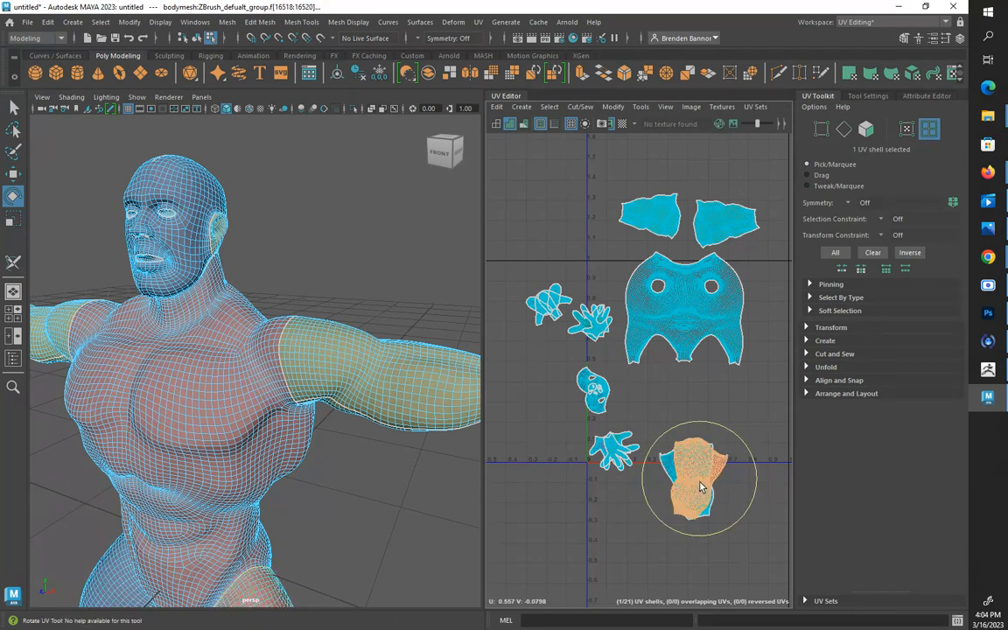
{"action": "key", "text": "w"}
{"action": "left_click_drag", "start_coordinate": [700, 479], "coordinate": [749, 478]}
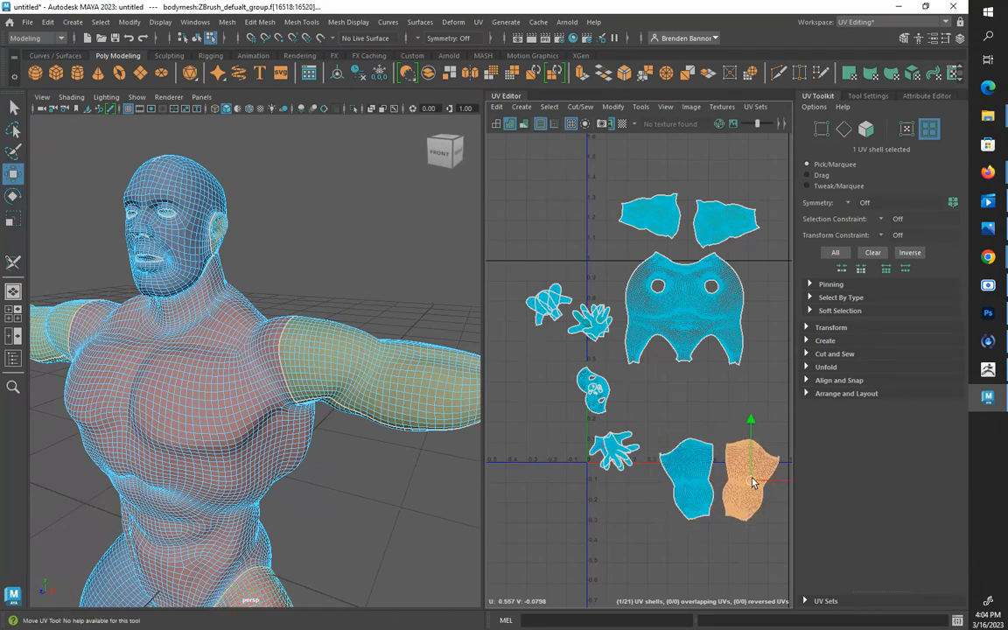
Separate the two shells of the character's left hand and stack them to the right of the leg shells
{"action": "left_click", "coordinate": [615, 449]}
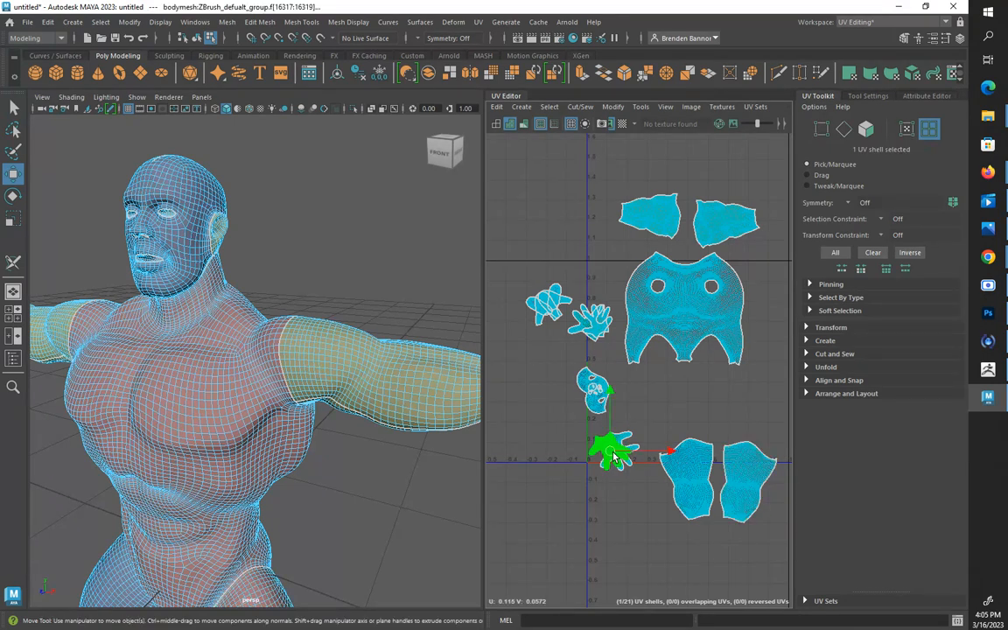
{"action": "scroll", "coordinate": [617, 459], "scroll_direction": "down", "scroll_amount": 2}
{"action": "scroll", "coordinate": [356, 480], "scroll_direction": "down", "scroll_amount": 5}
{"action": "mouse_move", "coordinate": [359, 480]}
{"action": "left_mouse_down", "text": "alt"}
{"action": "mouse_move", "coordinate": [353, 414]}
{"action": "mouse_move", "coordinate": [351, 449]}
{"action": "mouse_move", "coordinate": [366, 489]}
{"action": "left_mouse_up", "text": "alt"}
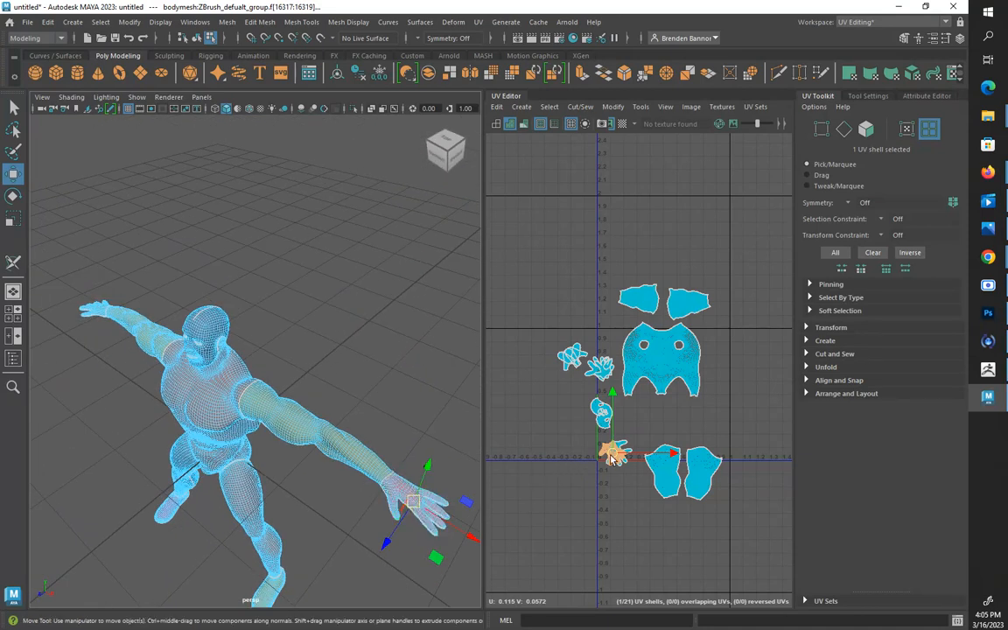
{"action": "left_click_drag", "start_coordinate": [614, 458], "coordinate": [746, 458]}
{"action": "left_click", "coordinate": [615, 454]}
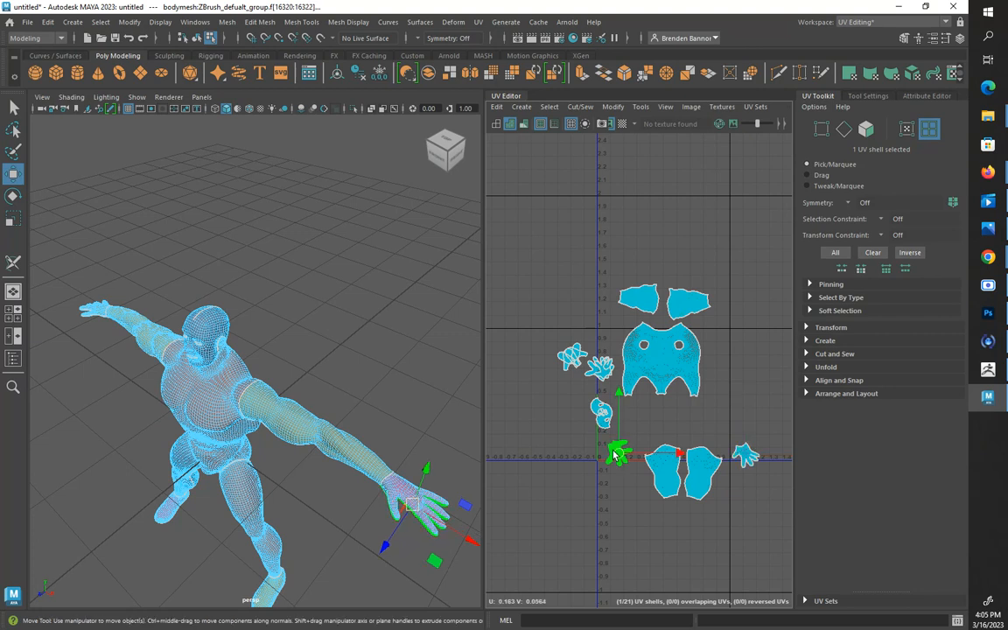
{"action": "left_click_drag", "start_coordinate": [616, 452], "coordinate": [748, 483]}
Move the two shells of the character's right hand to the left of the leg shells, rotating and stacking them
{"action": "left_click", "coordinate": [603, 368]}
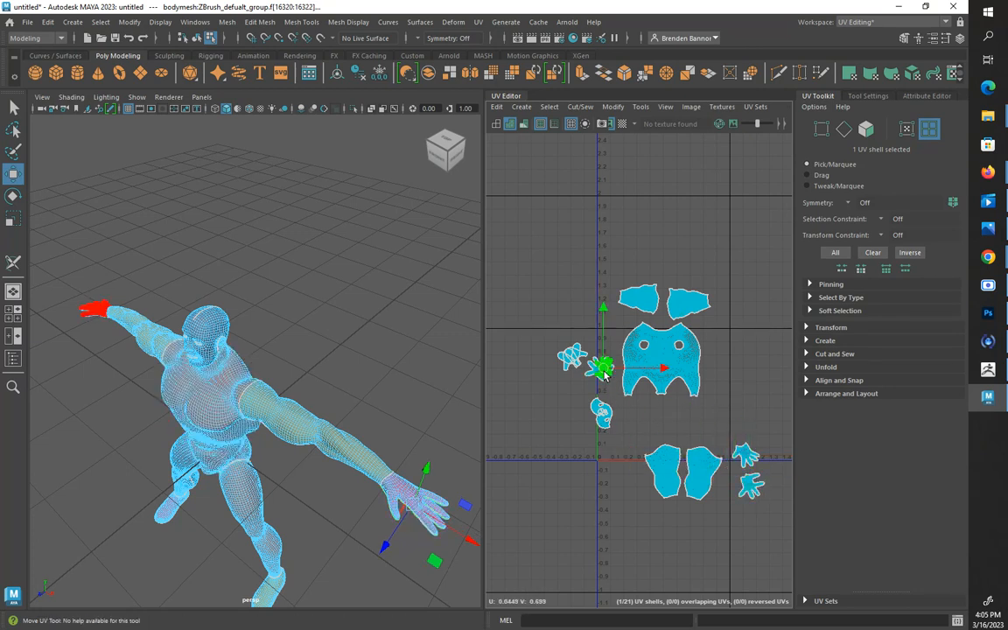
{"action": "left_click_drag", "start_coordinate": [603, 371], "coordinate": [594, 477]}
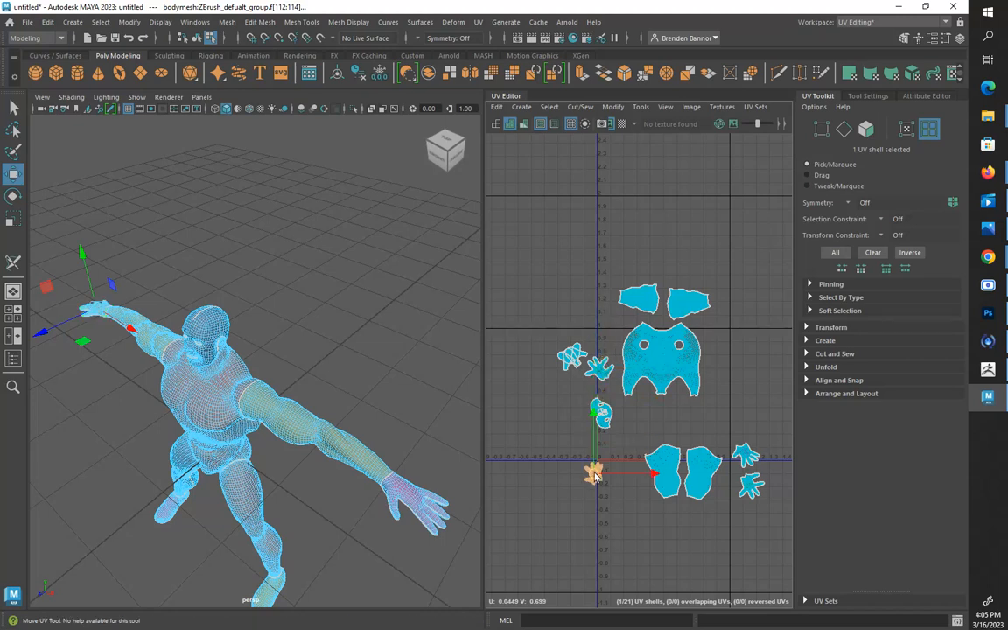
{"action": "key", "text": "e"}
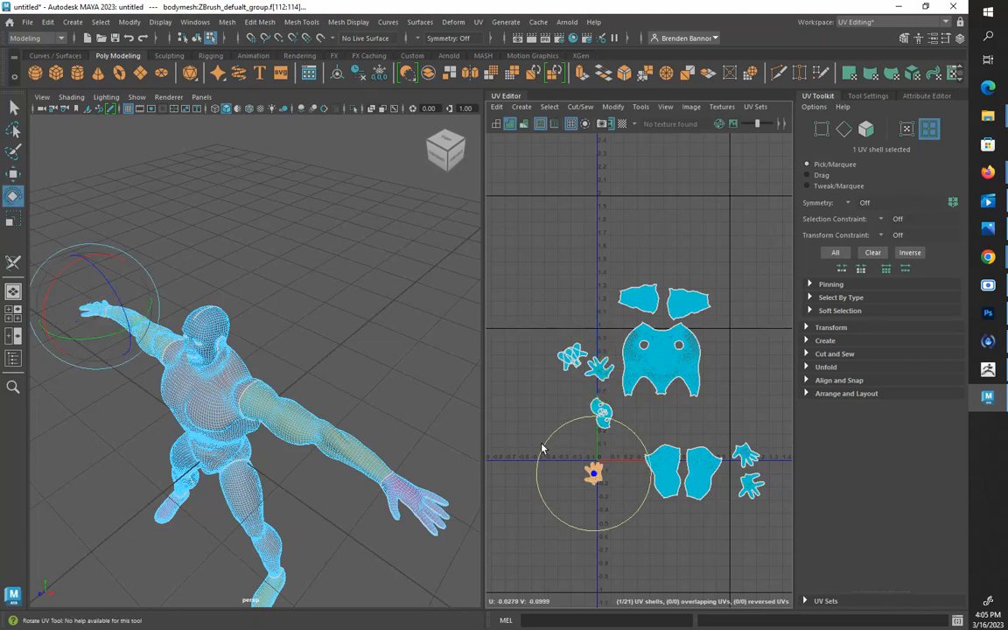
{"action": "left_click", "coordinate": [600, 371]}
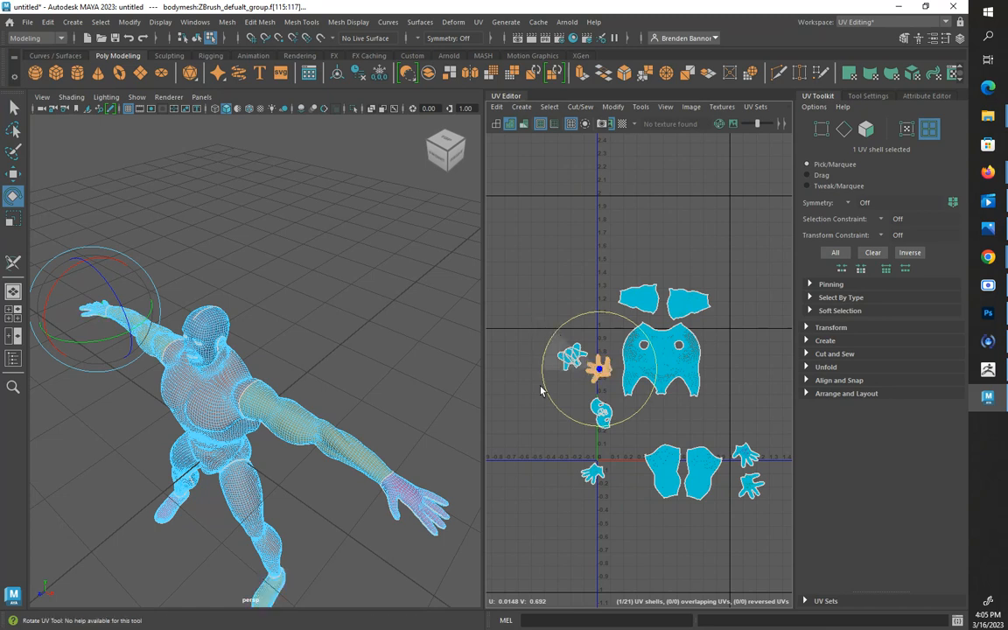
{"action": "left_click_drag", "start_coordinate": [541, 390], "coordinate": [599, 501]}
{"action": "key", "text": "w"}
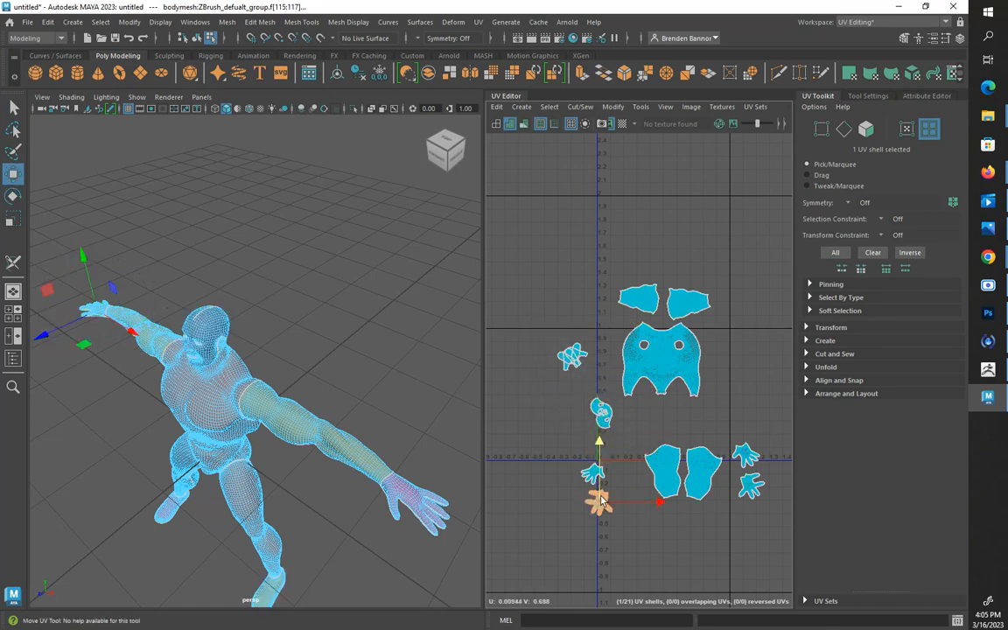
Move the right foot's U-shaped shell beside the left-hand leg shell and rotate it so its open end points up
{"action": "left_click", "coordinate": [570, 357]}
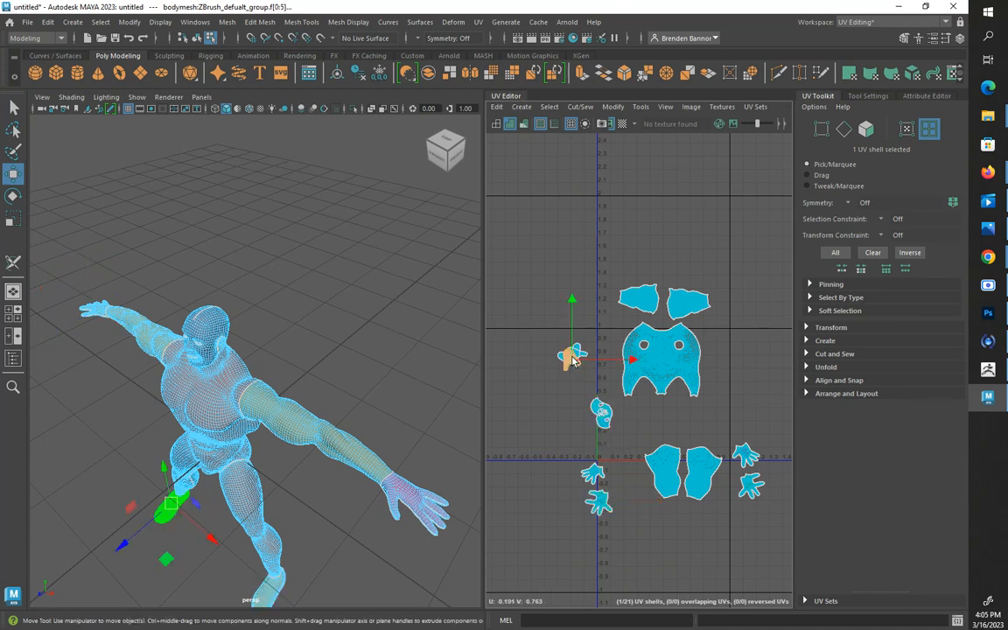
{"action": "left_click_drag", "start_coordinate": [570, 357], "coordinate": [641, 518]}
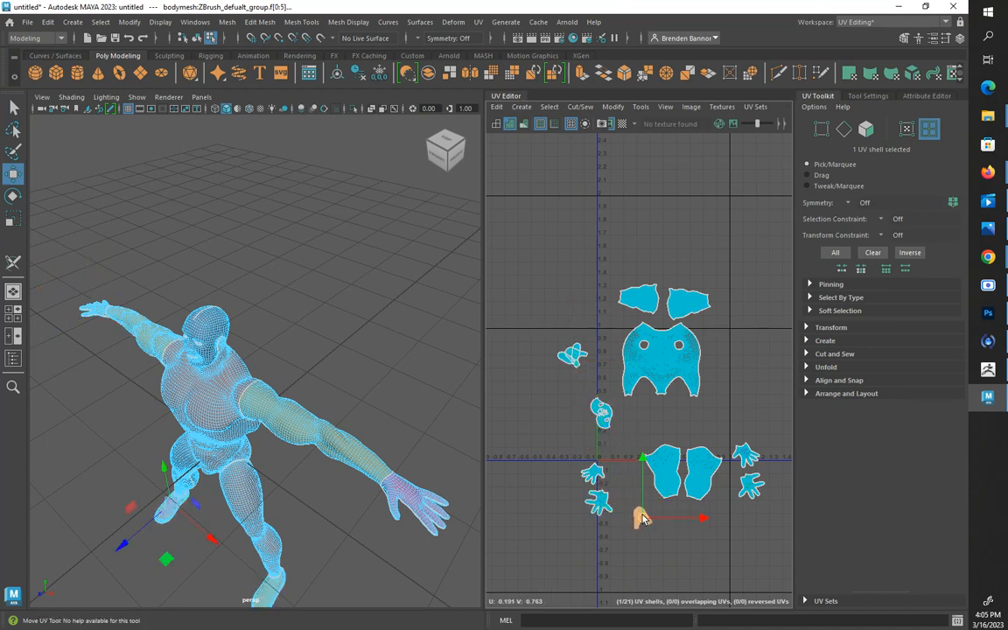
{"action": "key", "text": "e"}
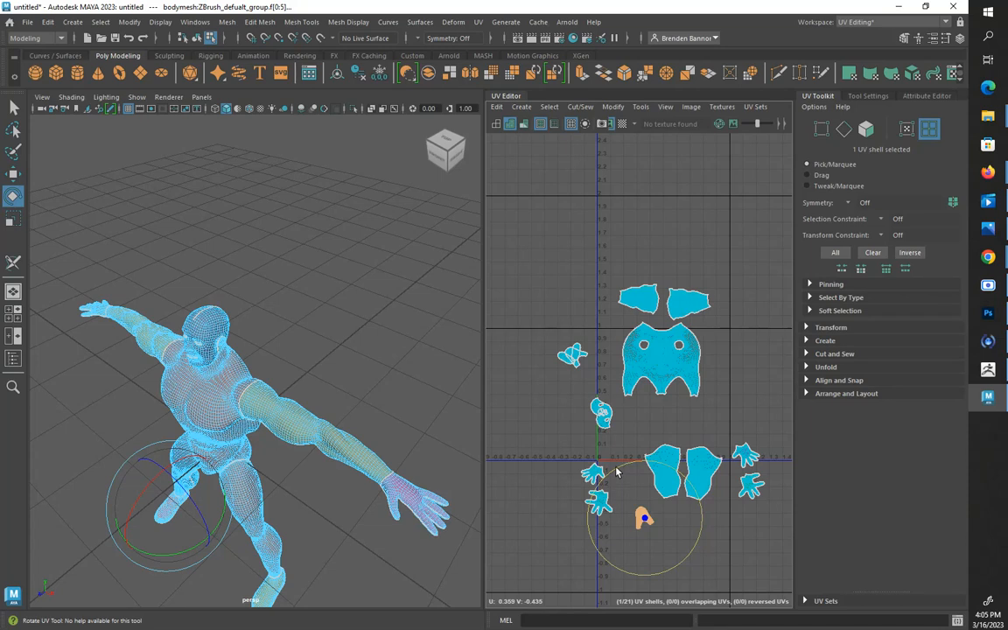
{"action": "left_click_drag", "start_coordinate": [593, 554], "coordinate": [654, 573]}
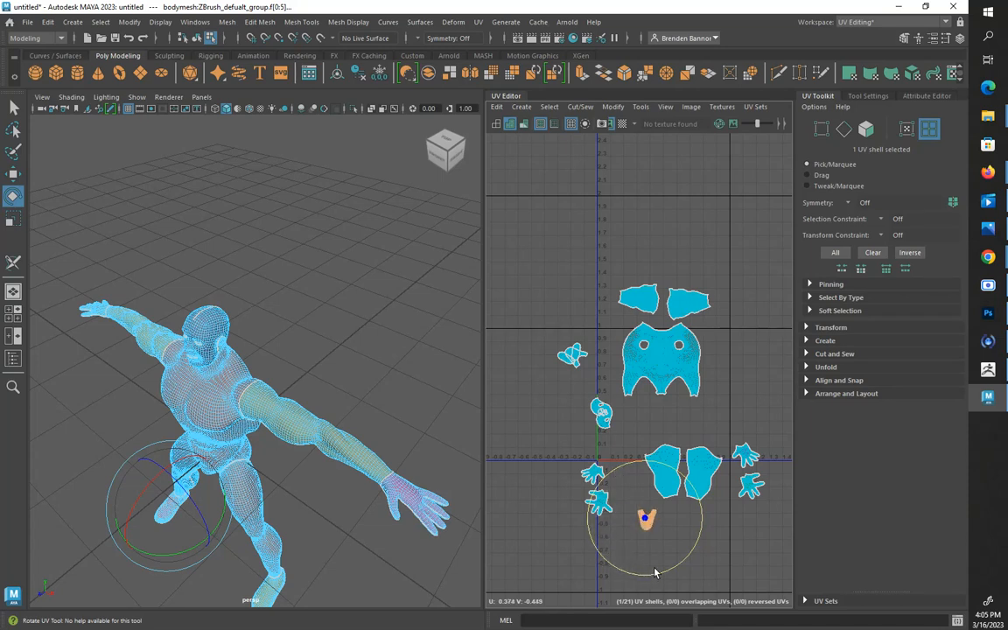
{"action": "key", "text": "w"}
{"action": "left_click_drag", "start_coordinate": [648, 523], "coordinate": [638, 503]}
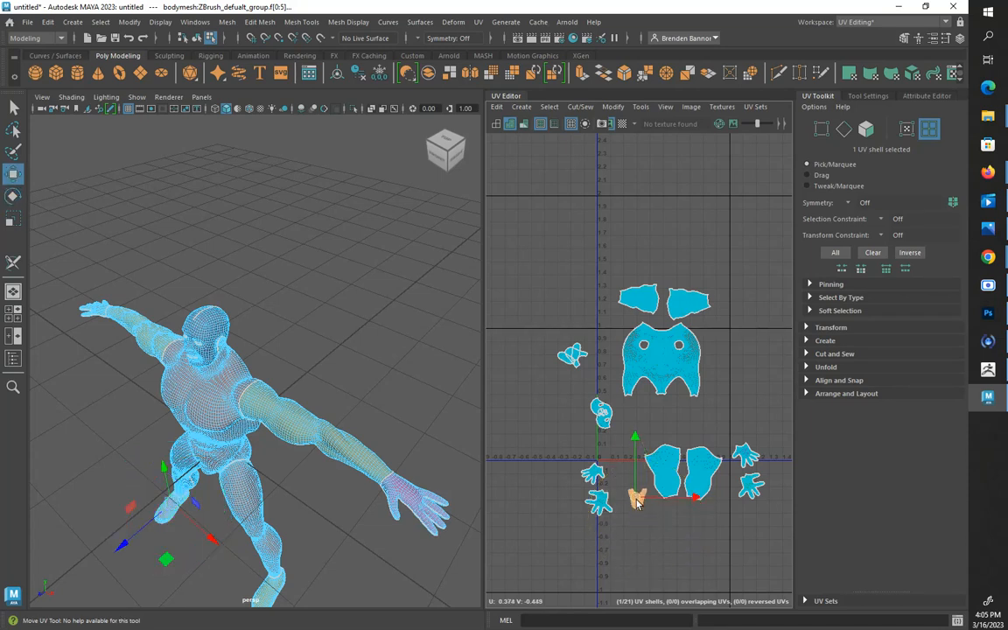
Move the left foot's U-shaped shell to the lower right of the leg shells and rotate its open end upward
{"action": "left_click", "coordinate": [573, 354]}
{"action": "left_click_drag", "start_coordinate": [598, 413], "coordinate": [725, 526]}
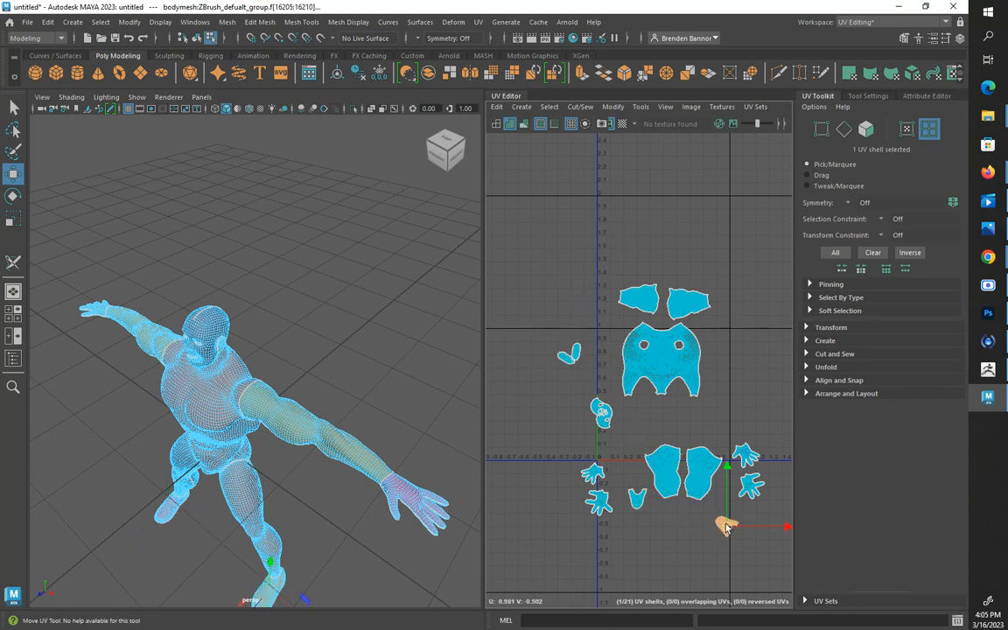
{"action": "key", "text": "e"}
{"action": "left_click_drag", "start_coordinate": [677, 501], "coordinate": [729, 589]}
{"action": "key", "text": "w"}
{"action": "left_click_drag", "start_coordinate": [726, 525], "coordinate": [727, 505]}
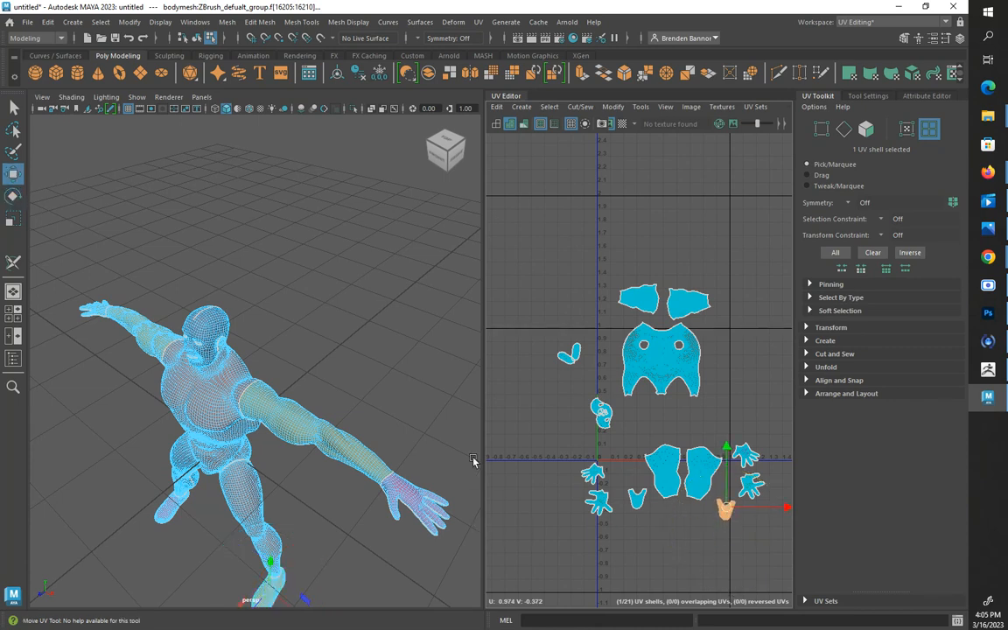
Move the left foot's sole shell to the right of that foot's U-shaped shell and rotate it upright
{"action": "left_click", "coordinate": [574, 354]}
{"action": "left_click_drag", "start_coordinate": [575, 355], "coordinate": [577, 525]}
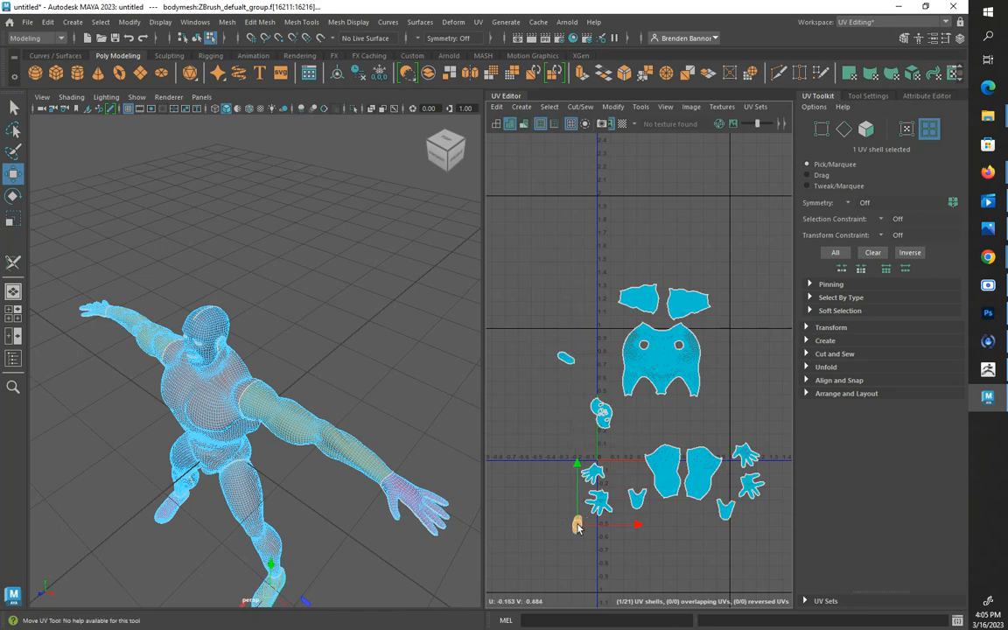
{"action": "key", "text": "e"}
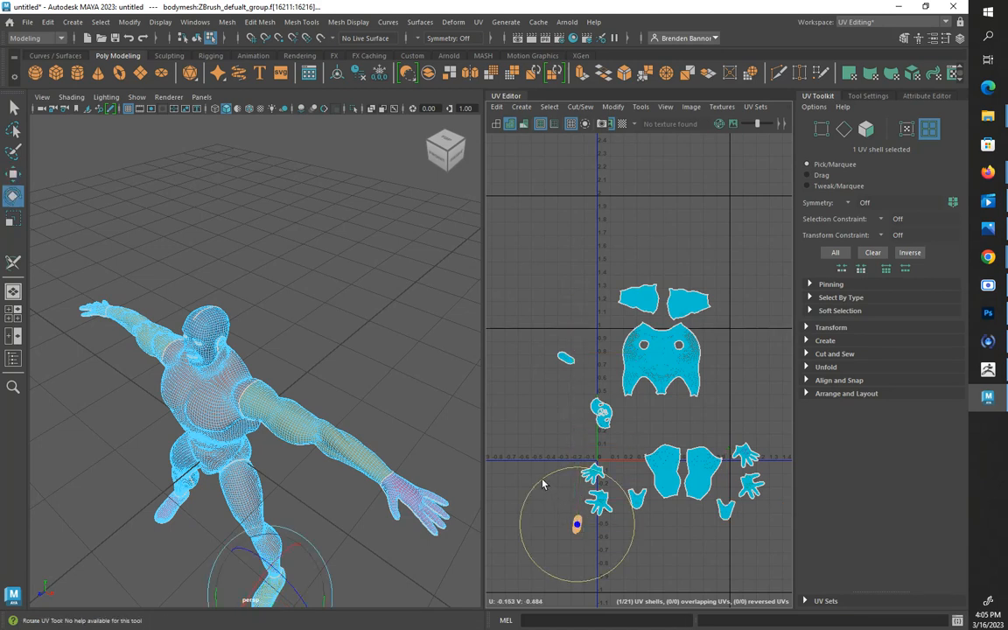
{"action": "left_click_drag", "start_coordinate": [543, 483], "coordinate": [744, 519]}
{"action": "key", "text": "w"}
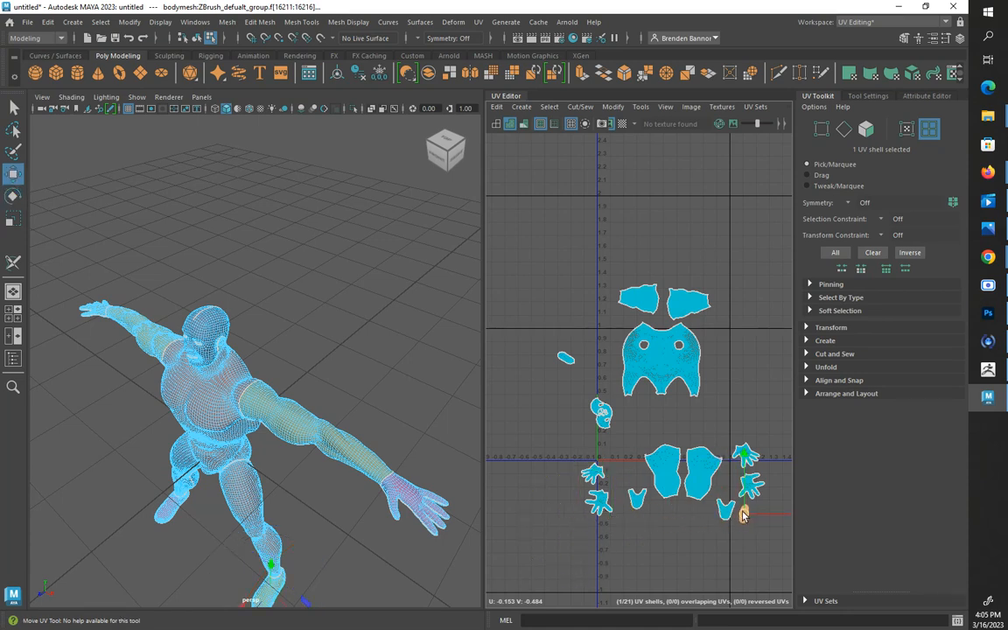
Place the right foot's sole shell upright beside that foot's U-shaped shell, left of the leg shells
{"action": "left_click", "coordinate": [565, 358]}
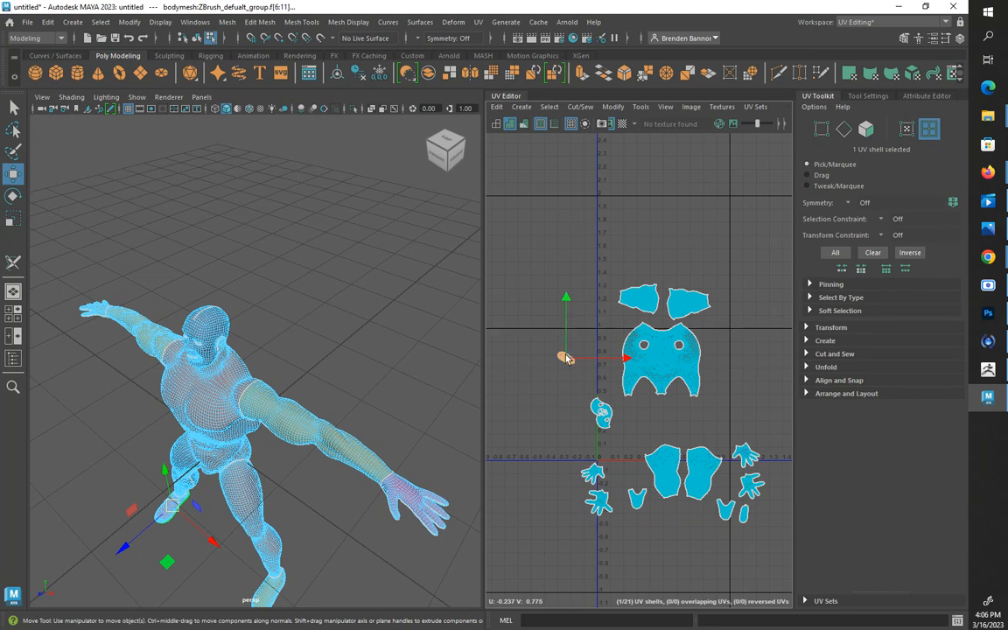
{"action": "left_click_drag", "start_coordinate": [565, 358], "coordinate": [633, 551]}
{"action": "key", "text": "e"}
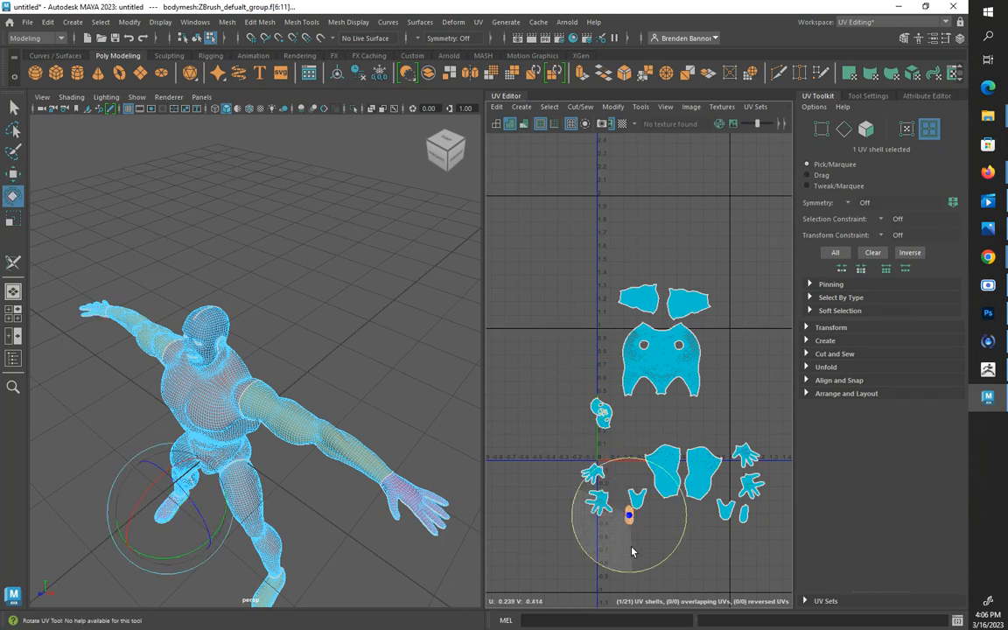
{"action": "key", "text": "w"}
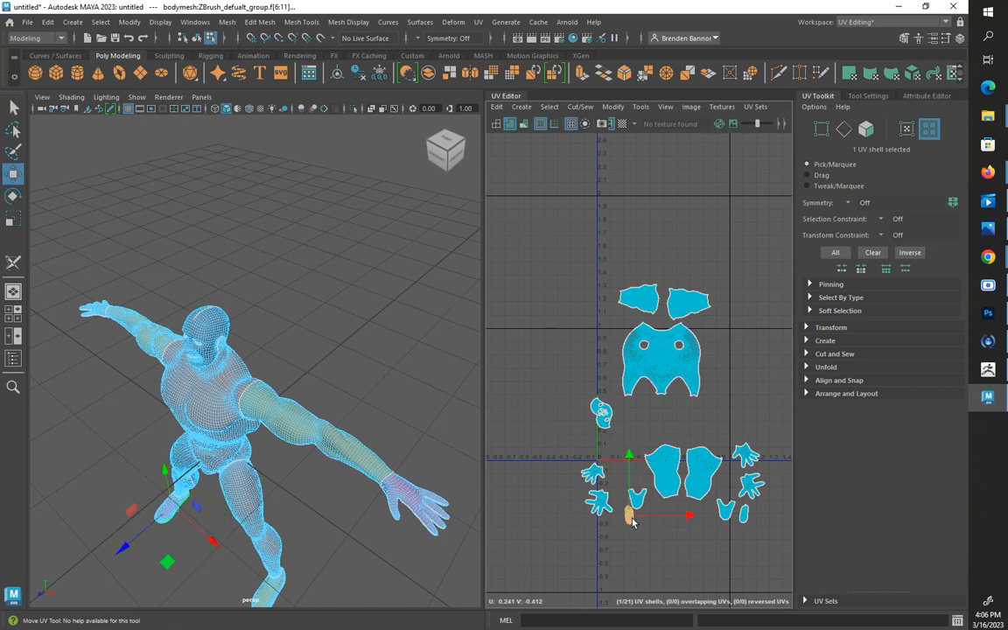
{"action": "left_click_drag", "start_coordinate": [629, 519], "coordinate": [654, 517]}
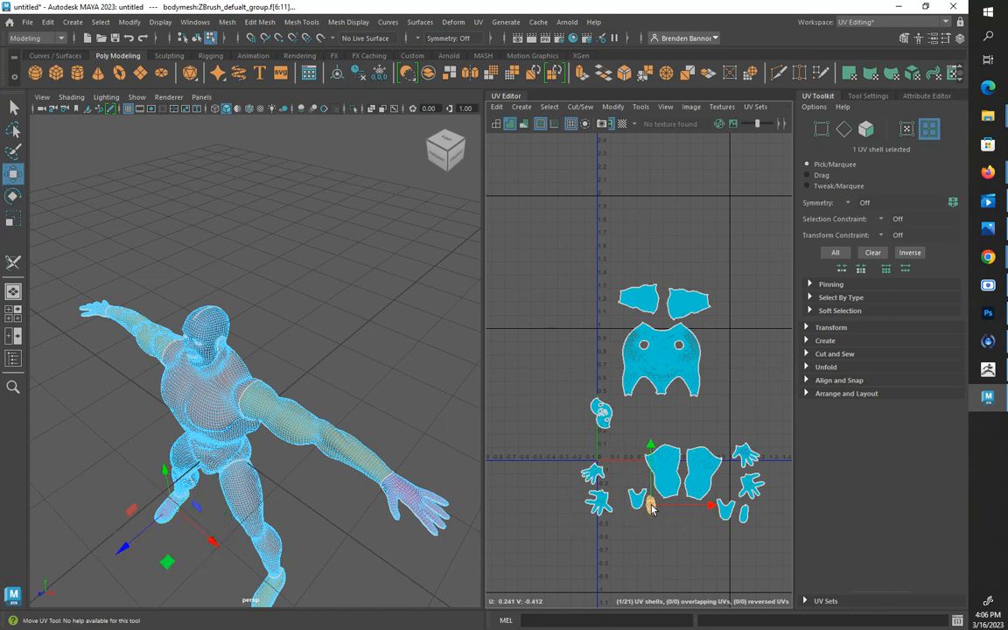
Shift both pairs of hand shells inward, closer to the foot and leg shells
{"action": "left_click_drag", "start_coordinate": [650, 504], "coordinate": [606, 492]}
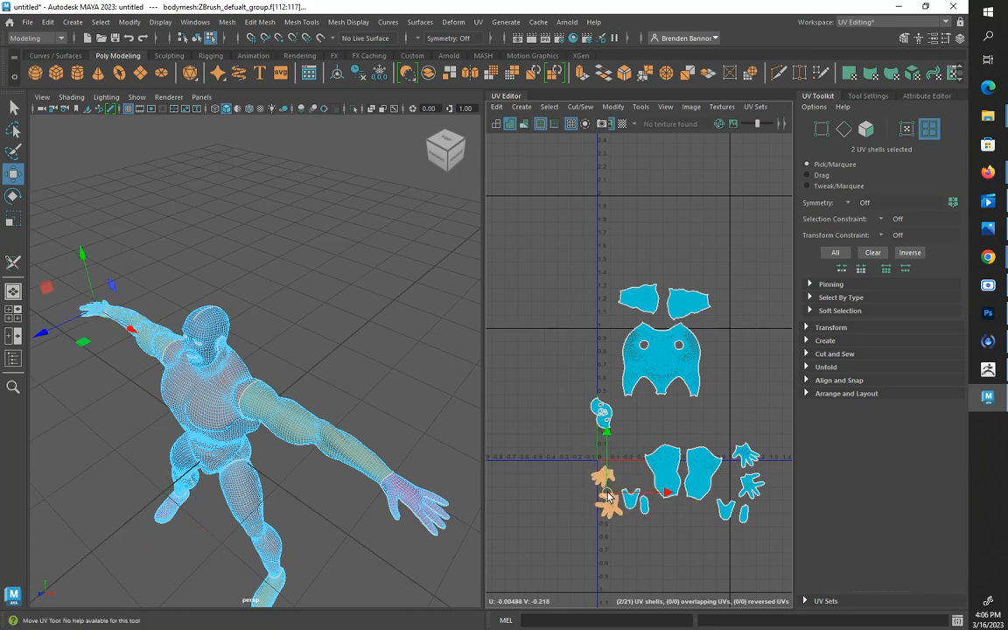
{"action": "left_click_drag", "start_coordinate": [746, 417], "coordinate": [740, 470]}
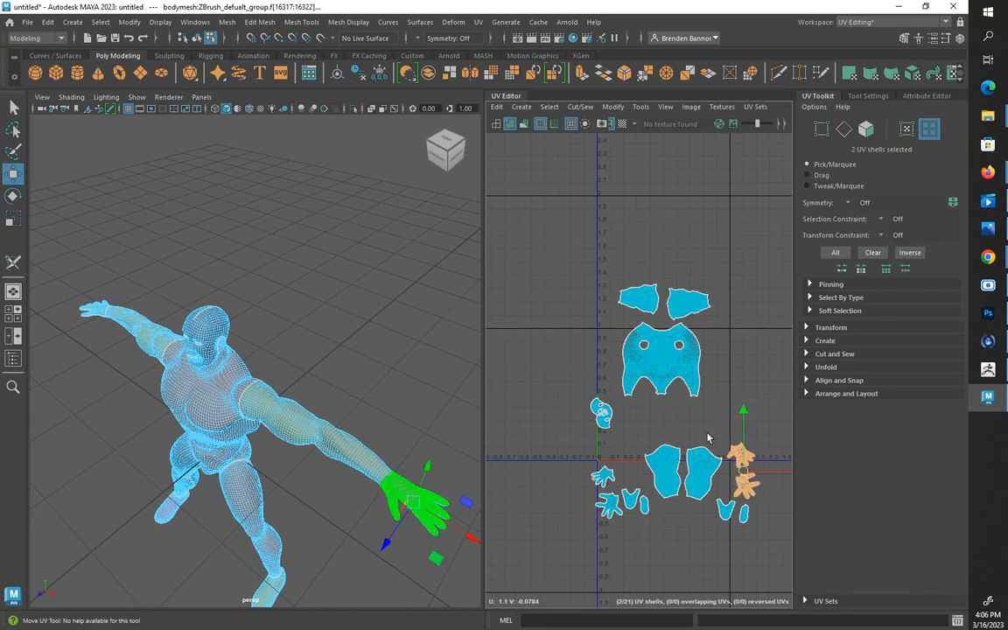
{"action": "left_click", "coordinate": [632, 420]}
Move the head shell above the two arm shells and rotate it so the face is upright
{"action": "left_click", "coordinate": [602, 414]}
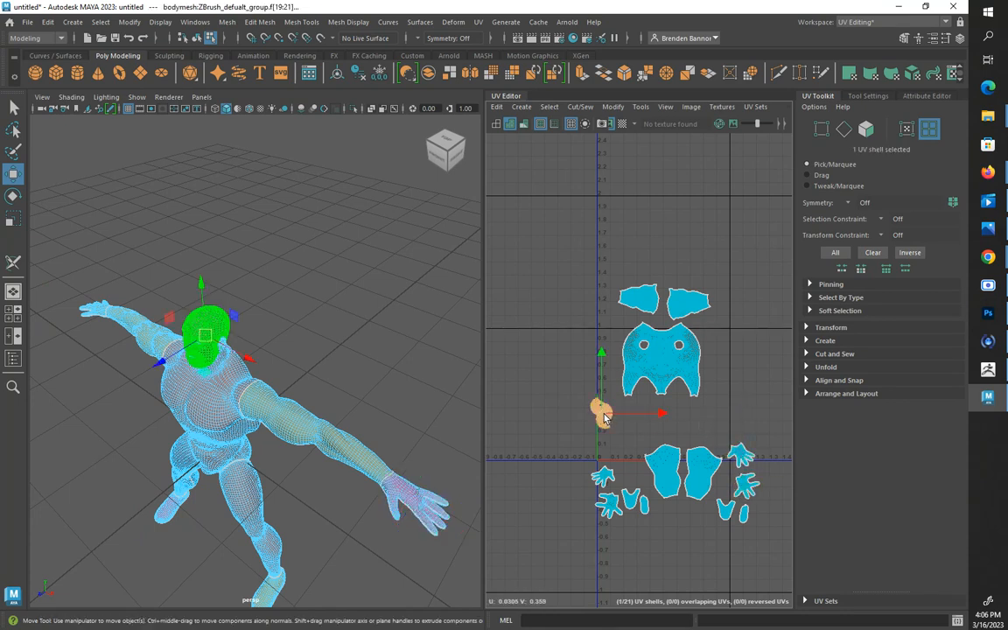
{"action": "left_click_drag", "start_coordinate": [604, 417], "coordinate": [663, 235]}
{"action": "key", "text": "e"}
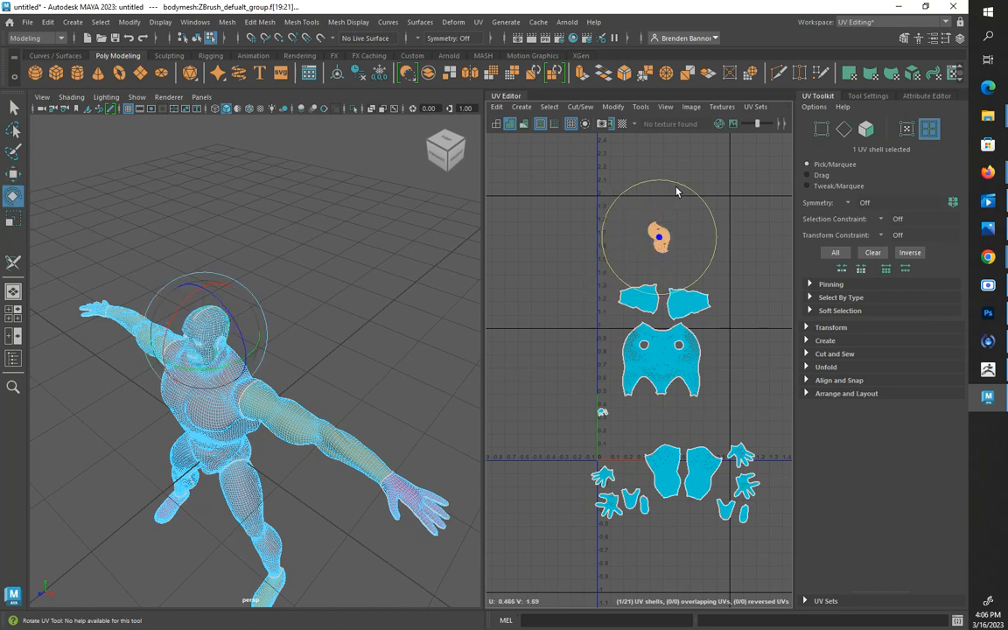
{"action": "left_click_drag", "start_coordinate": [677, 187], "coordinate": [697, 276]}
Move one small oval shell from the leftover cluster to the lower left of the head shell
{"action": "left_click", "coordinate": [602, 412]}
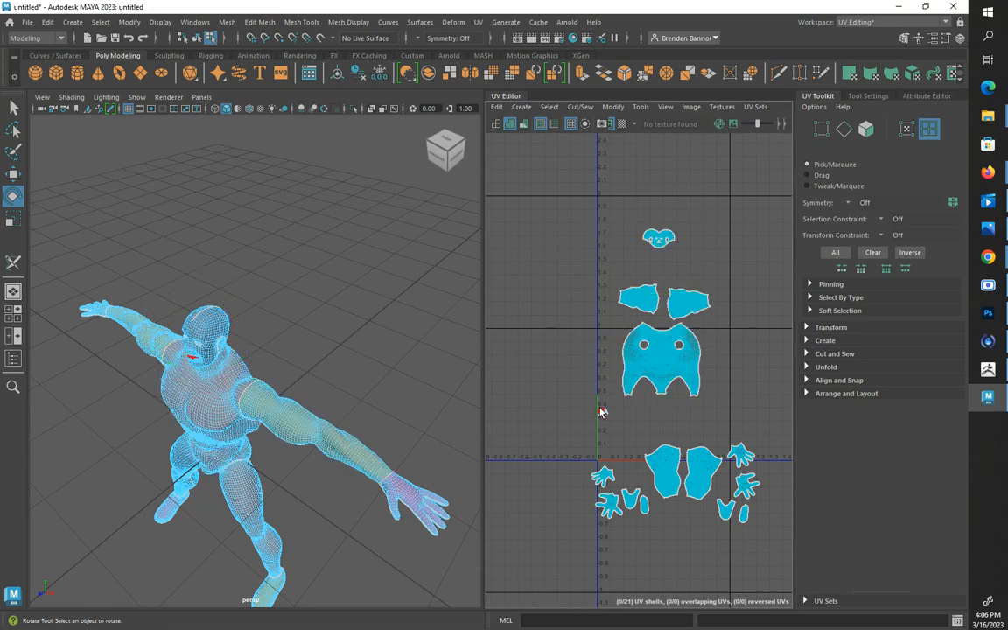
{"action": "left_click", "coordinate": [601, 411]}
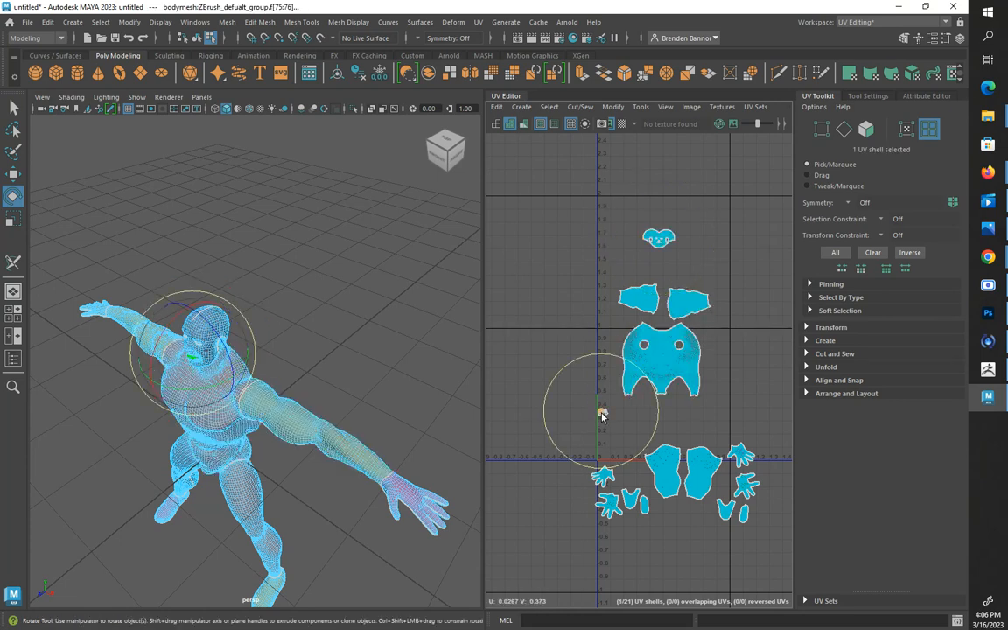
{"action": "key", "text": "w"}
{"action": "left_click_drag", "start_coordinate": [602, 412], "coordinate": [644, 253]}
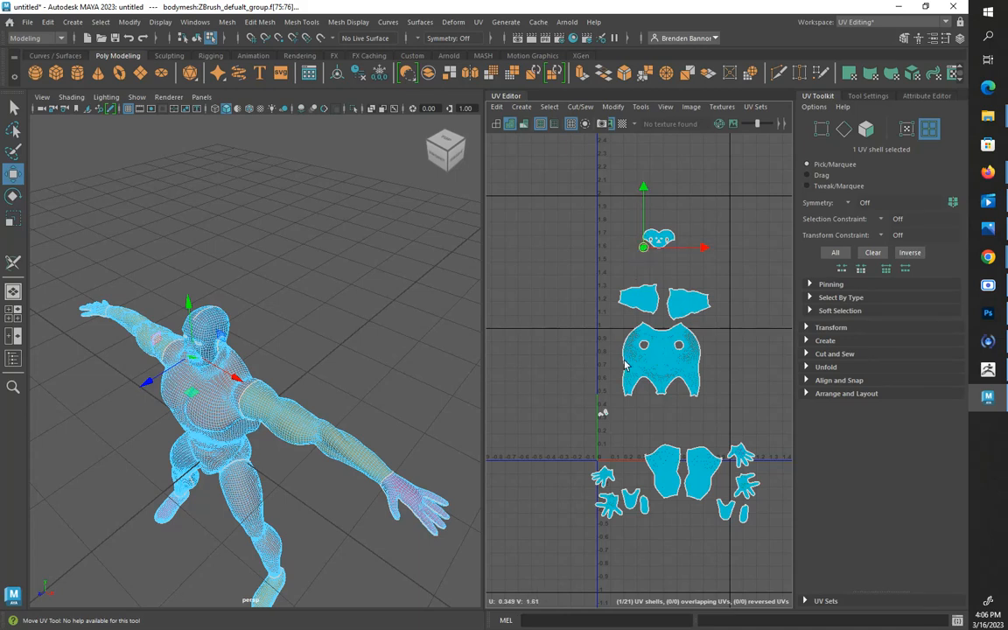
Separate the two teardrop-shaped shells from the leftover cluster and place them side by side above it
{"action": "scroll", "coordinate": [598, 409], "scroll_direction": "up", "scroll_amount": 8}
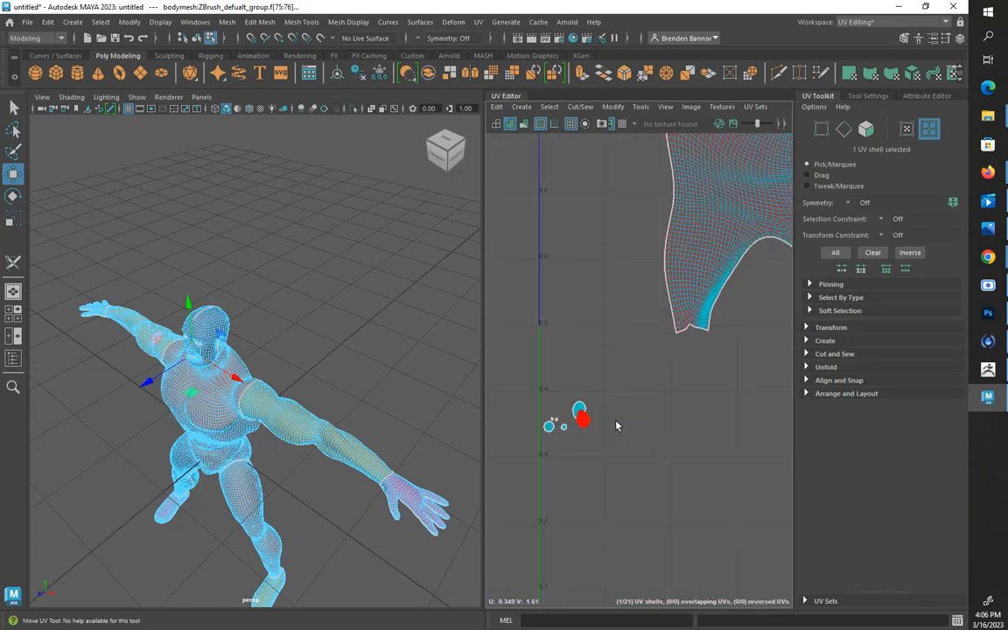
{"action": "scroll", "coordinate": [579, 429], "scroll_direction": "up", "scroll_amount": 4}
{"action": "left_click_drag", "start_coordinate": [590, 420], "coordinate": [639, 325]}
{"action": "left_click", "coordinate": [584, 401]}
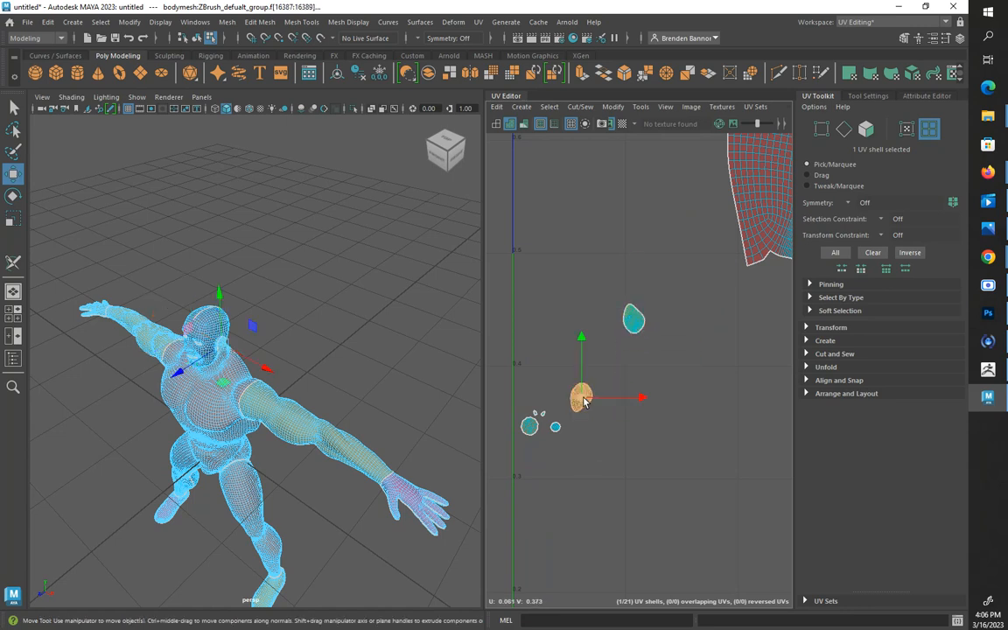
{"action": "left_click_drag", "start_coordinate": [583, 402], "coordinate": [561, 319]}
{"action": "left_click", "coordinate": [635, 327]}
{"action": "left_click", "coordinate": [589, 322]}
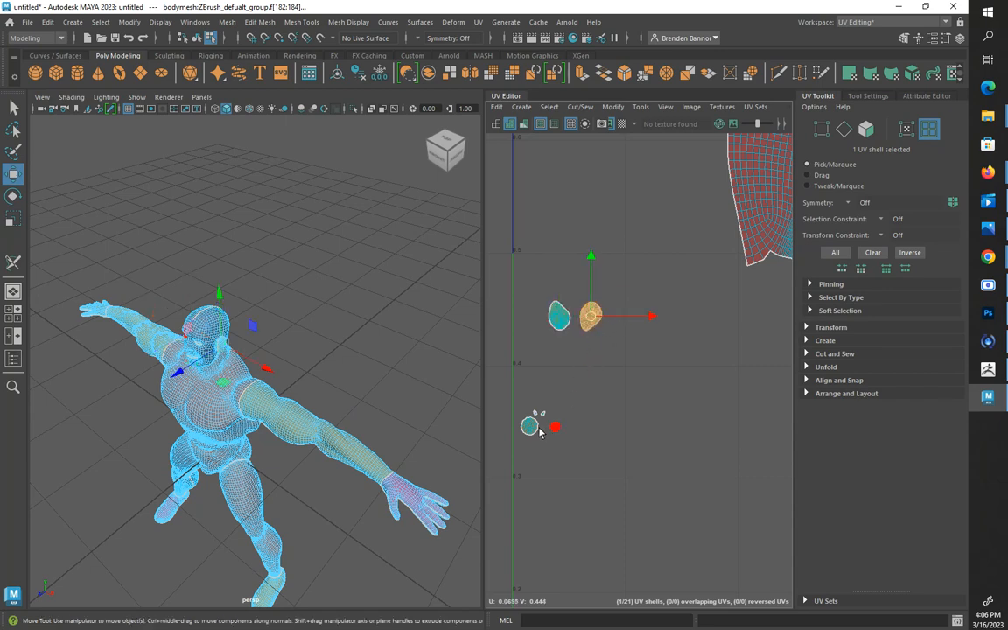
Place the two small round shells side by side directly below the teardrop-shaped shells
{"action": "left_click", "coordinate": [530, 427]}
{"action": "left_click_drag", "start_coordinate": [527, 426], "coordinate": [558, 391]}
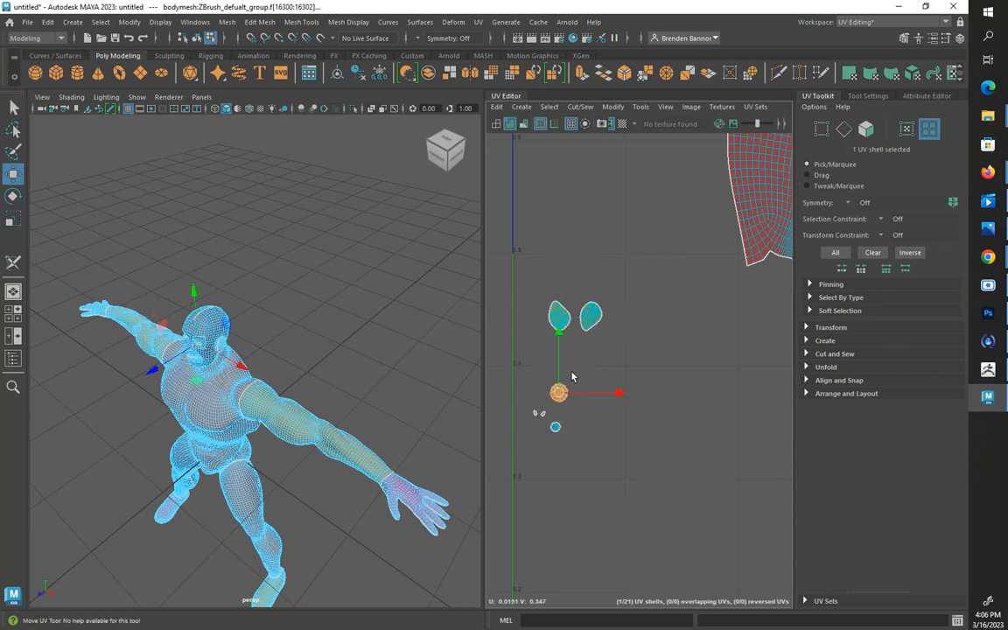
{"action": "left_click", "coordinate": [558, 428]}
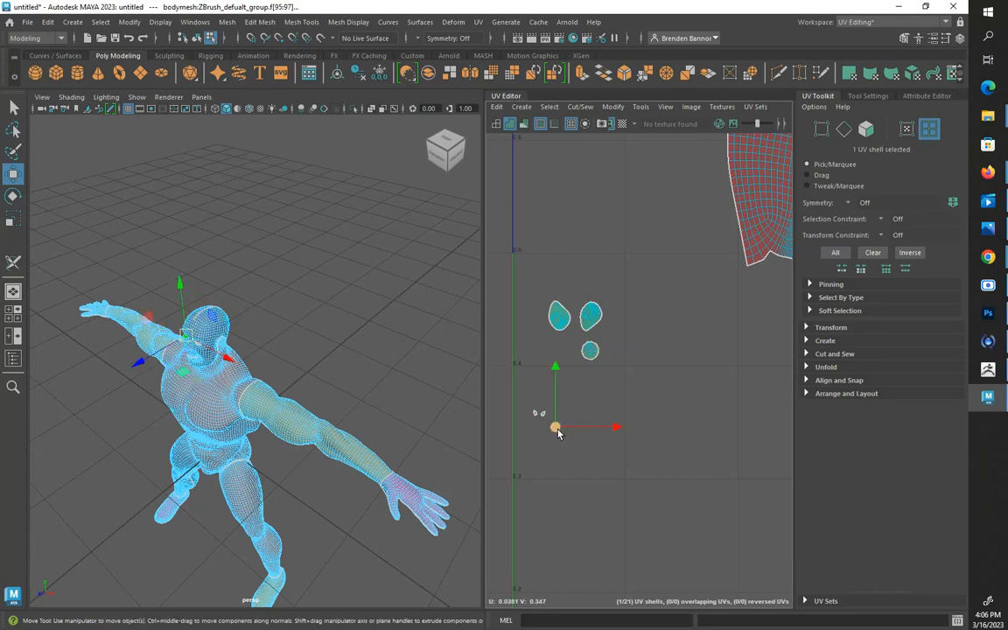
{"action": "left_click_drag", "start_coordinate": [558, 428], "coordinate": [563, 353]}
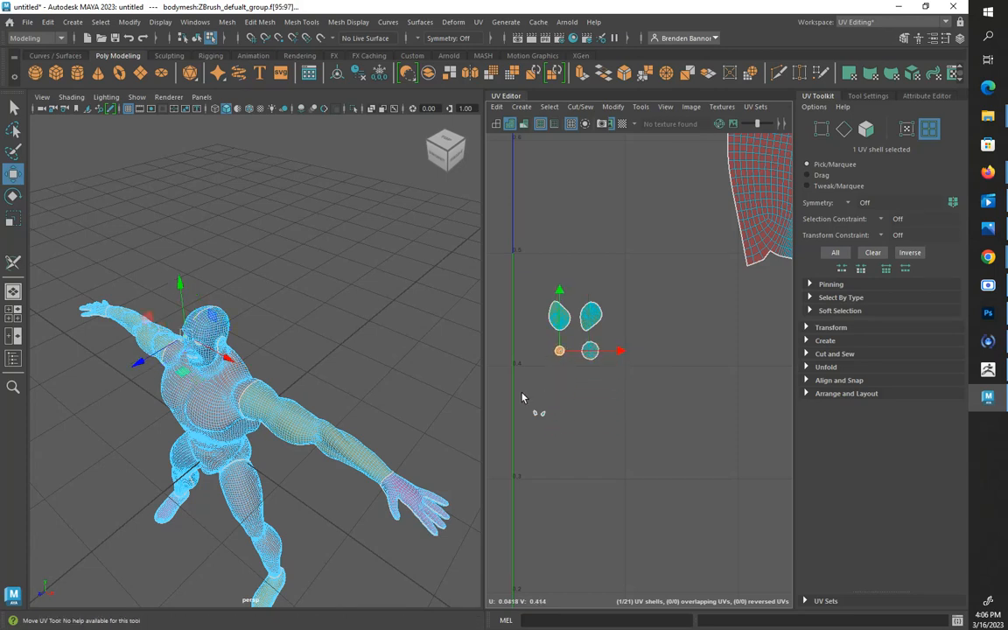
Separate the two tiniest shells and set them side by side below the round shells
{"action": "left_click_drag", "start_coordinate": [522, 396], "coordinate": [570, 437]}
{"action": "left_click", "coordinate": [597, 444]}
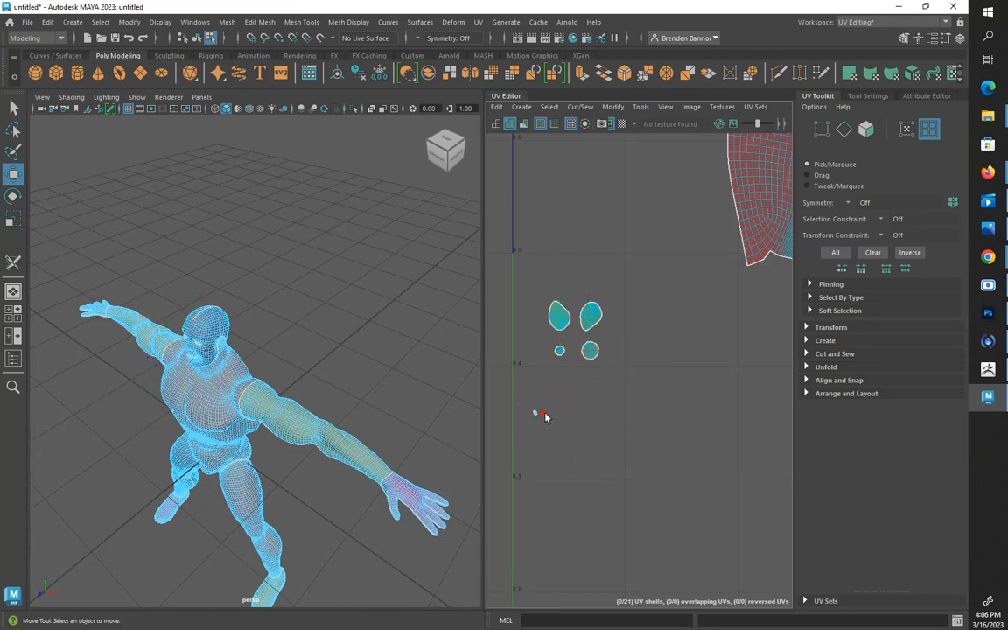
{"action": "left_click", "coordinate": [542, 414]}
{"action": "left_click_drag", "start_coordinate": [309, 419], "coordinate": [354, 384], "text": "alt"}
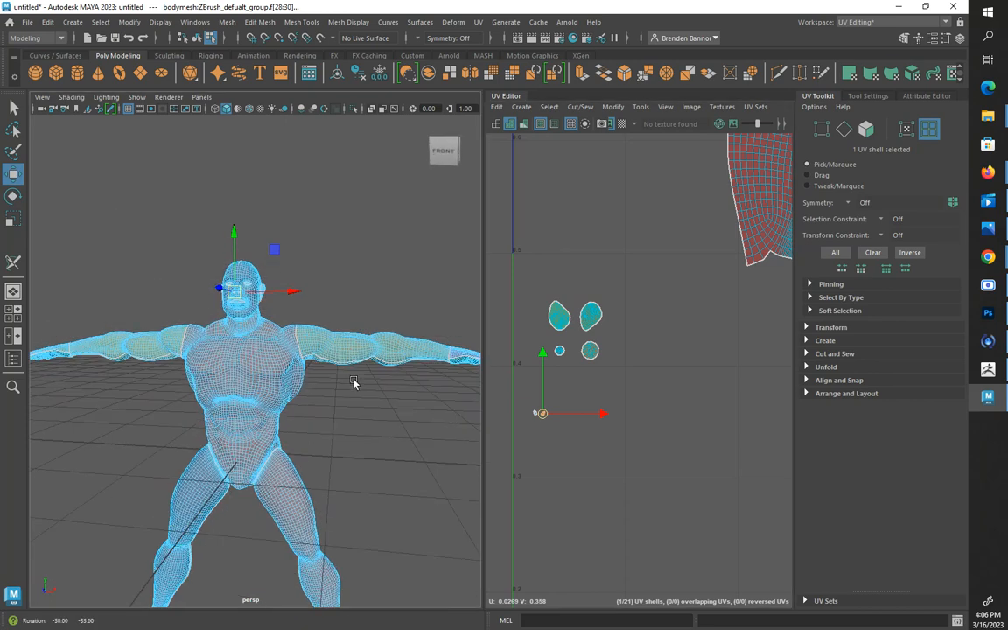
{"action": "left_click", "coordinate": [545, 433]}
{"action": "left_click", "coordinate": [537, 414]}
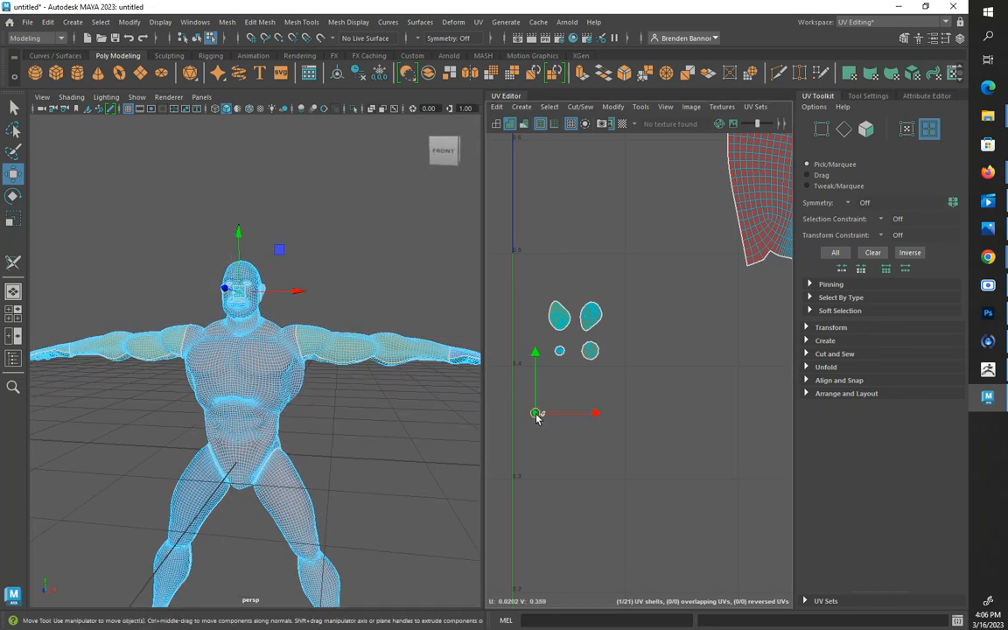
{"action": "left_click_drag", "start_coordinate": [538, 414], "coordinate": [578, 375]}
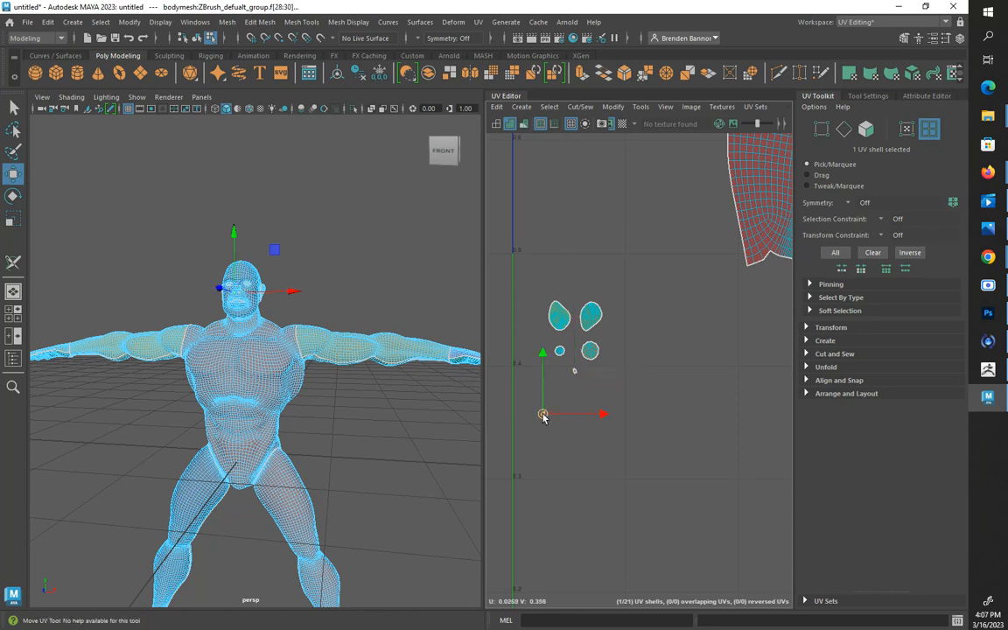
{"action": "left_click_drag", "start_coordinate": [542, 414], "coordinate": [559, 373]}
Move the six small shells to the lower right of the head shell and lower the whole head group toward the arm shells
{"action": "scroll", "coordinate": [603, 337], "scroll_direction": "down", "scroll_amount": 5}
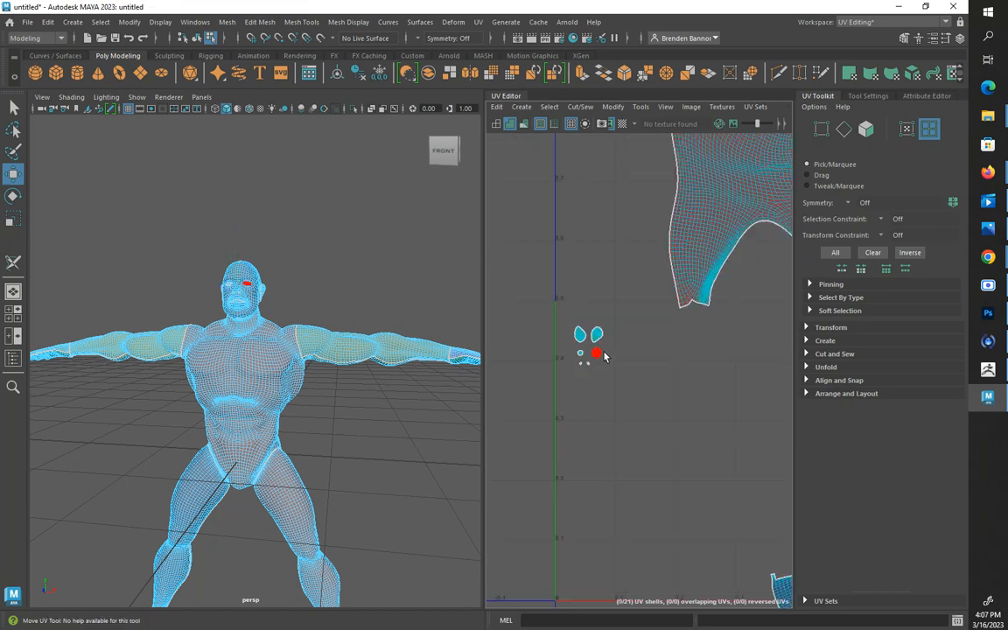
{"action": "left_click_drag", "start_coordinate": [615, 385], "coordinate": [617, 383]}
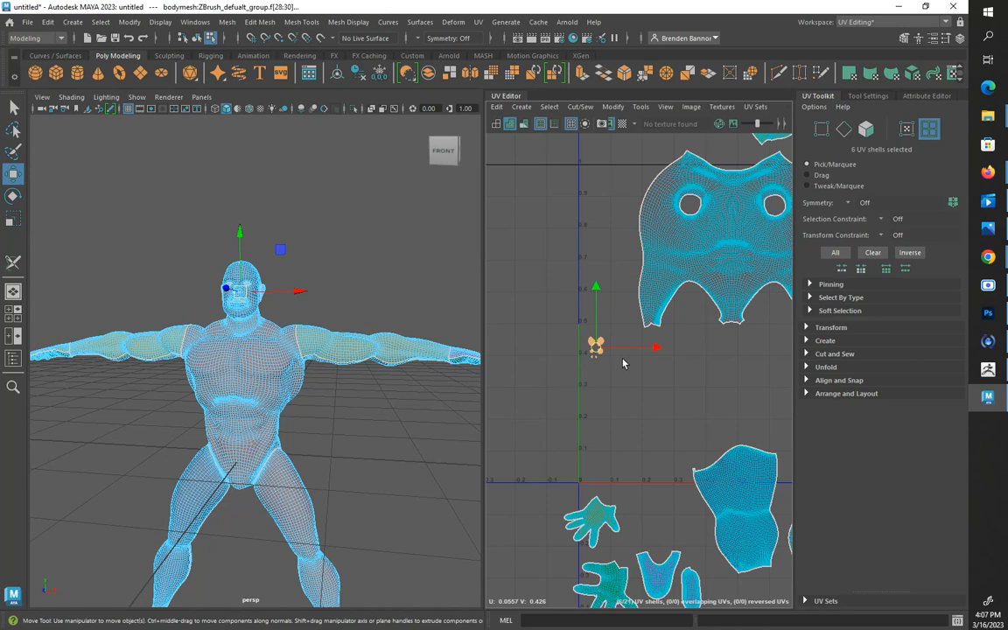
{"action": "scroll", "coordinate": [624, 363], "scroll_direction": "down", "scroll_amount": 5}
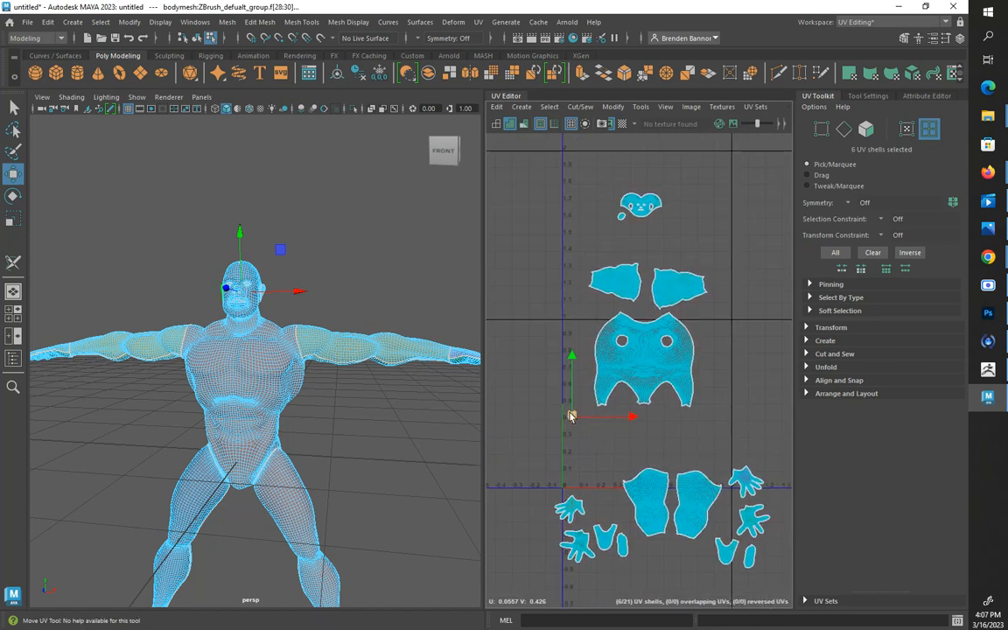
{"action": "left_click_drag", "start_coordinate": [572, 415], "coordinate": [656, 226]}
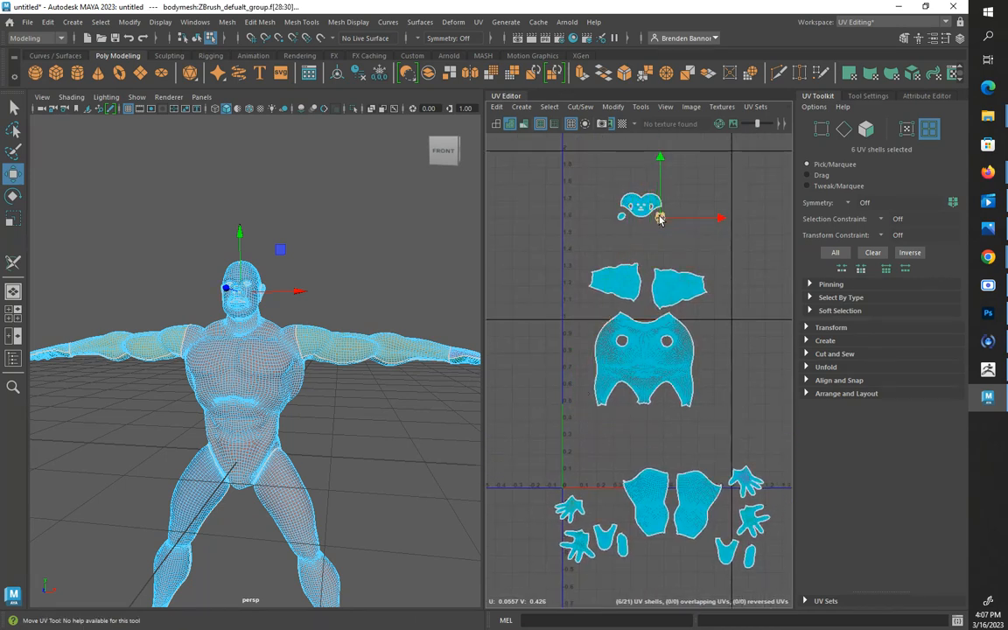
{"action": "left_click_drag", "start_coordinate": [614, 175], "coordinate": [648, 247]}
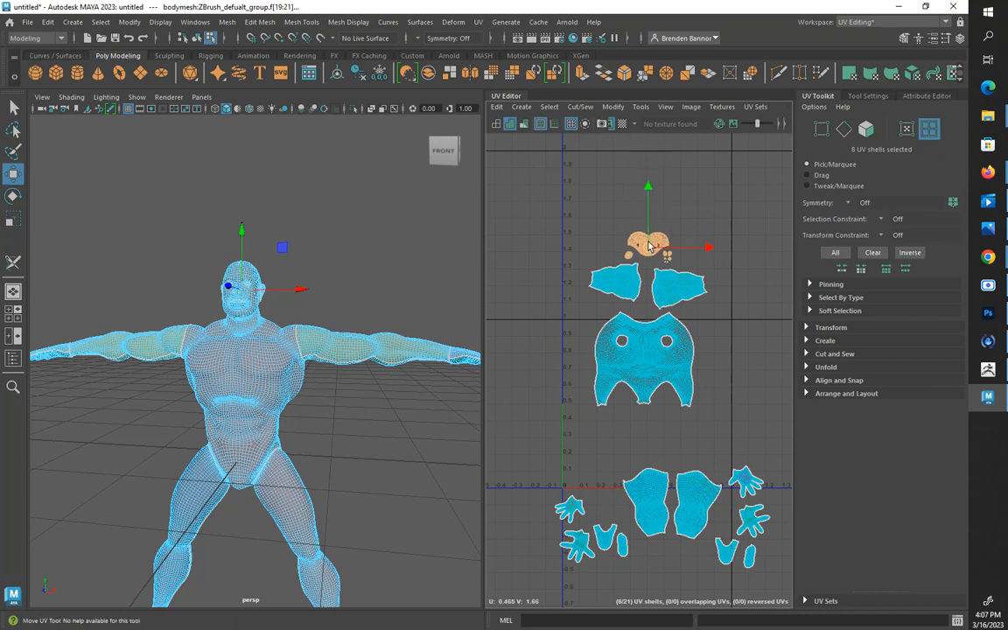
Move the torso shell down to sit just above the two leg shells
{"action": "left_click", "coordinate": [645, 359]}
{"action": "left_click_drag", "start_coordinate": [646, 360], "coordinate": [666, 422]}
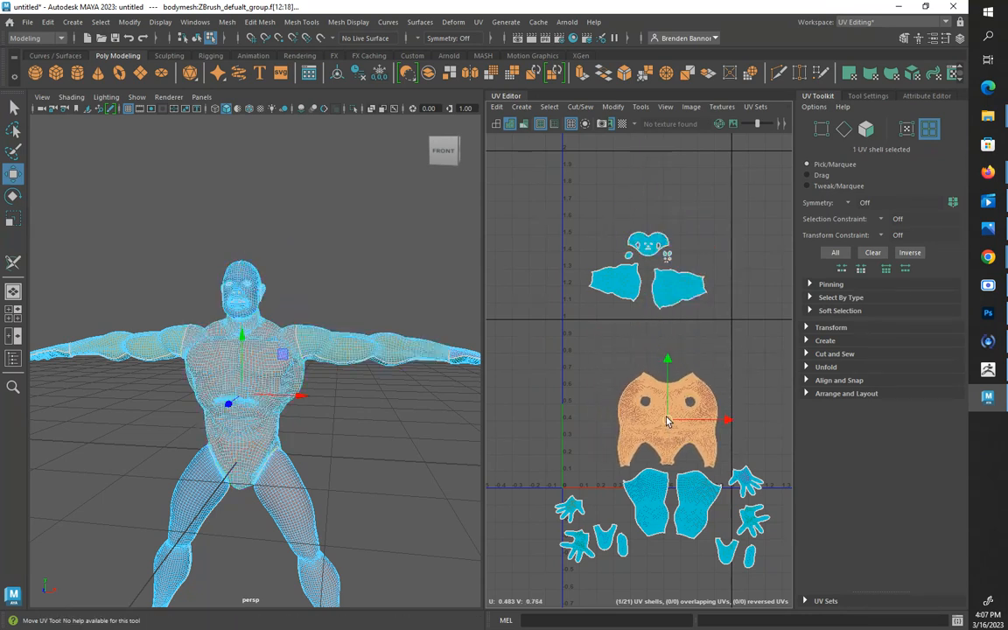
{"action": "left_click", "coordinate": [554, 455]}
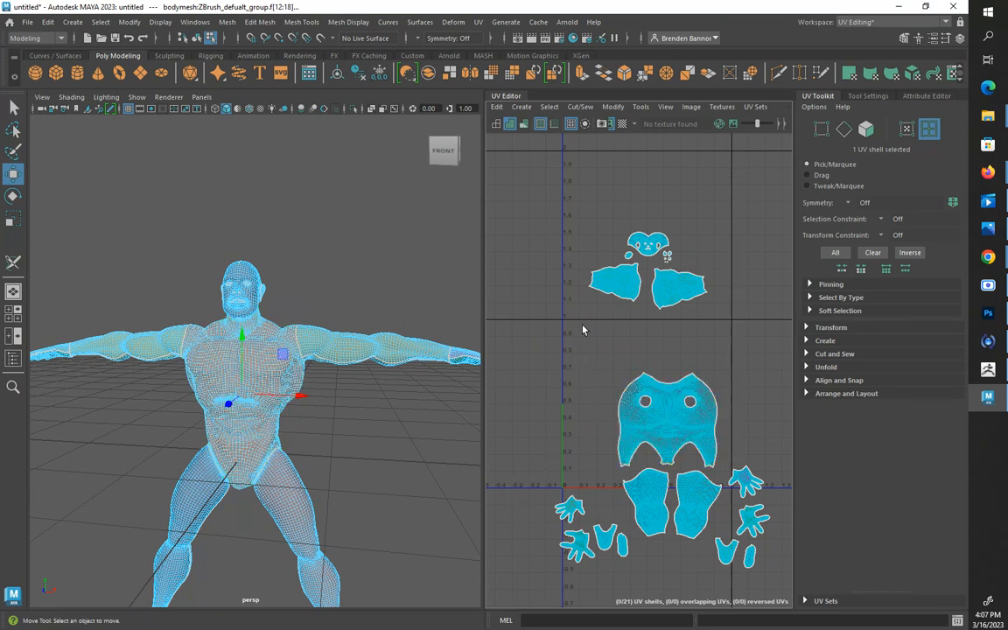
Rotate the right arm's shell upright with its wide end up and place it at the torso shell's upper left
{"action": "left_click", "coordinate": [617, 290]}
{"action": "key", "text": "e"}
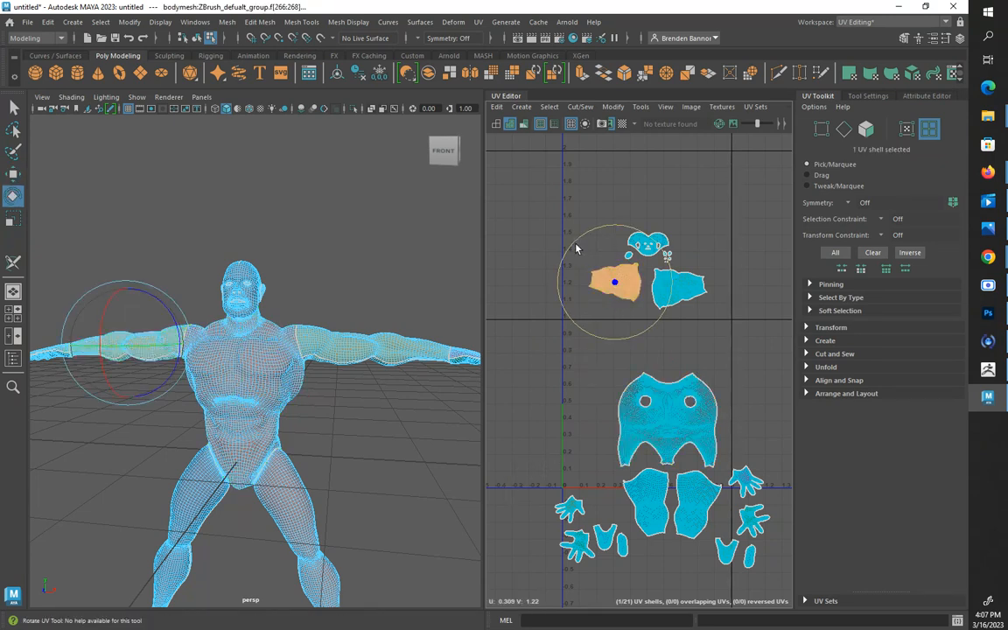
{"action": "left_click_drag", "start_coordinate": [572, 249], "coordinate": [597, 360]}
{"action": "key", "text": "w"}
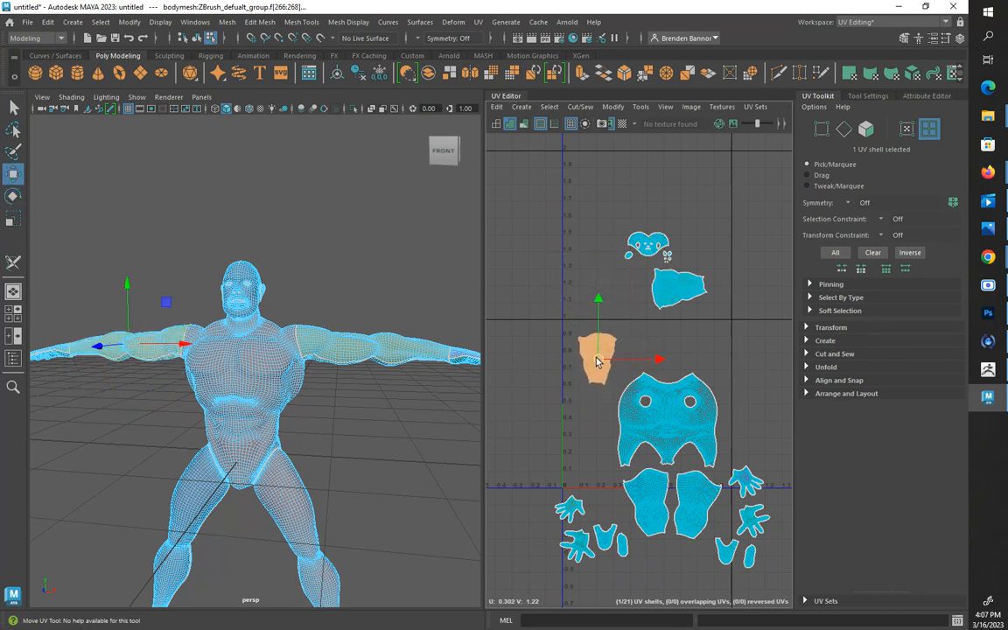
Rotate the left arm's shell upright with its wide end up and place it at the torso shell's upper right
{"action": "left_click", "coordinate": [682, 293]}
{"action": "key", "text": "e"}
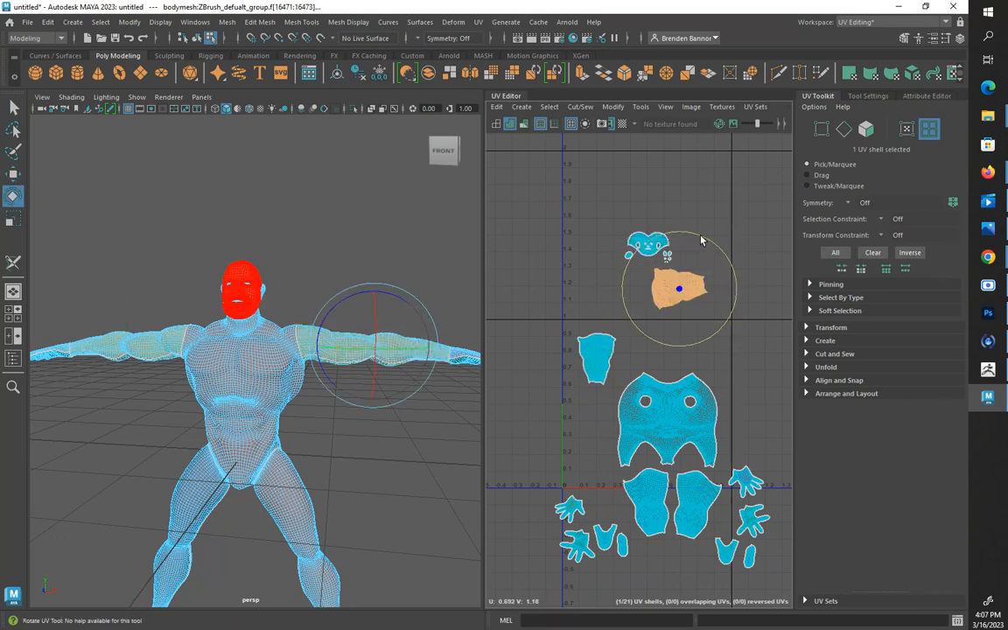
{"action": "left_click_drag", "start_coordinate": [704, 265], "coordinate": [705, 353]}
{"action": "key", "text": "w"}
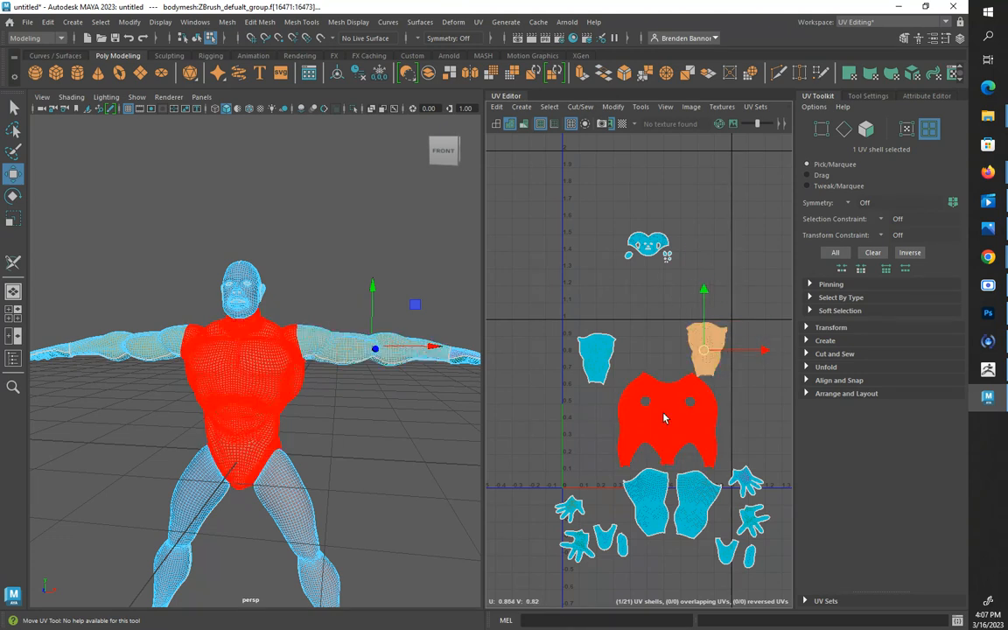
Center the torso shell below the arm shells and move the head shell group down between the two arms
{"action": "left_click", "coordinate": [663, 418]}
{"action": "left_click_drag", "start_coordinate": [665, 420], "coordinate": [650, 410]}
{"action": "left_click_drag", "start_coordinate": [613, 225], "coordinate": [648, 352]}
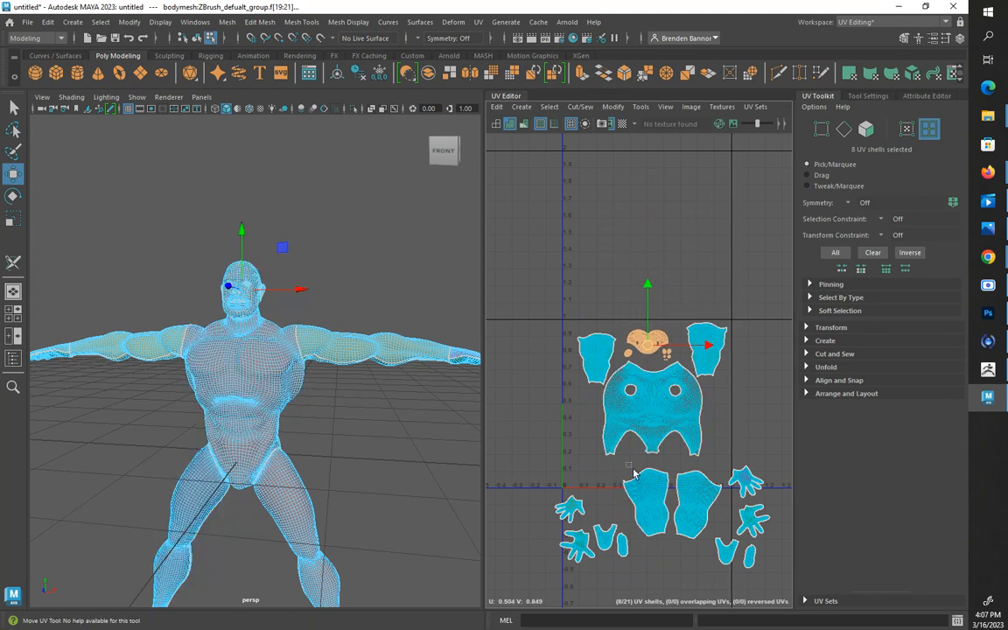
Move the two leg shells up against the torso shell and place the left-side pair of foot shells beside the left leg shell
{"action": "left_click_drag", "start_coordinate": [691, 525], "coordinate": [661, 492]}
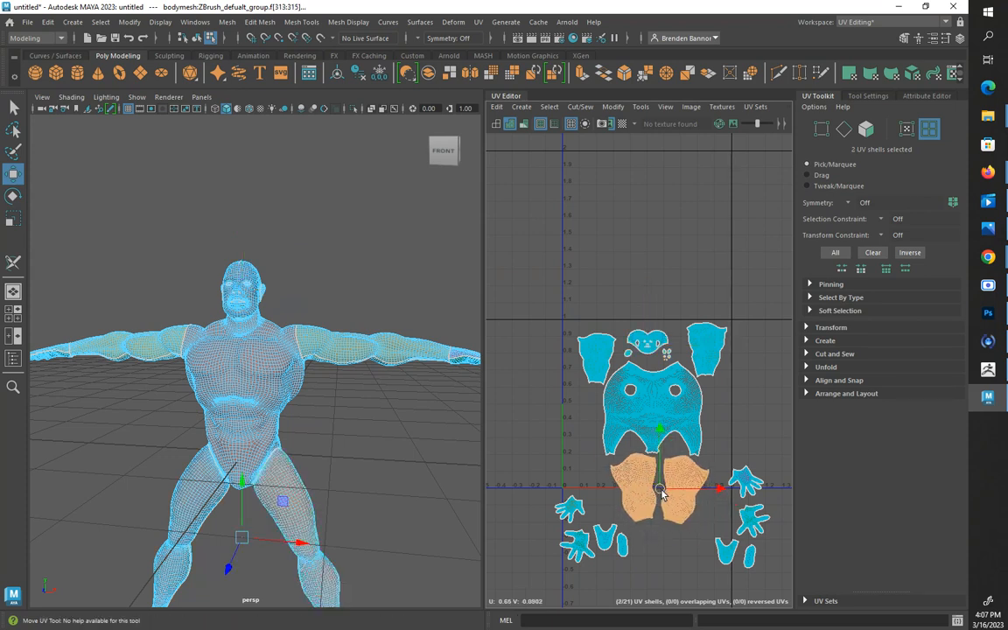
{"action": "left_click", "coordinate": [734, 420]}
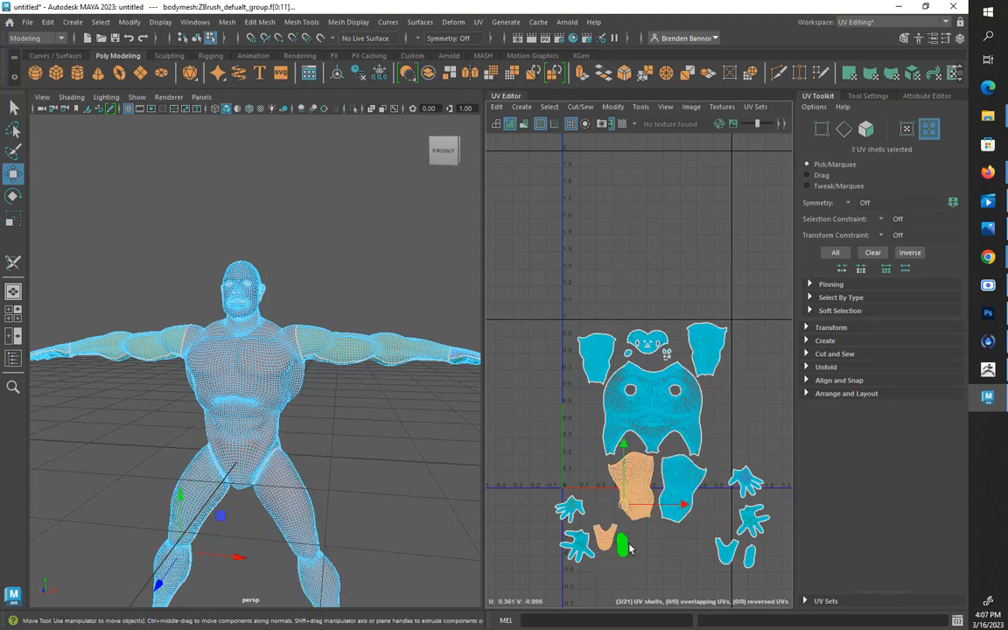
{"action": "left_click_drag", "start_coordinate": [603, 562], "coordinate": [602, 505]}
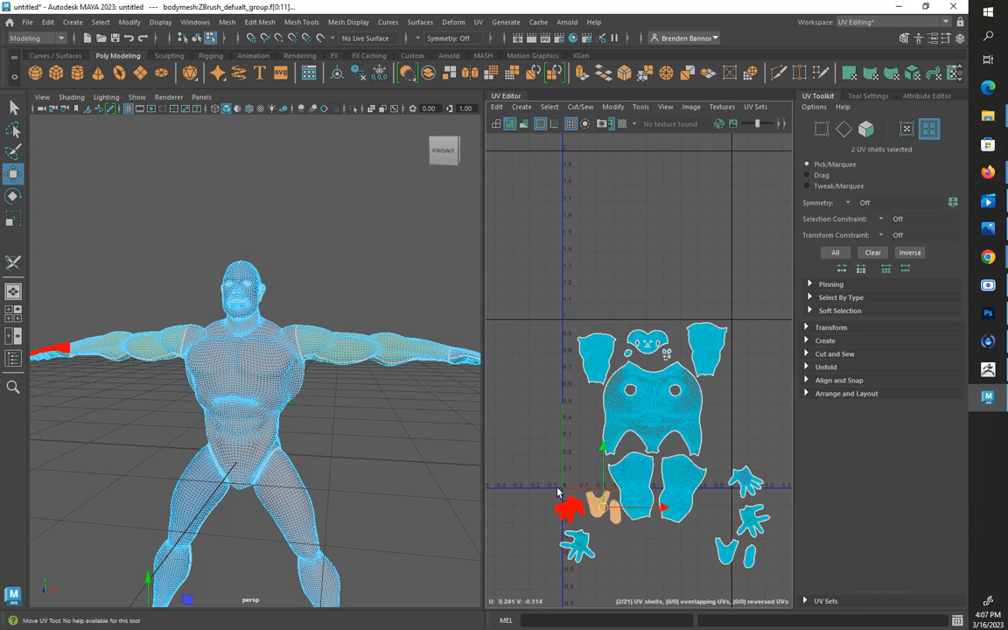
Place the hand shells along both sides of the torso shell and the remaining pair of foot shells beside the right leg shell
{"action": "left_click_drag", "start_coordinate": [546, 479], "coordinate": [578, 428]}
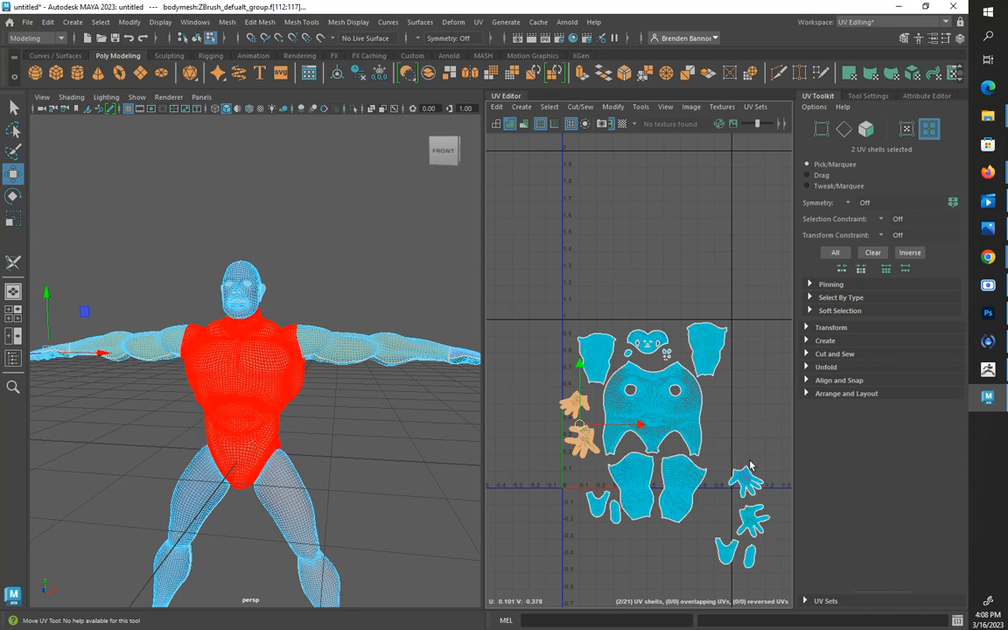
{"action": "left_click_drag", "start_coordinate": [766, 523], "coordinate": [729, 427]}
{"action": "left_click", "coordinate": [763, 501]}
{"action": "mouse_move", "coordinate": [718, 523]}
{"action": "left_mouse_down"}
{"action": "mouse_move", "coordinate": [765, 575]}
{"action": "mouse_move", "coordinate": [721, 511]}
{"action": "left_mouse_up"}
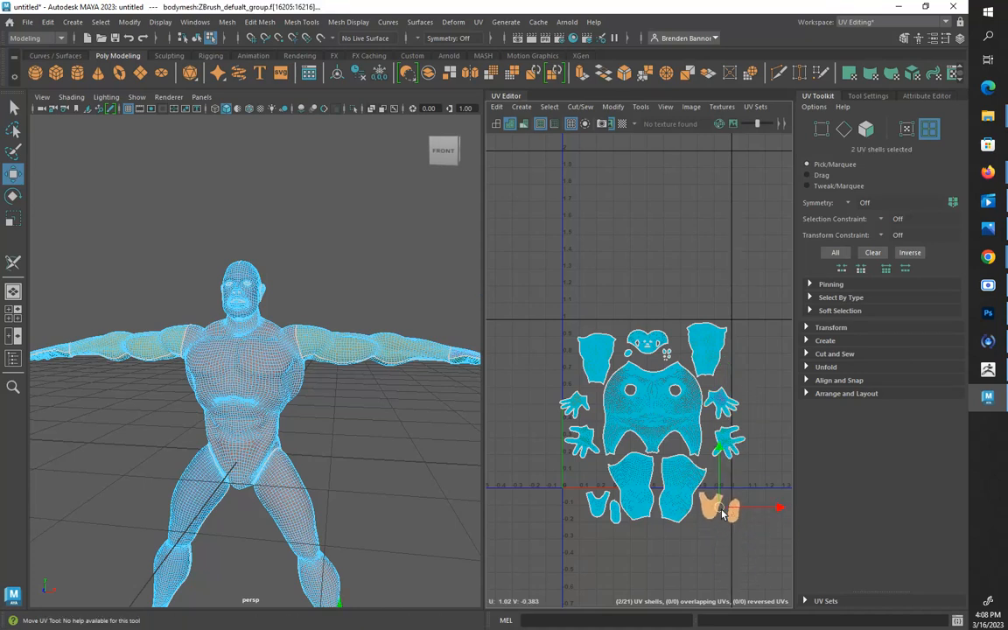
Scale all shells except the head group down together so they fit inside the 0–1 UV tile, then clear the selection
{"action": "left_click_drag", "start_coordinate": [562, 350], "coordinate": [763, 538]}
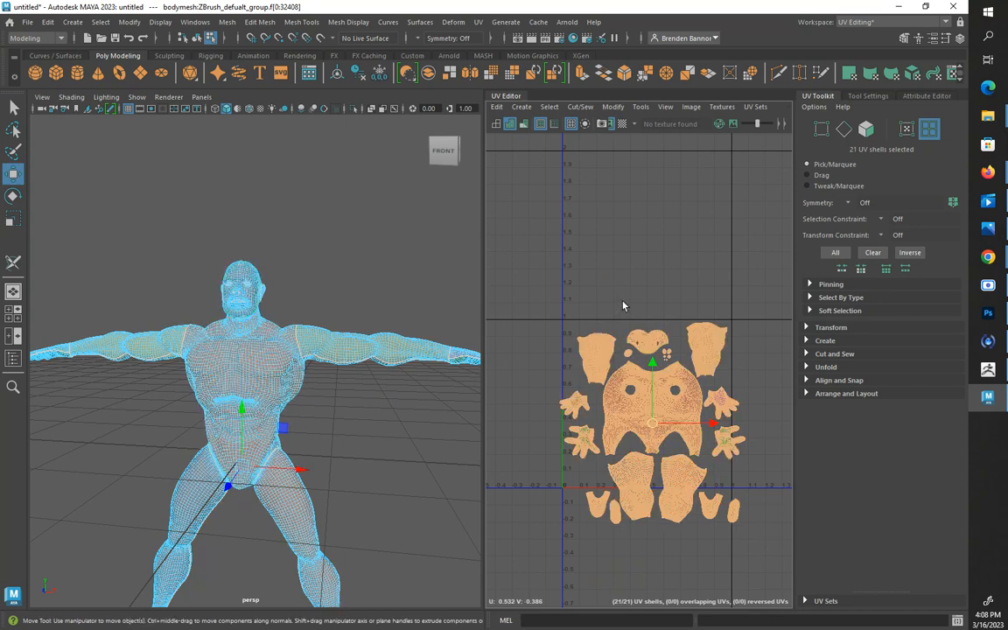
{"action": "left_click_drag", "start_coordinate": [625, 299], "coordinate": [672, 361]}
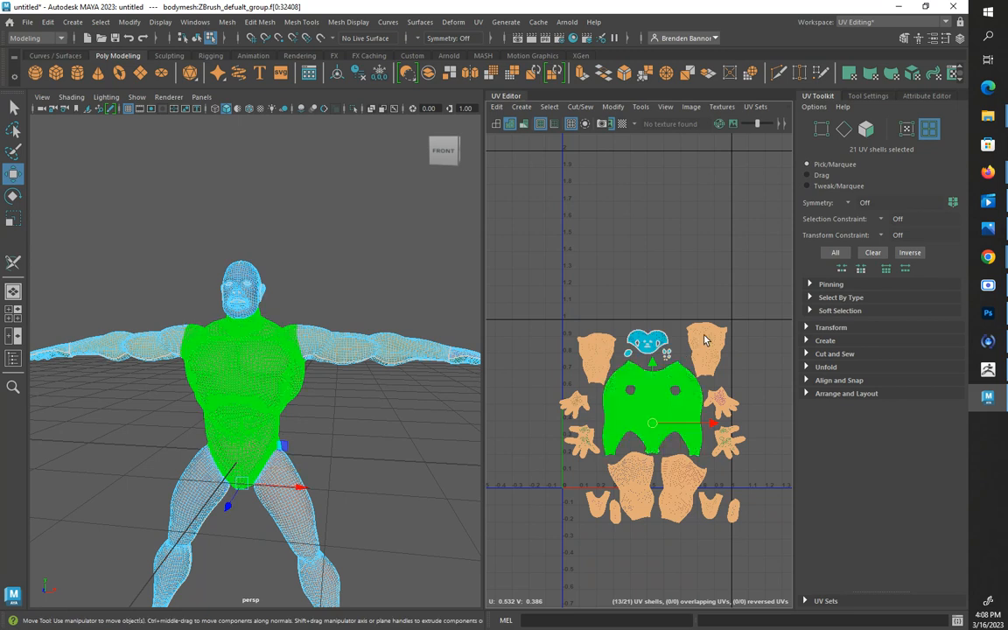
{"action": "key", "text": "e"}
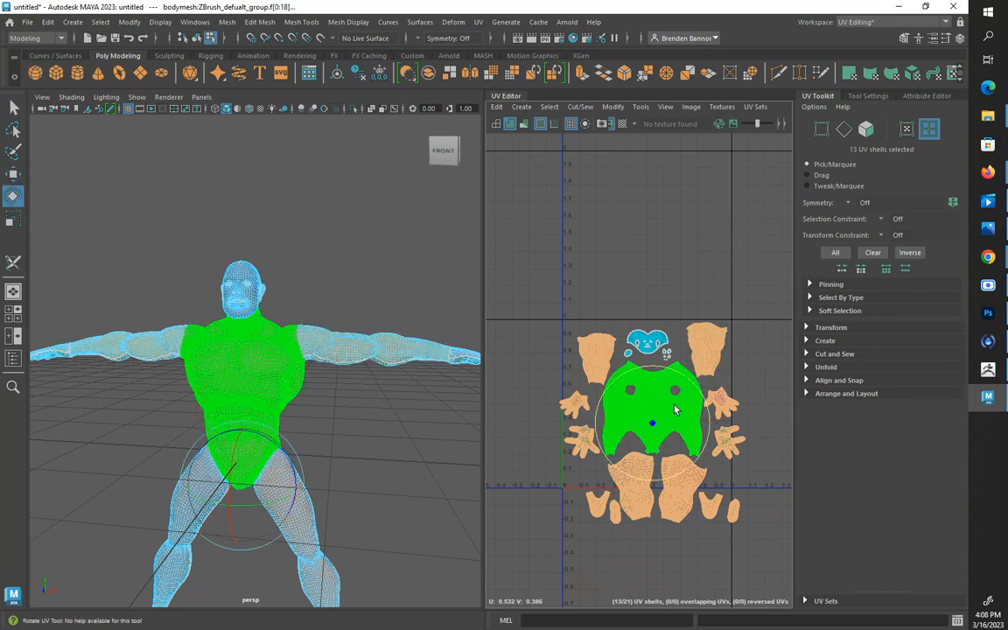
{"action": "key", "text": "r"}
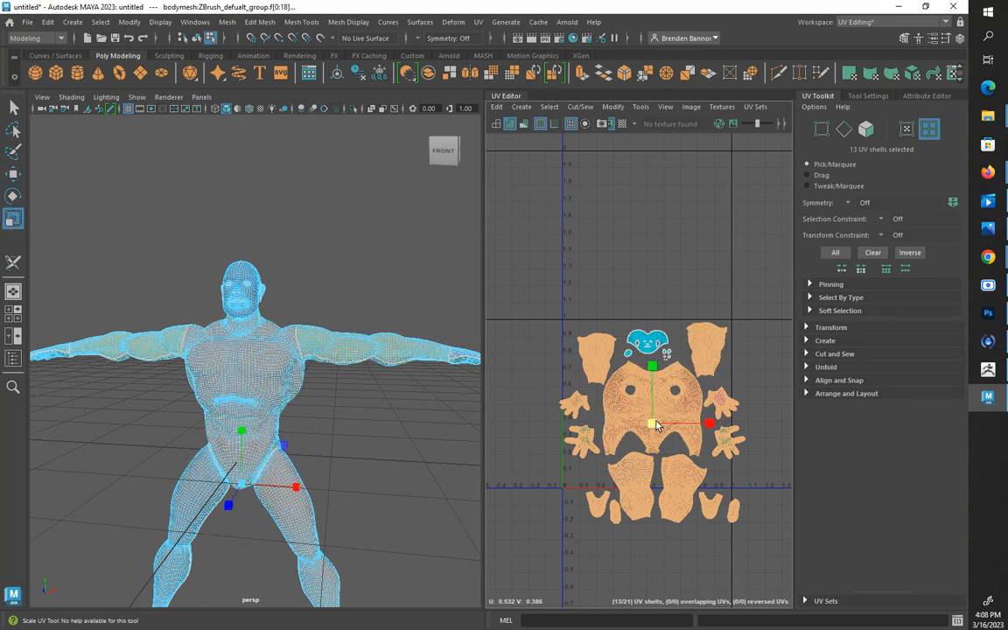
{"action": "mouse_move", "coordinate": [654, 420]}
{"action": "left_mouse_down"}
{"action": "mouse_move", "coordinate": [643, 424]}
{"action": "mouse_move", "coordinate": [647, 410]}
{"action": "left_mouse_up"}
{"action": "key", "text": "w"}
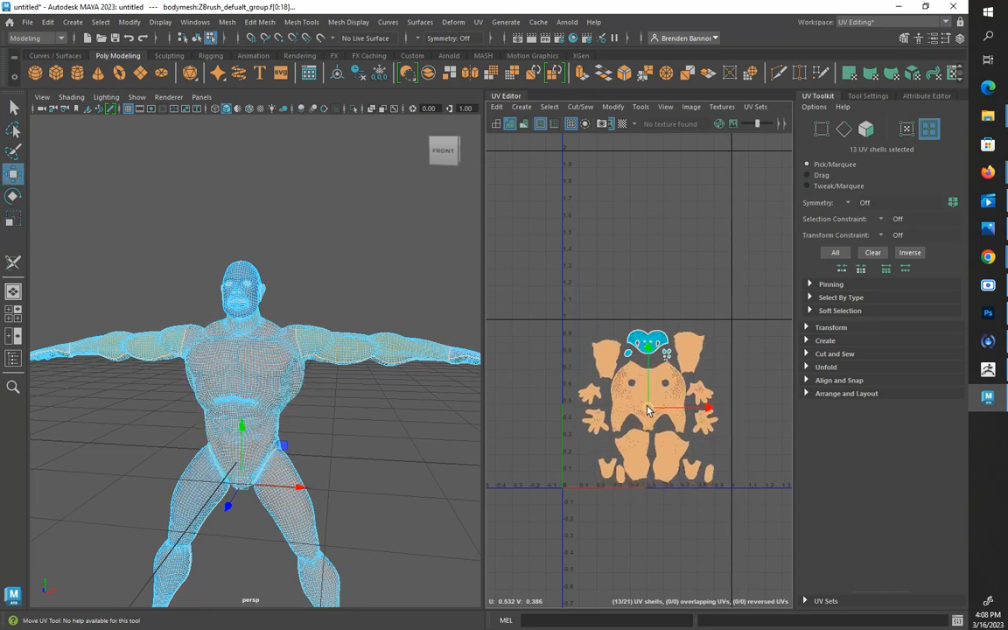
{"action": "left_click", "coordinate": [742, 375]}
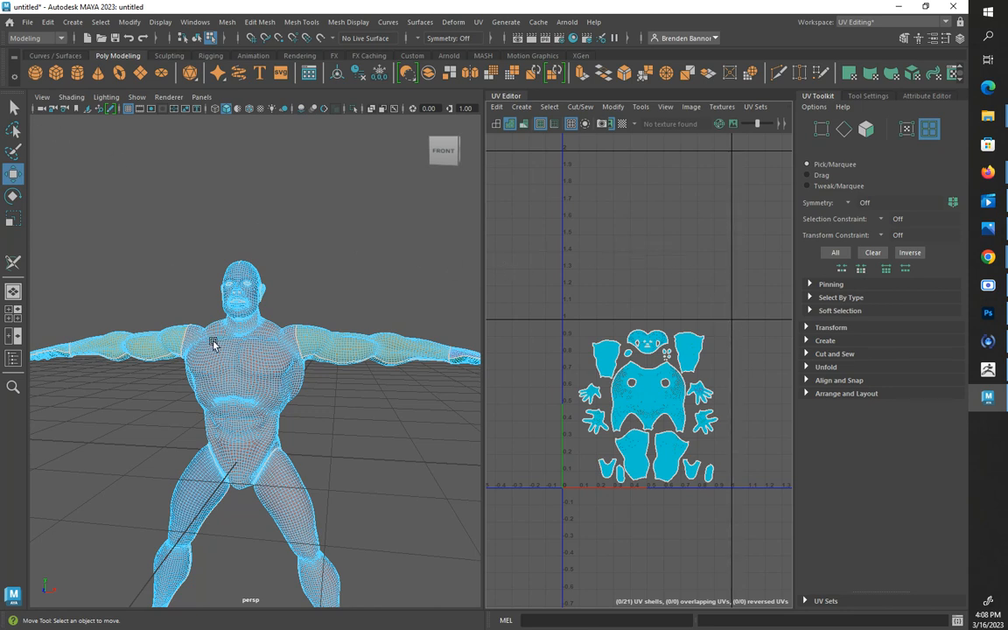
Switch the body mesh back to object mode and select the whole figure
{"action": "scroll", "coordinate": [578, 473], "scroll_direction": "up", "scroll_amount": 3}
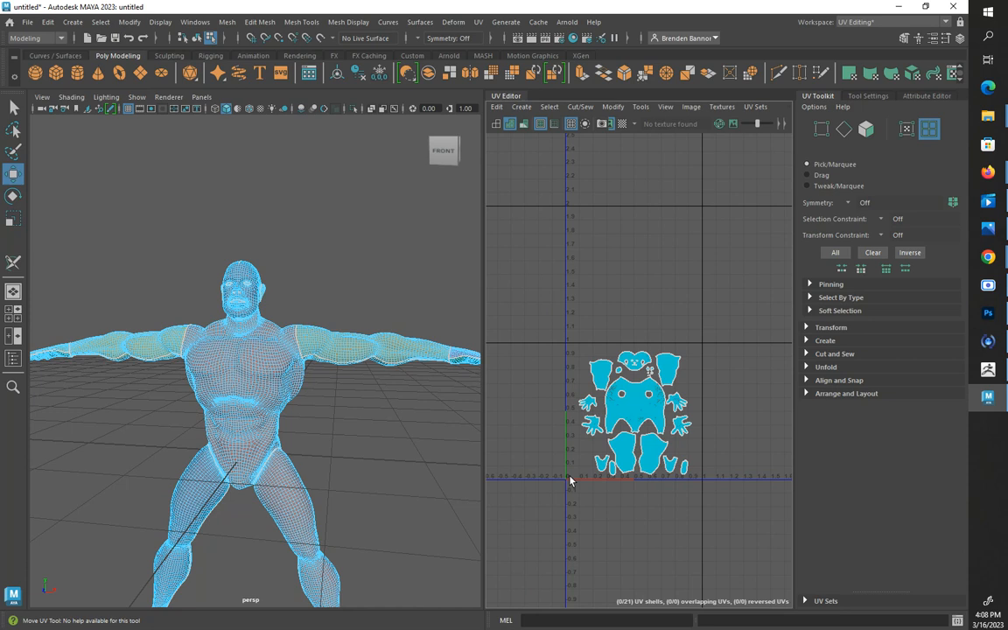
{"action": "middle_click_drag", "start_coordinate": [608, 393], "coordinate": [544, 439], "text": "alt"}
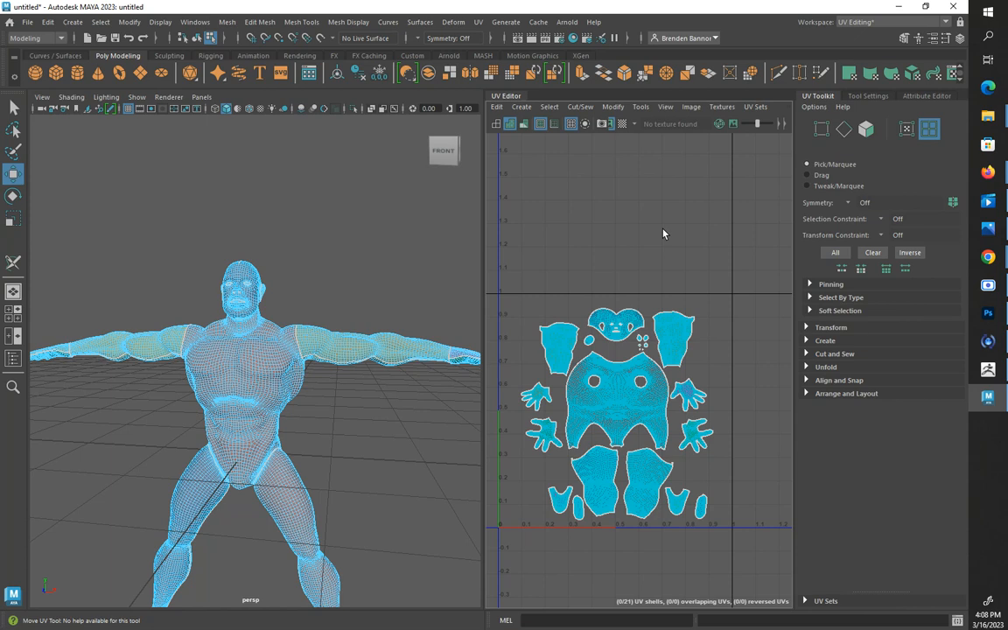
{"action": "right_click", "coordinate": [263, 379]}
{"action": "right_click_drag", "start_coordinate": [263, 382], "coordinate": [319, 269]}
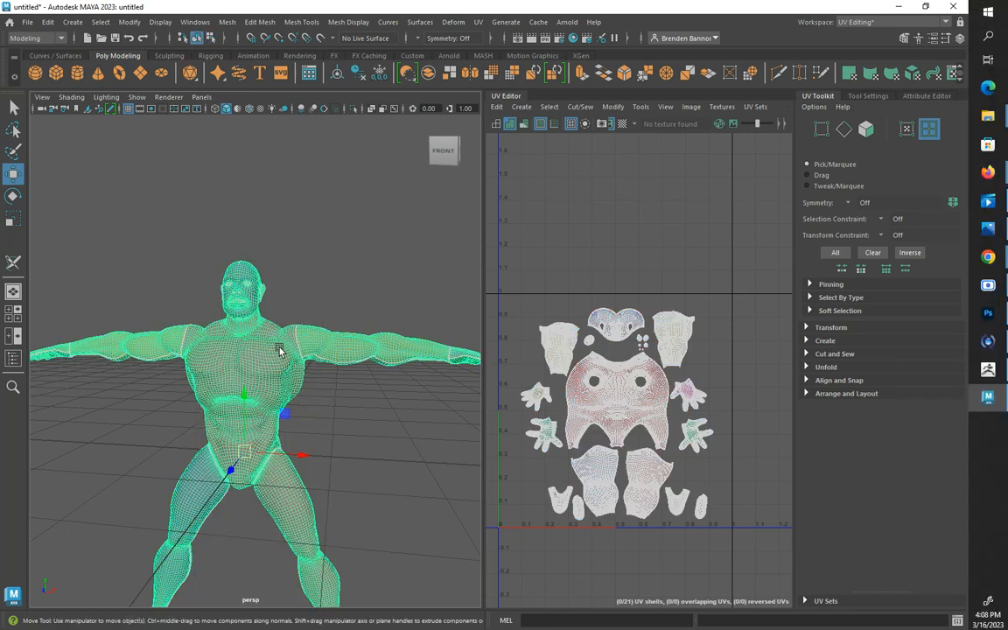
{"action": "left_click", "coordinate": [312, 255]}
{"action": "left_click", "coordinate": [221, 332]}
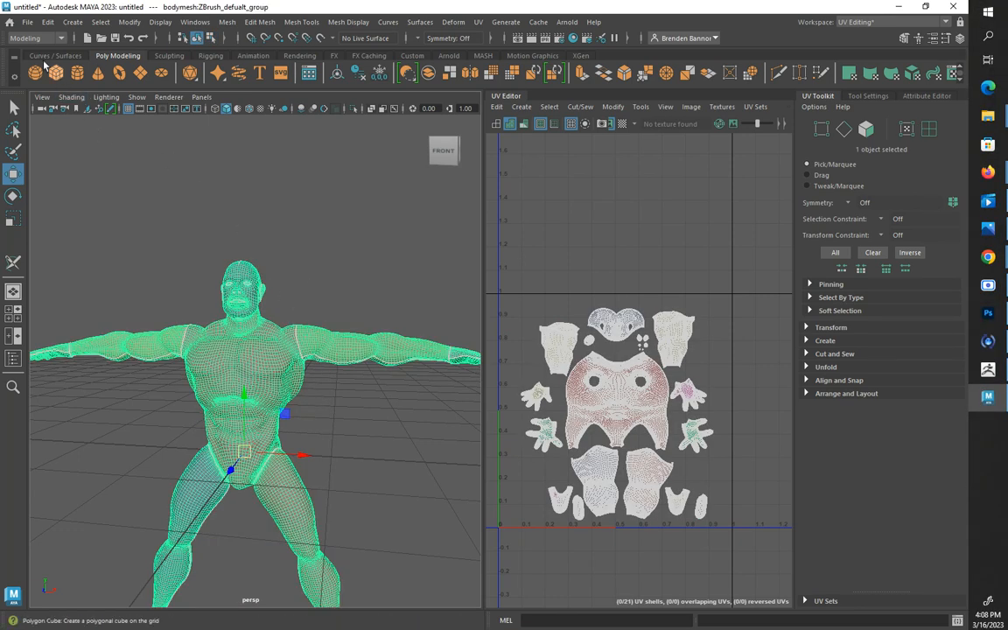
Start an Export Selection of the body mesh and browse to the spring23 folder inside asu Zbrush Core Class on the D: drive
{"action": "left_click", "coordinate": [29, 22]}
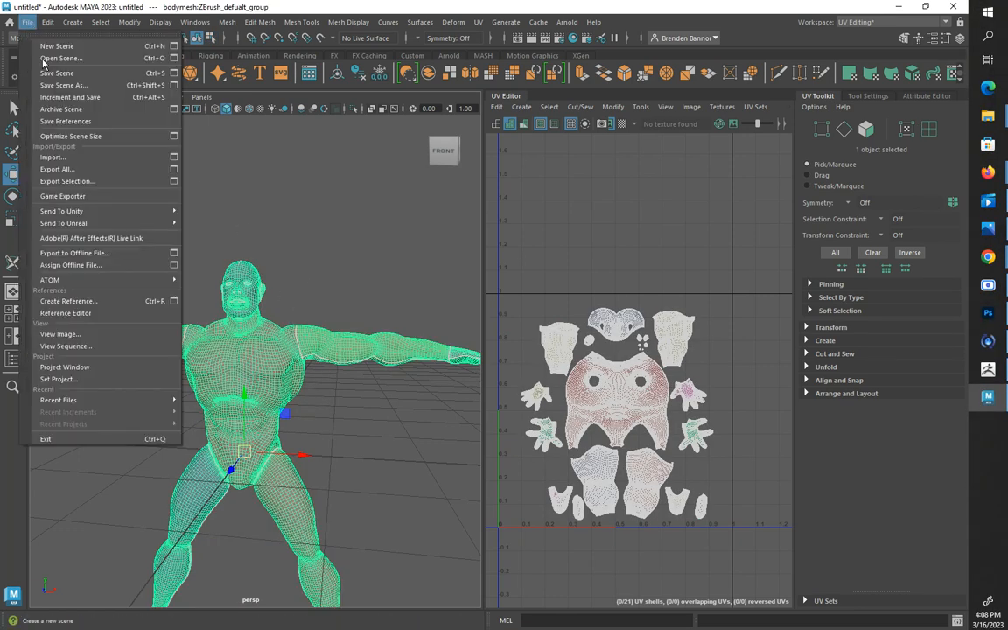
{"action": "left_click", "coordinate": [60, 183]}
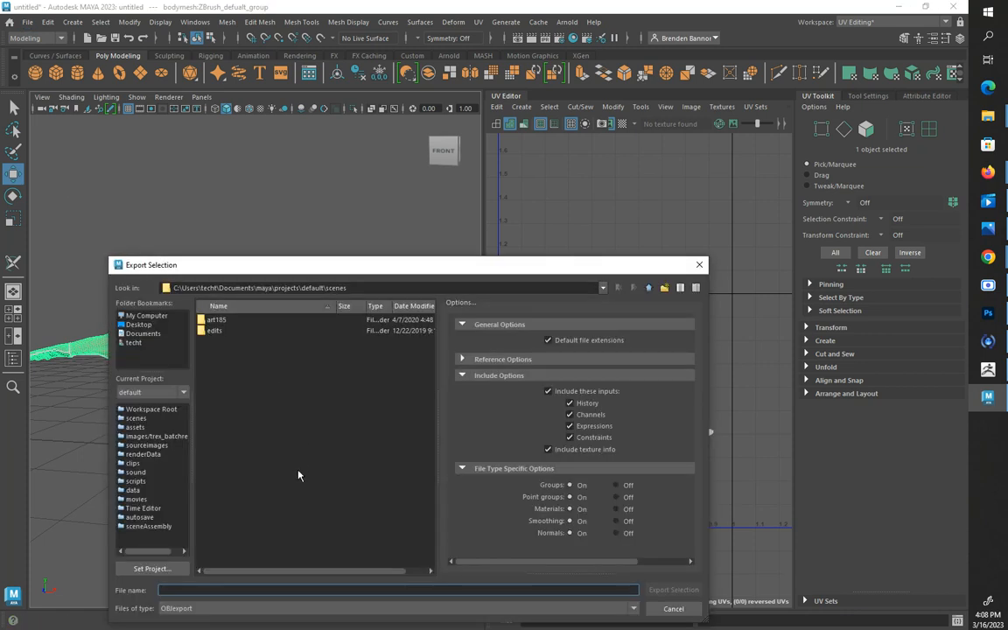
{"action": "left_click", "coordinate": [143, 316]}
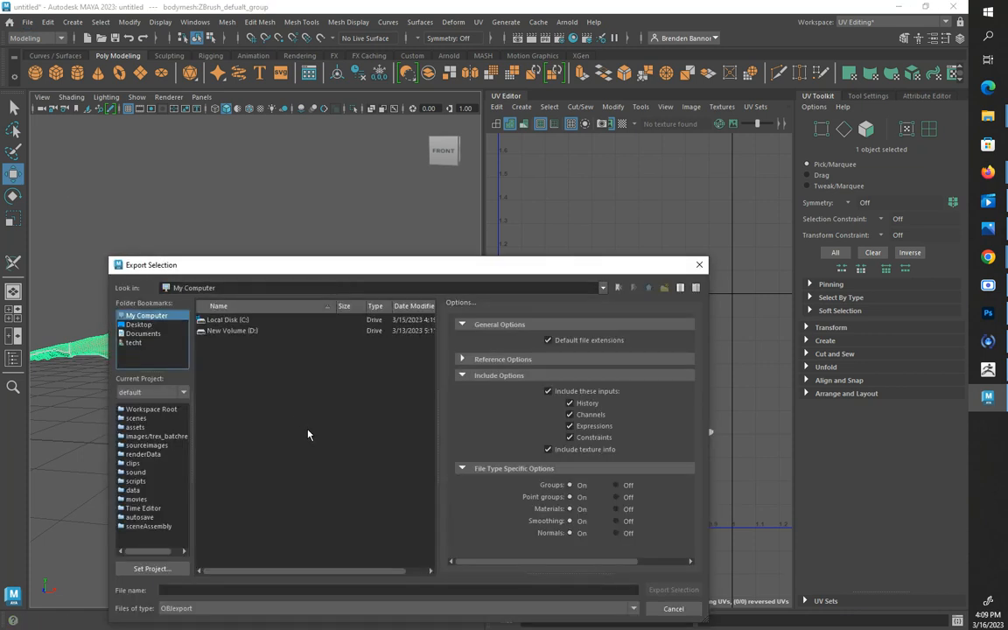
{"action": "left_click", "coordinate": [226, 331]}
{"action": "double_click", "coordinate": [226, 331]}
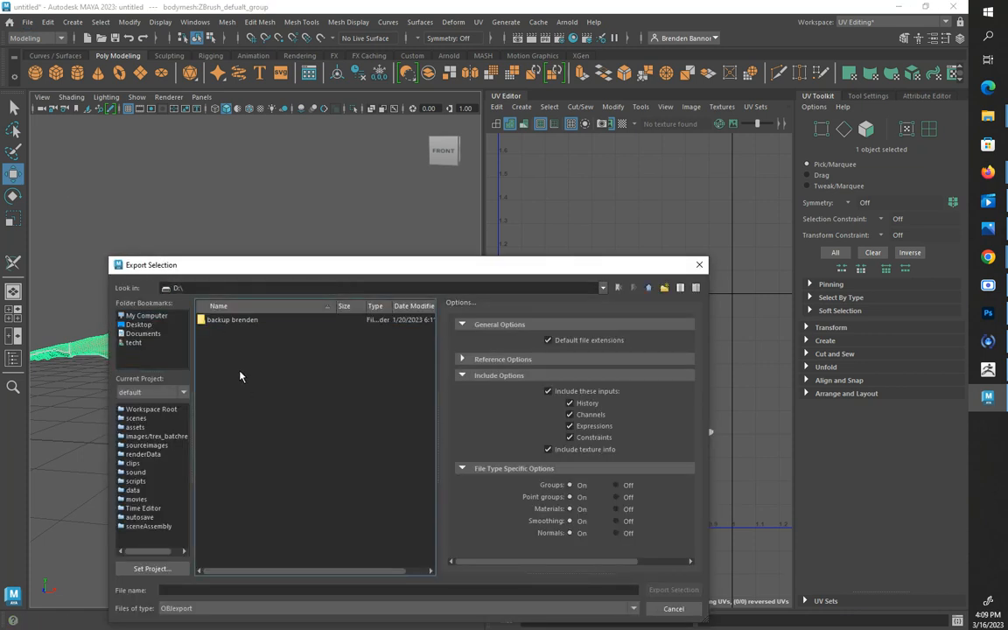
{"action": "double_click", "coordinate": [225, 320]}
{"action": "scroll", "coordinate": [267, 502], "scroll_direction": "down", "scroll_amount": 13}
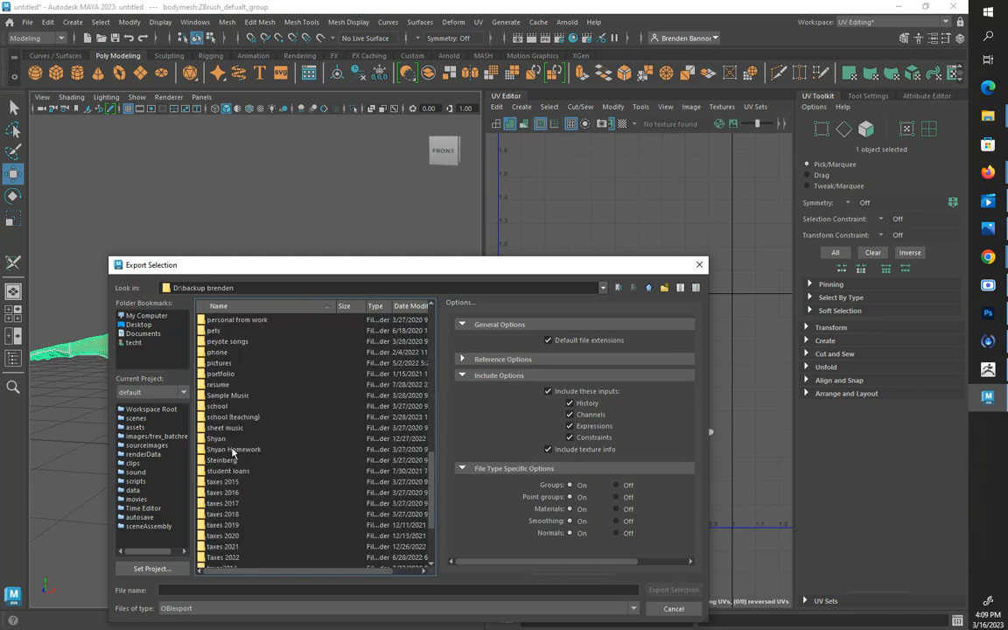
{"action": "double_click", "coordinate": [247, 416]}
{"action": "scroll", "coordinate": [279, 417], "scroll_direction": "down", "scroll_amount": 6}
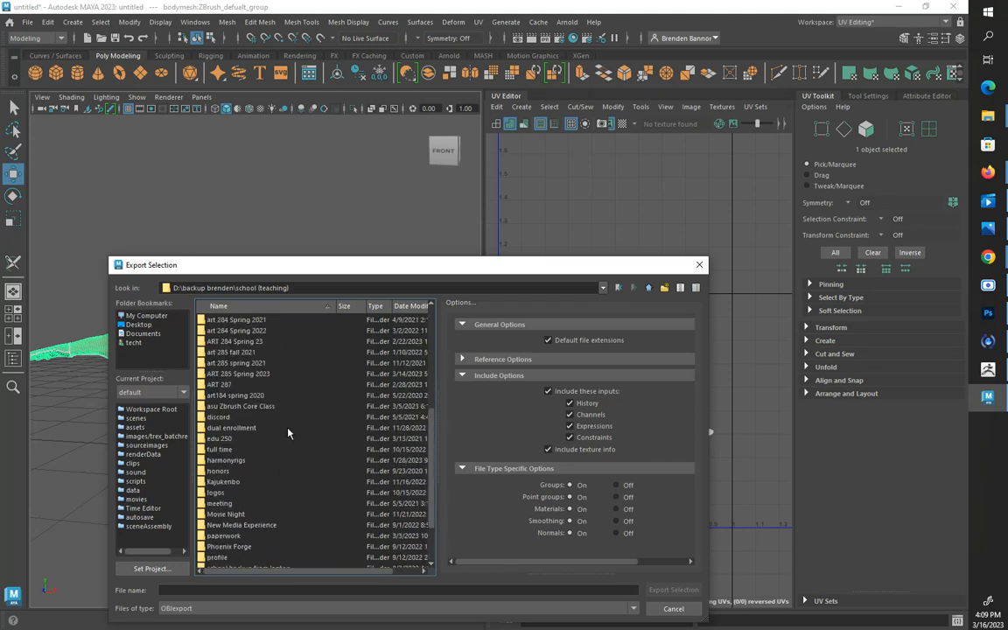
{"action": "double_click", "coordinate": [233, 406]}
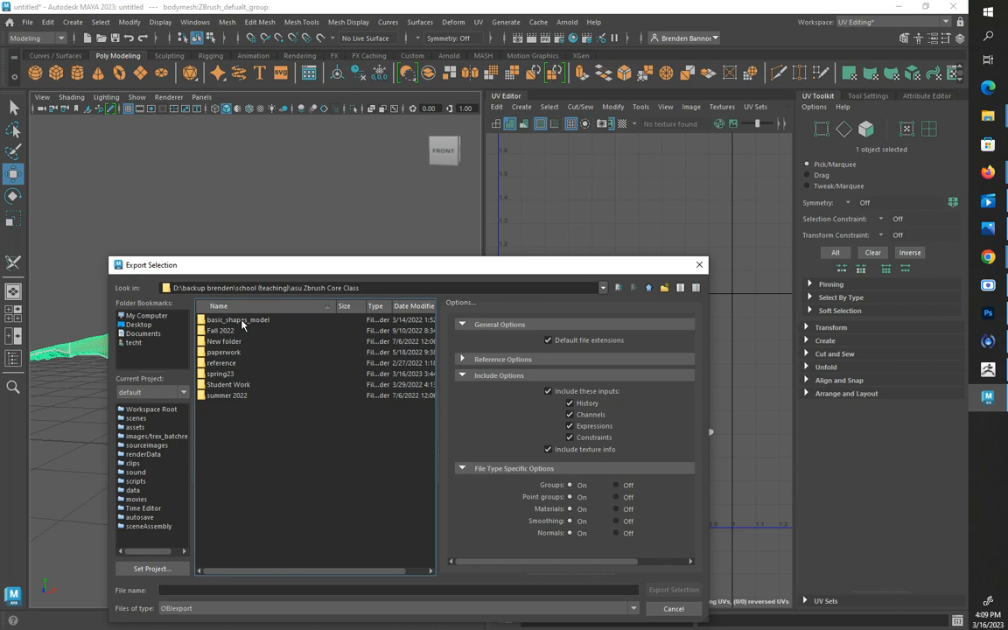
{"action": "double_click", "coordinate": [222, 373]}
Export the selected body mesh as OBJ over the existing bodymesh.obj, agreeing to replace the file
{"action": "left_click", "coordinate": [232, 333]}
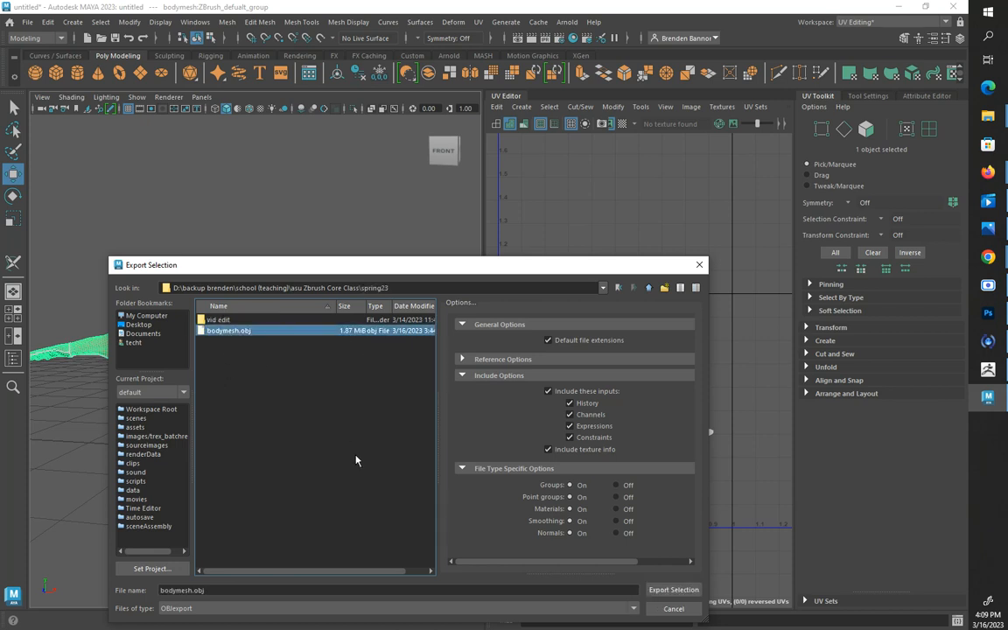
{"action": "left_click", "coordinate": [669, 589]}
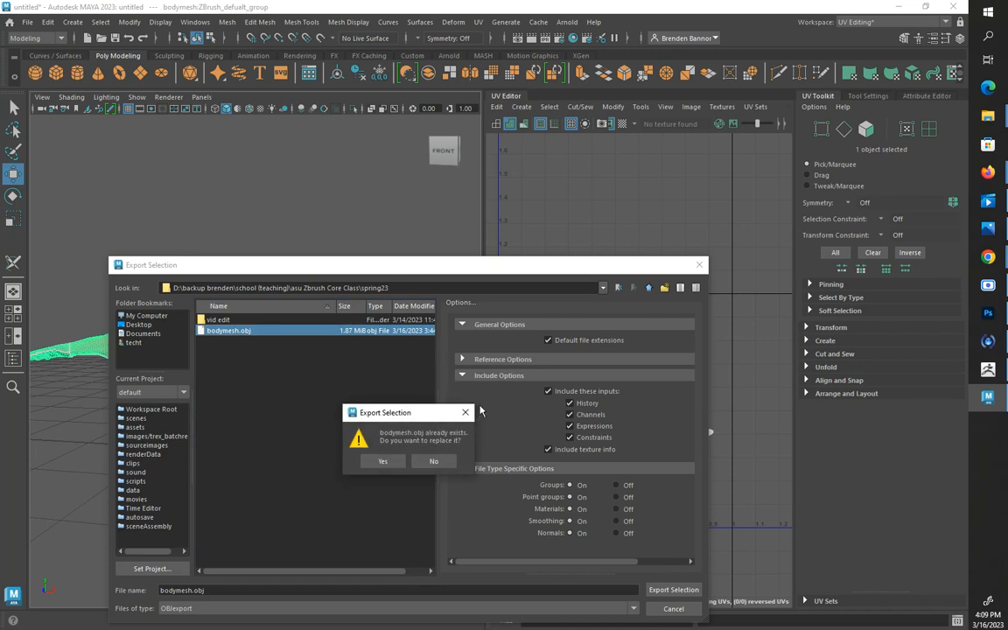
{"action": "left_click", "coordinate": [382, 461]}
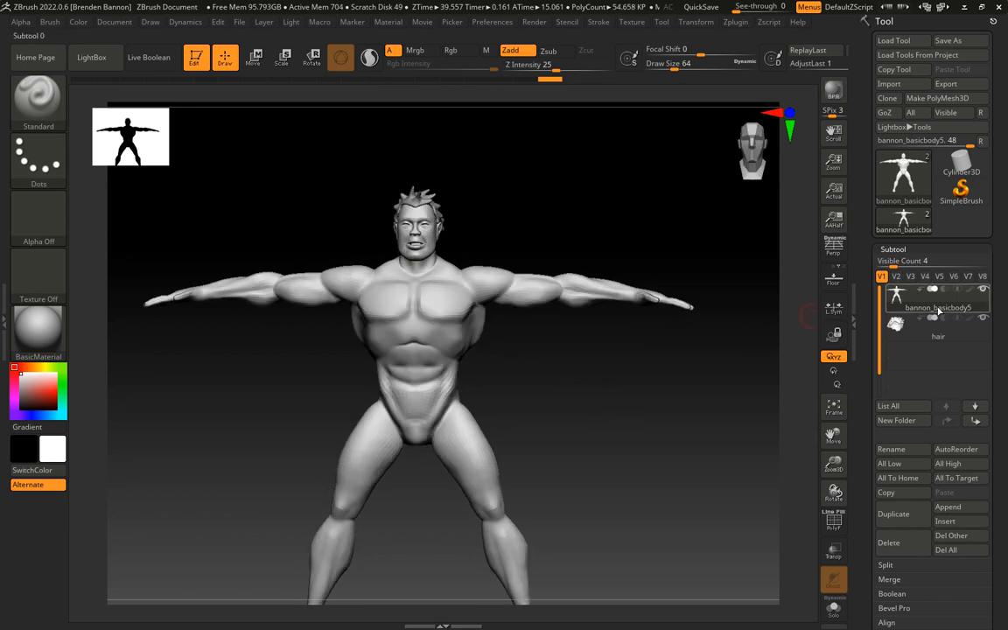
Switch to ZBrush and try to import the exported mesh into the bannon_basicbody5 subtool, dismissing the error dialogs
{"action": "mouse_move", "coordinate": [938, 308]}
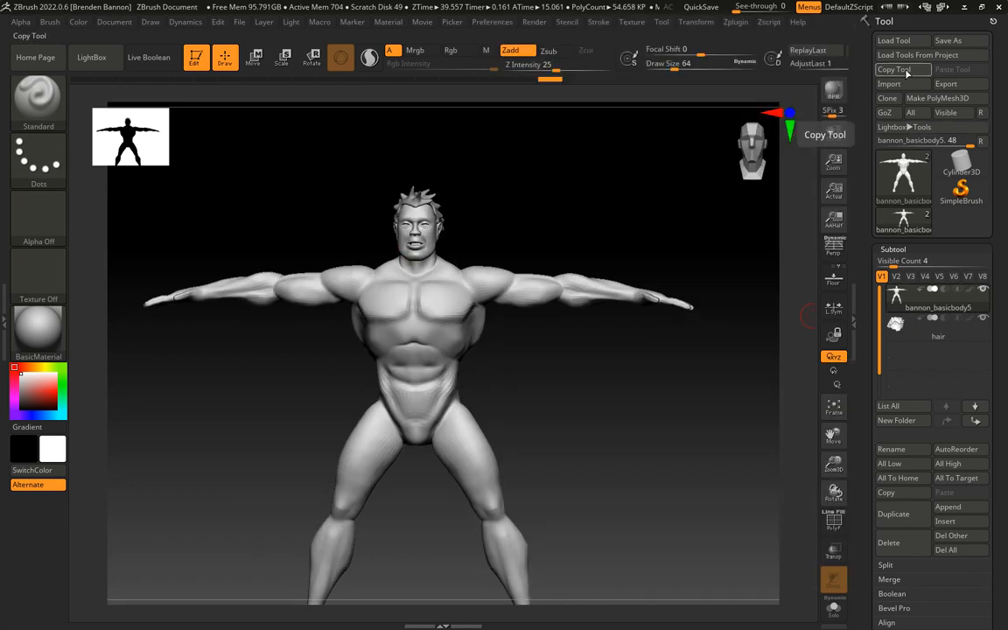
{"action": "left_click", "coordinate": [888, 84]}
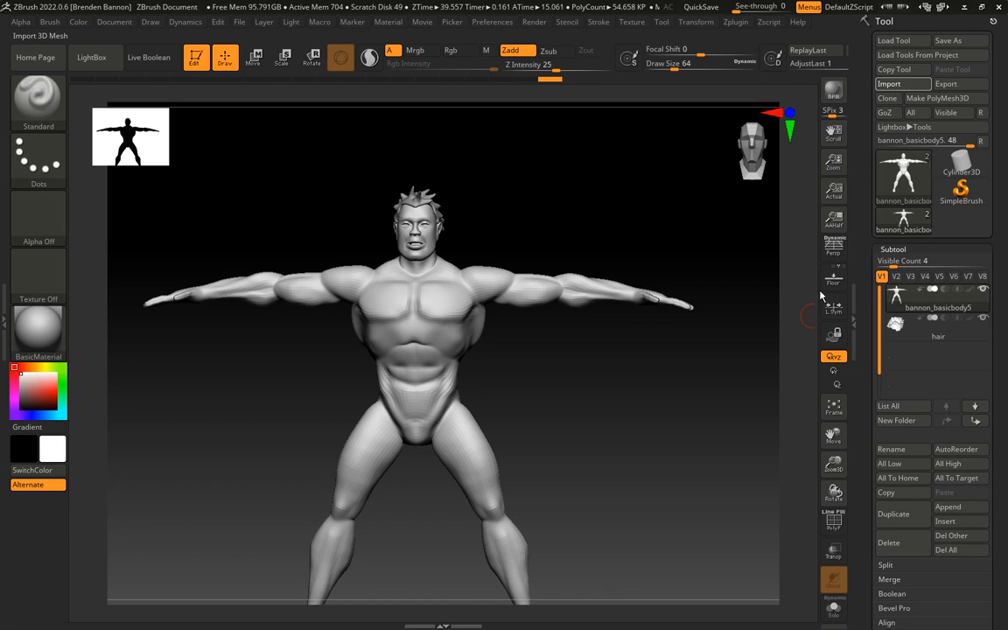
{"action": "double_click", "coordinate": [472, 418]}
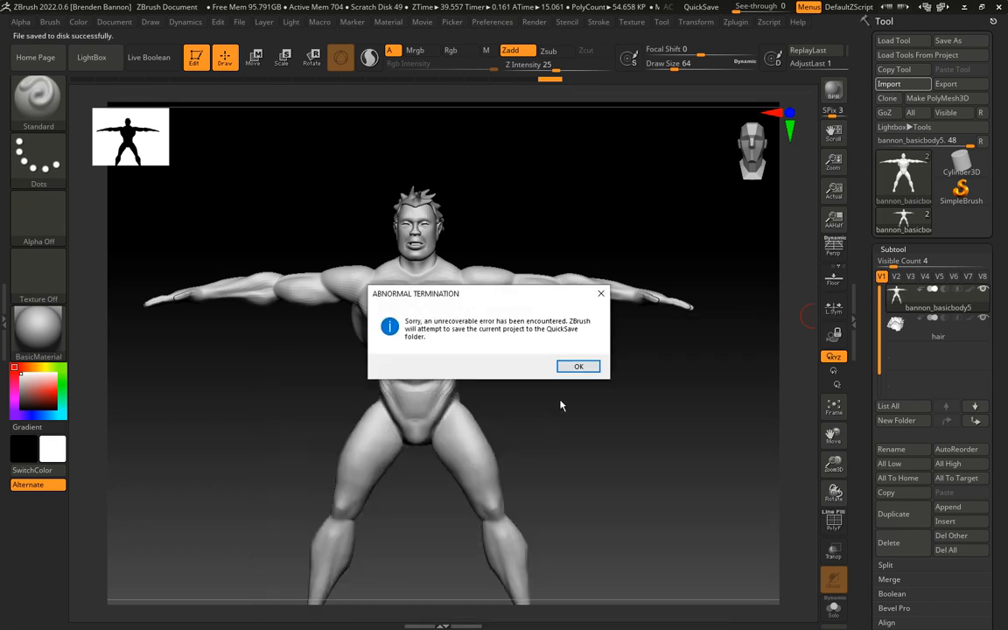
{"action": "left_click", "coordinate": [578, 365]}
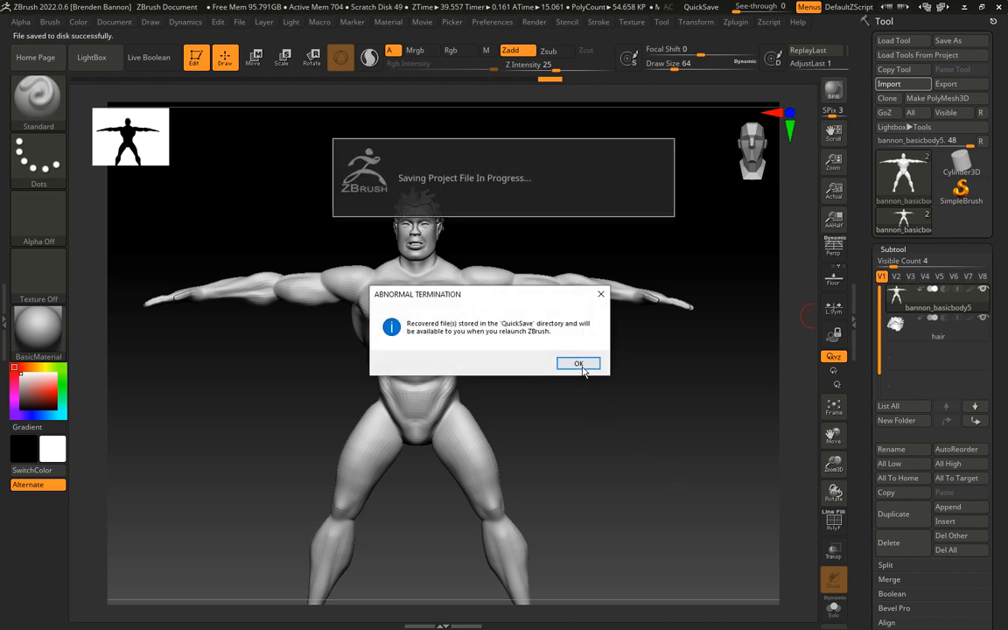
{"action": "left_click", "coordinate": [582, 367]}
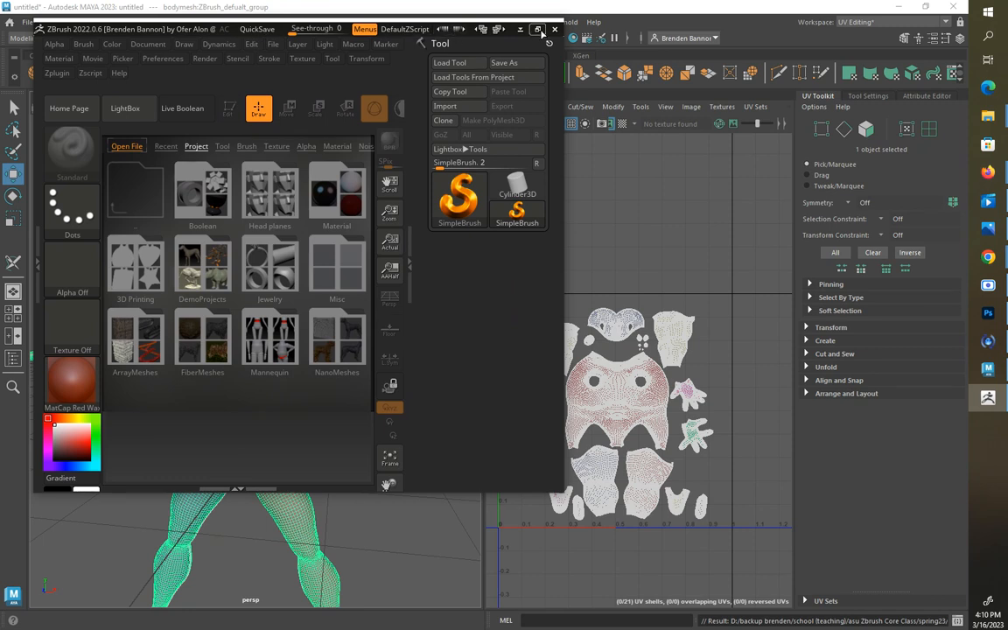
Load the bannon_basicbody5 tool into the relaunched ZBrush and draw it on the canvas in Edit mode
{"action": "left_click", "coordinate": [538, 30]}
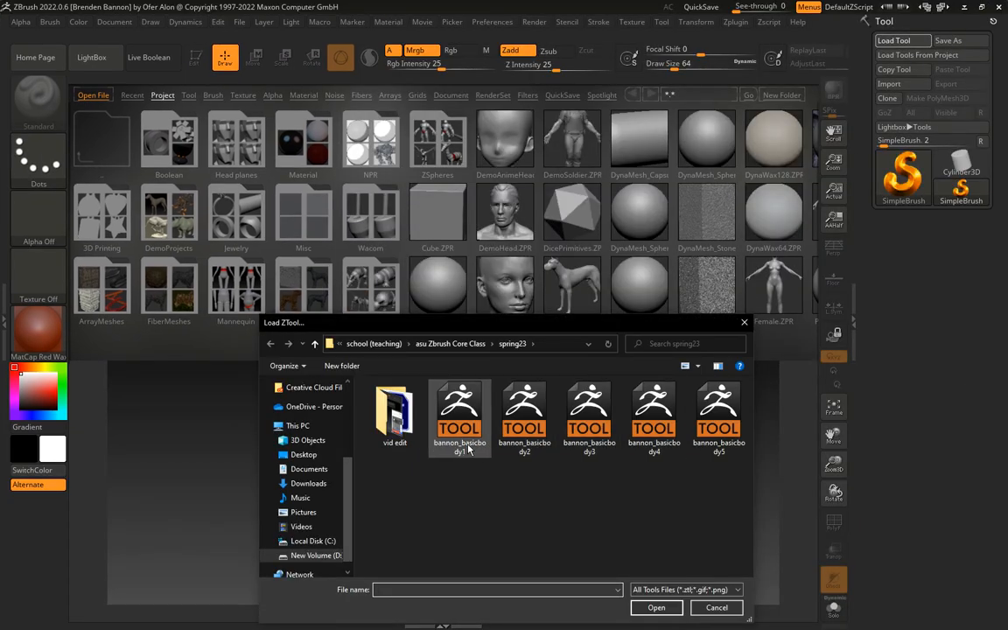
{"action": "left_click", "coordinate": [721, 416]}
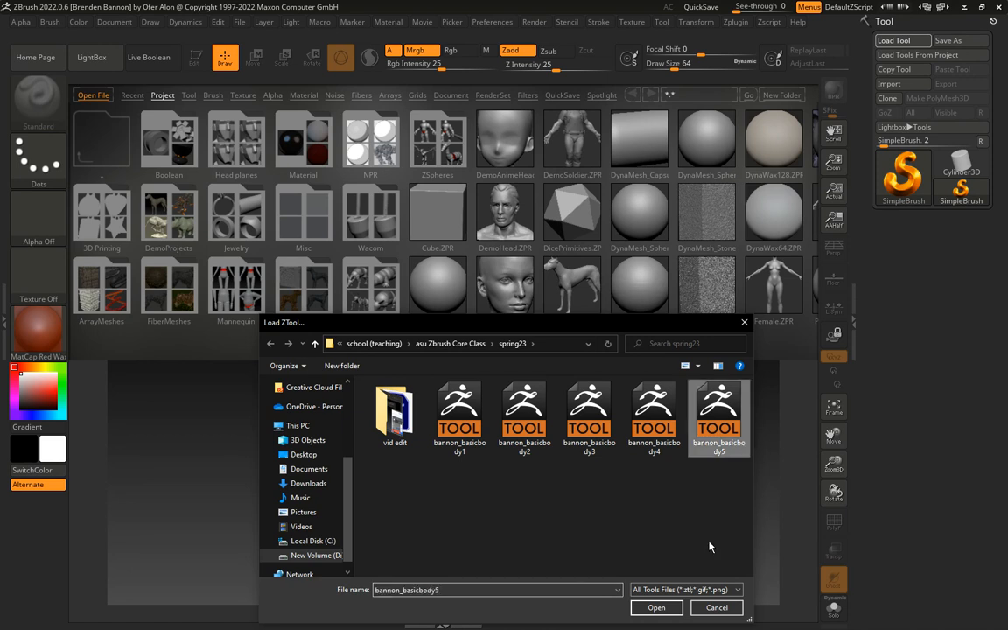
{"action": "left_click", "coordinate": [658, 606]}
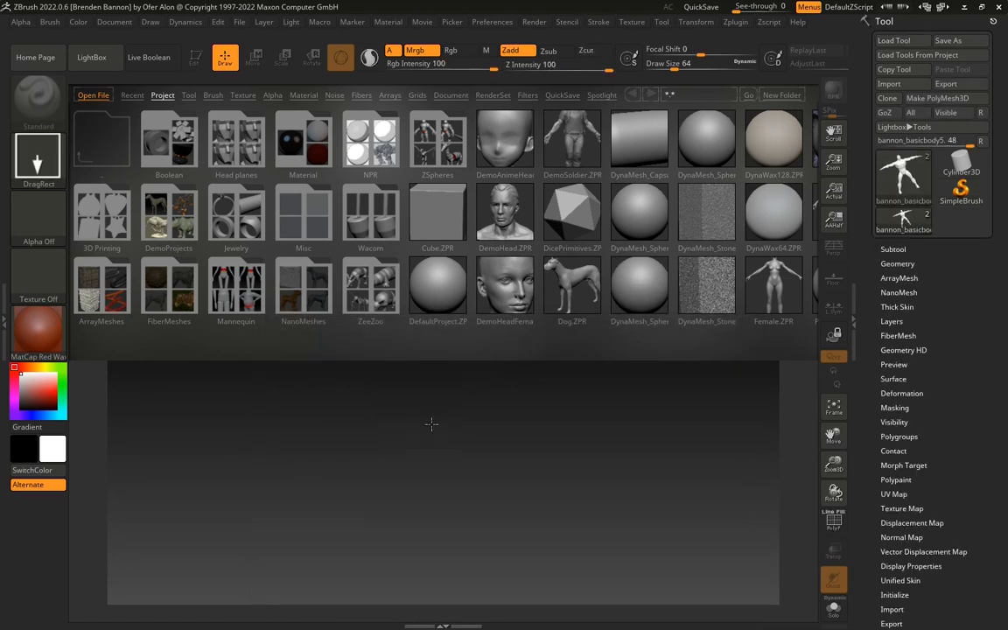
{"action": "left_click_drag", "start_coordinate": [432, 424], "coordinate": [383, 488]}
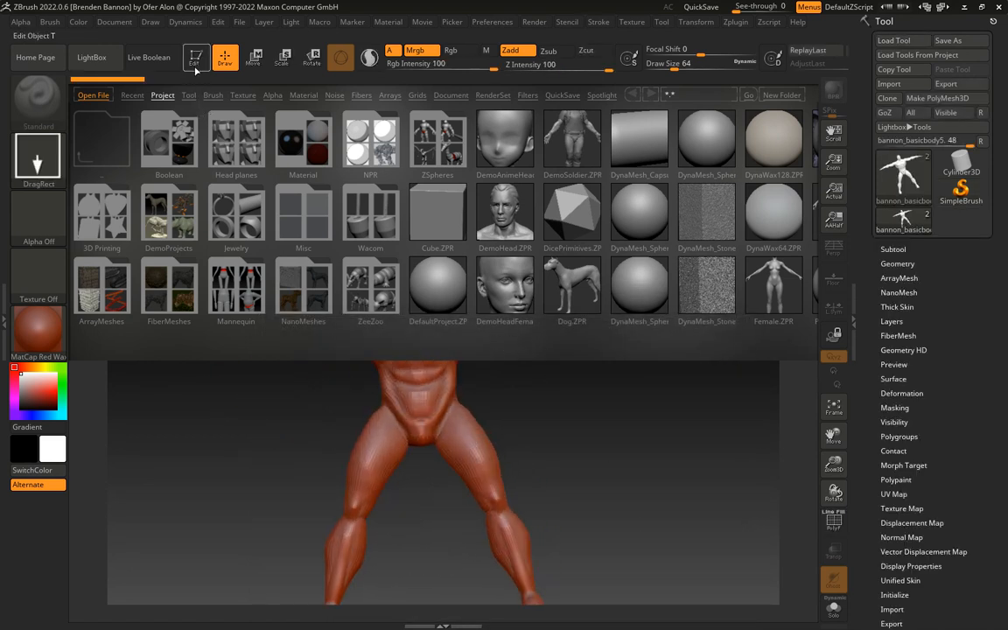
{"action": "left_click", "coordinate": [196, 59]}
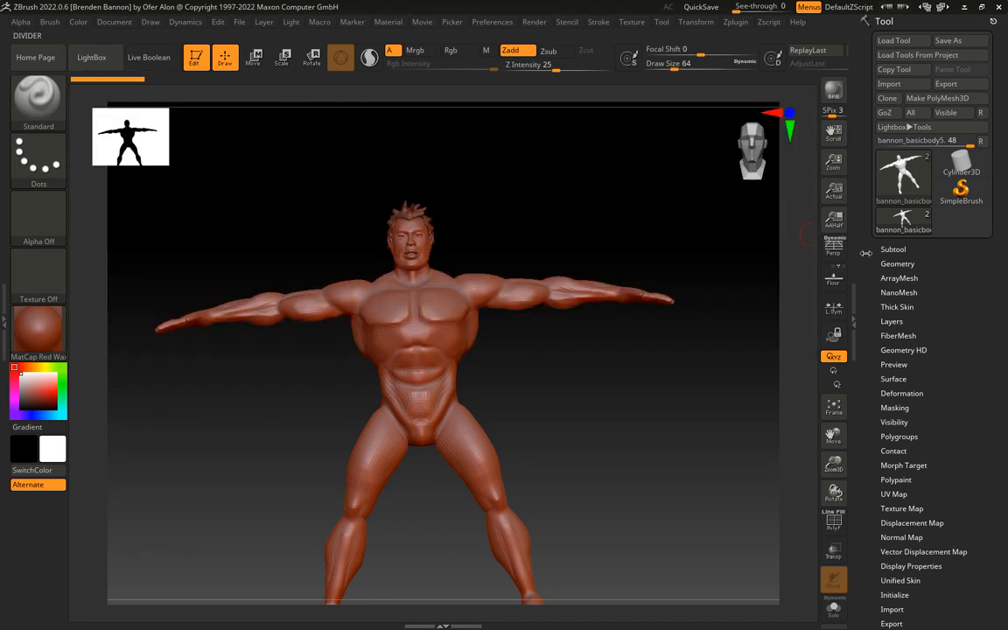
Import bodymesh.obj from the spring23 folder into the bannon_basicbody5 subtool
{"action": "left_click", "coordinate": [892, 250]}
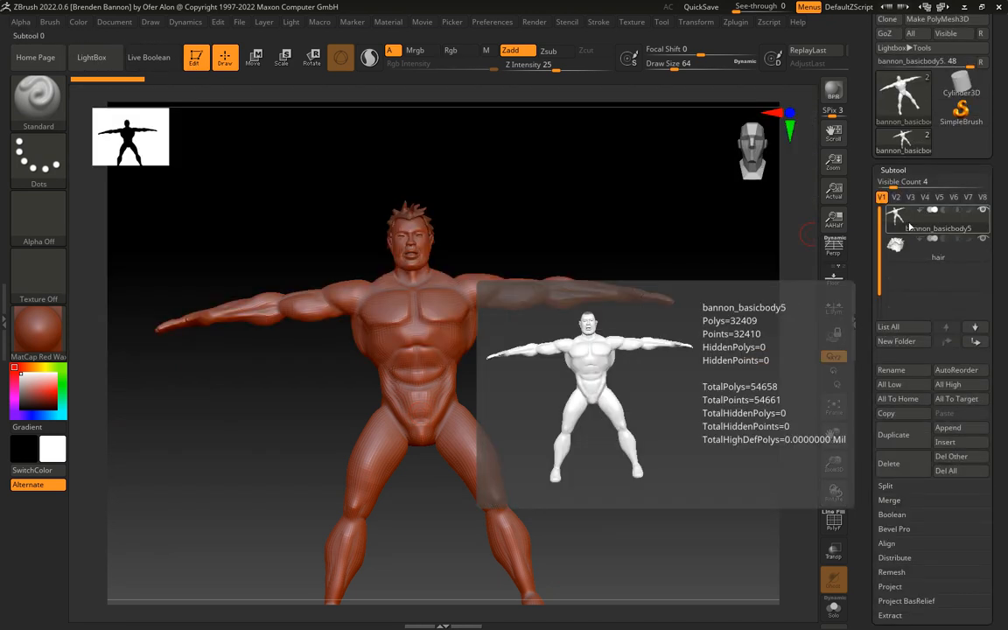
{"action": "left_click_drag", "start_coordinate": [861, 103], "coordinate": [865, 179]}
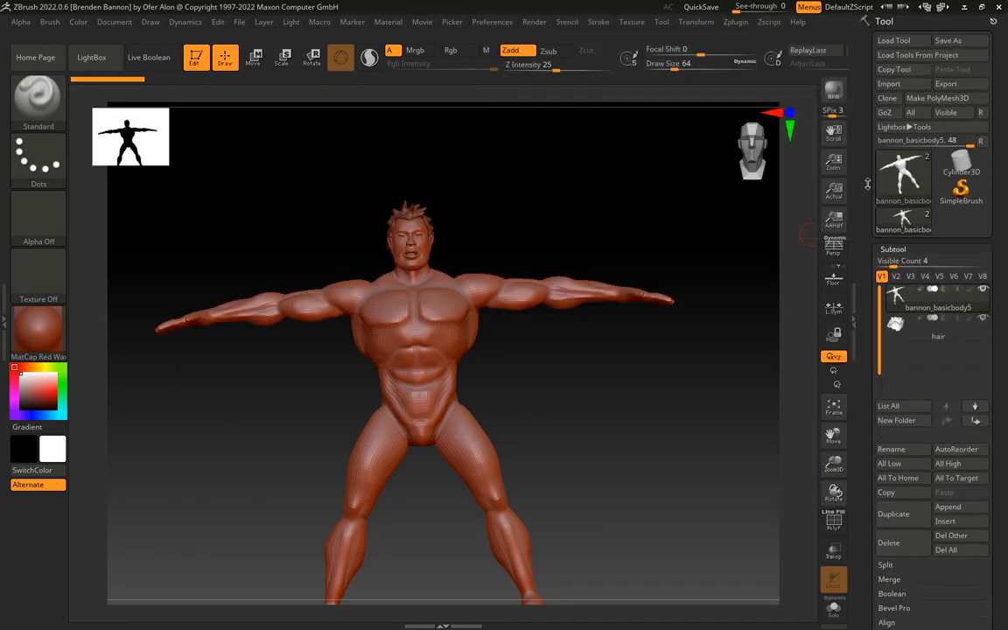
{"action": "left_click", "coordinate": [911, 85]}
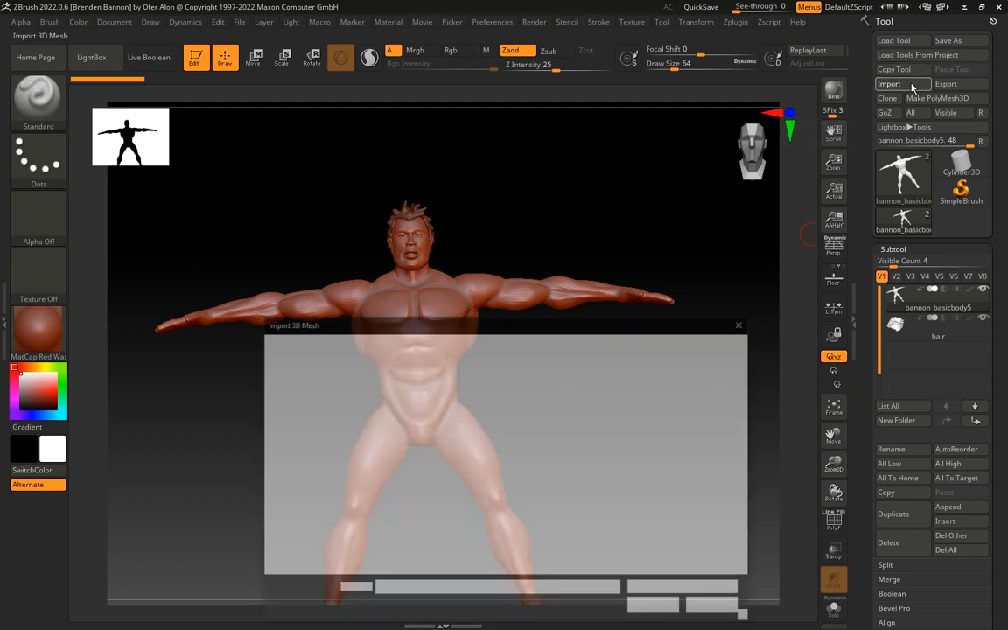
{"action": "left_click", "coordinate": [435, 416]}
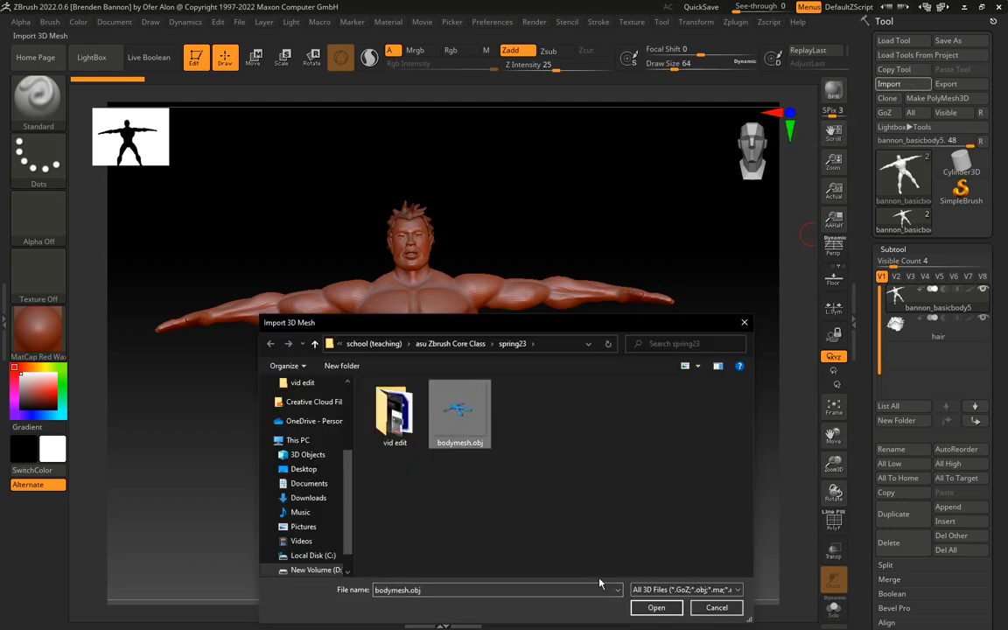
{"action": "left_click", "coordinate": [655, 607]}
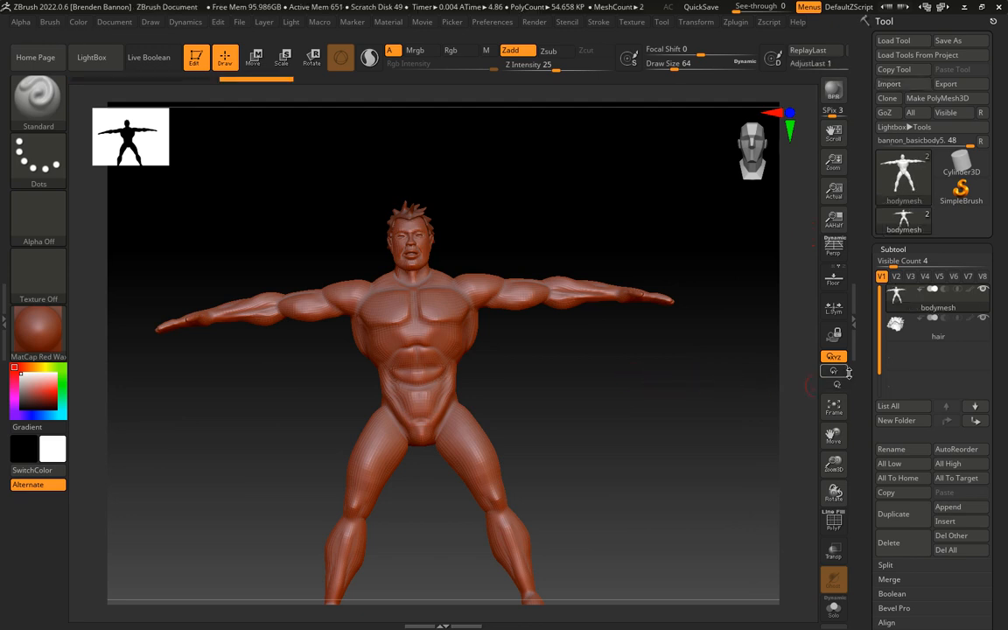
Examine the Texture Map creation options available for the imported body mesh
{"action": "left_click_drag", "start_coordinate": [861, 365], "coordinate": [863, 204]}
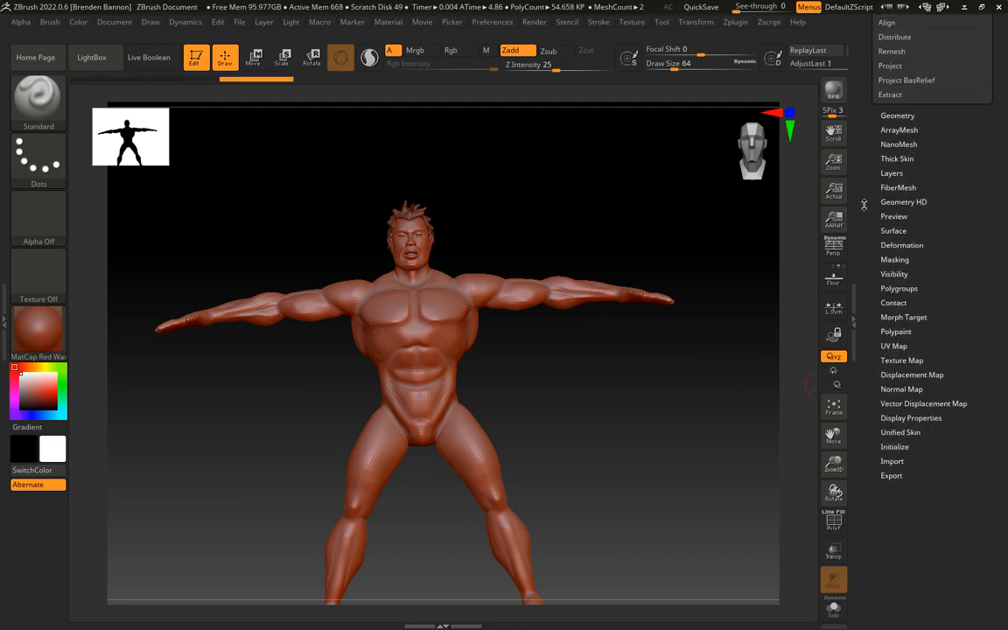
{"action": "left_click", "coordinate": [902, 358]}
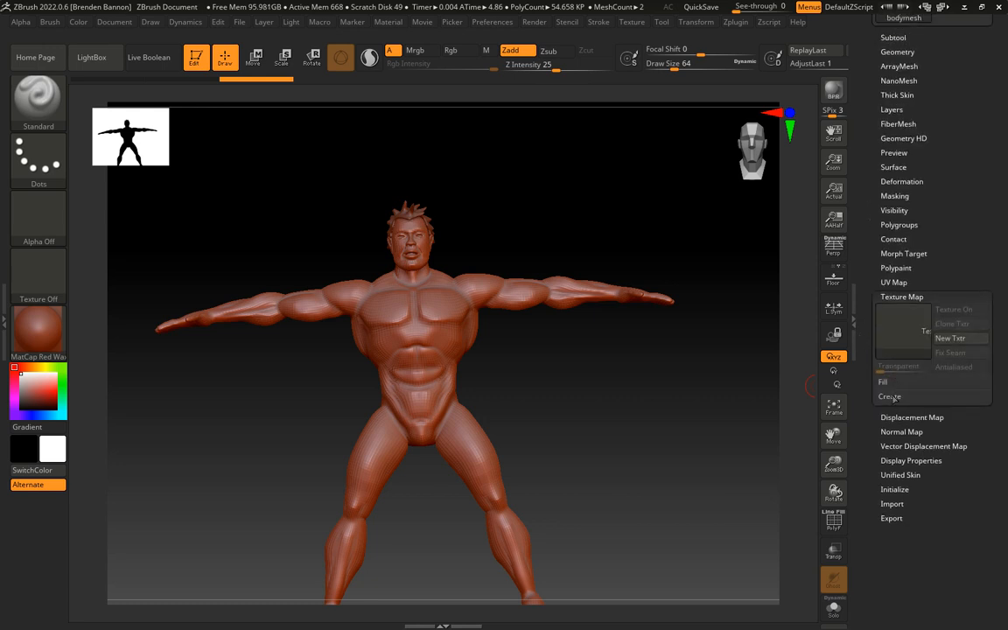
{"action": "left_click", "coordinate": [889, 396]}
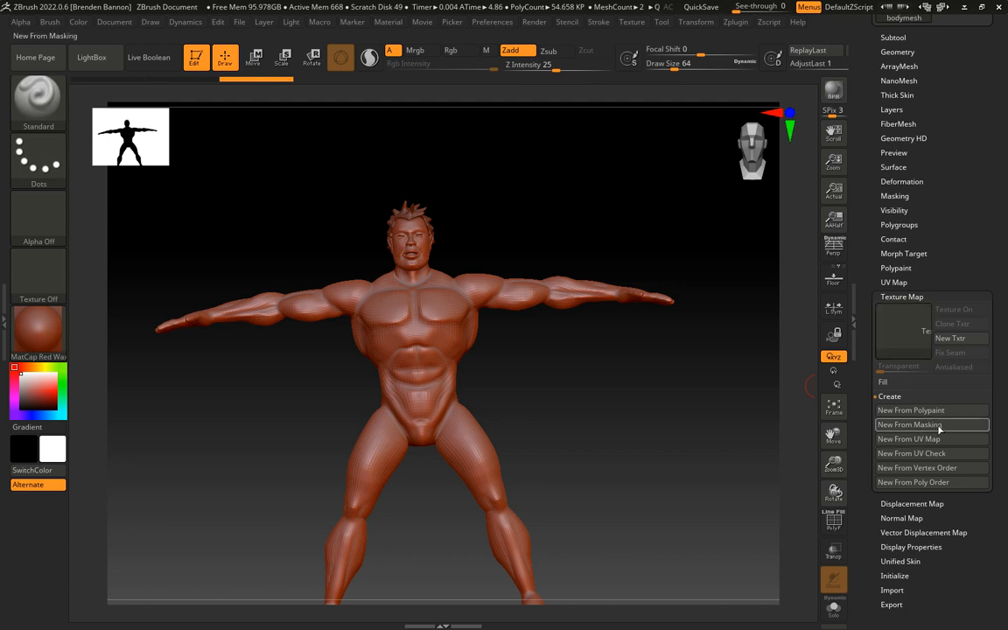
{"action": "scroll", "coordinate": [864, 388], "scroll_direction": "up", "scroll_amount": 5}
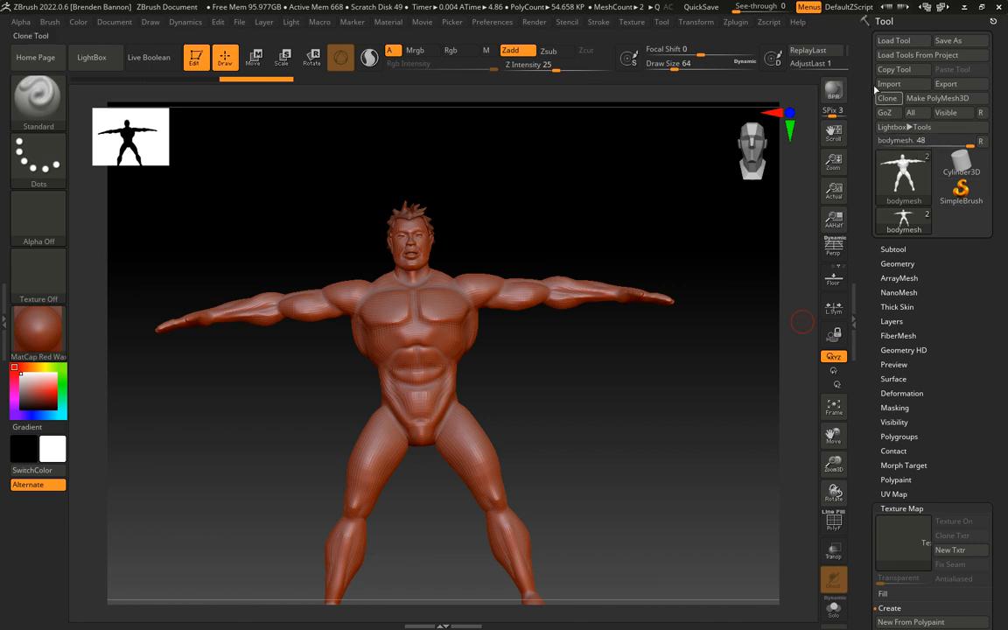
{"action": "left_click", "coordinate": [733, 22]}
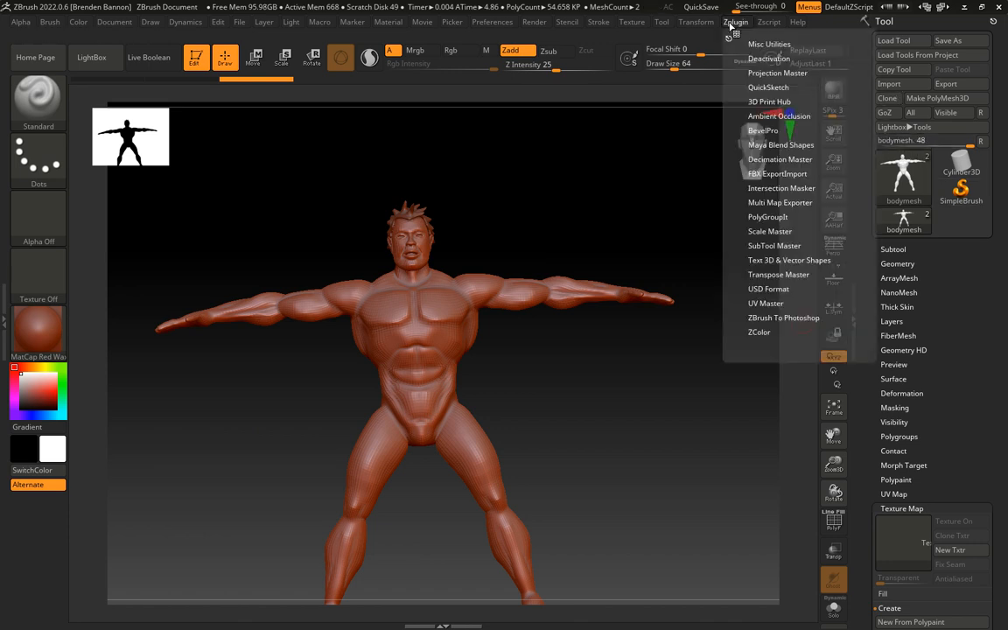
{"action": "left_click", "coordinate": [759, 245]}
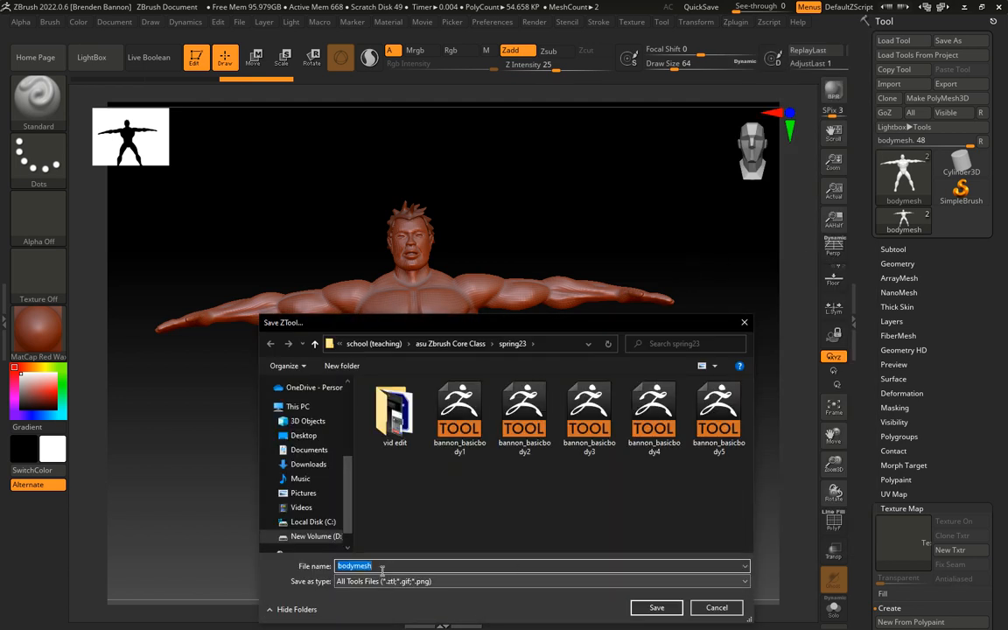
Save the tool over the existing bannon_basicbody5 file in the spring23 folder, agreeing to replace it
{"action": "left_click", "coordinate": [719, 410]}
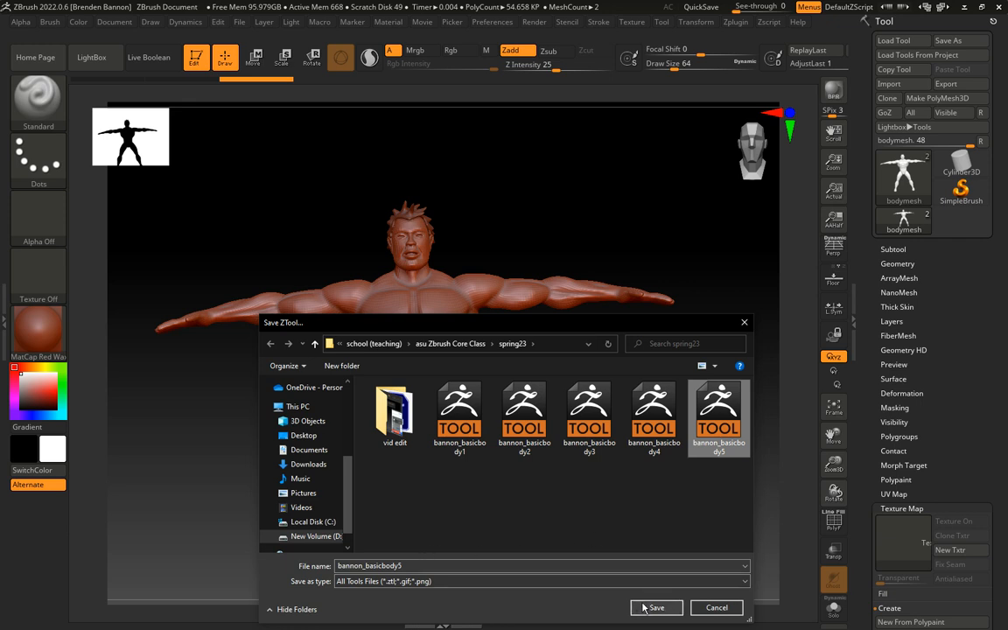
{"action": "key", "text": "Return"}
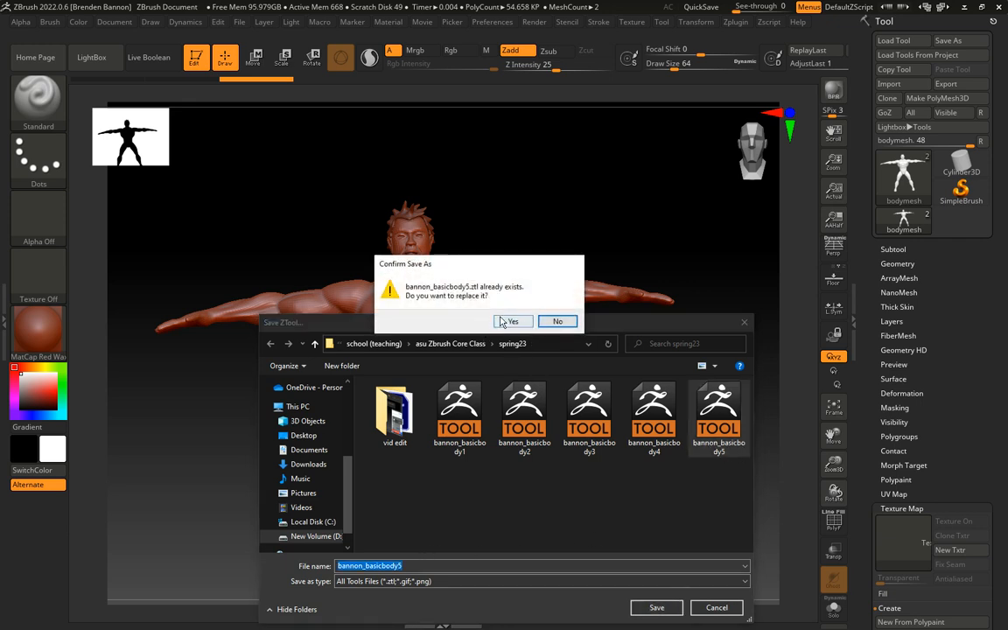
{"action": "left_click", "coordinate": [512, 322]}
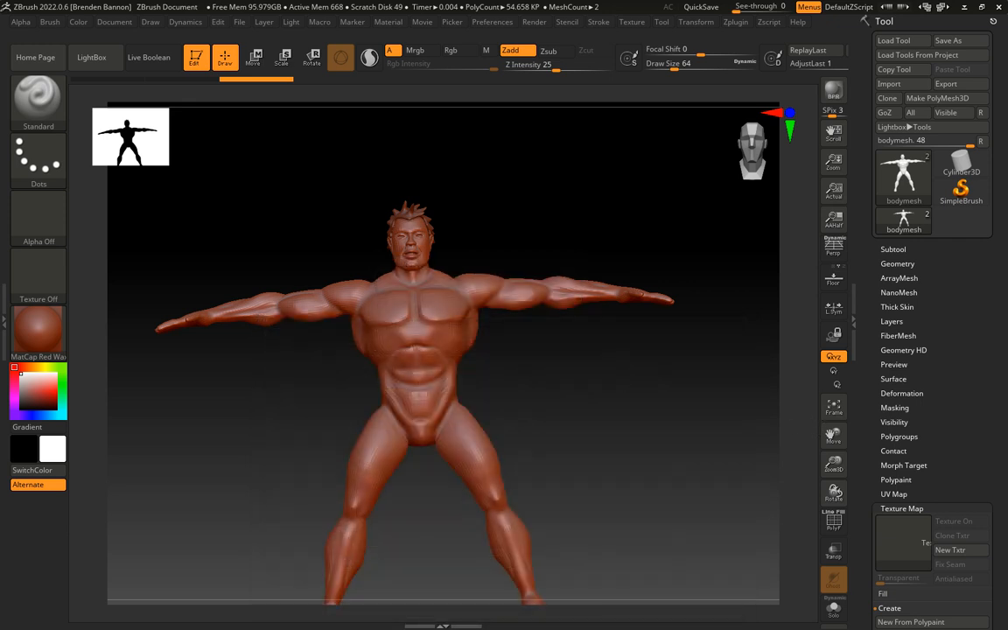